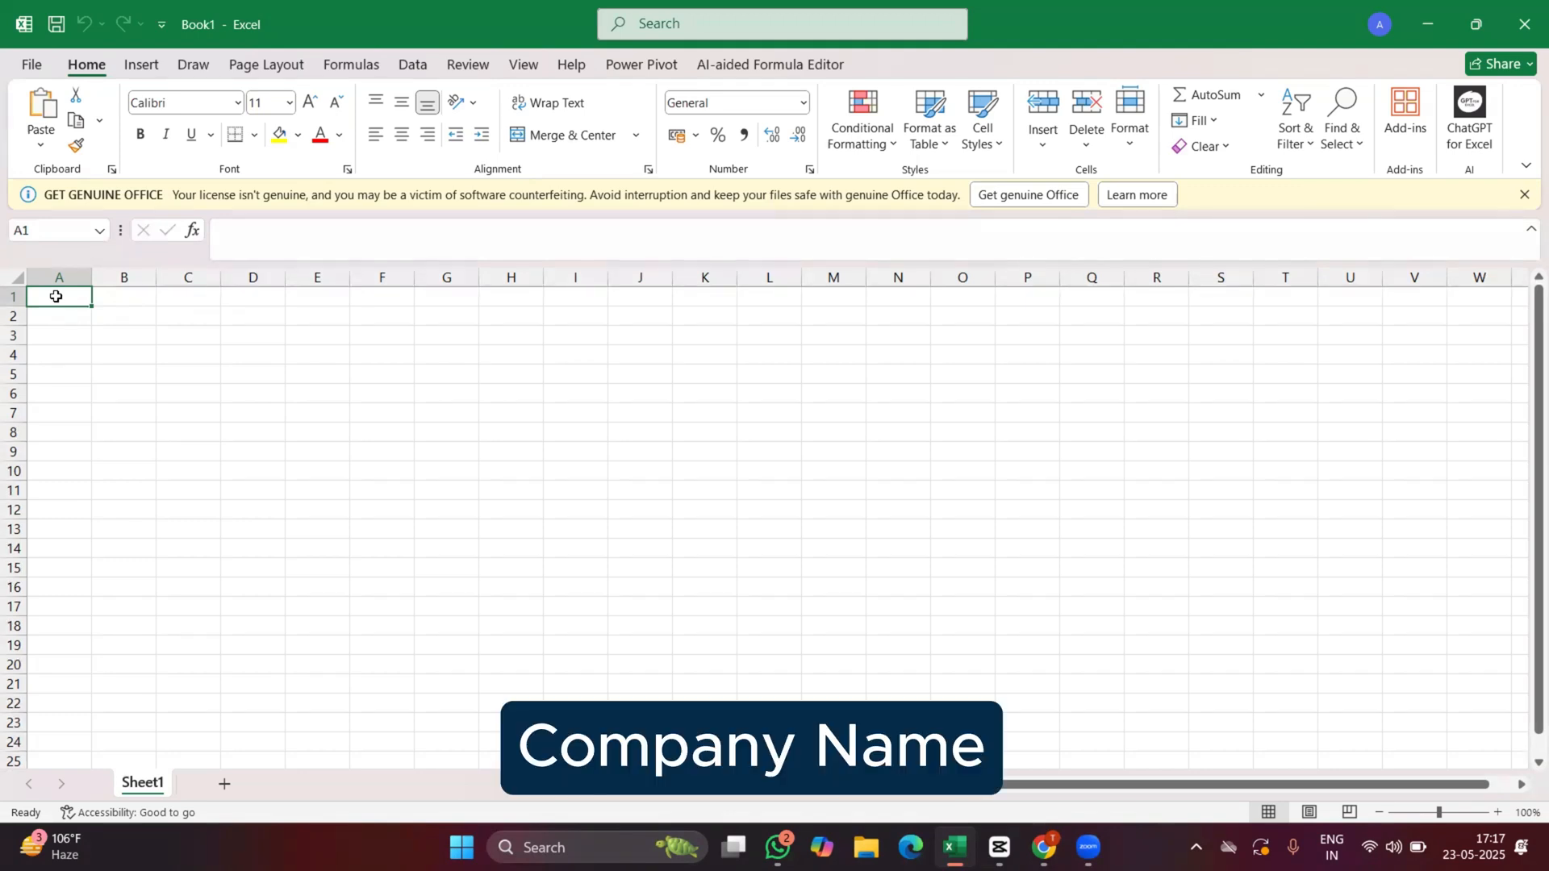
Enter the company name TIFA EDUCATION PVT. LTD in A1 and leave the row below it blank.
{"action": "type", "text": "TIFA EDCU"}
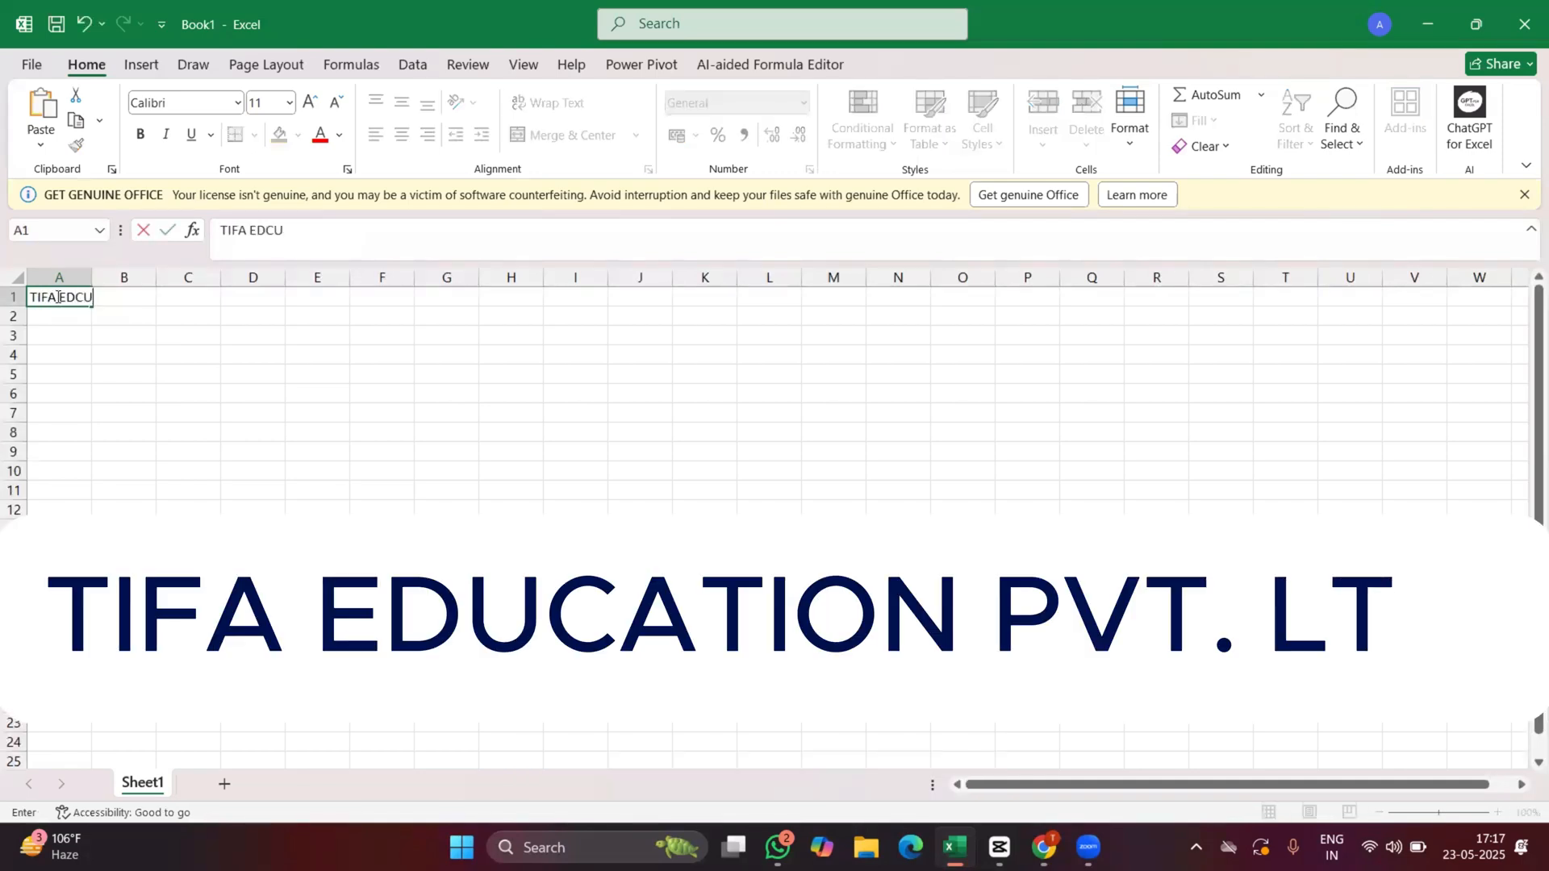
{"action": "key", "text": "BackSpace"}
{"action": "key", "text": "BackSpace"}
{"action": "type", "text": "UC"}
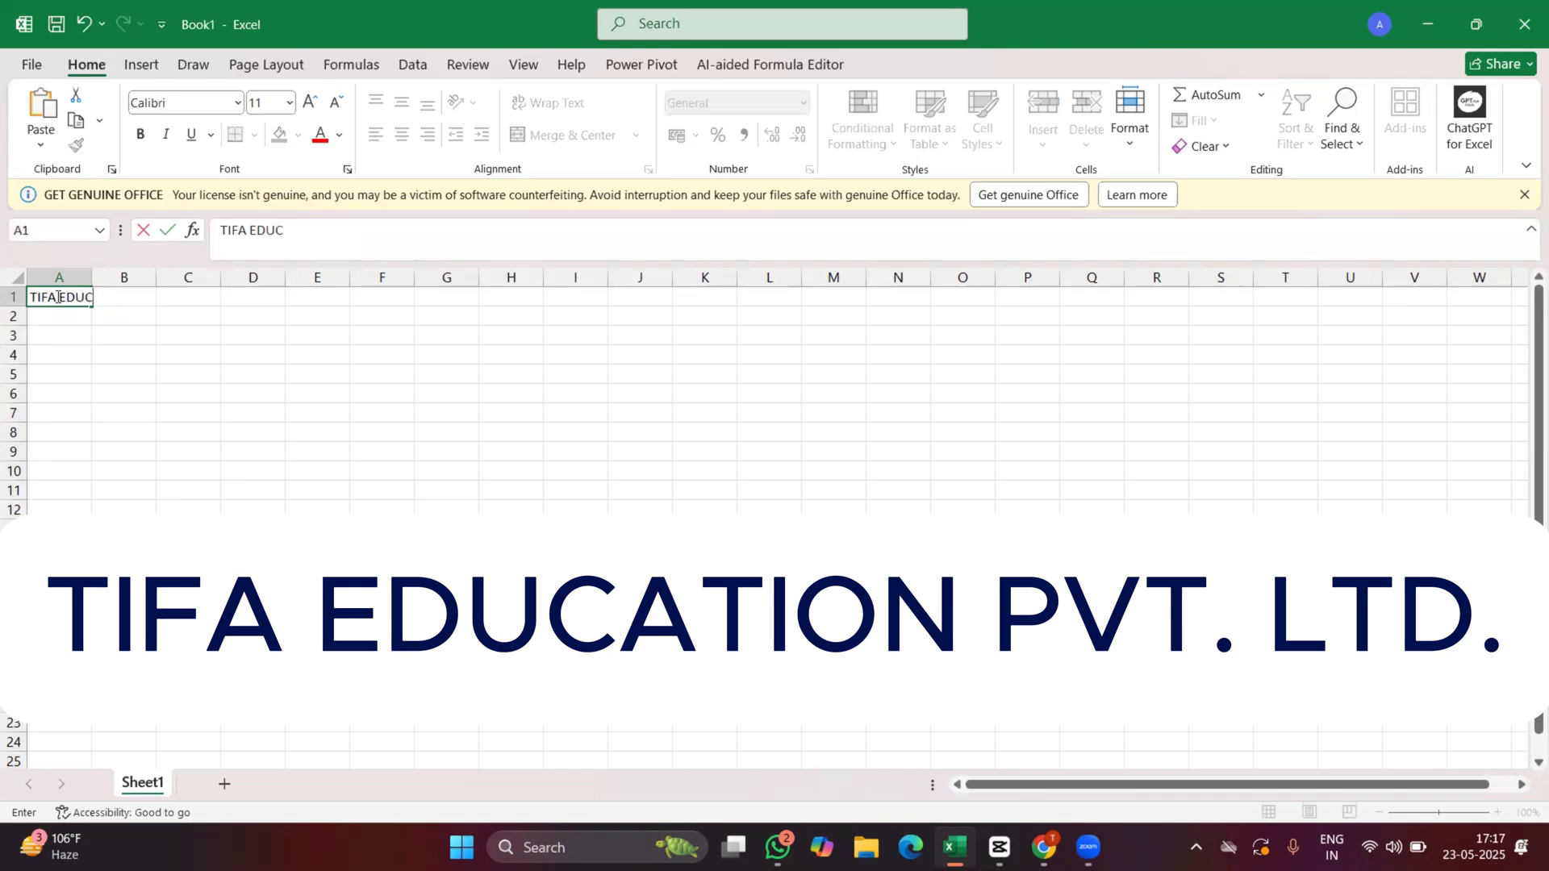
{"action": "type", "text": "ATION PVT. LTD"}
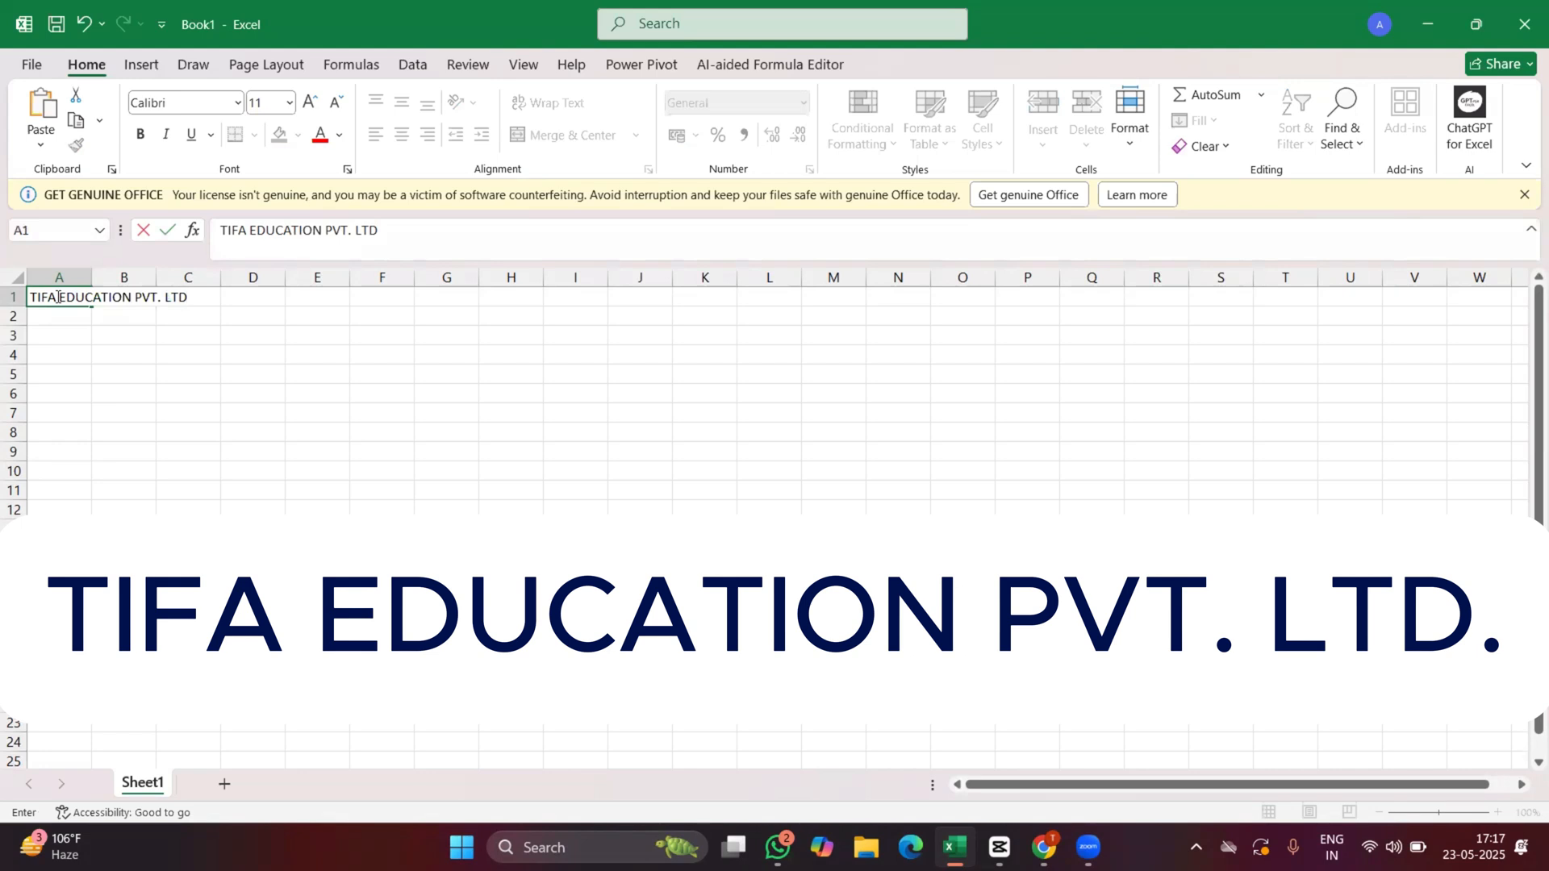
{"action": "key", "text": "Return"}
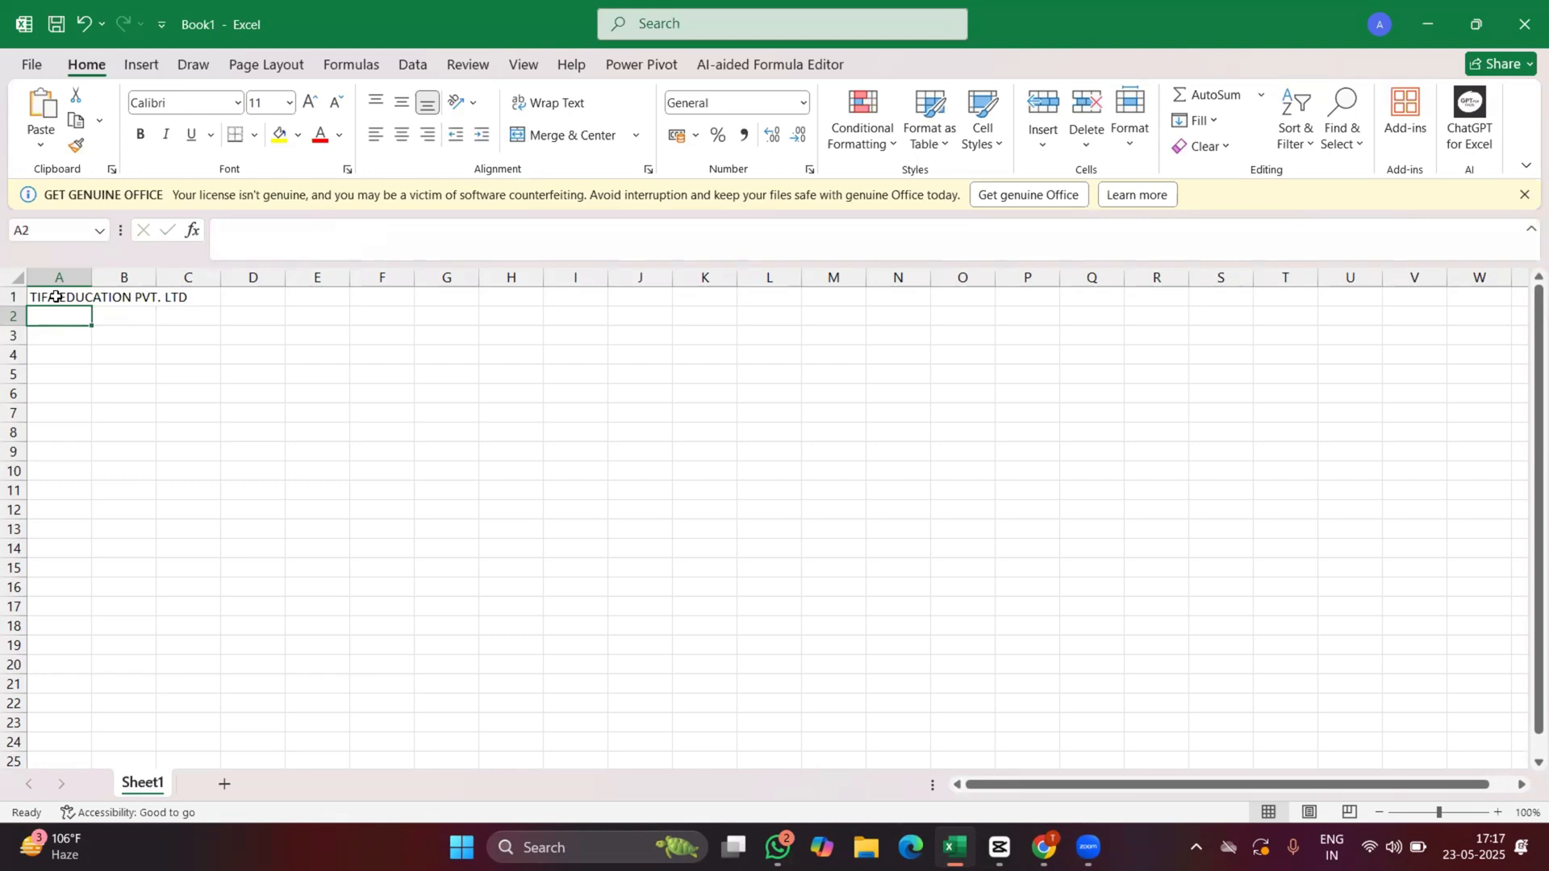
{"action": "key", "text": "Return"}
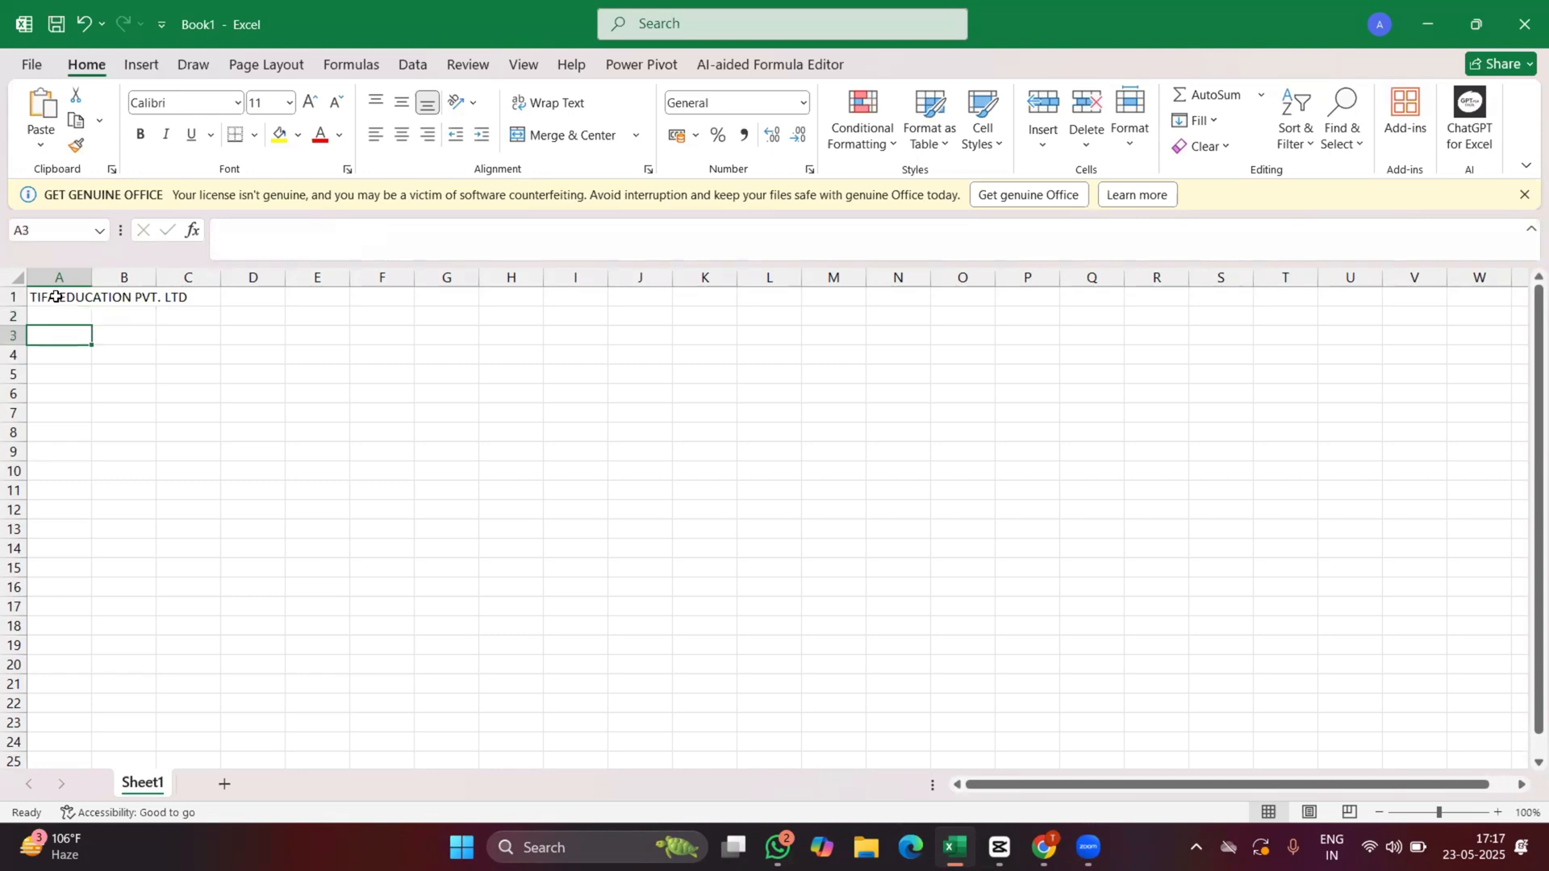
Enter the company's postal address with PIN code in A3 and leave a blank row after it.
{"action": "type", "text": "t"}
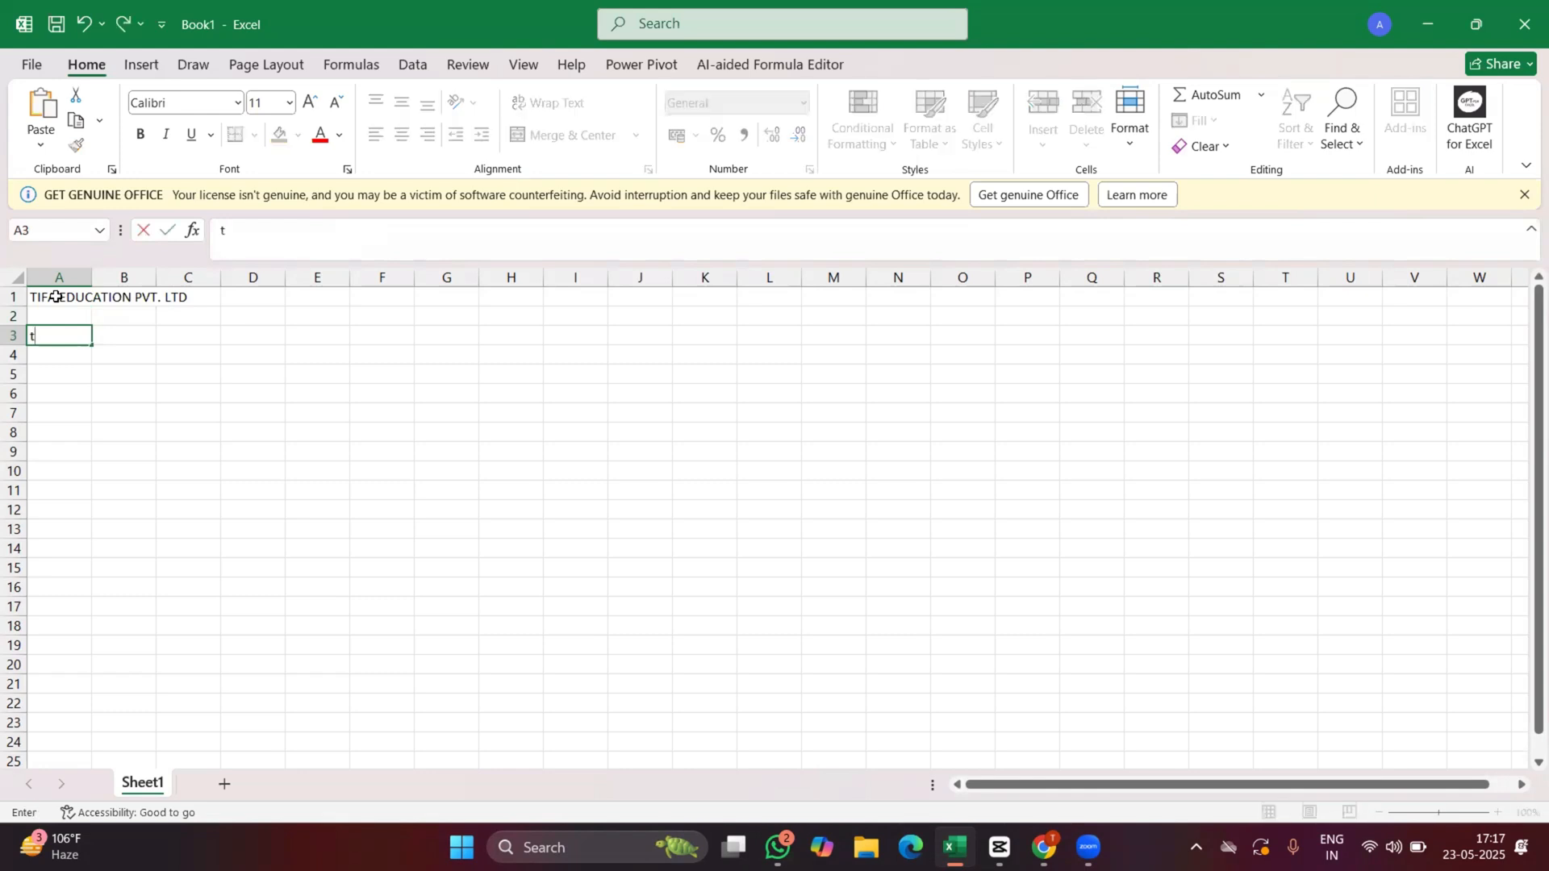
{"action": "type", "text": "hana mod, Chomu"}
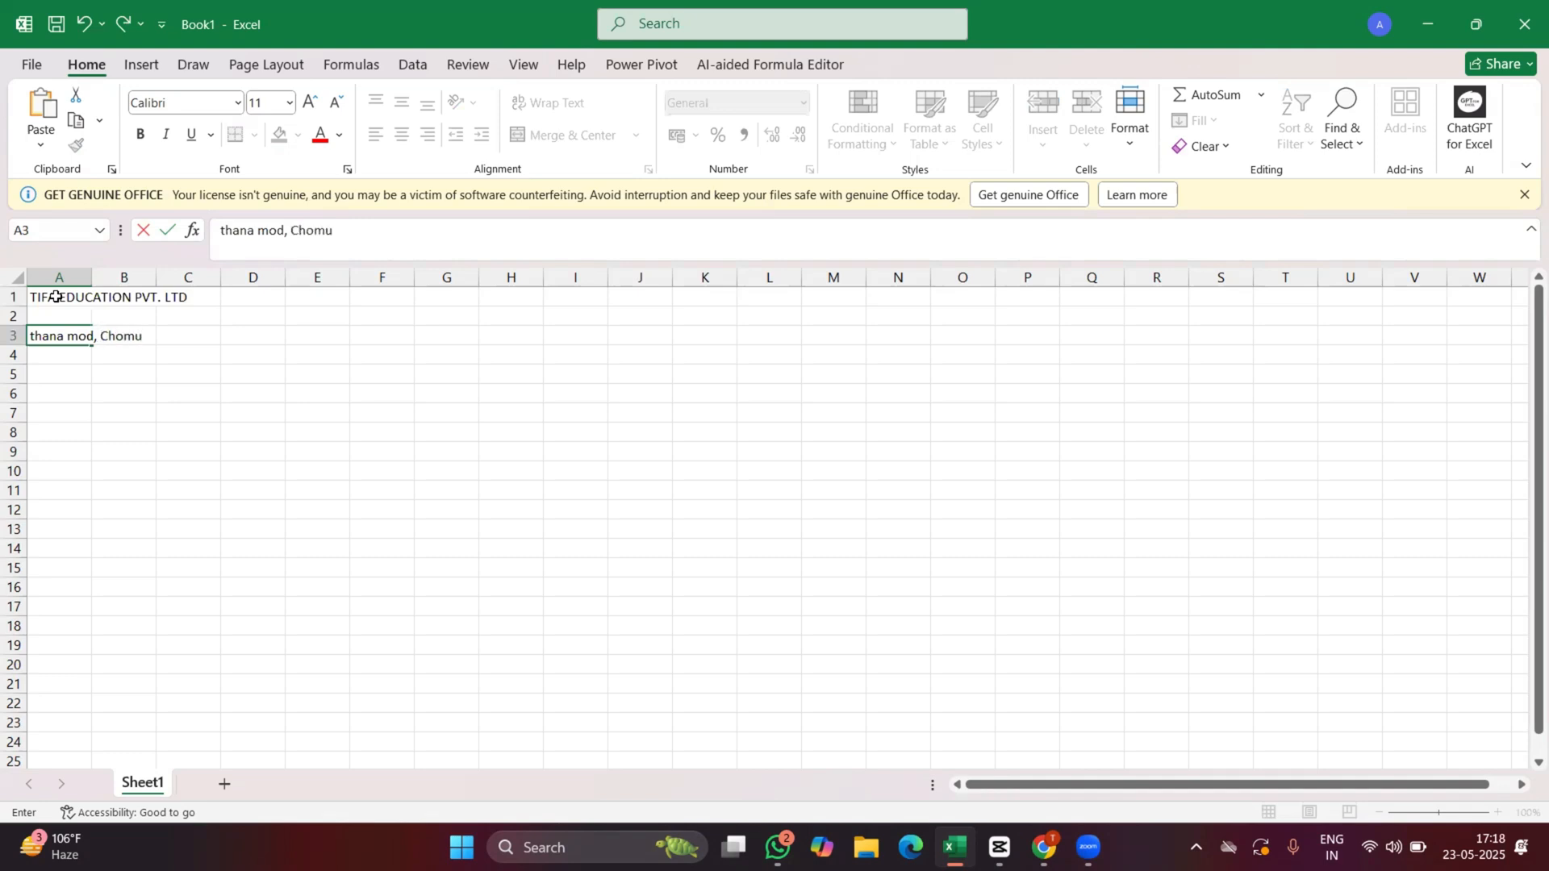
{"action": "type", "text": ", Jaipur, Raj (303702"}
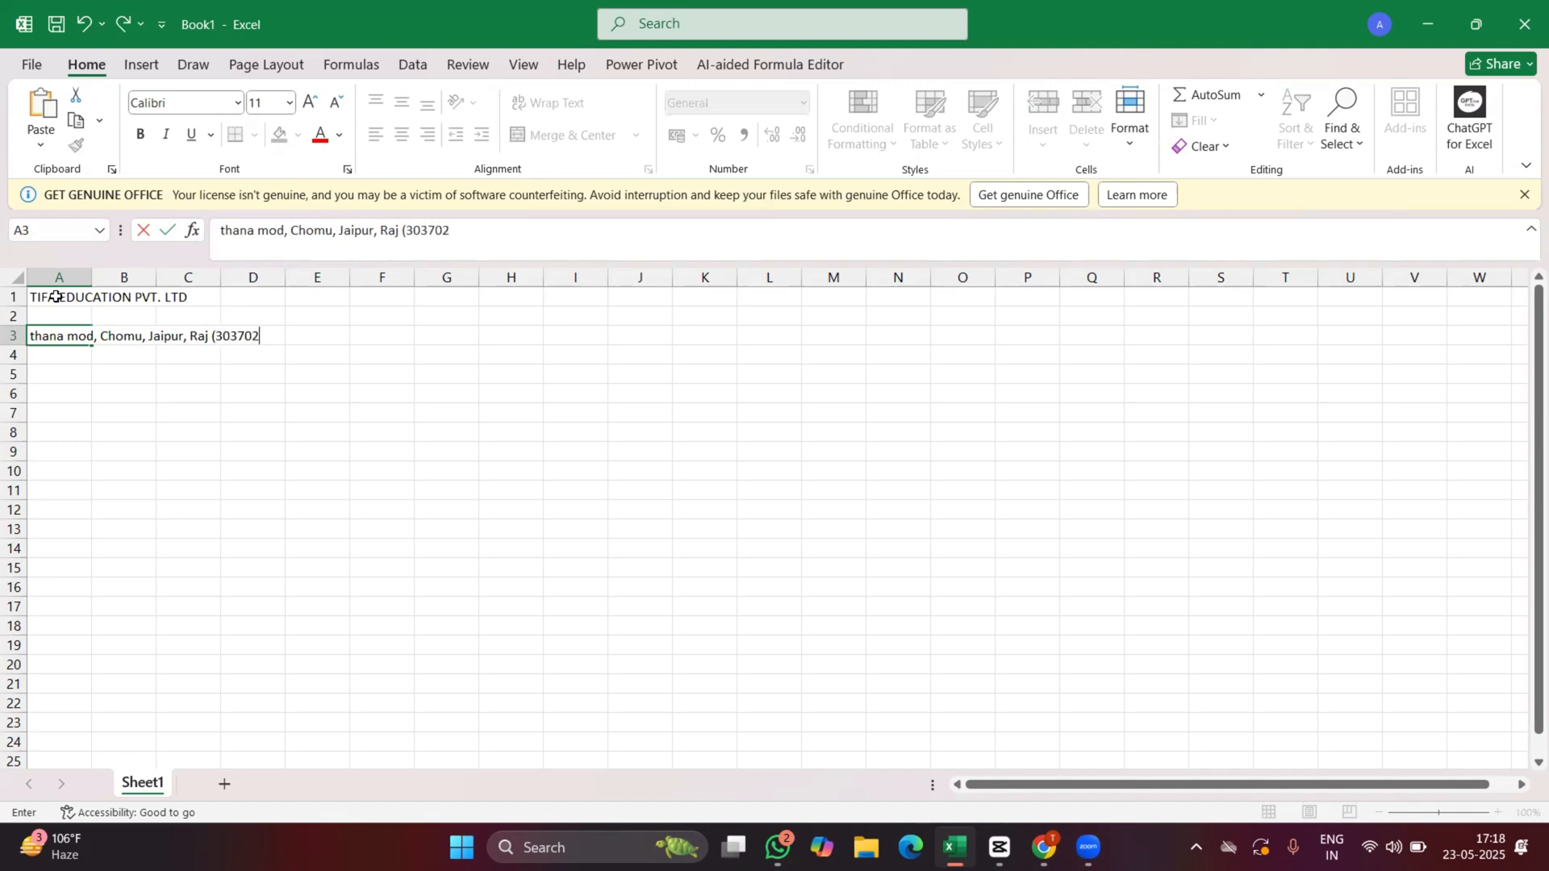
{"action": "type", "text": ")"}
{"action": "key", "text": "Return"}
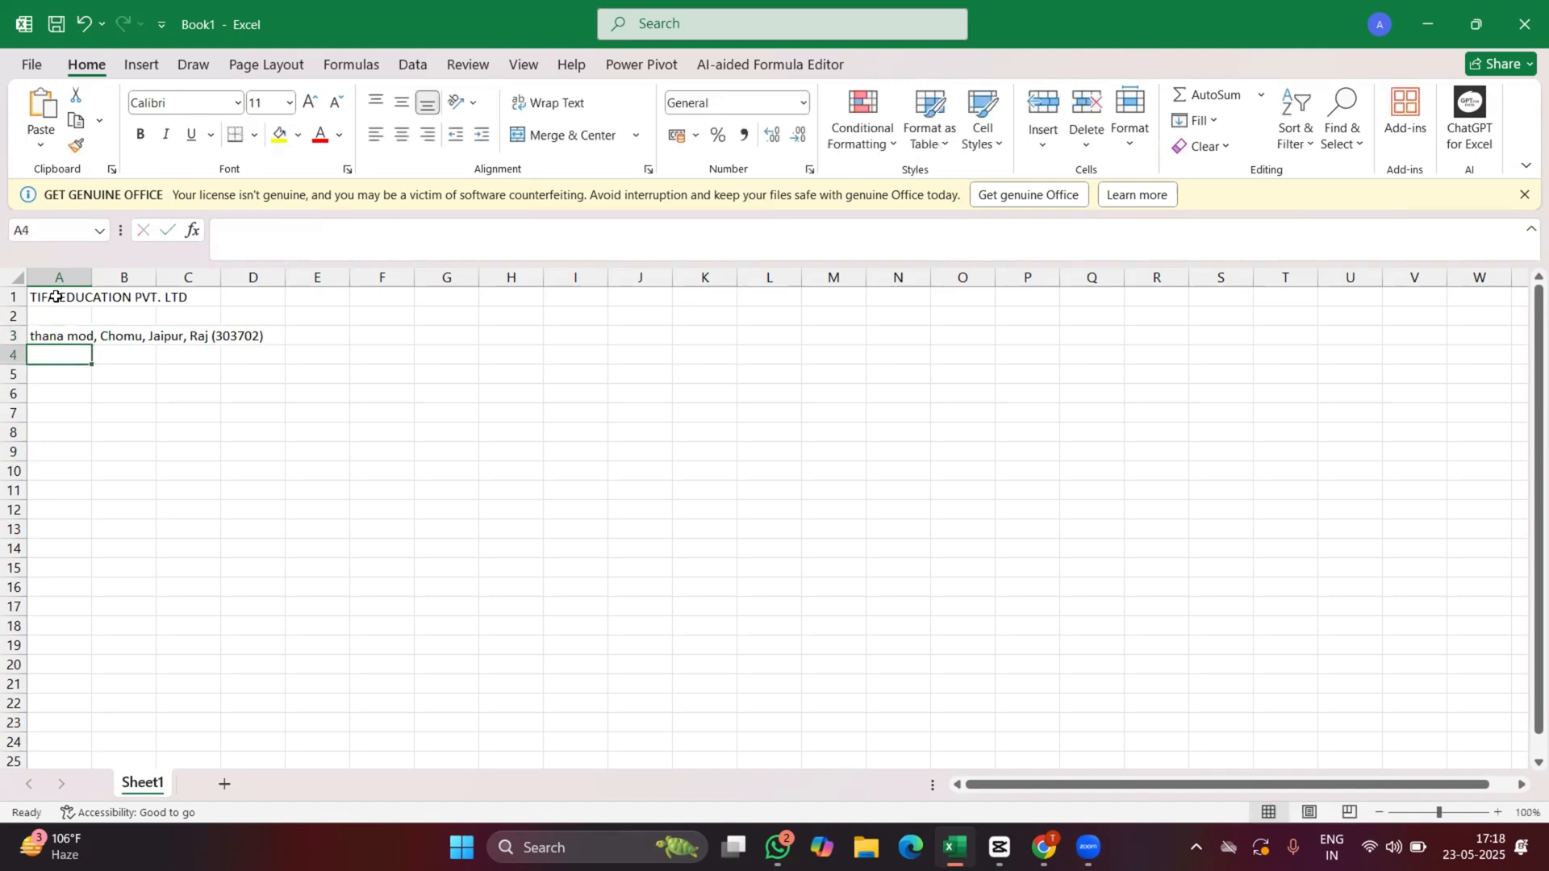
{"action": "key", "text": "Return"}
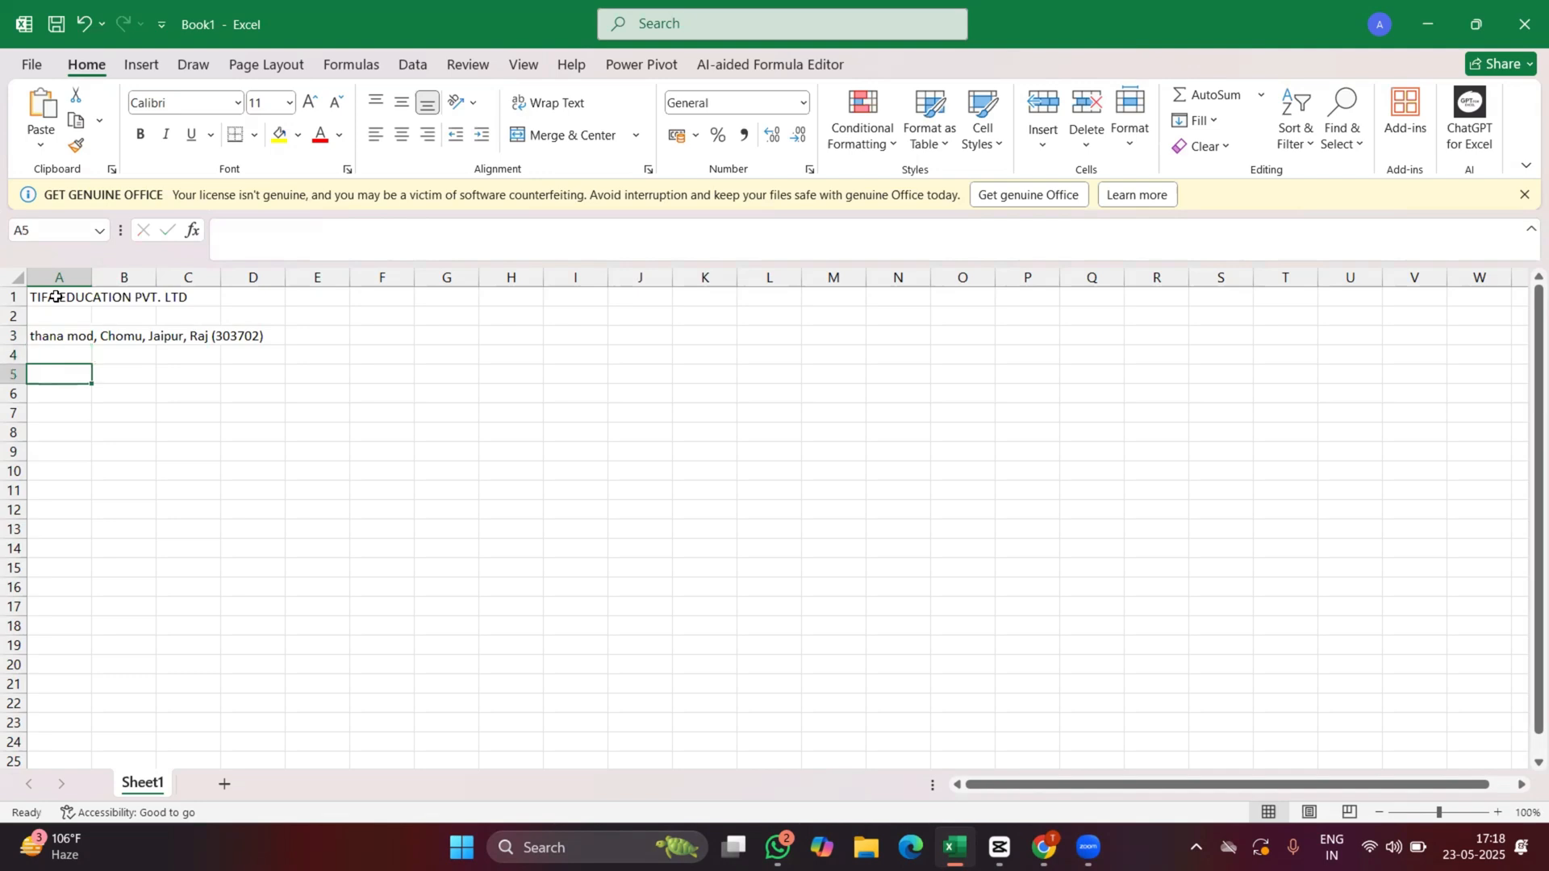
Launch PowerPoint, open the Excel learning class presentation and go to the Exercise 1- Salary Sheet slide.
{"action": "key", "text": "super"}
{"action": "type", "text": "powe"}
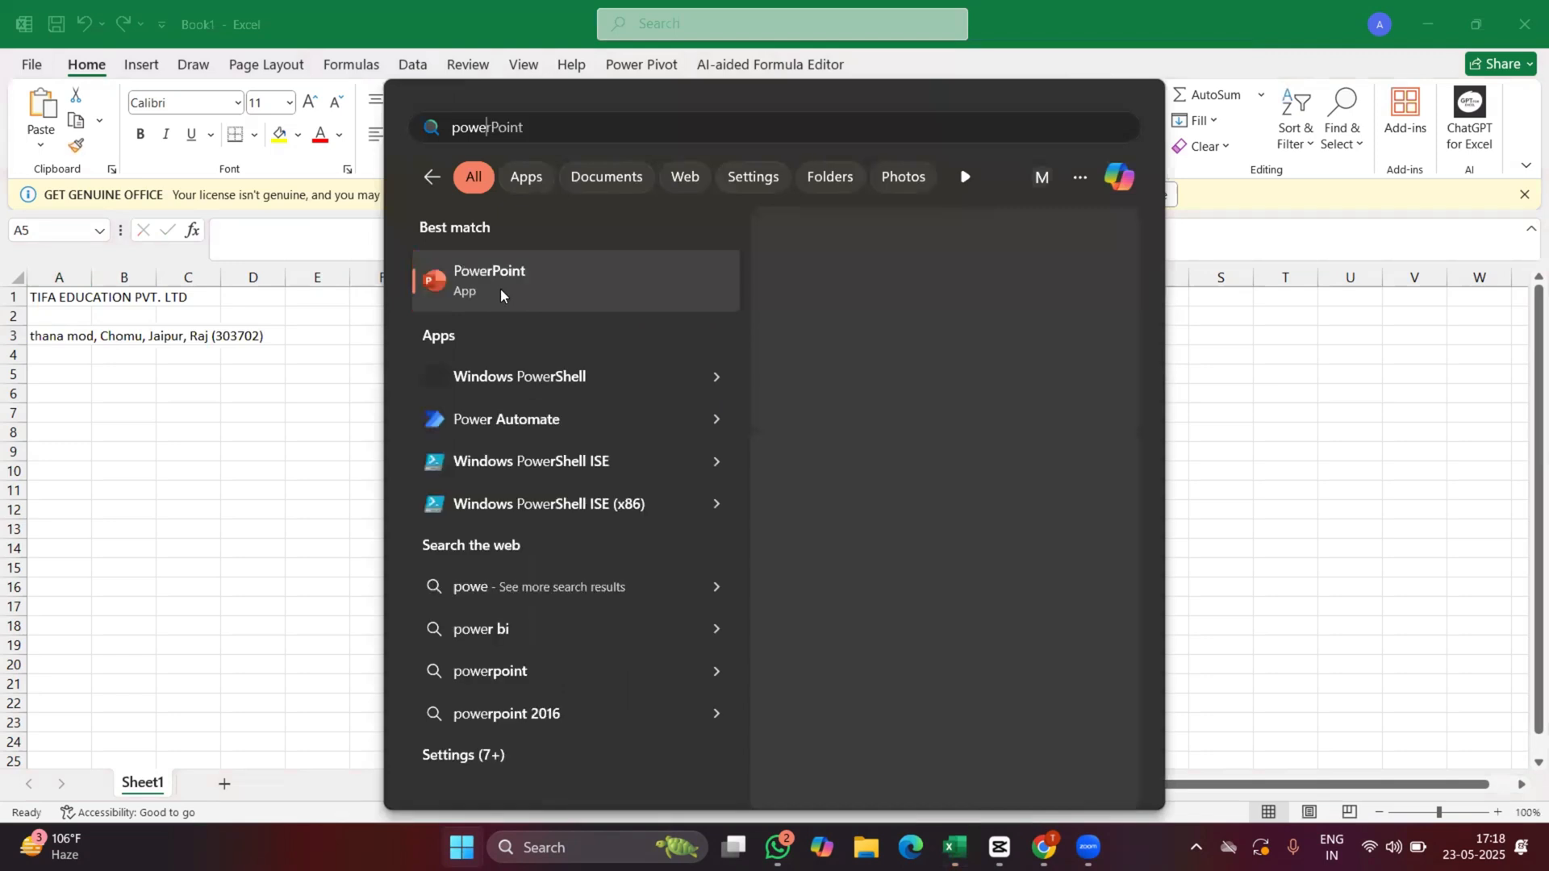
{"action": "left_click", "coordinate": [500, 275]}
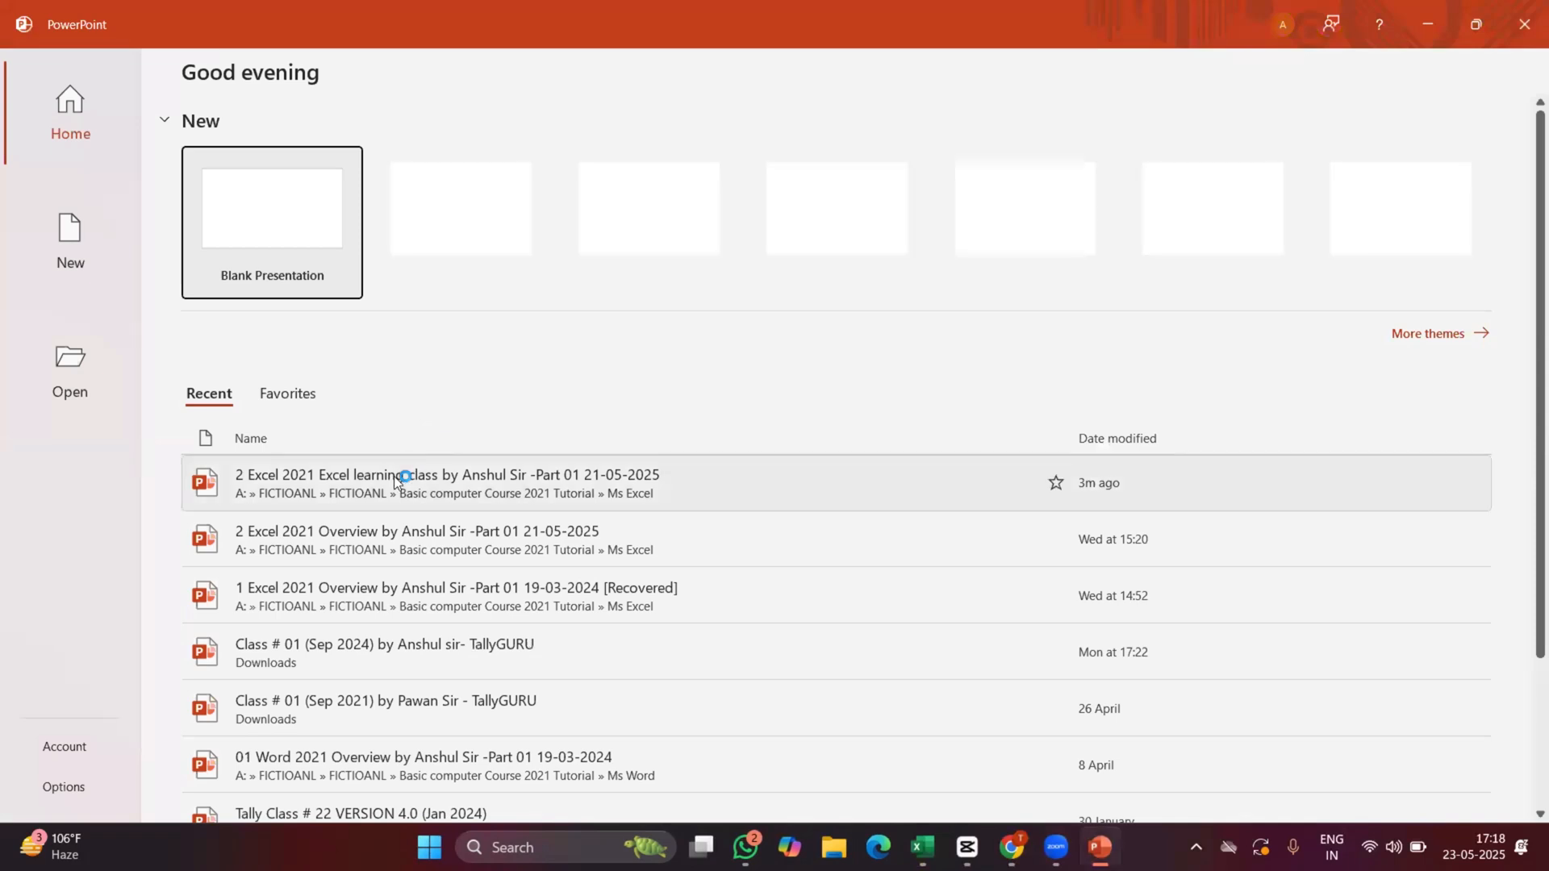
{"action": "left_click", "coordinate": [393, 476]}
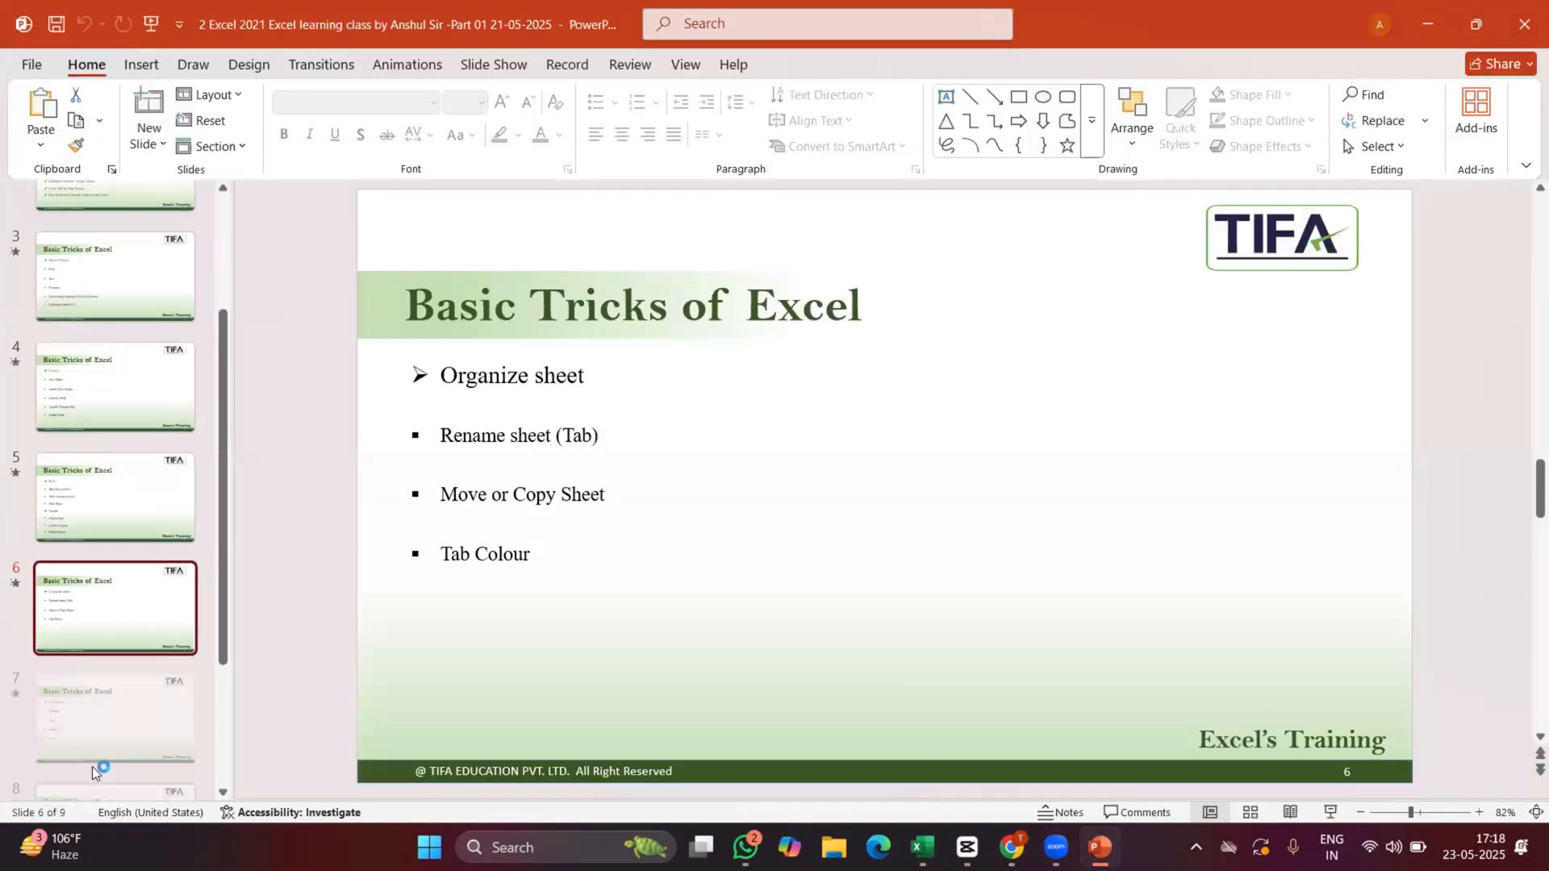
{"action": "left_click", "coordinate": [189, 652]}
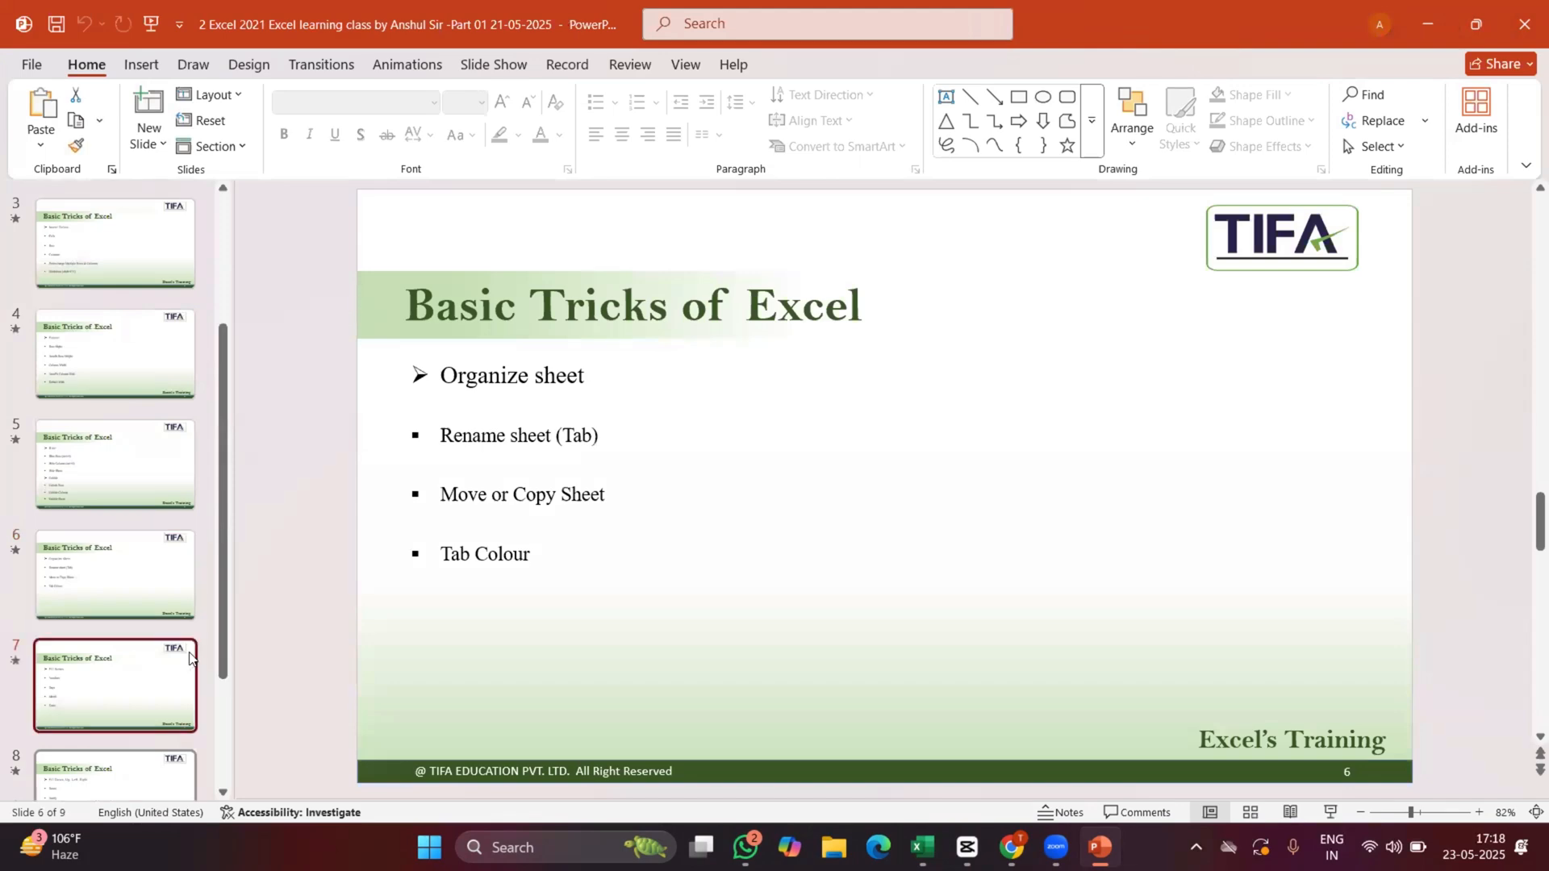
{"action": "key", "text": "Down"}
{"action": "key", "text": "Down"}
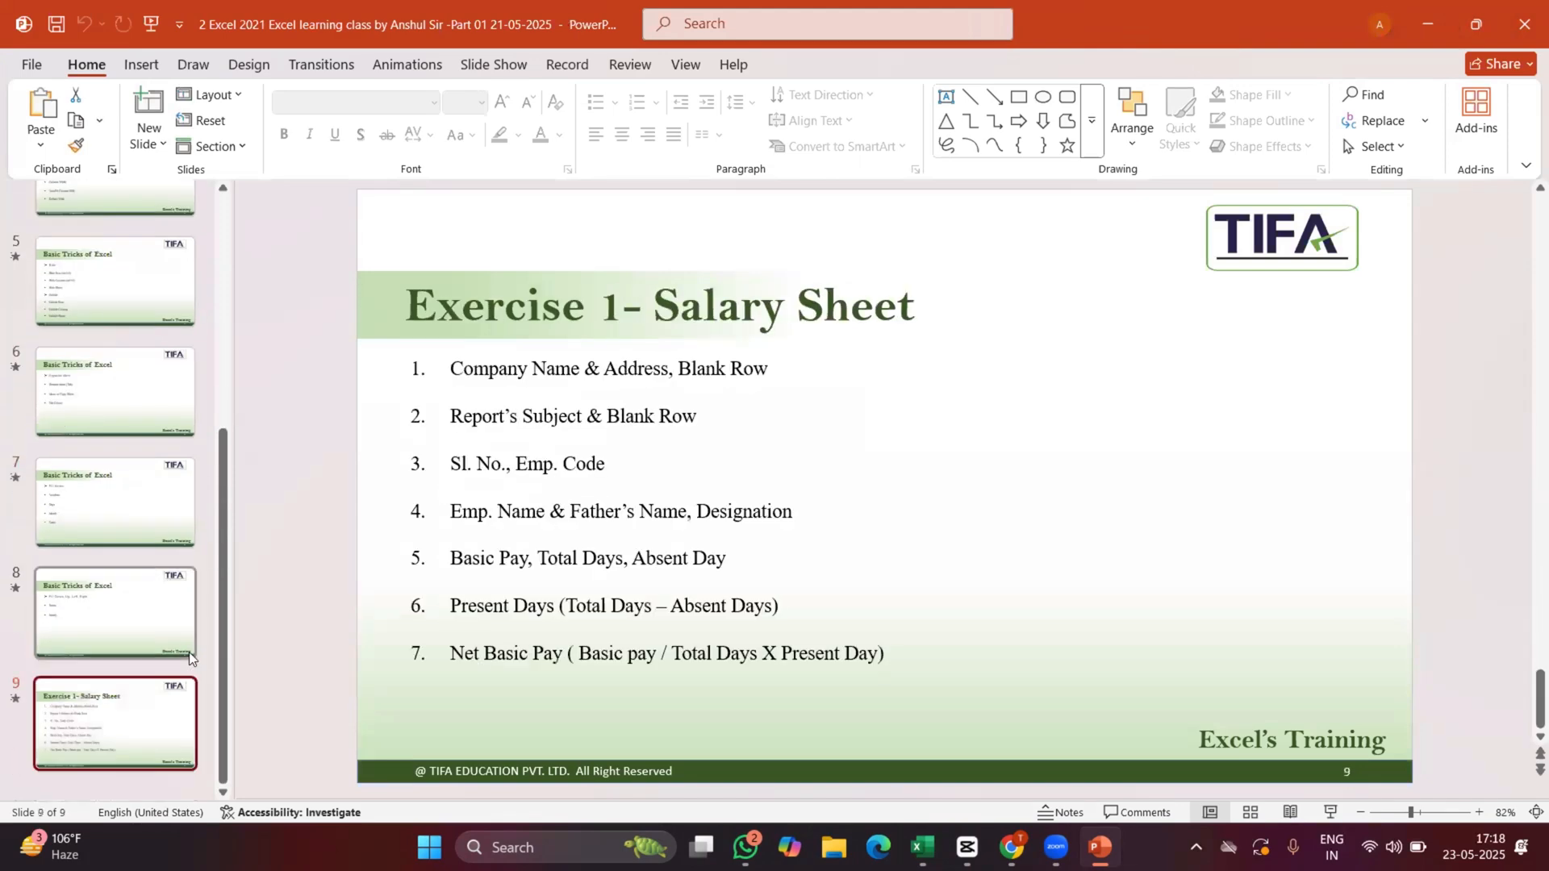
Run the slide show from the current slide to view the exercise instructions, then exit it.
{"action": "left_click", "coordinate": [471, 69]}
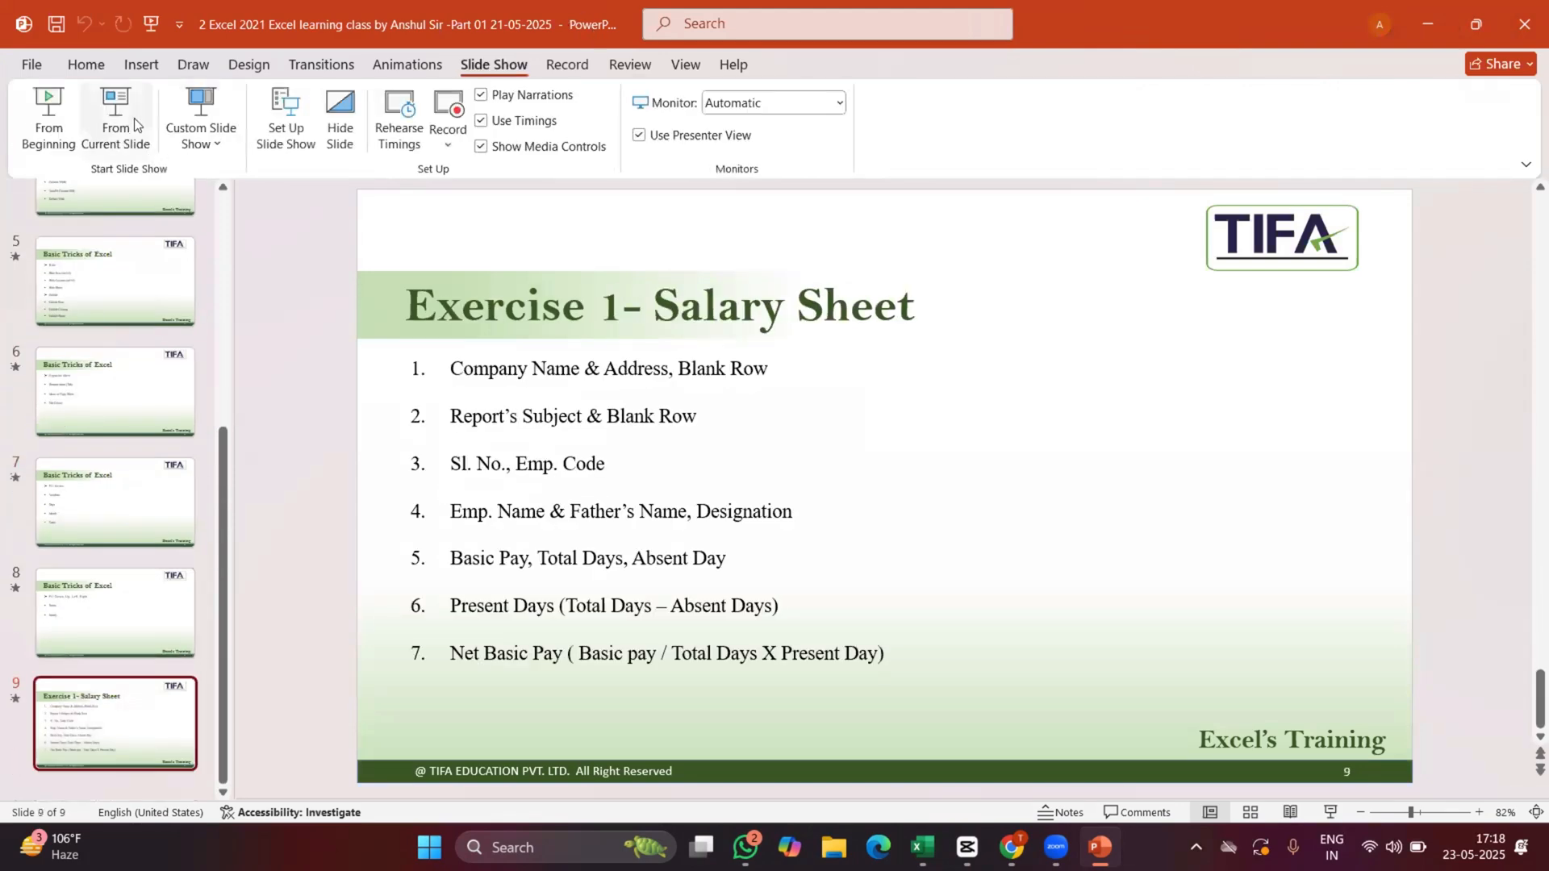
{"action": "left_click", "coordinate": [127, 115]}
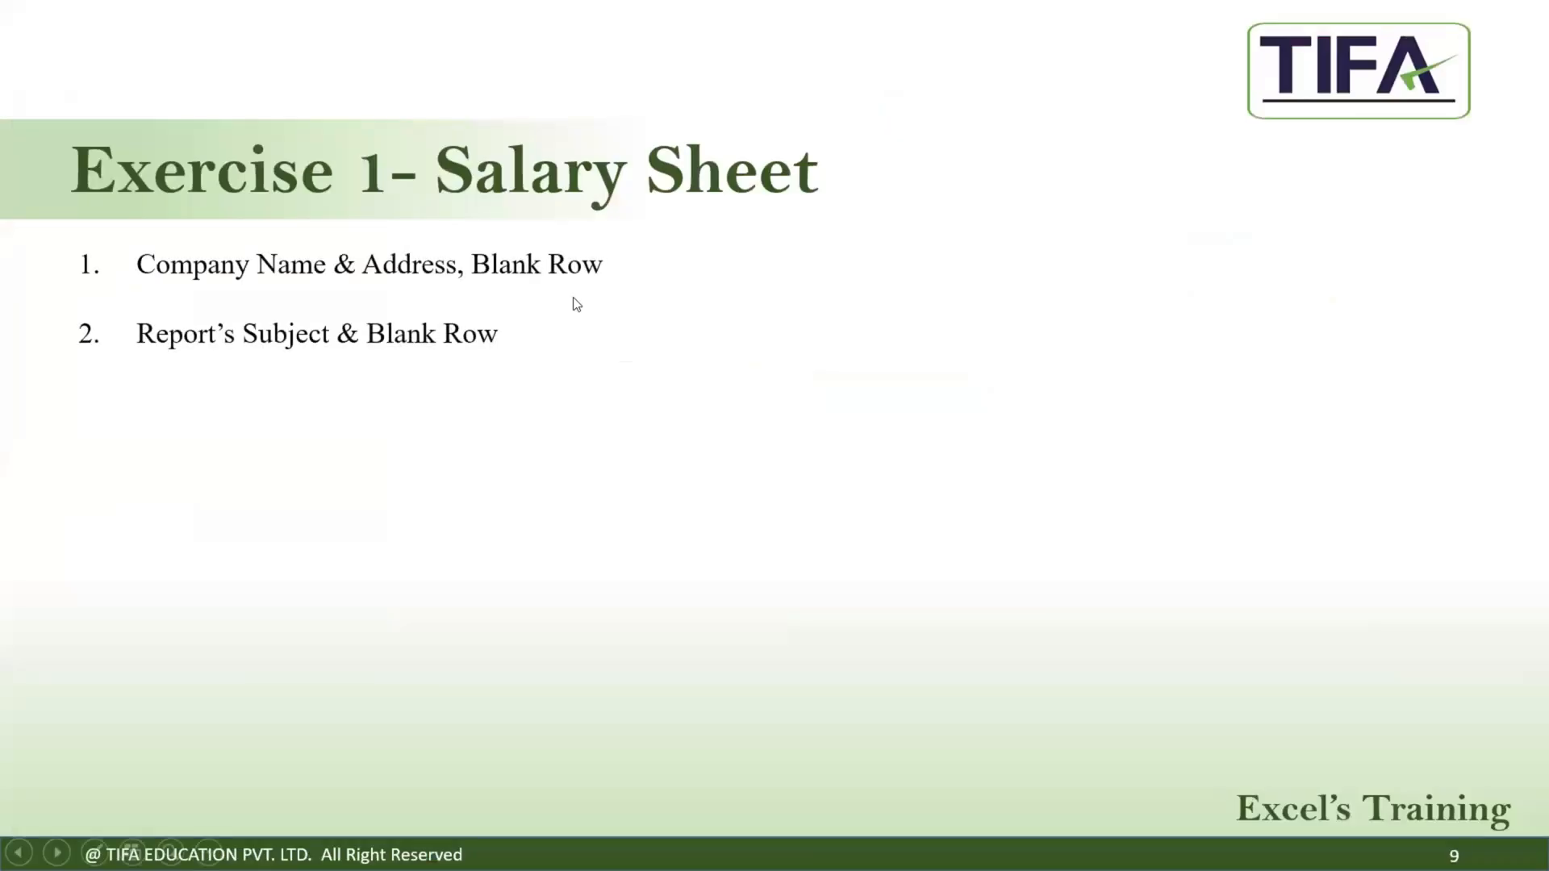
{"action": "key", "text": "Escape"}
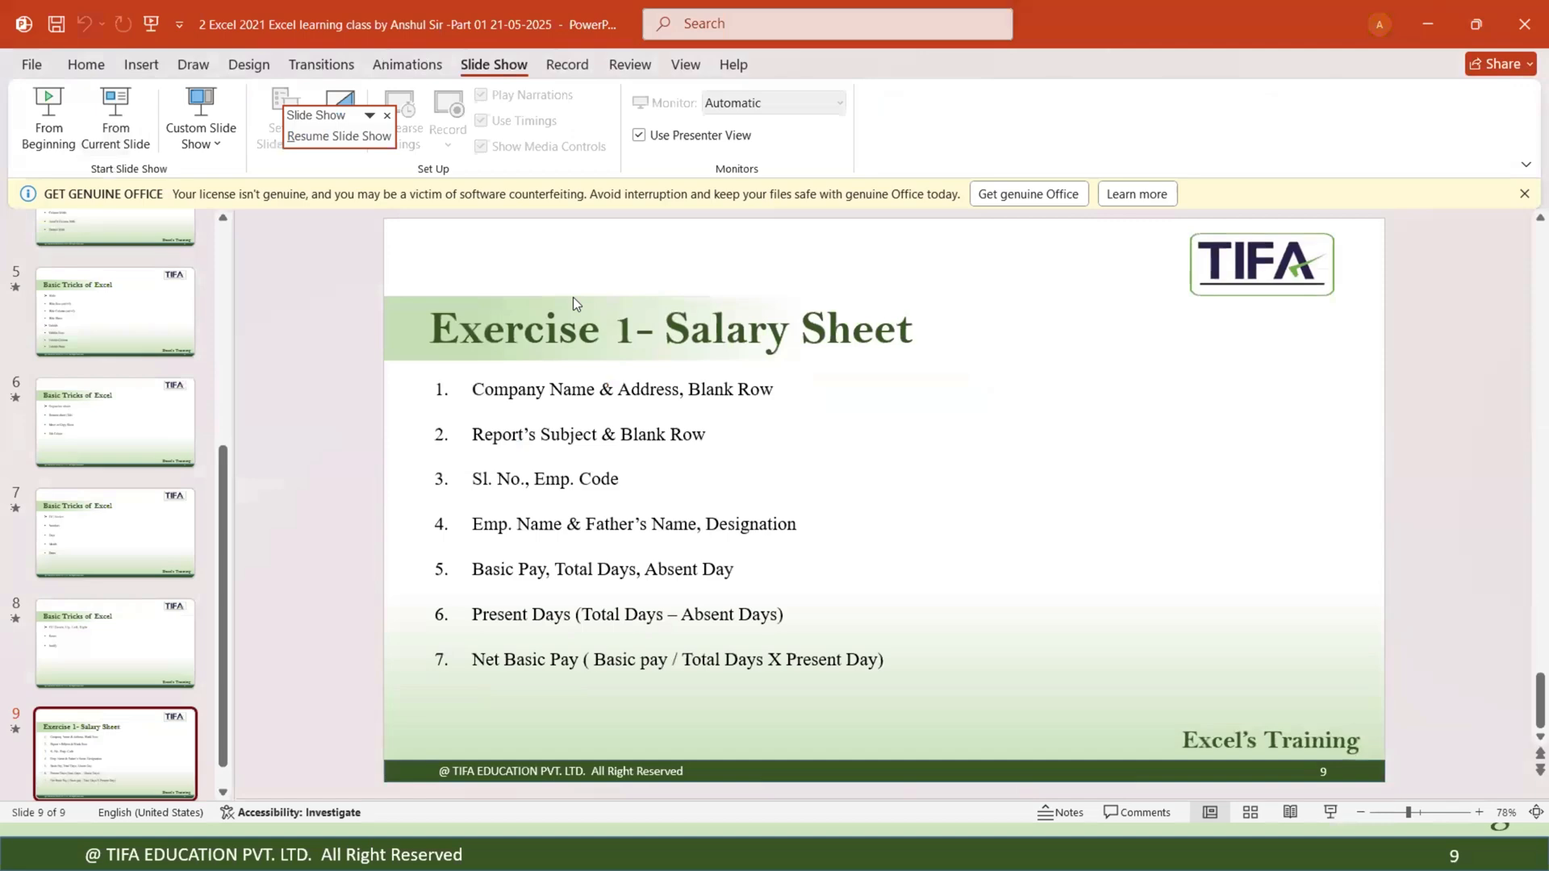
Back in the workbook, delete the empty row 2 so the address sits directly under the company name.
{"action": "key", "text": "alt+Tab"}
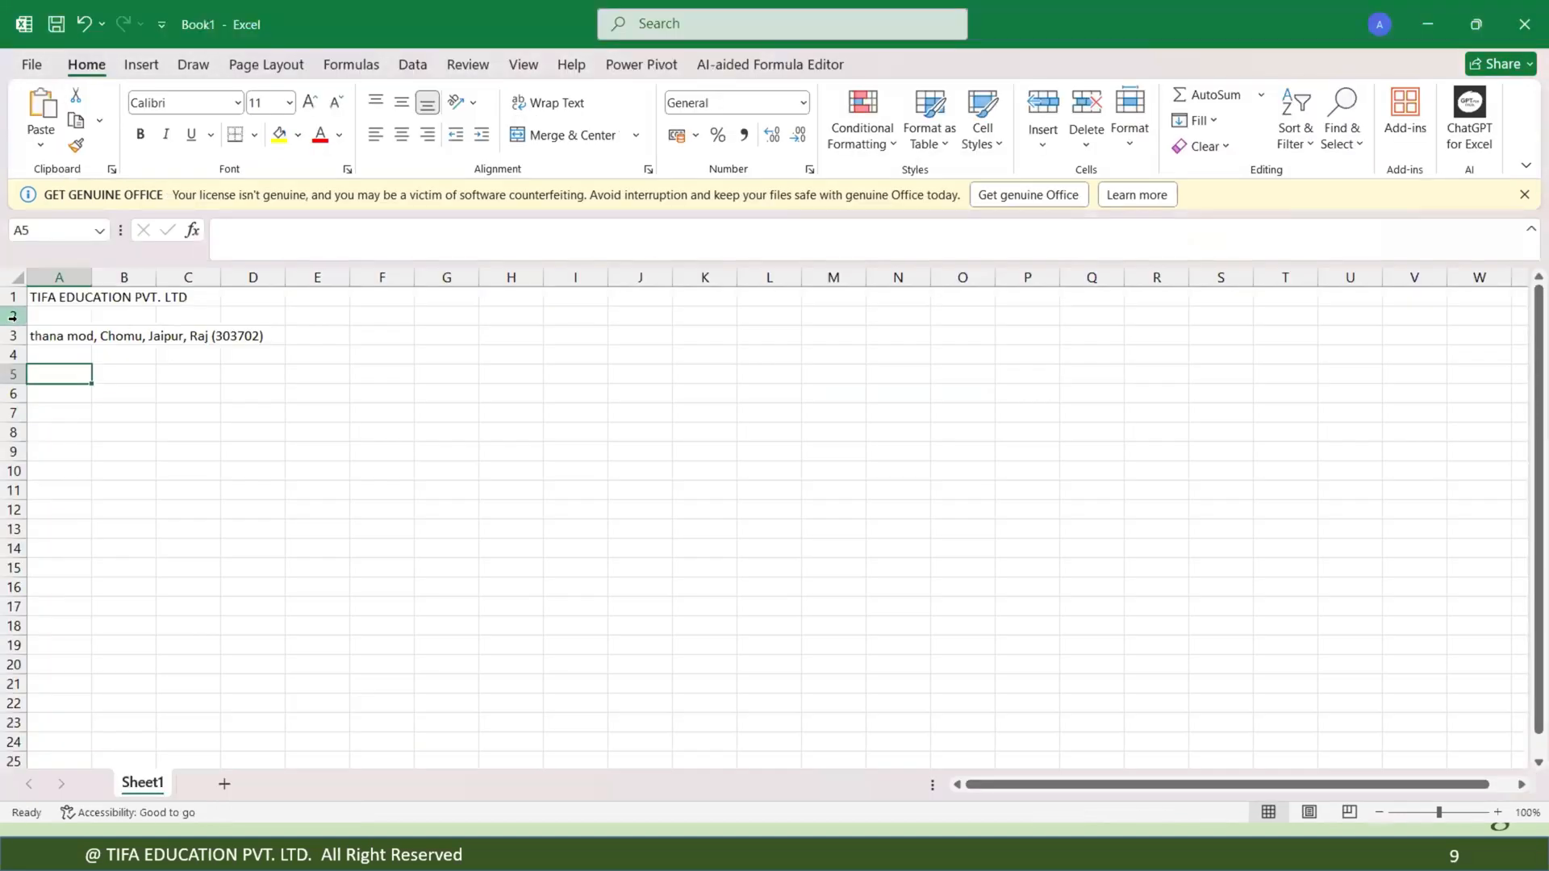
{"action": "left_click", "coordinate": [13, 317]}
{"action": "key", "text": "ctrl+minus"}
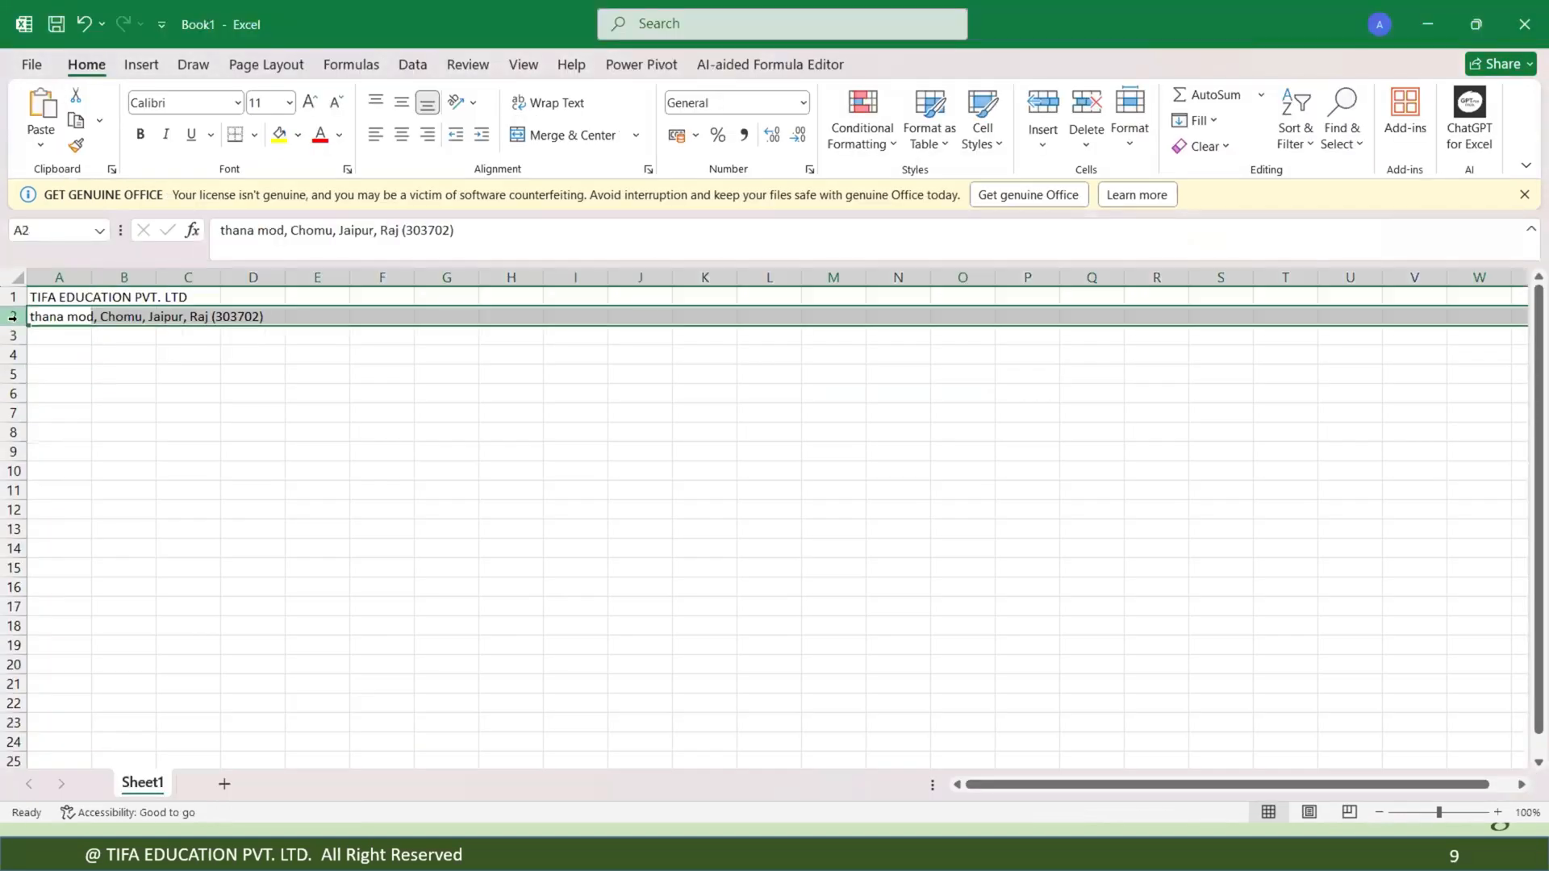
{"action": "left_click", "coordinate": [58, 338]}
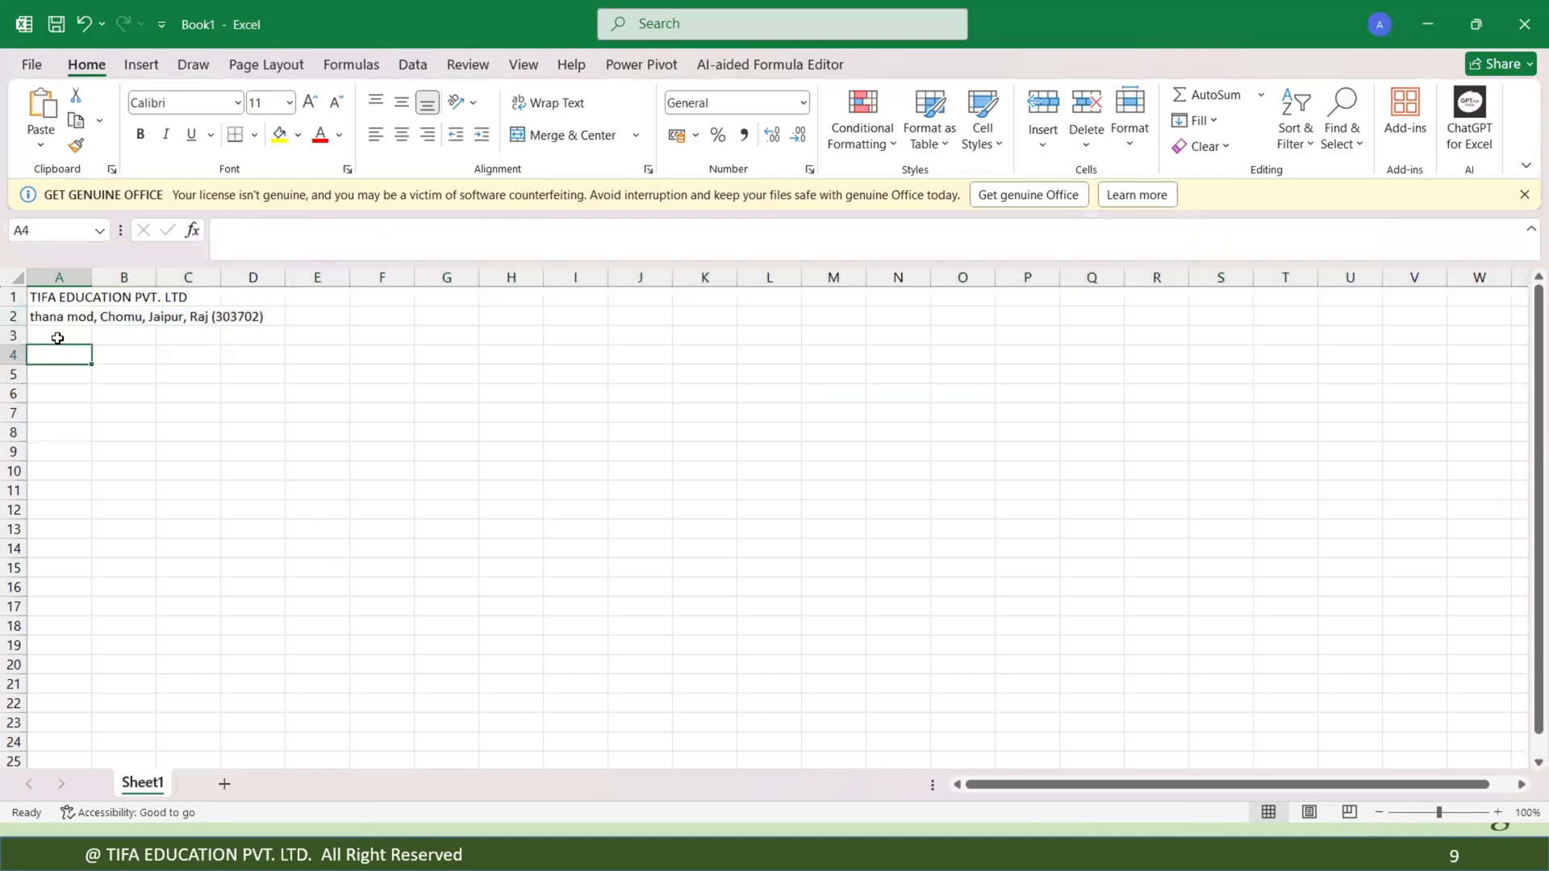
Review the salary sheet exercise slide in the running slide show.
{"action": "key", "text": "alt+Tab"}
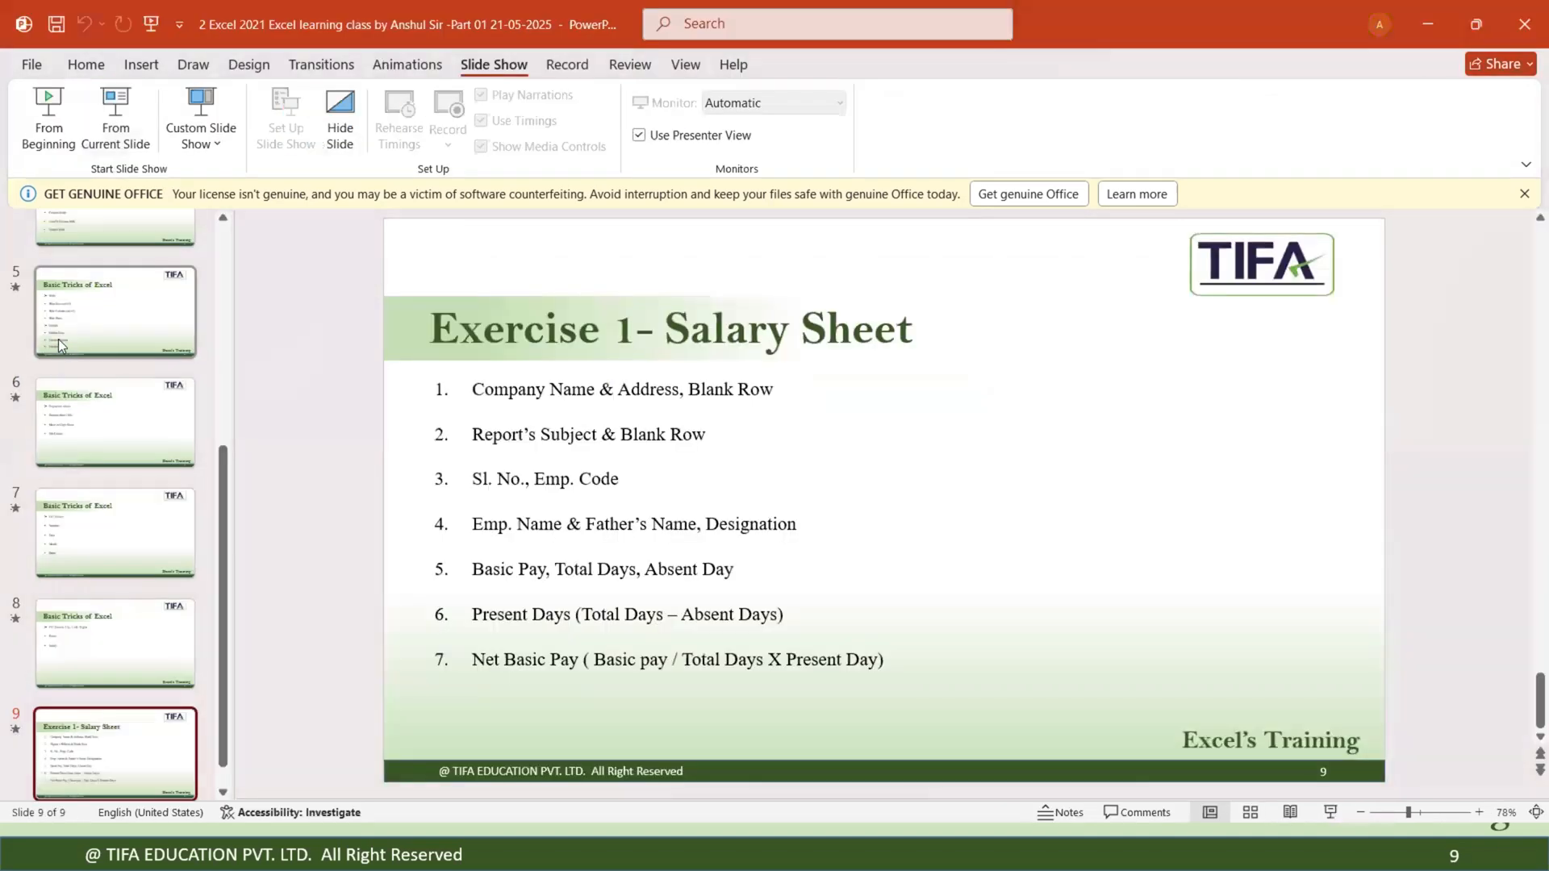
{"action": "key", "text": "alt+Tab"}
{"action": "key", "text": "alt+Tab"}
{"action": "key", "text": "alt+Tab"}
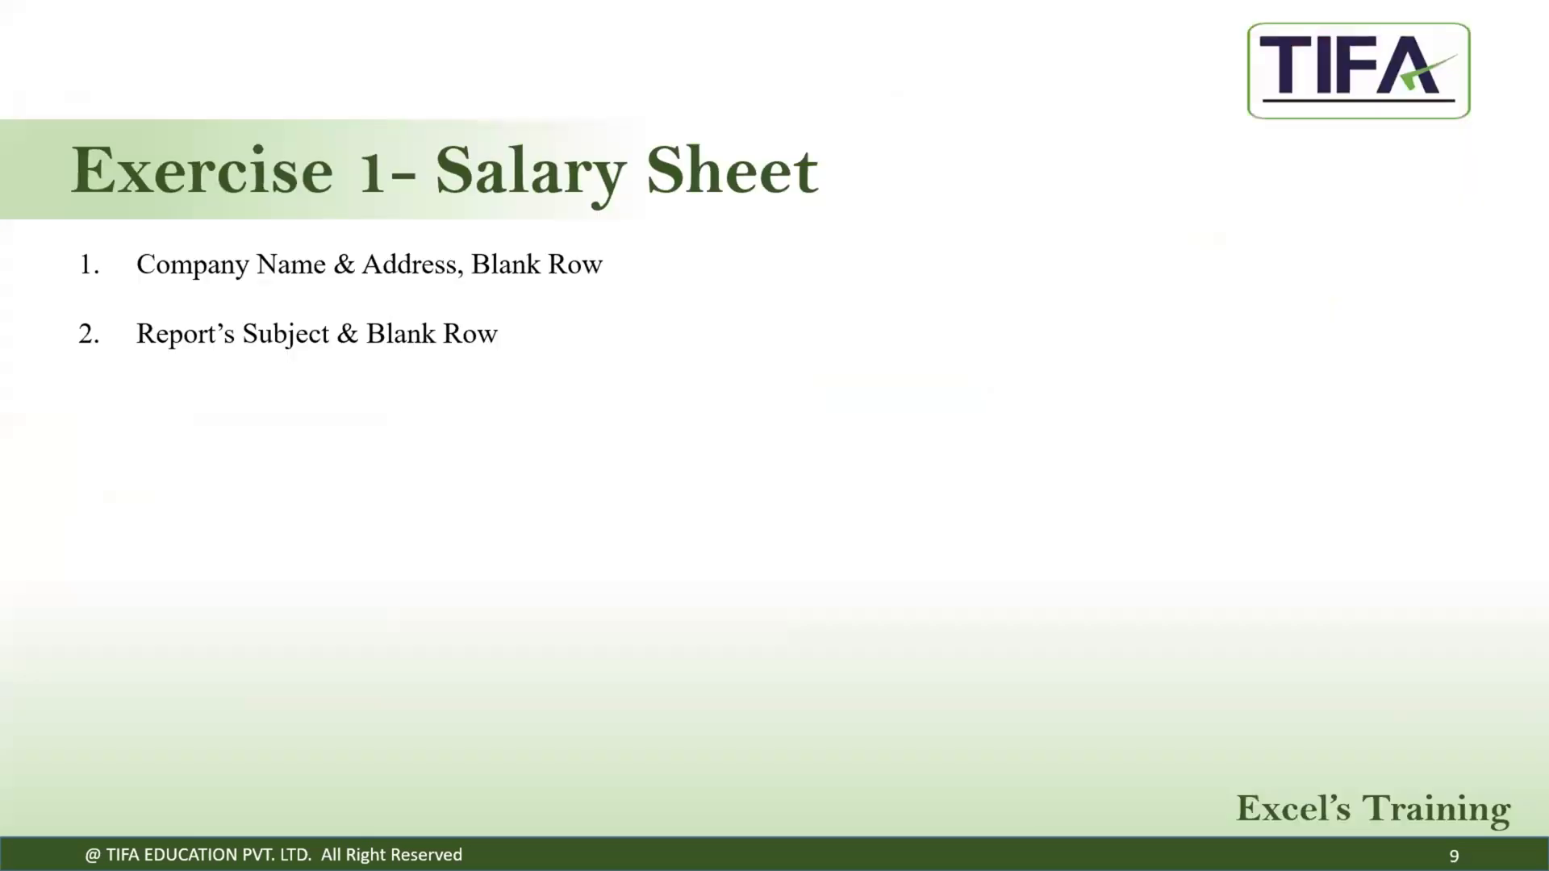
{"action": "key", "text": "alt+Tab"}
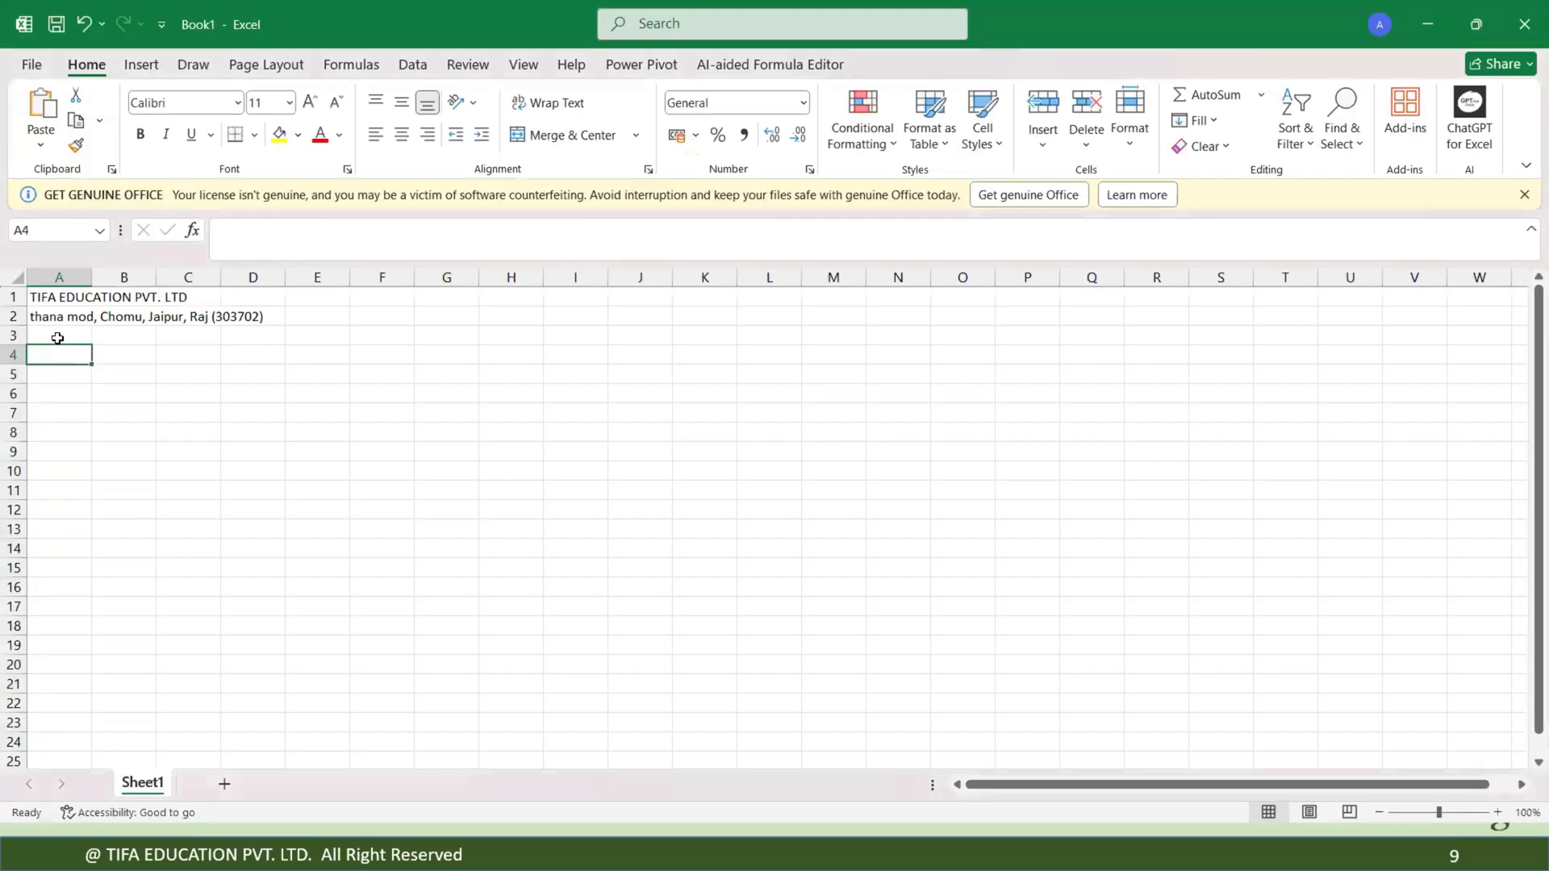
Enter the report subject Salary Sheet month of 30th May in A4.
{"action": "type", "text": "Salary"}
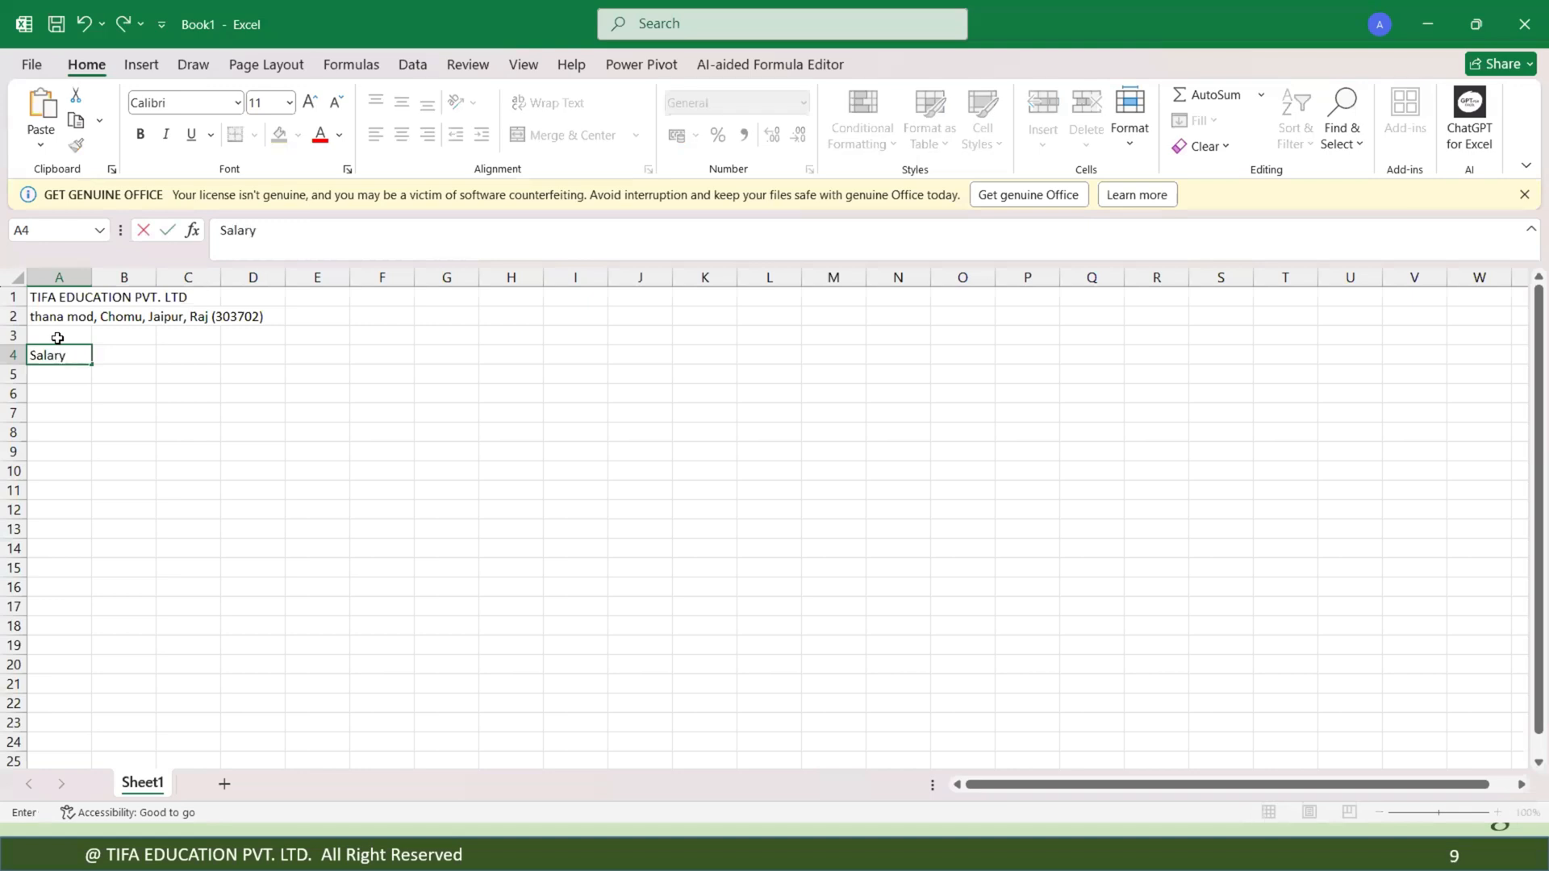
{"action": "type", "text": " Sheet"}
{"action": "type", "text": " end of"}
{"action": "type", "text": " m"}
{"action": "key", "text": "BackSpace"}
{"action": "key", "text": "BackSpace"}
{"action": "key", "text": "BackSpace"}
{"action": "key", "text": "BackSpace"}
{"action": "key", "text": "BackSpace"}
{"action": "key", "text": "BackSpace"}
{"action": "key", "text": "BackSpace"}
{"action": "key", "text": "BackSpace"}
{"action": "type", "text": "month of"}
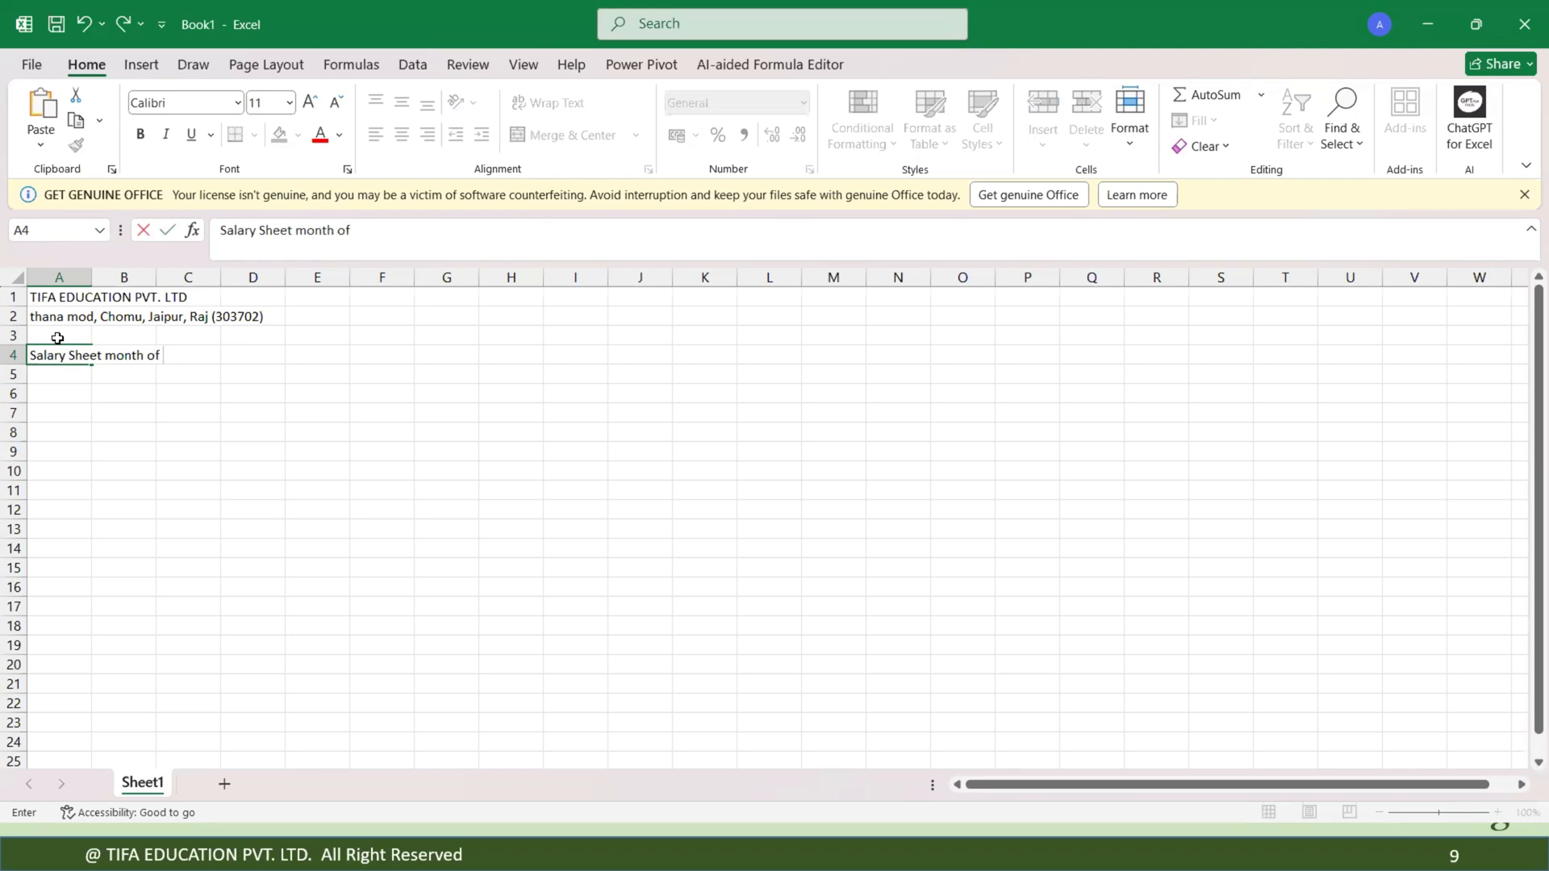
{"action": "type", "text": " 31"}
{"action": "key", "text": "BackSpace"}
{"action": "type", "text": "0day"}
{"action": "key", "text": "BackSpace"}
{"action": "key", "text": "BackSpace"}
{"action": "key", "text": "BackSpace"}
{"action": "key", "text": "BackSpace"}
{"action": "type", "text": "0th May"}
{"action": "key", "text": "Return"}
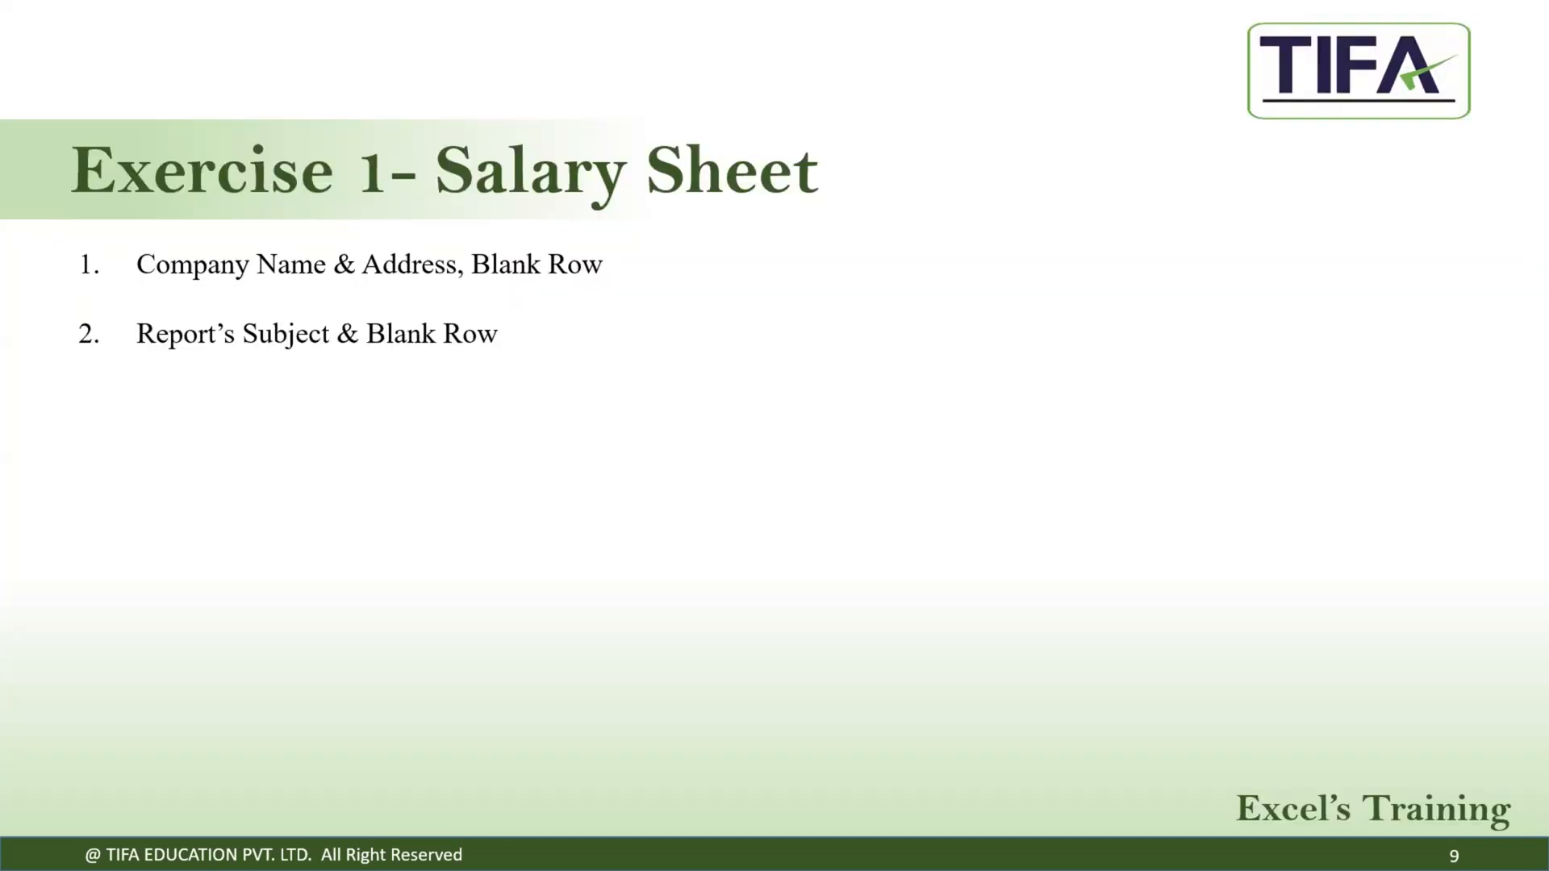
Advance the slide show to the next exercise point and return to the sheet, leaving row 5 blank.
{"action": "key", "text": "Right"}
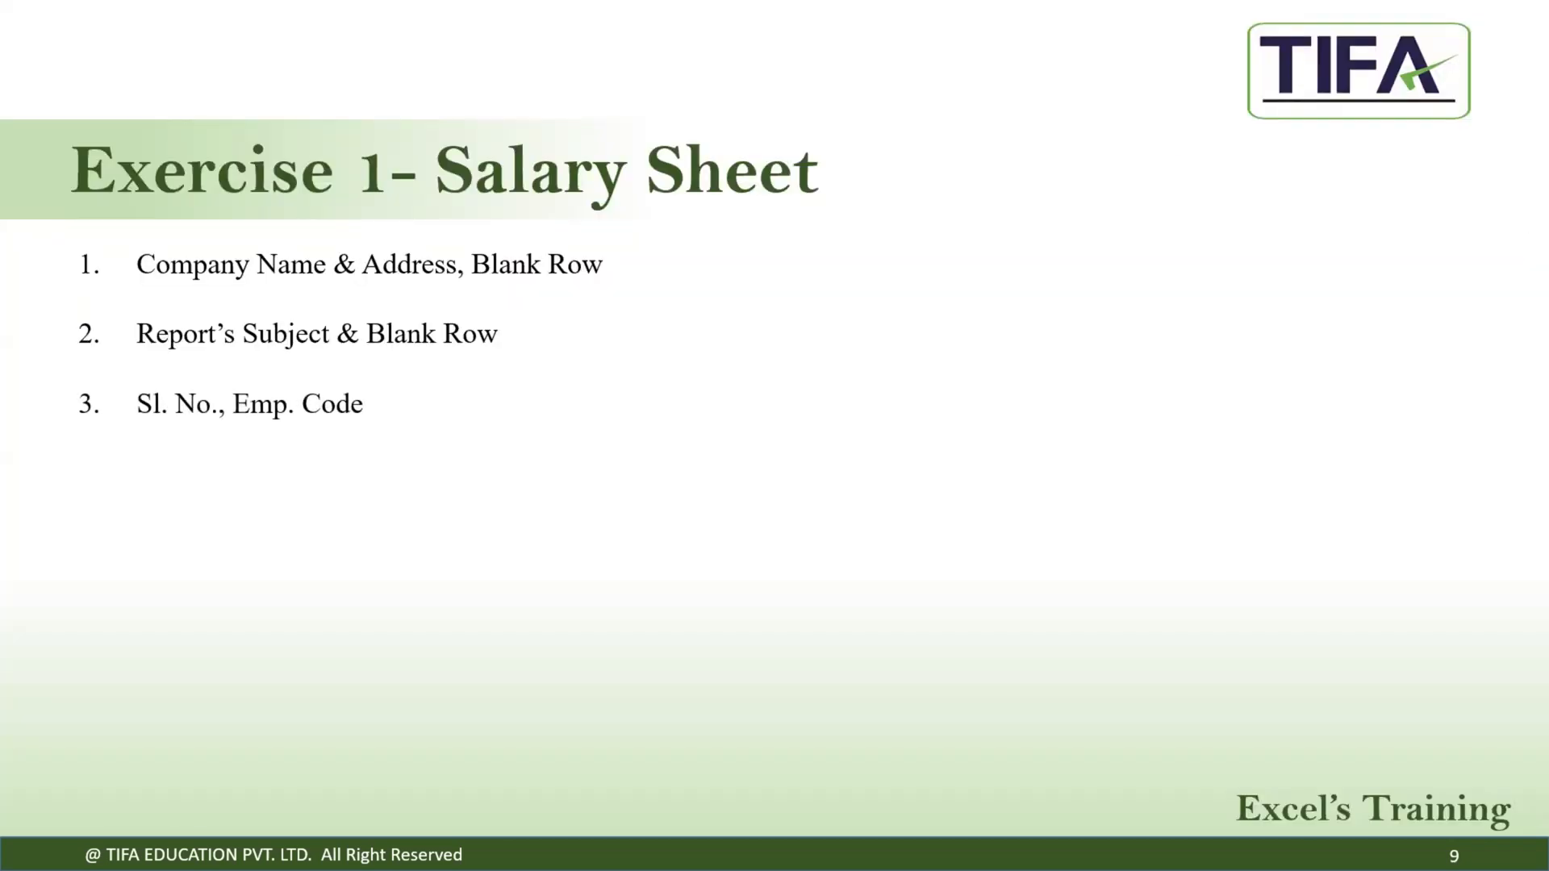
{"action": "key", "text": "alt+Tab"}
{"action": "key", "text": "Return"}
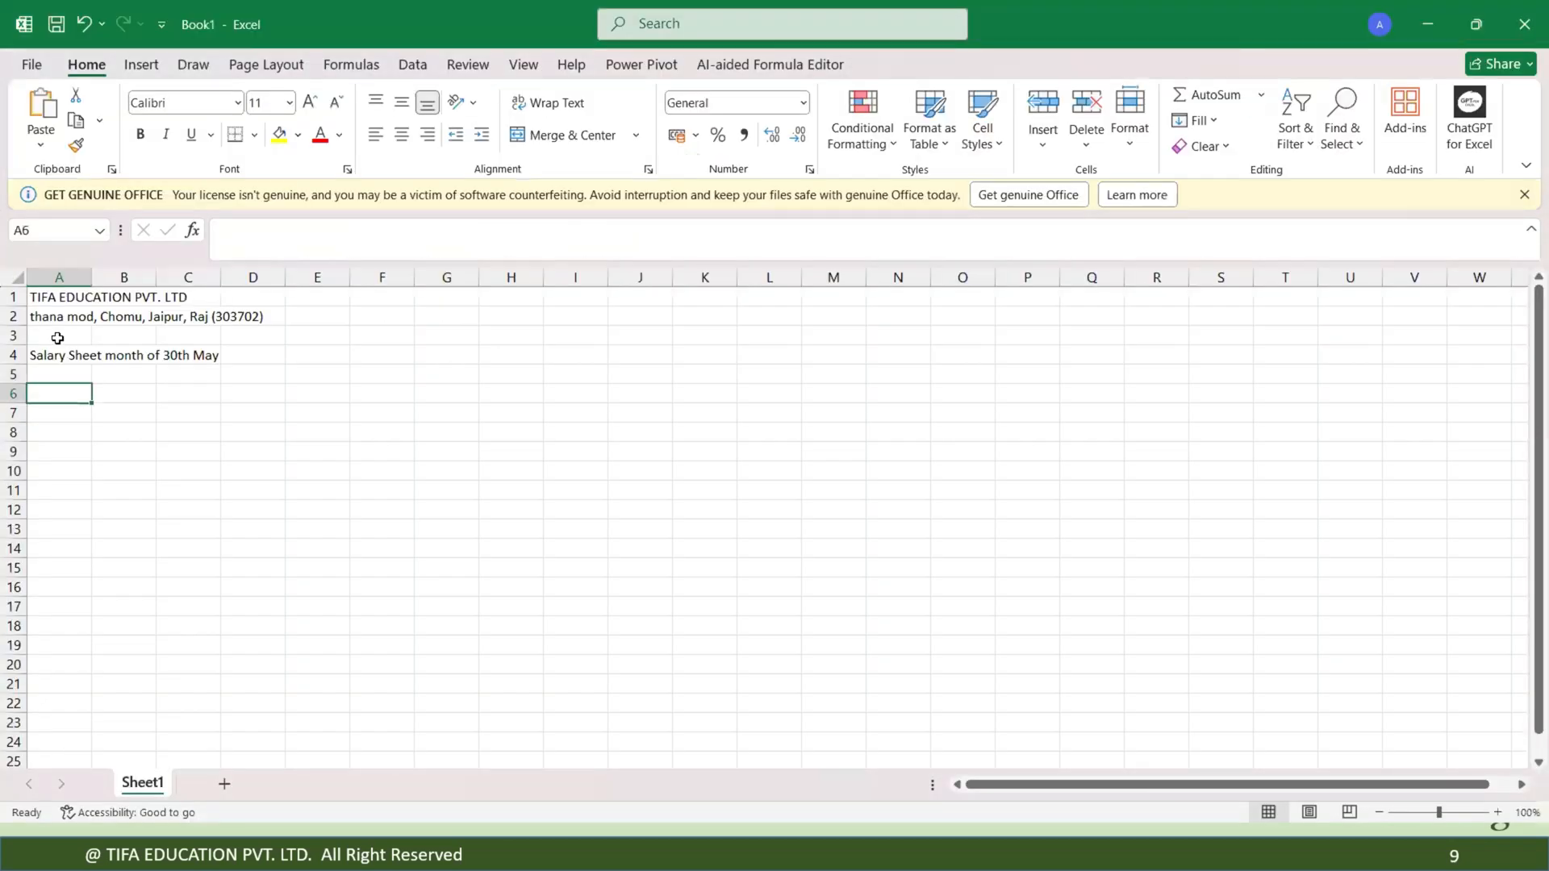
Enter the column headings Sl. No. in A6 and Emp. Code in B6.
{"action": "type", "text": "Sr."}
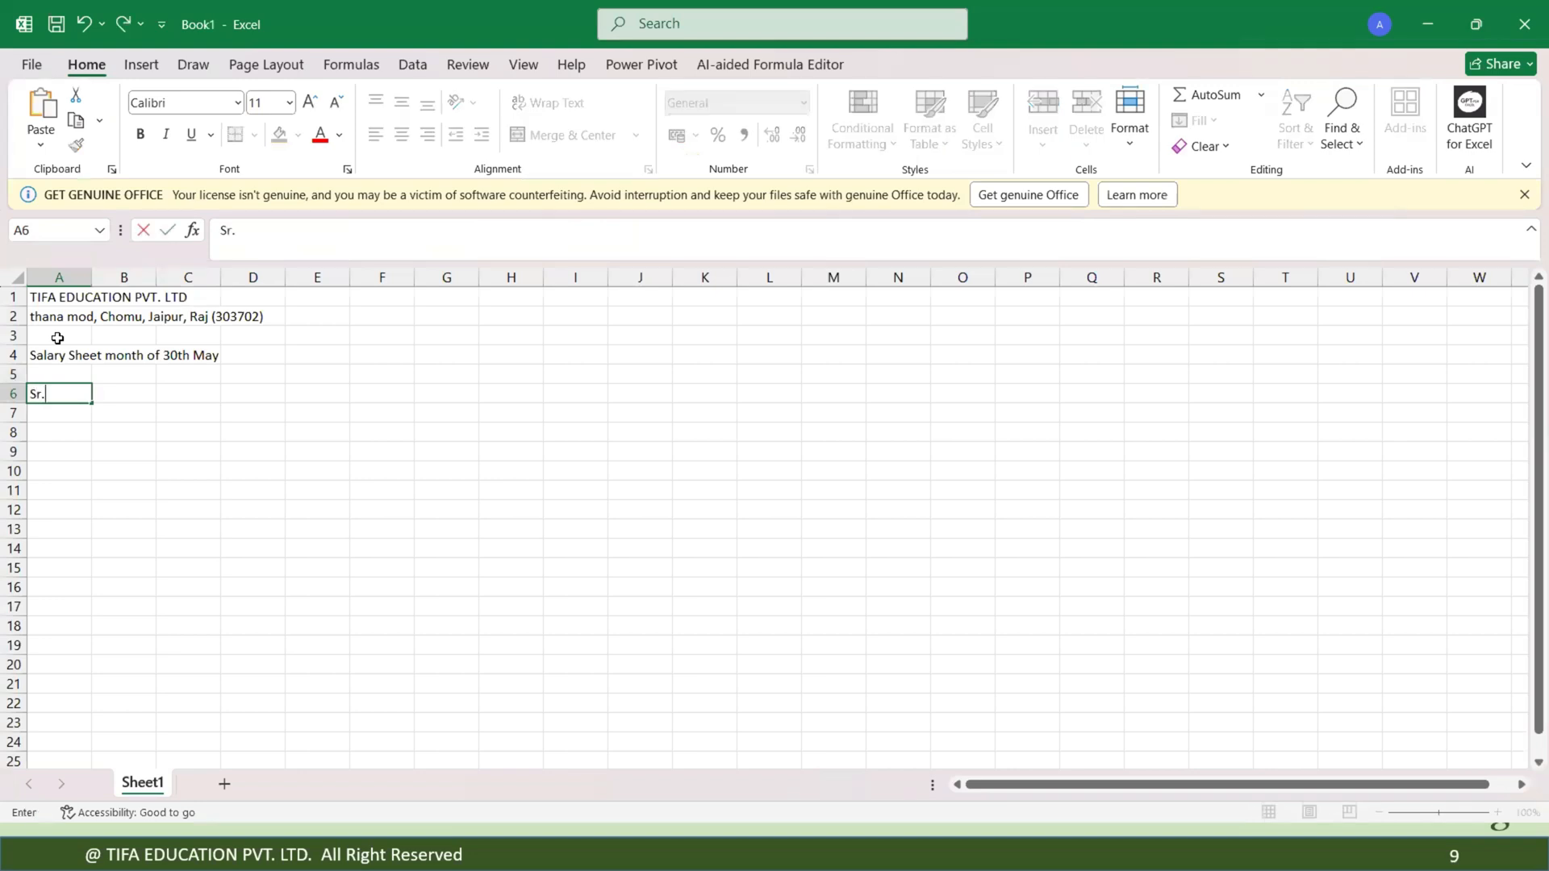
{"action": "key", "text": "BackSpace"}
{"action": "key", "text": "BackSpace"}
{"action": "type", "text": "l"}
{"action": "type", "text": ". IN"}
{"action": "key", "text": "BackSpace"}
{"action": "key", "text": "BackSpace"}
{"action": "type", "text": "N"}
{"action": "type", "text": ".o"}
{"action": "key", "text": "BackSpace"}
{"action": "key", "text": "BackSpace"}
{"action": "type", "text": "o."}
{"action": "key", "text": "Tab"}
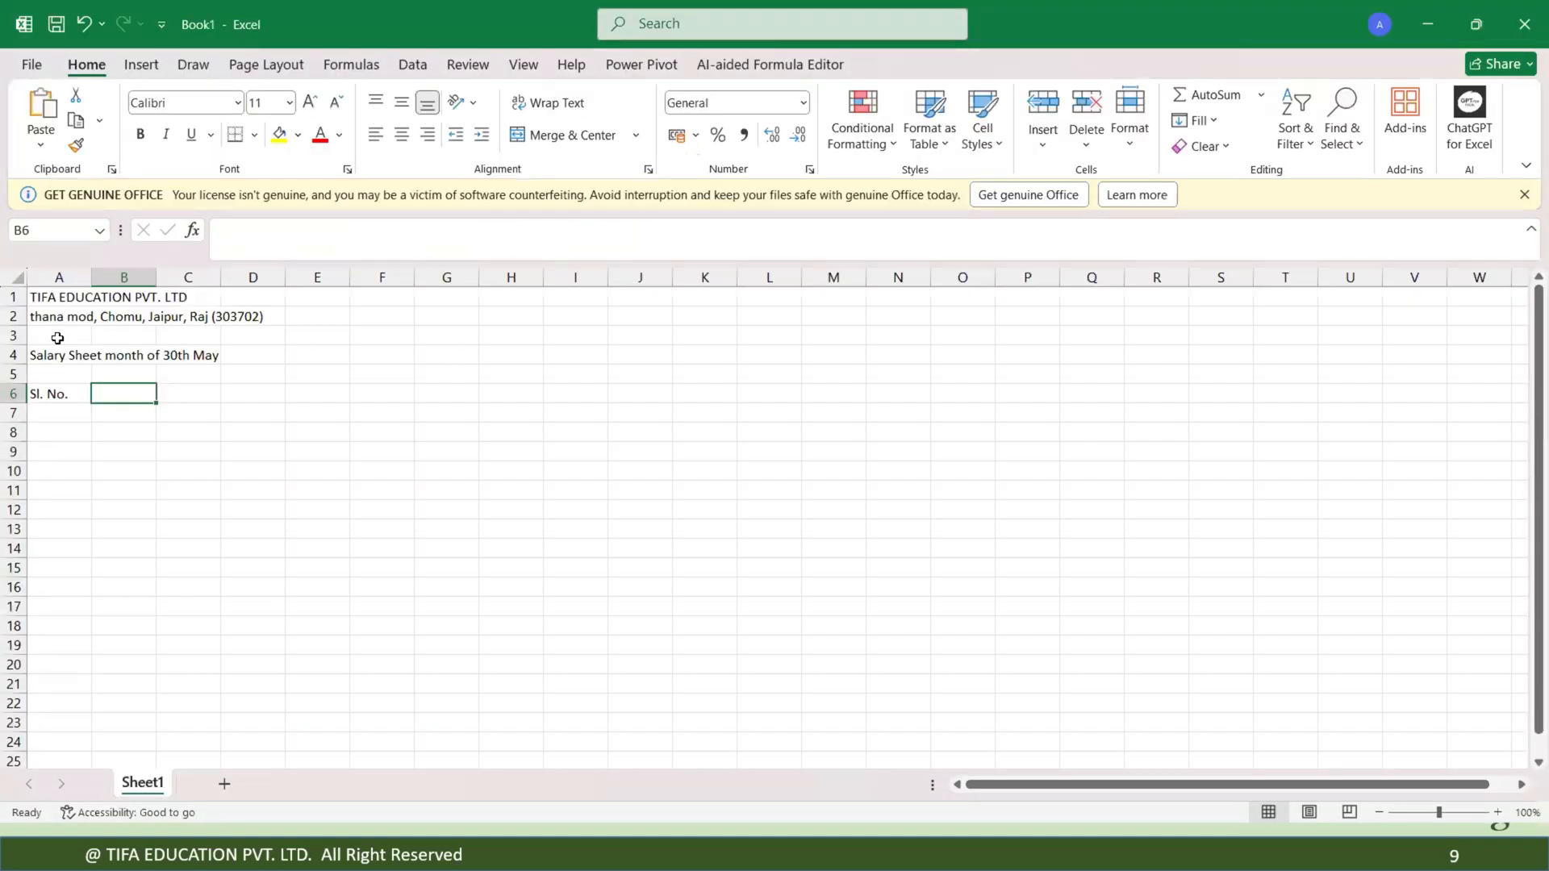
{"action": "type", "text": "Emp"}
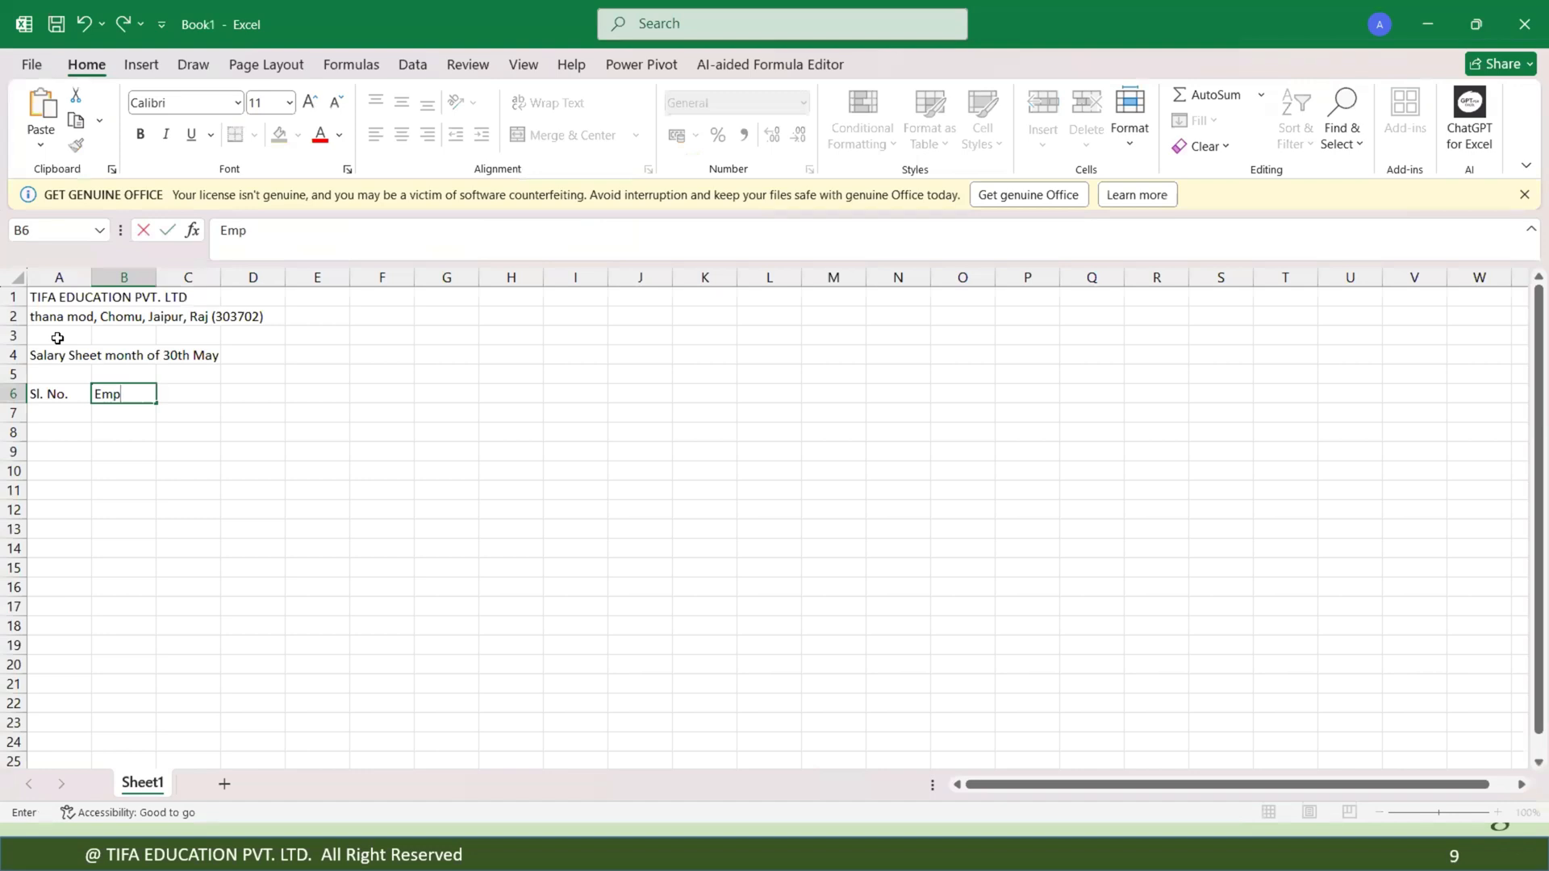
{"action": "type", "text": ". Cod"}
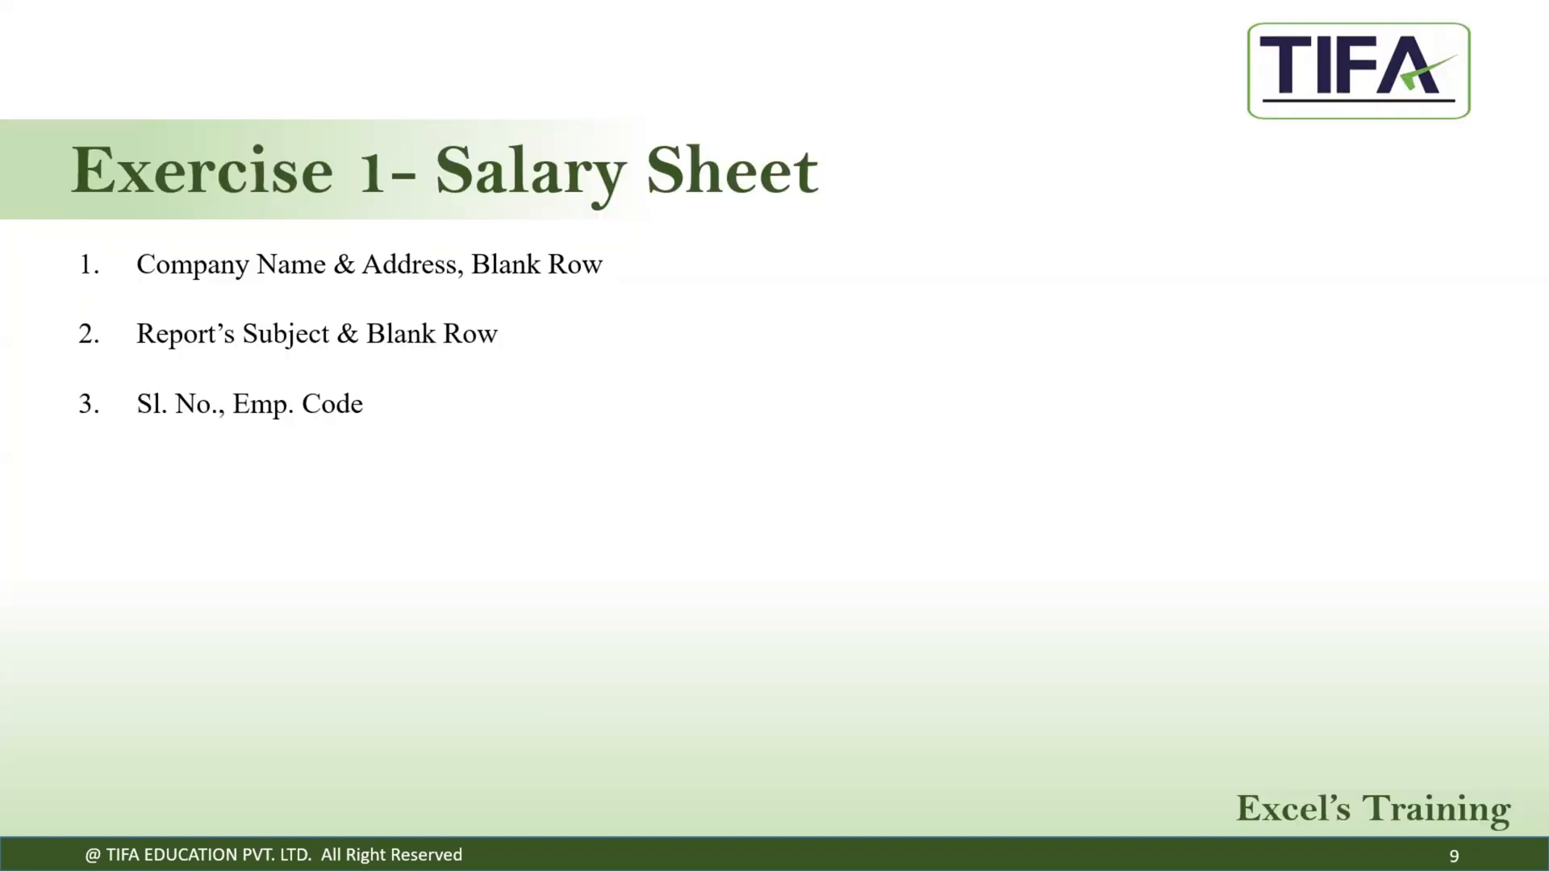
{"action": "key", "text": "Right"}
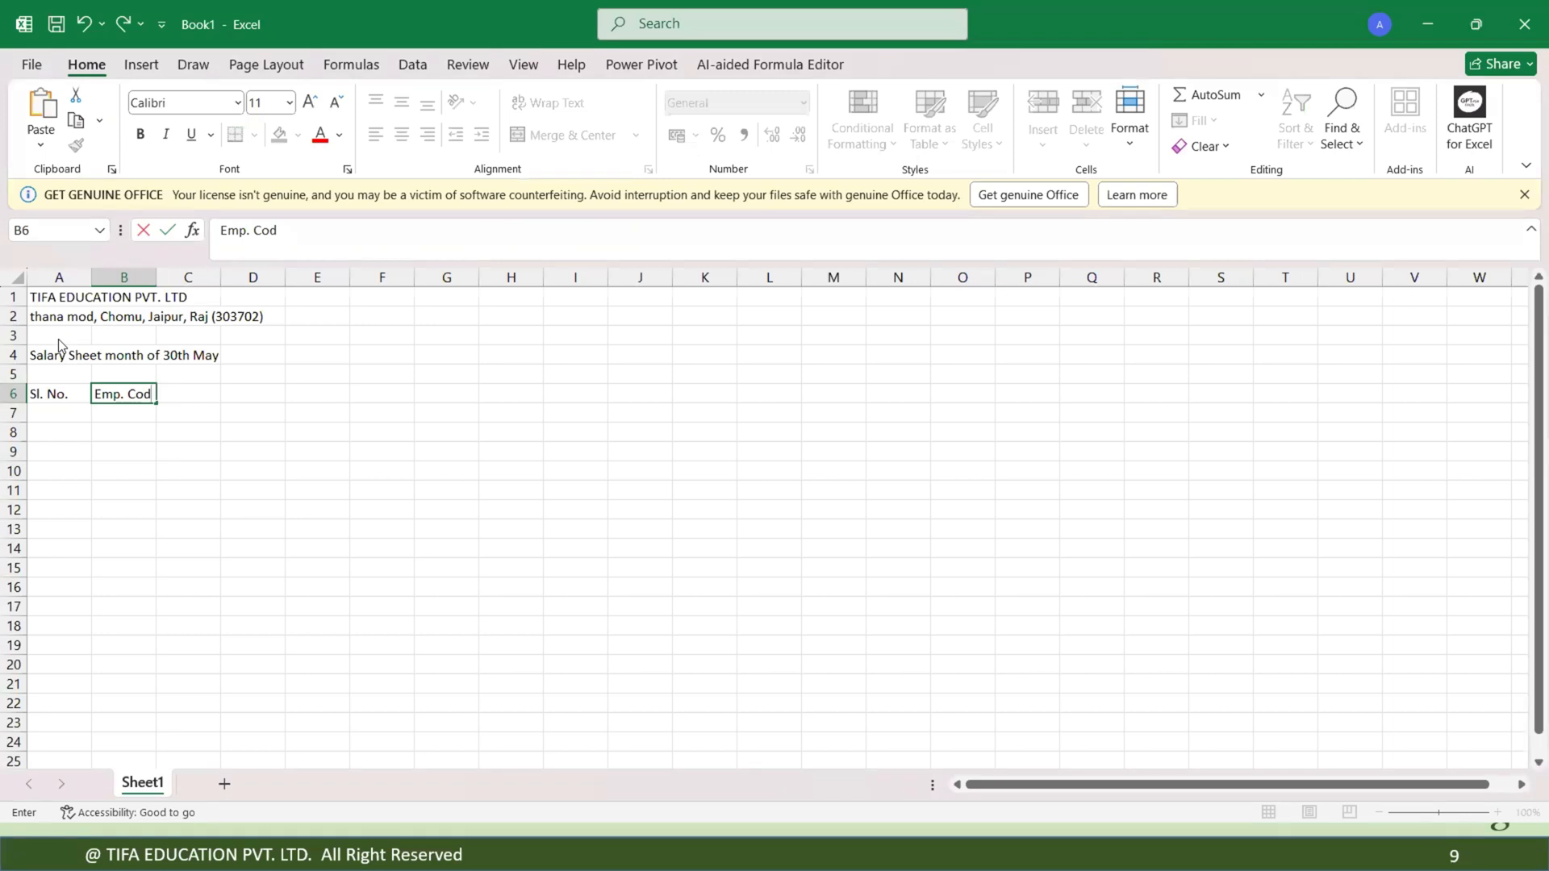
{"action": "type", "text": "e"}
{"action": "key", "text": "Tab"}
Enter the column headings Emp. Name in C6 and Father's Name in D6.
{"action": "type", "text": "Emp"}
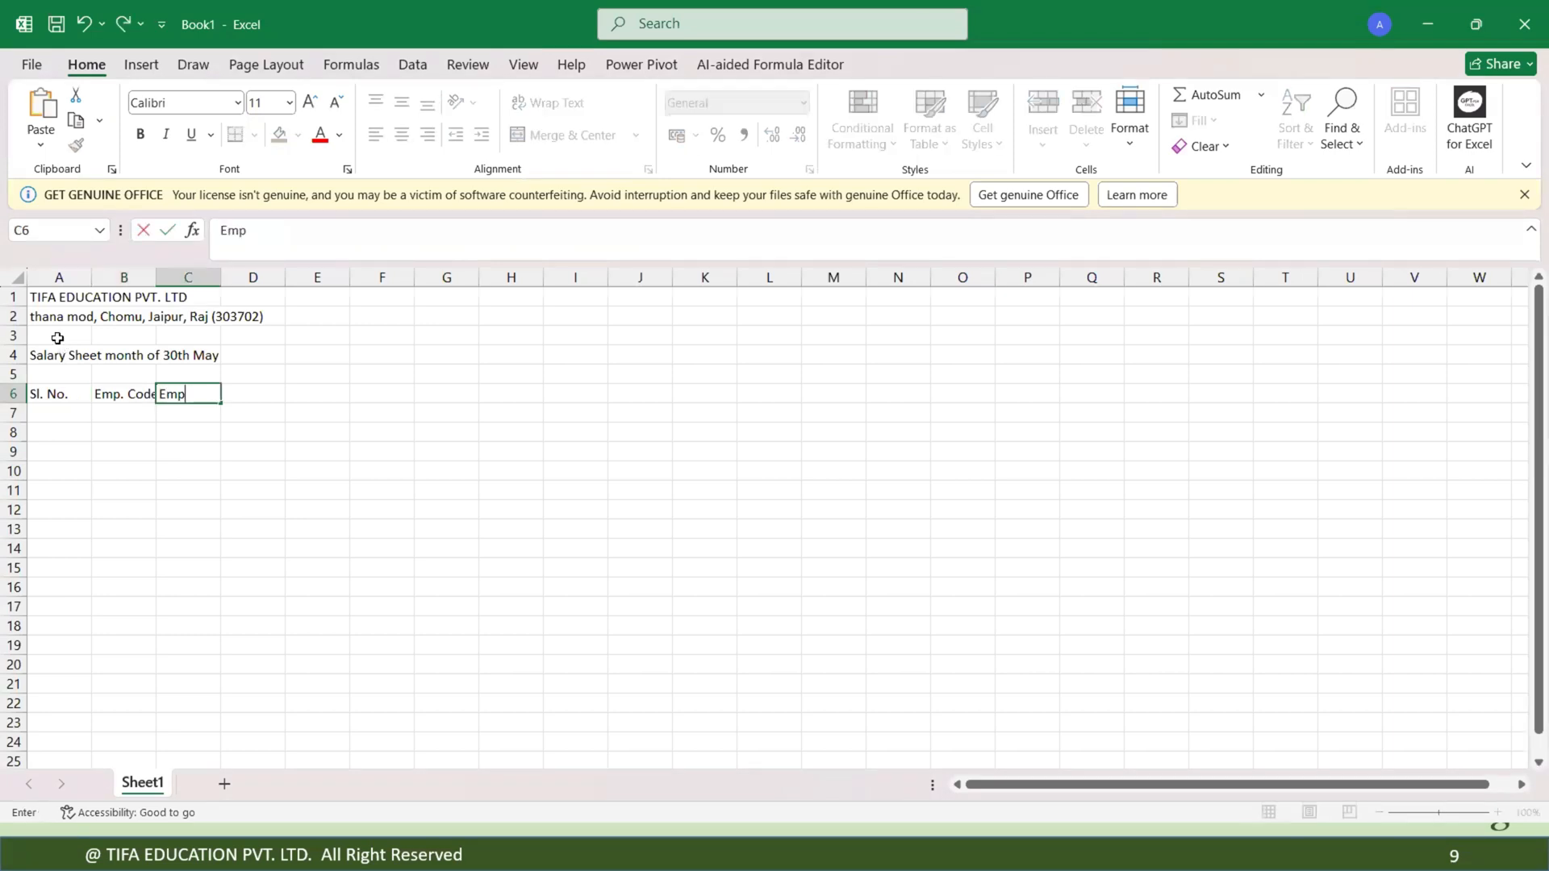
{"action": "type", "text": ". Name"}
{"action": "key", "text": "Tab"}
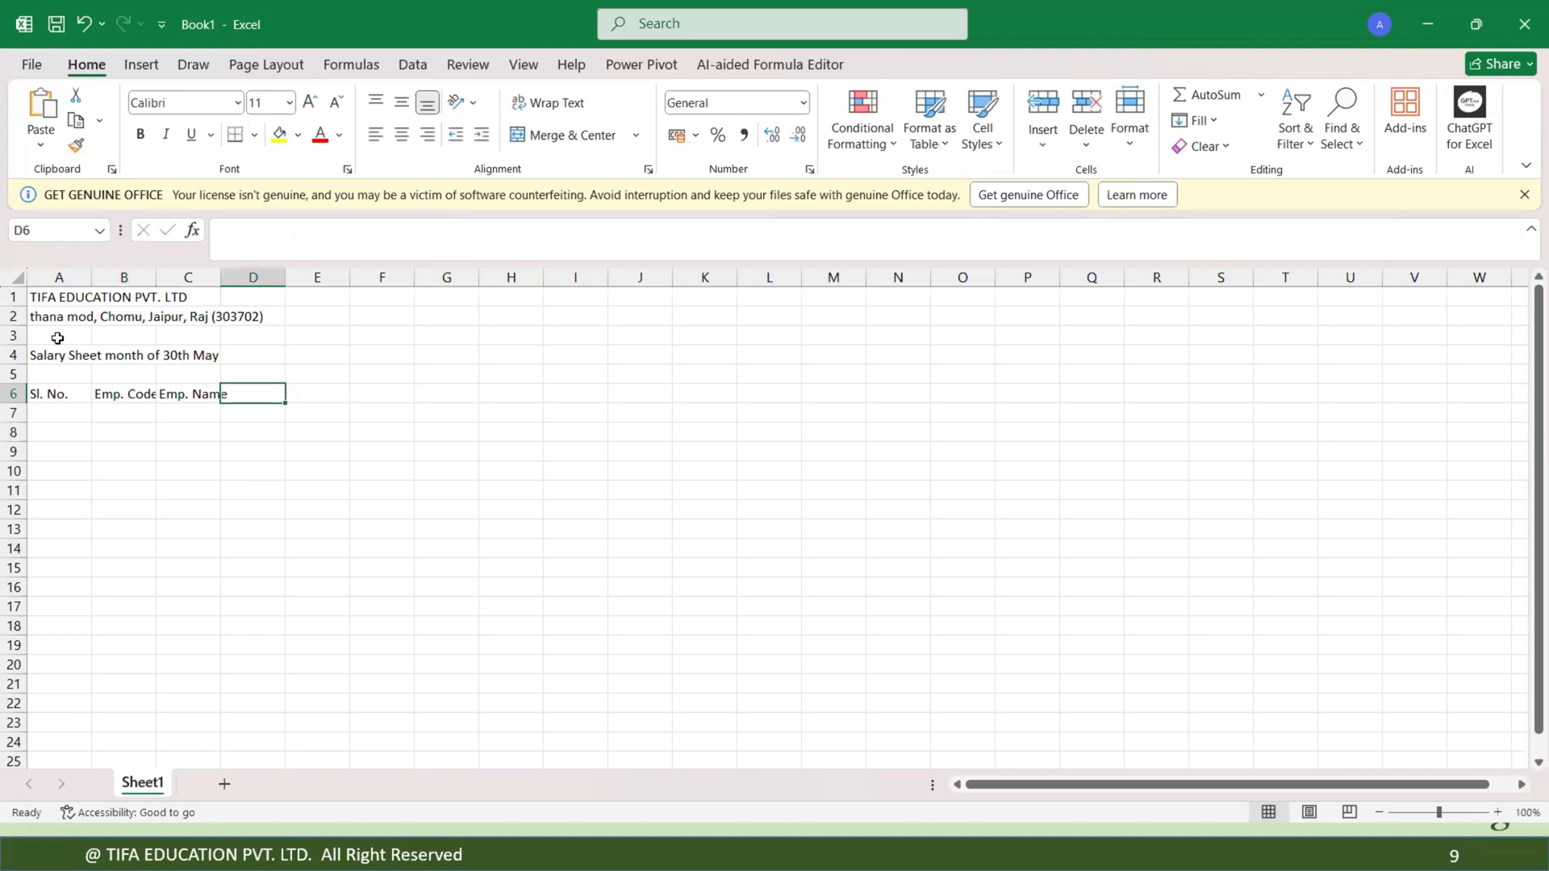
{"action": "type", "text": "Father"}
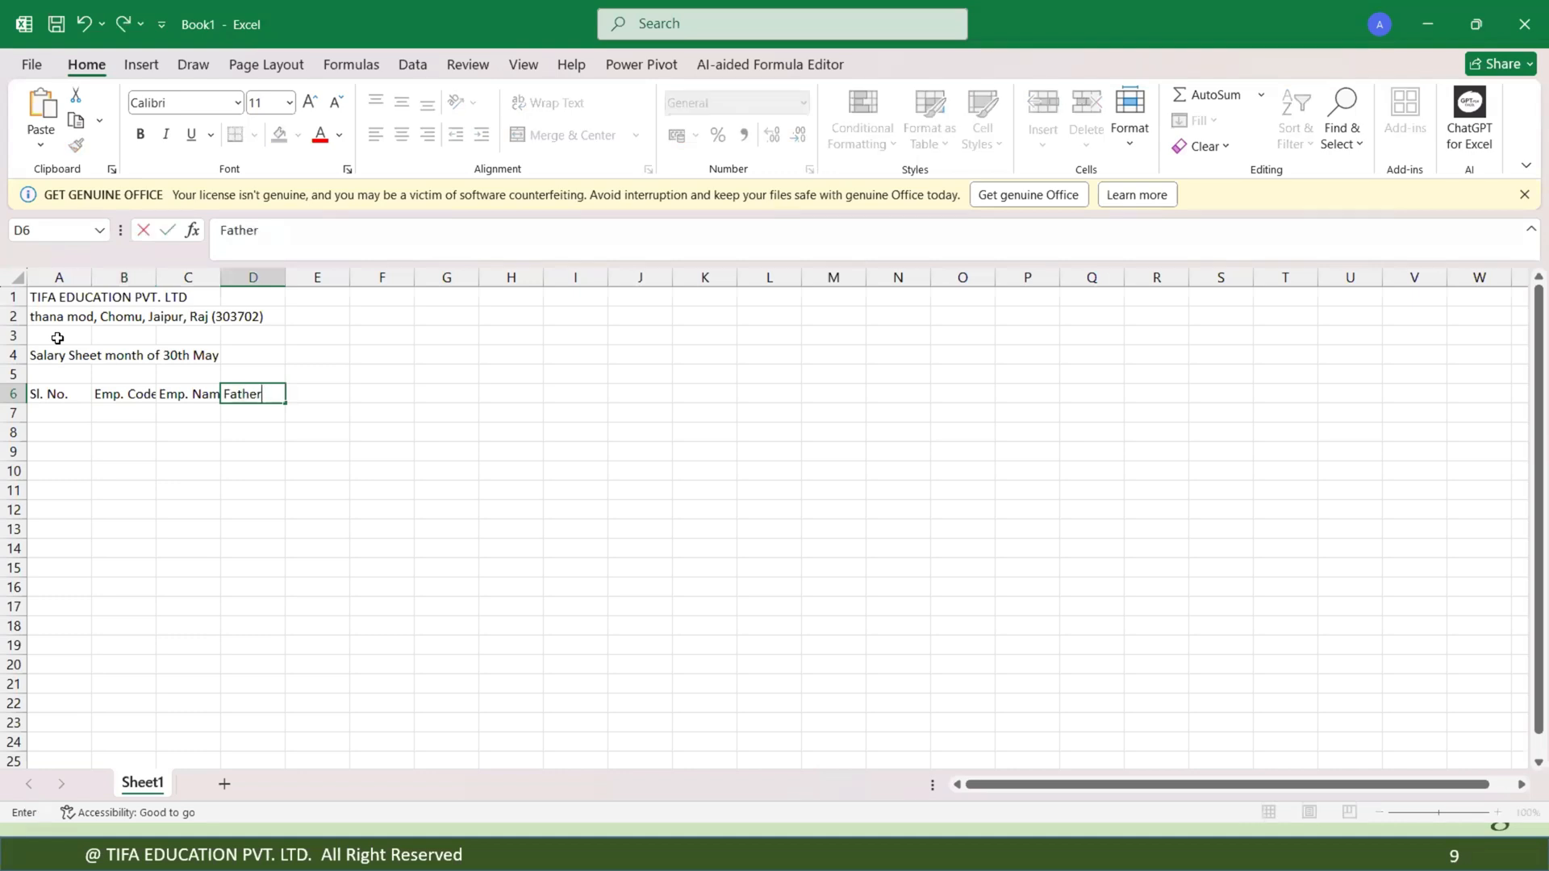
{"action": "type", "text": "'s Name"}
{"action": "key", "text": "Tab"}
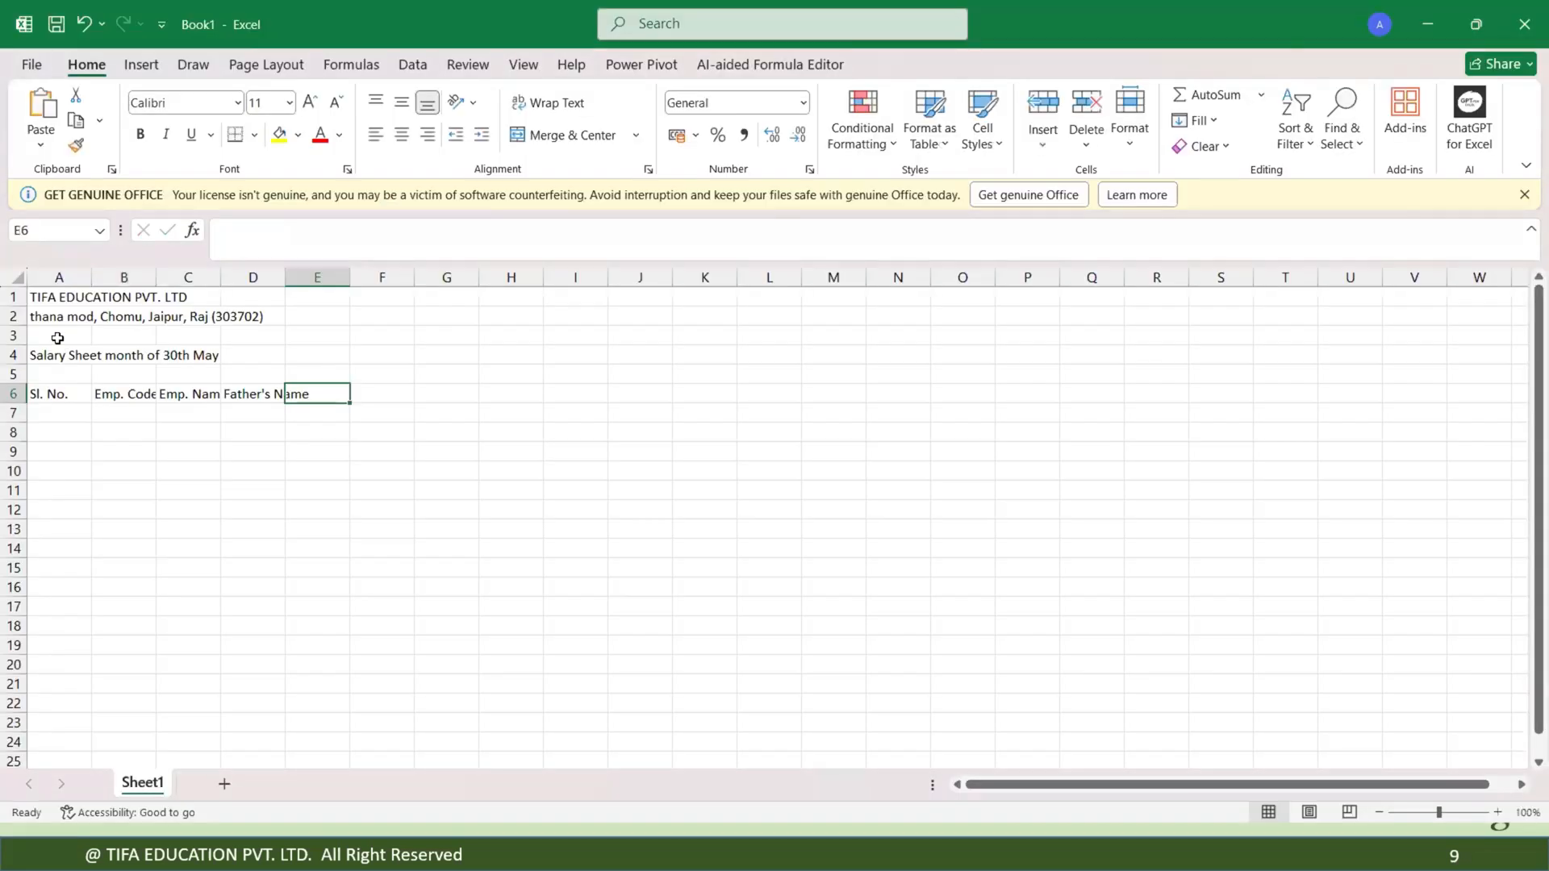
Enter the column headings Desingnation in E6 and Basic Pay in F6.
{"action": "type", "text": "Desing"}
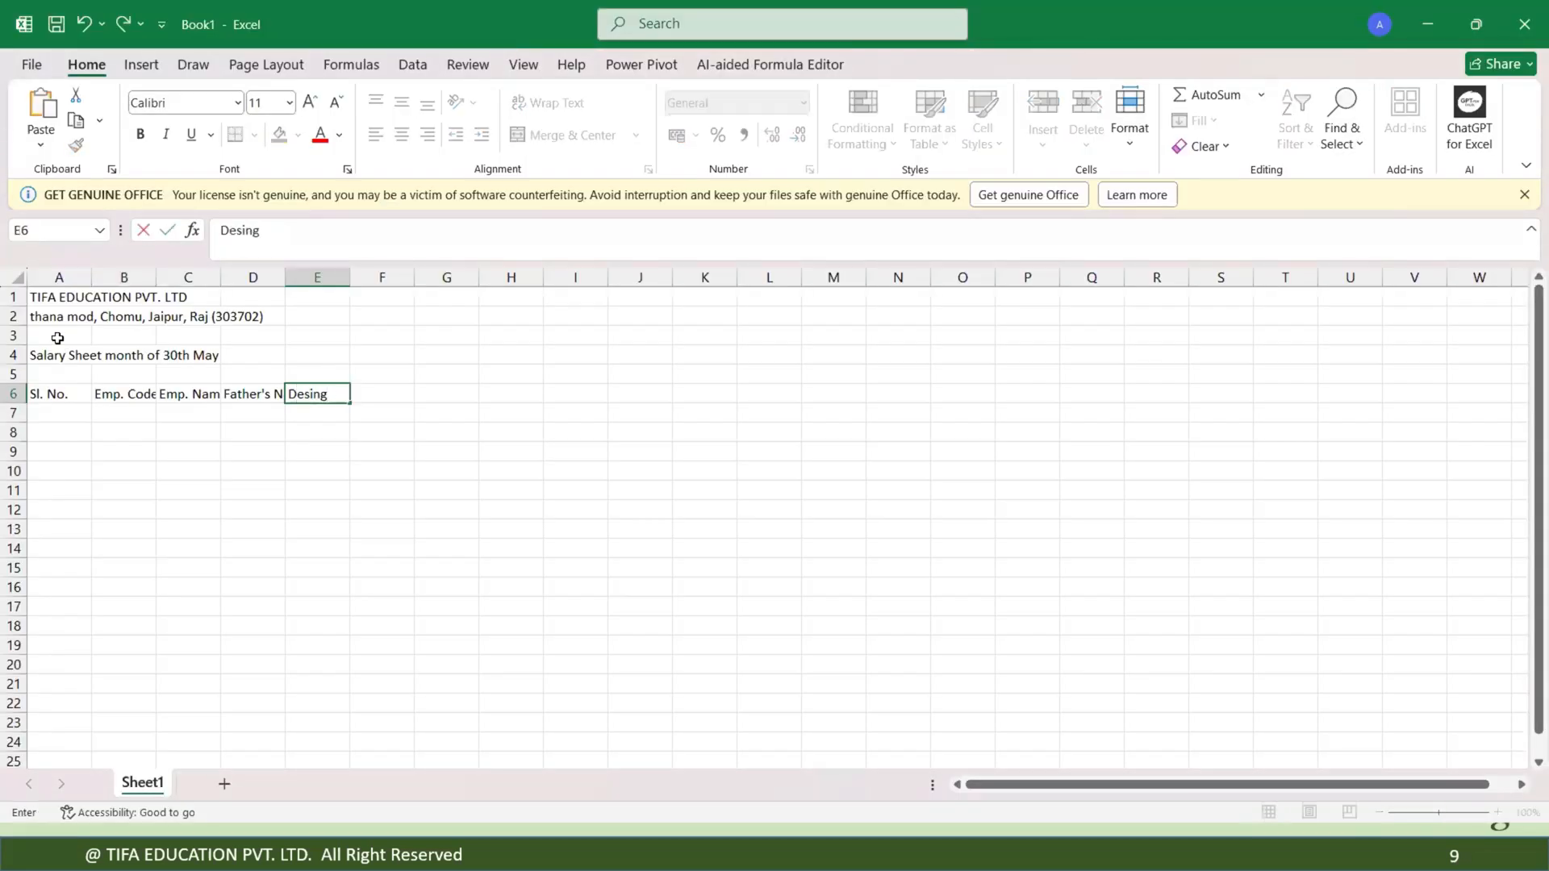
{"action": "type", "text": "nation"}
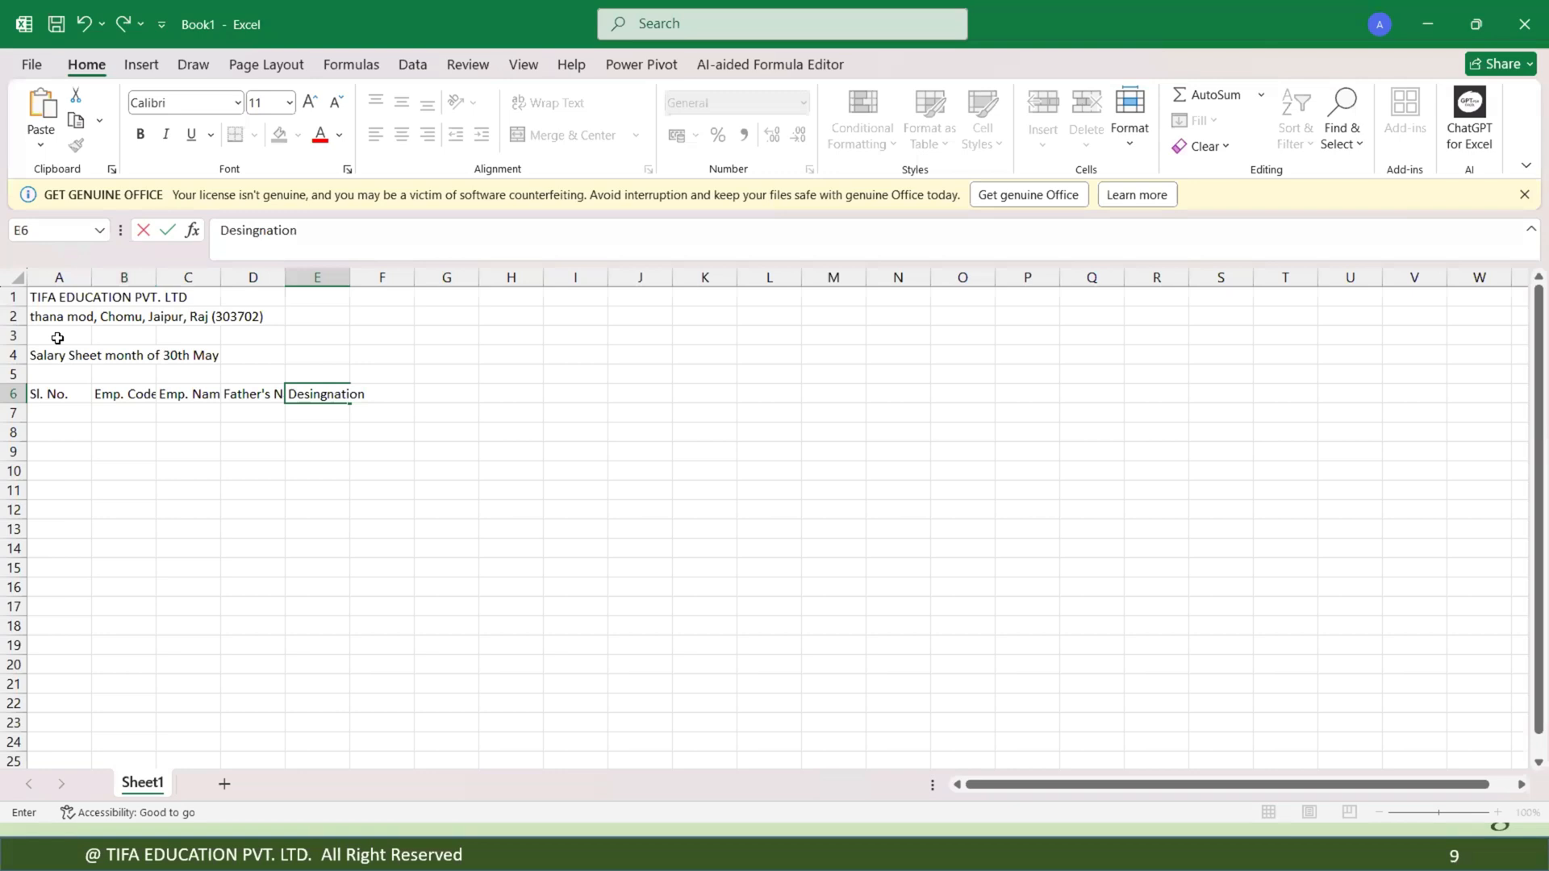
{"action": "key", "text": "Tab"}
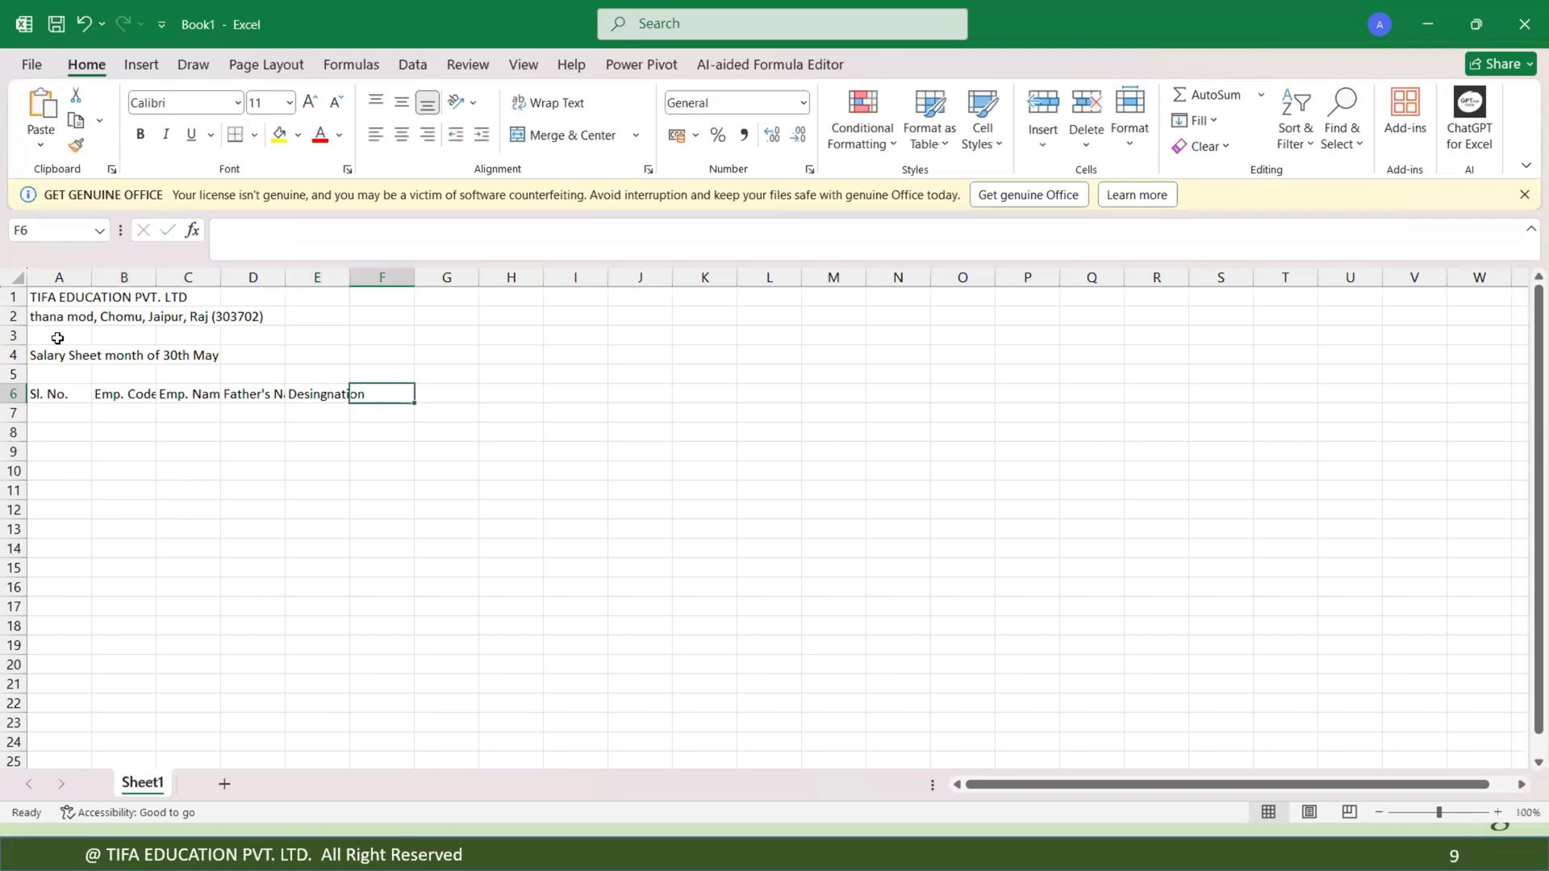
{"action": "type", "text": "Basic Pa"}
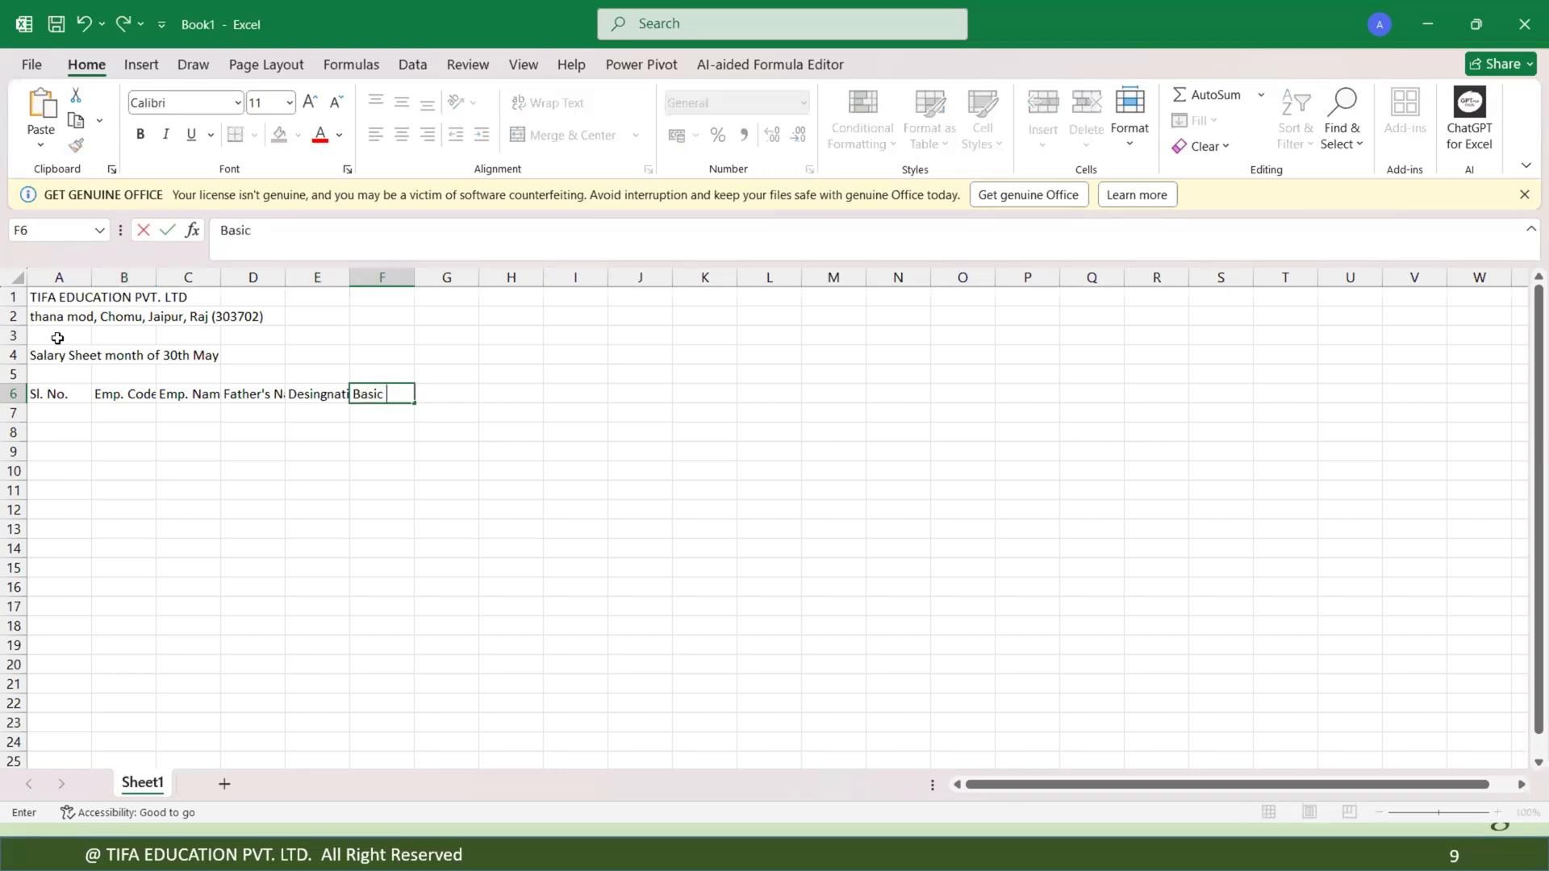
{"action": "type", "text": "y"}
{"action": "key", "text": "Tab"}
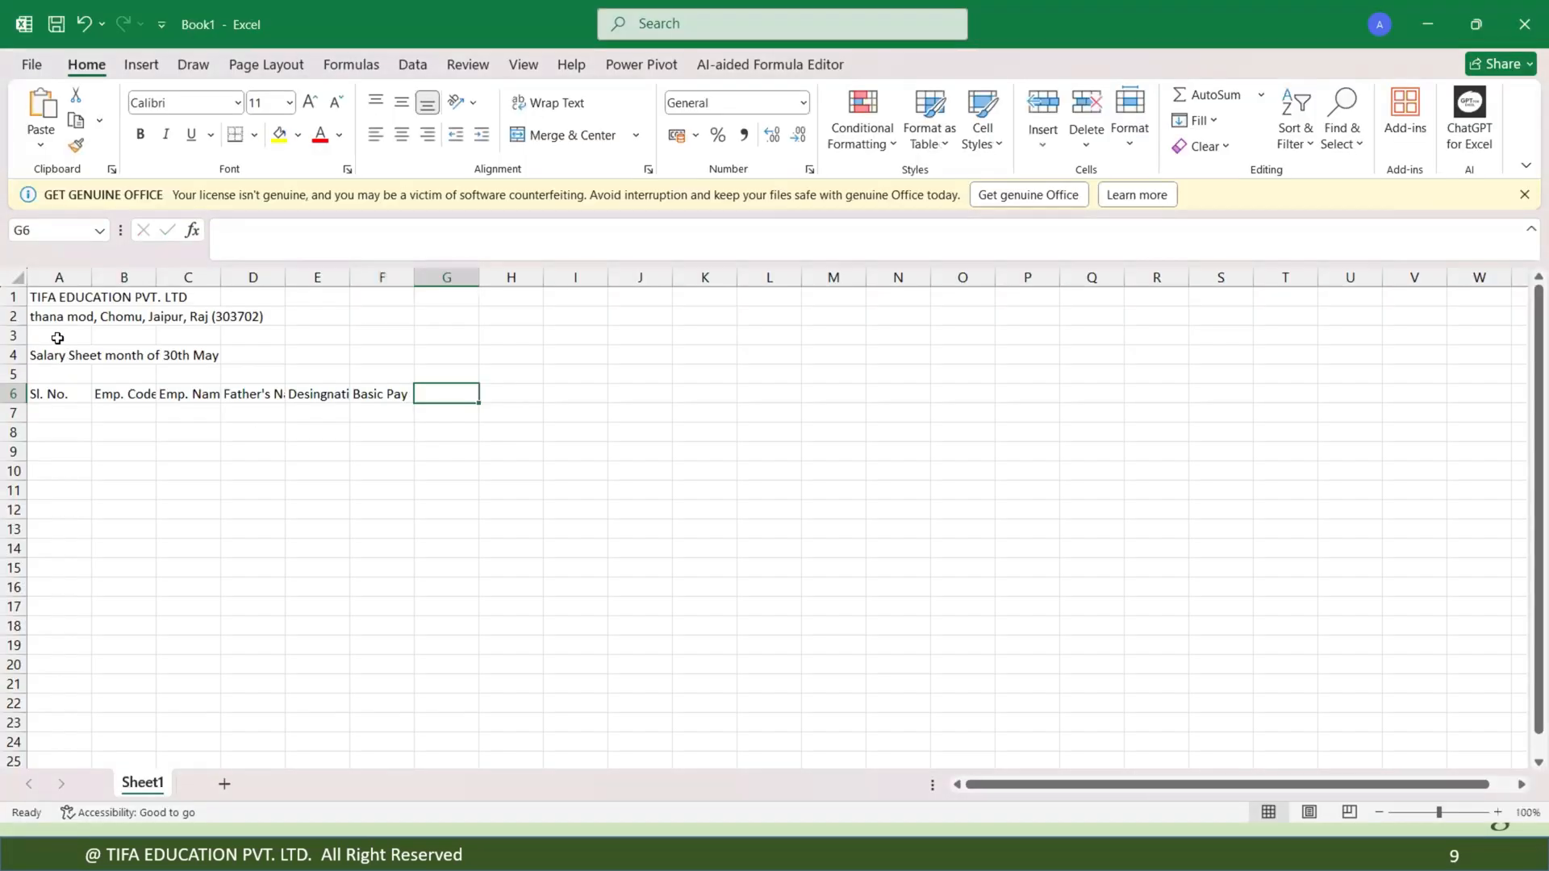
Enter the column headings Total Days in G6 and Absent Days in H6, then advance the slide show.
{"action": "type", "text": "Tota"}
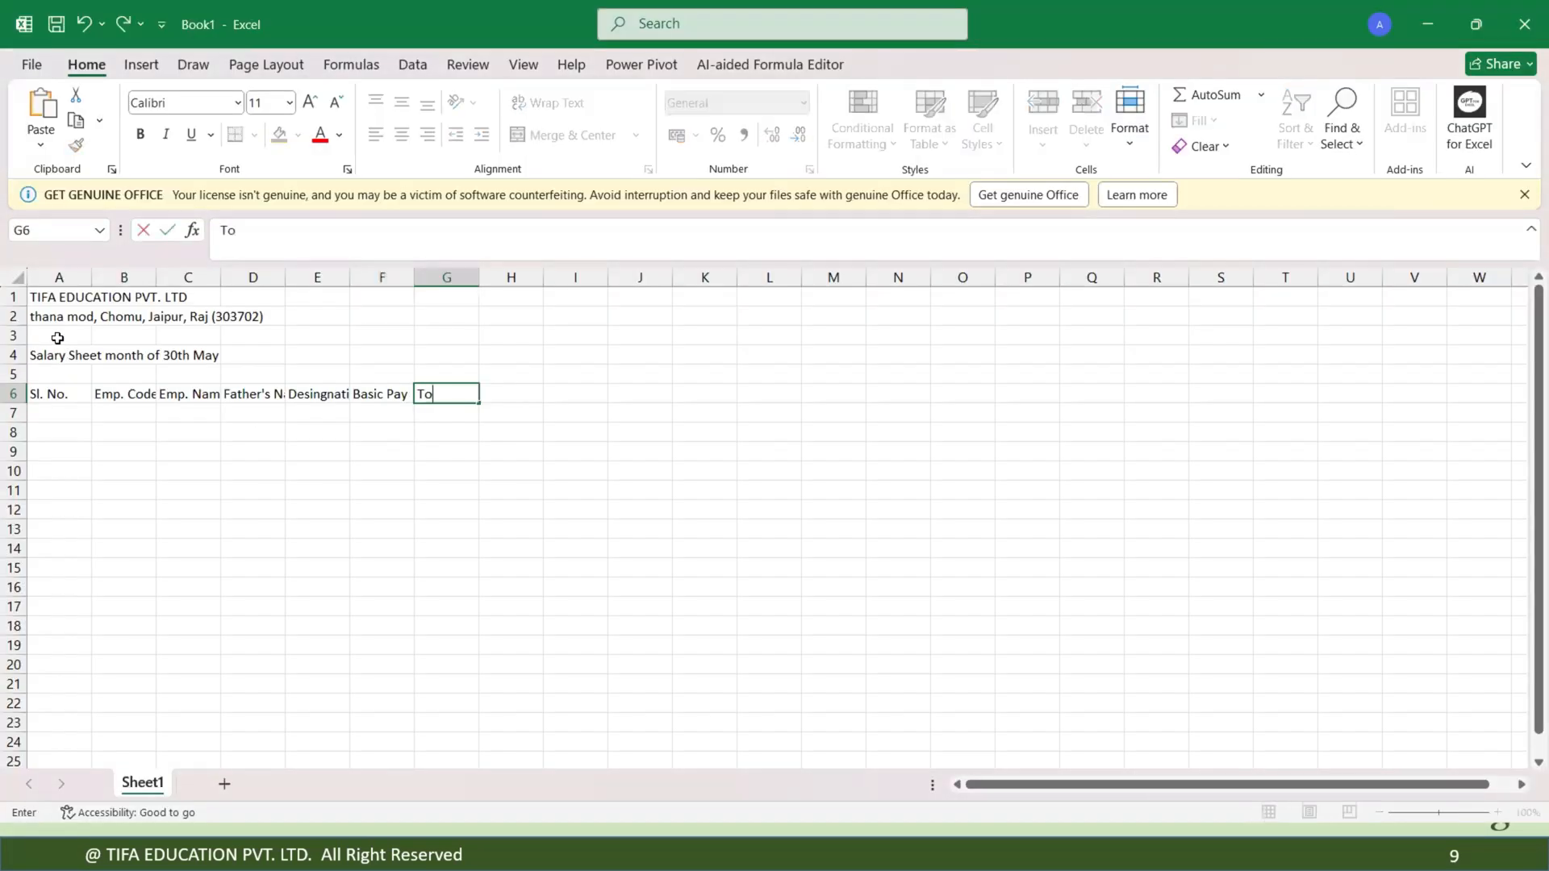
{"action": "type", "text": "l Day"}
{"action": "type", "text": "s"}
{"action": "key", "text": "Tab"}
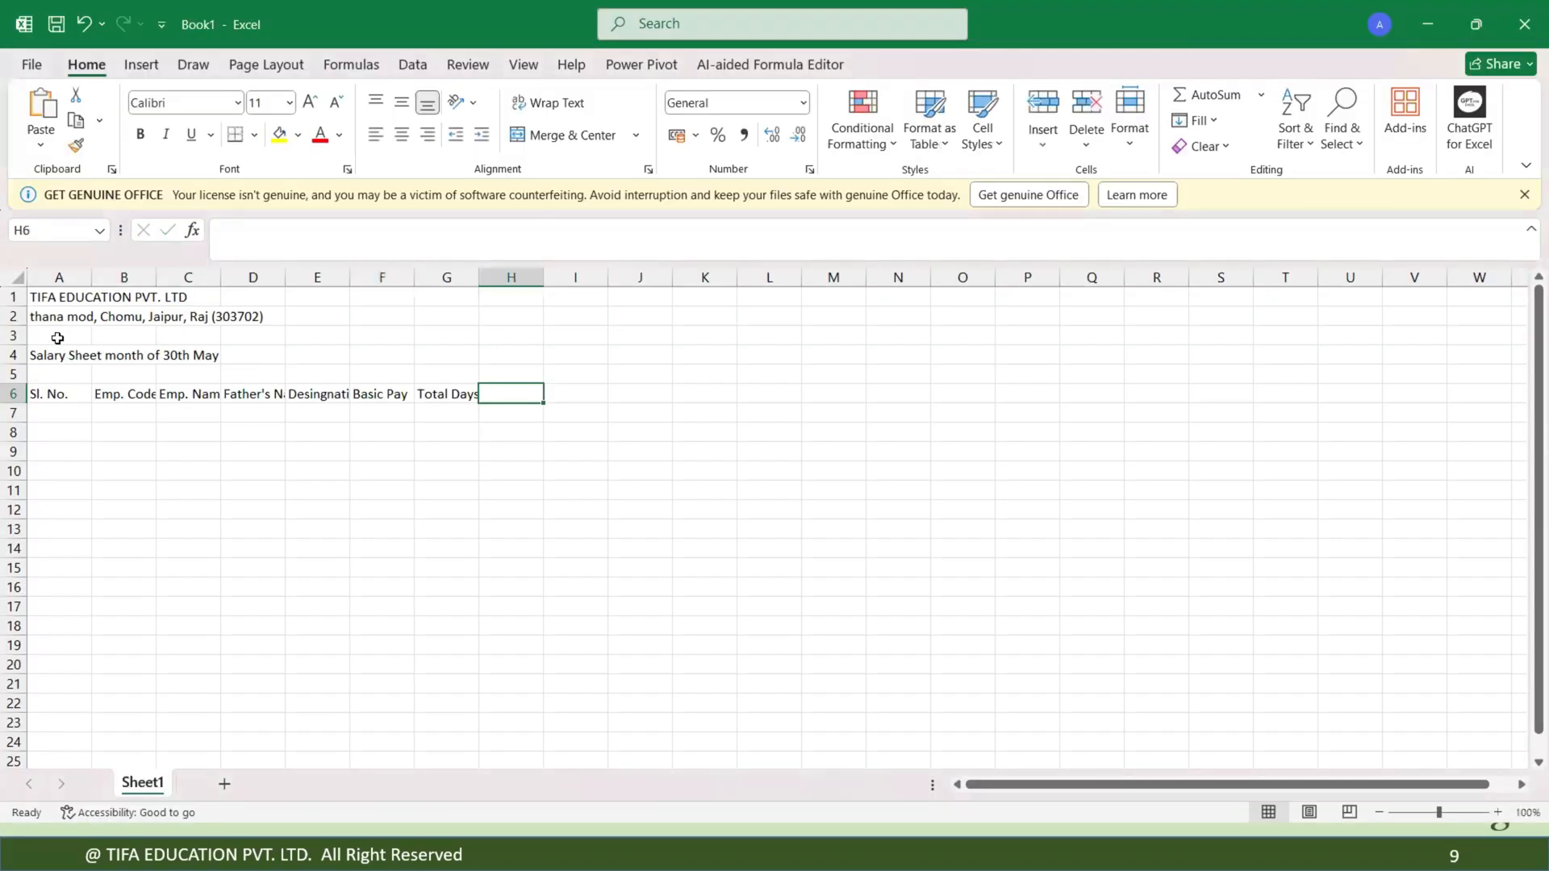
{"action": "type", "text": "abs"}
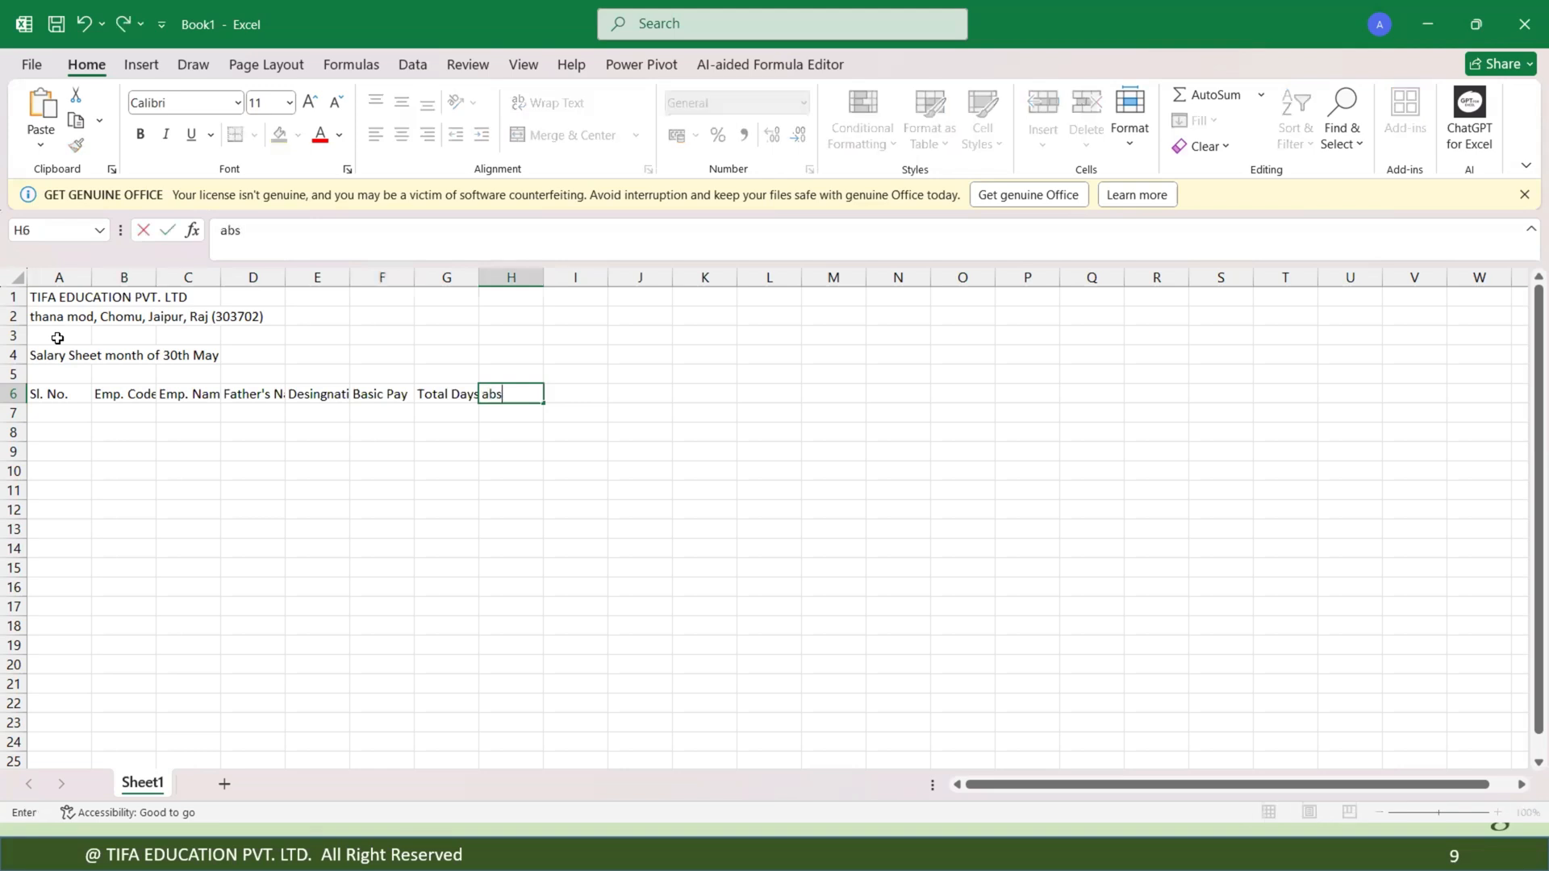
{"action": "key", "text": "BackSpace"}
{"action": "key", "text": "BackSpace"}
{"action": "key", "text": "BackSpace"}
{"action": "type", "text": "Absent Days"}
{"action": "key", "text": "Tab"}
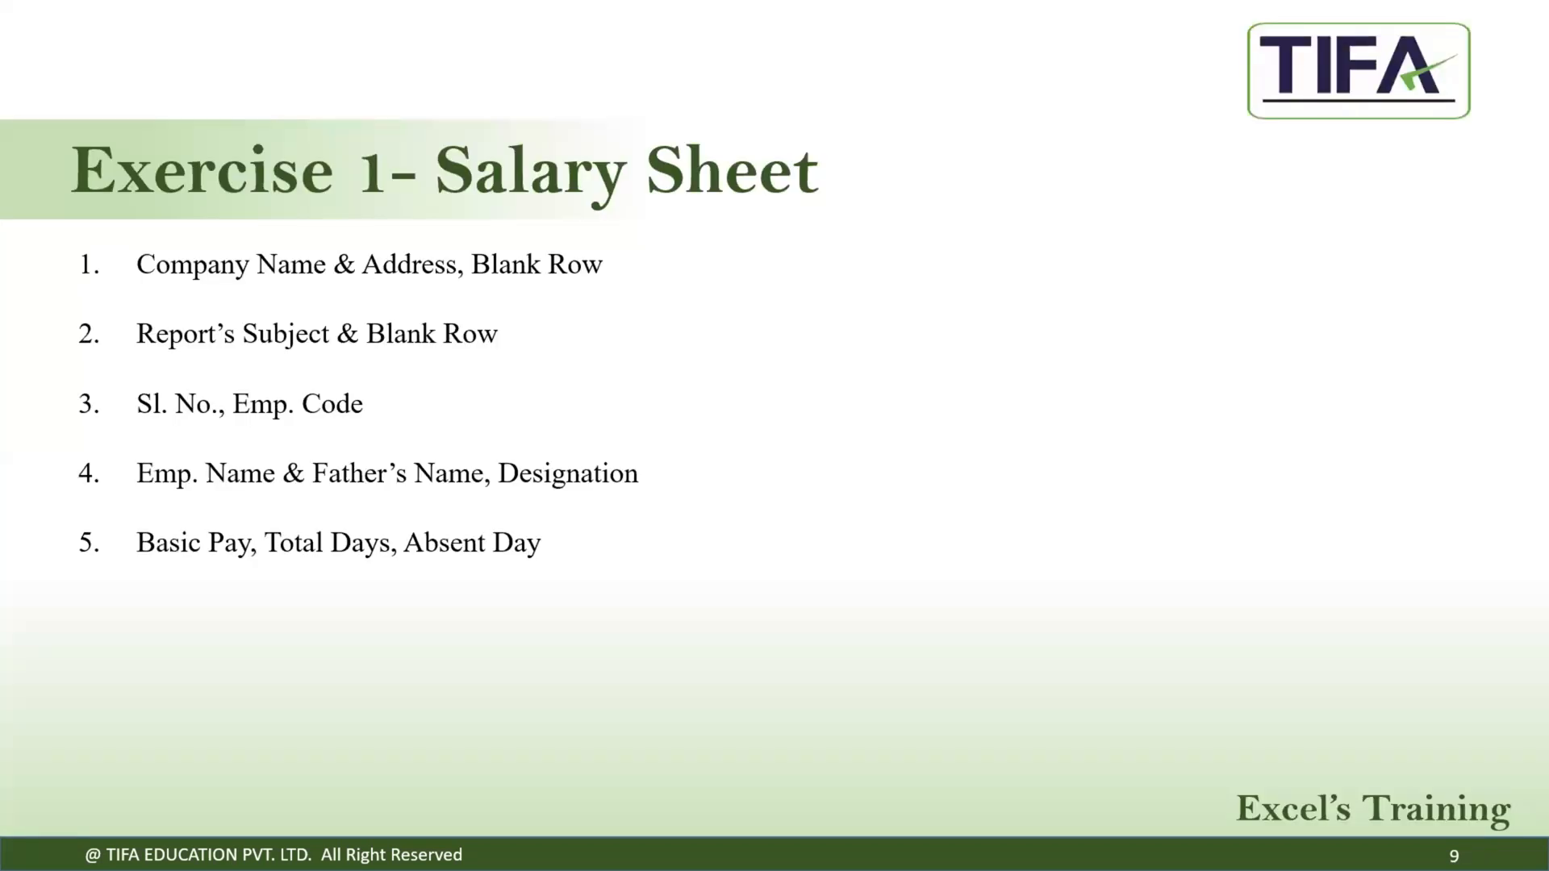
{"action": "key", "text": "Right"}
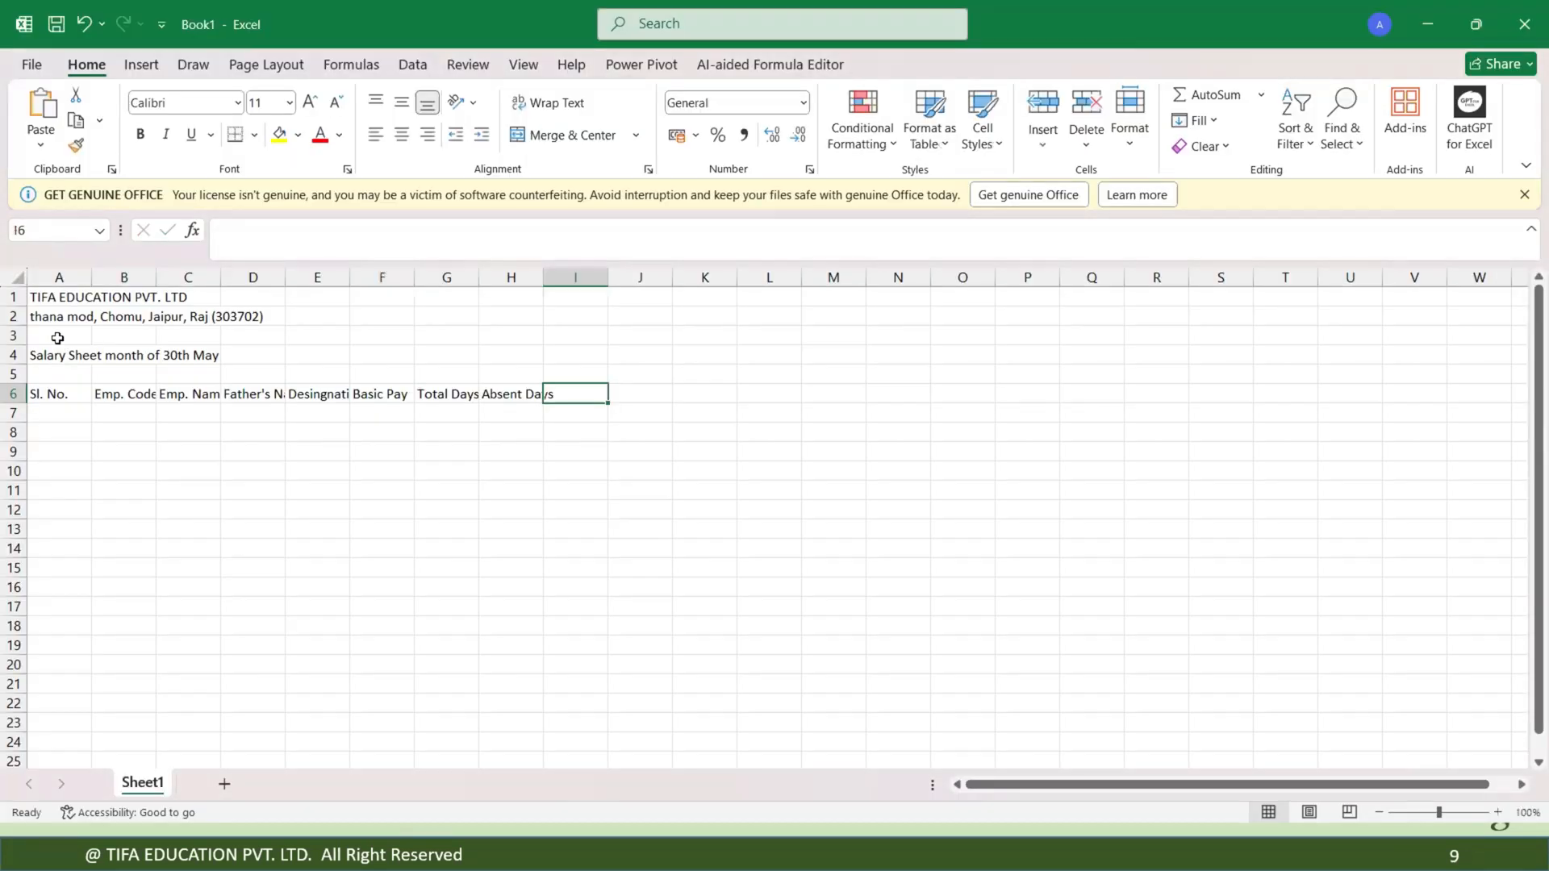
Enter the column heading Present Day in I6 and advance the slide show to the next point.
{"action": "type", "text": "Pres"}
{"action": "key", "text": "BackSpace"}
{"action": "key", "text": "BackSpace"}
{"action": "key", "text": "BackSpace"}
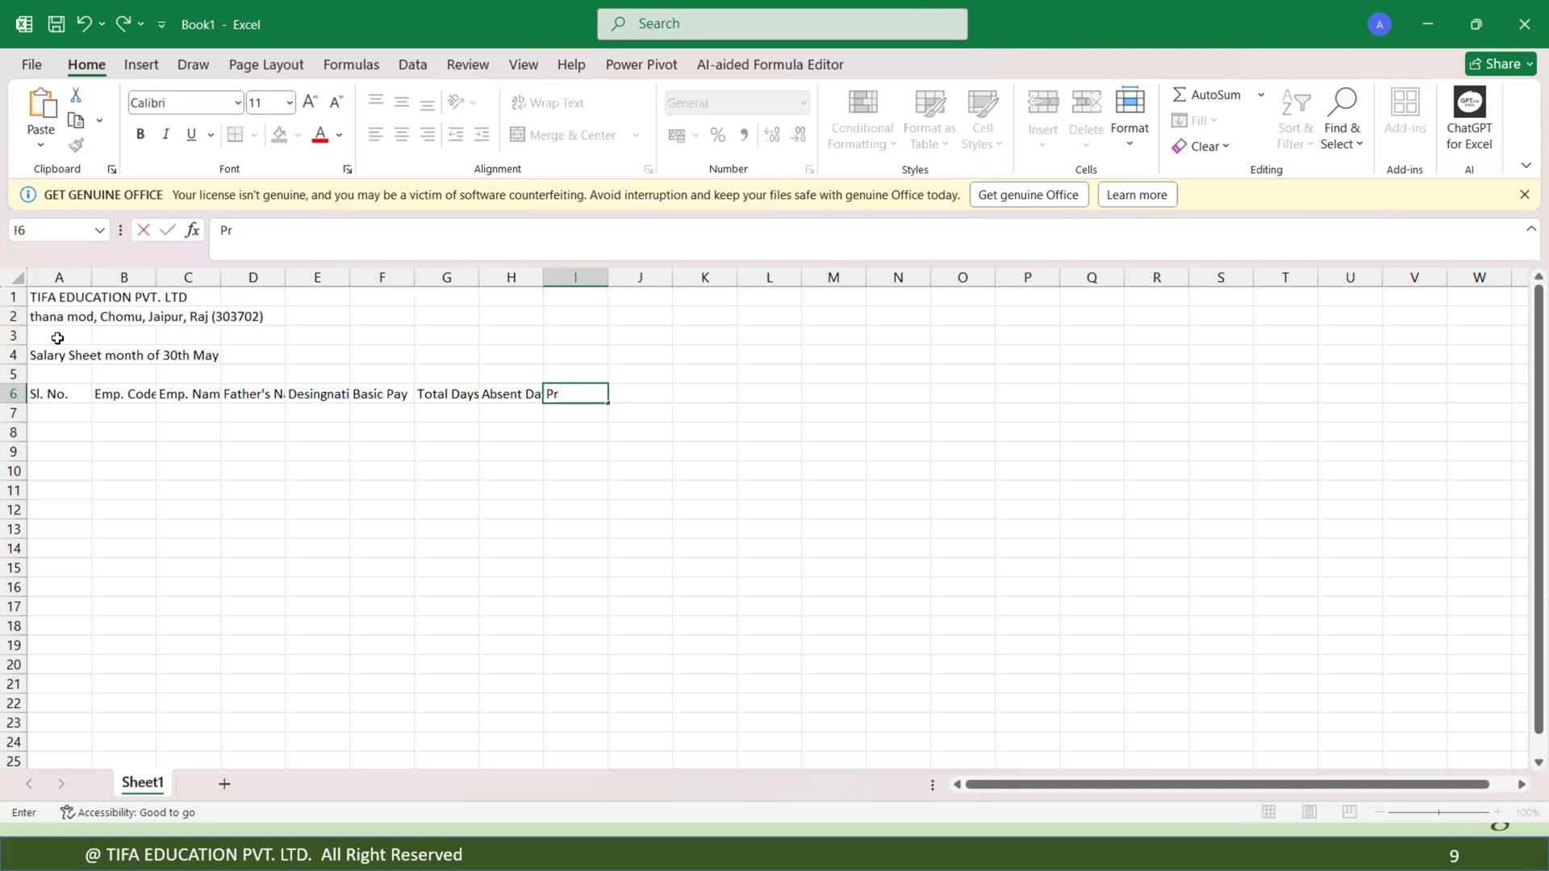
{"action": "type", "text": "resent Day"}
{"action": "key", "text": "Tab"}
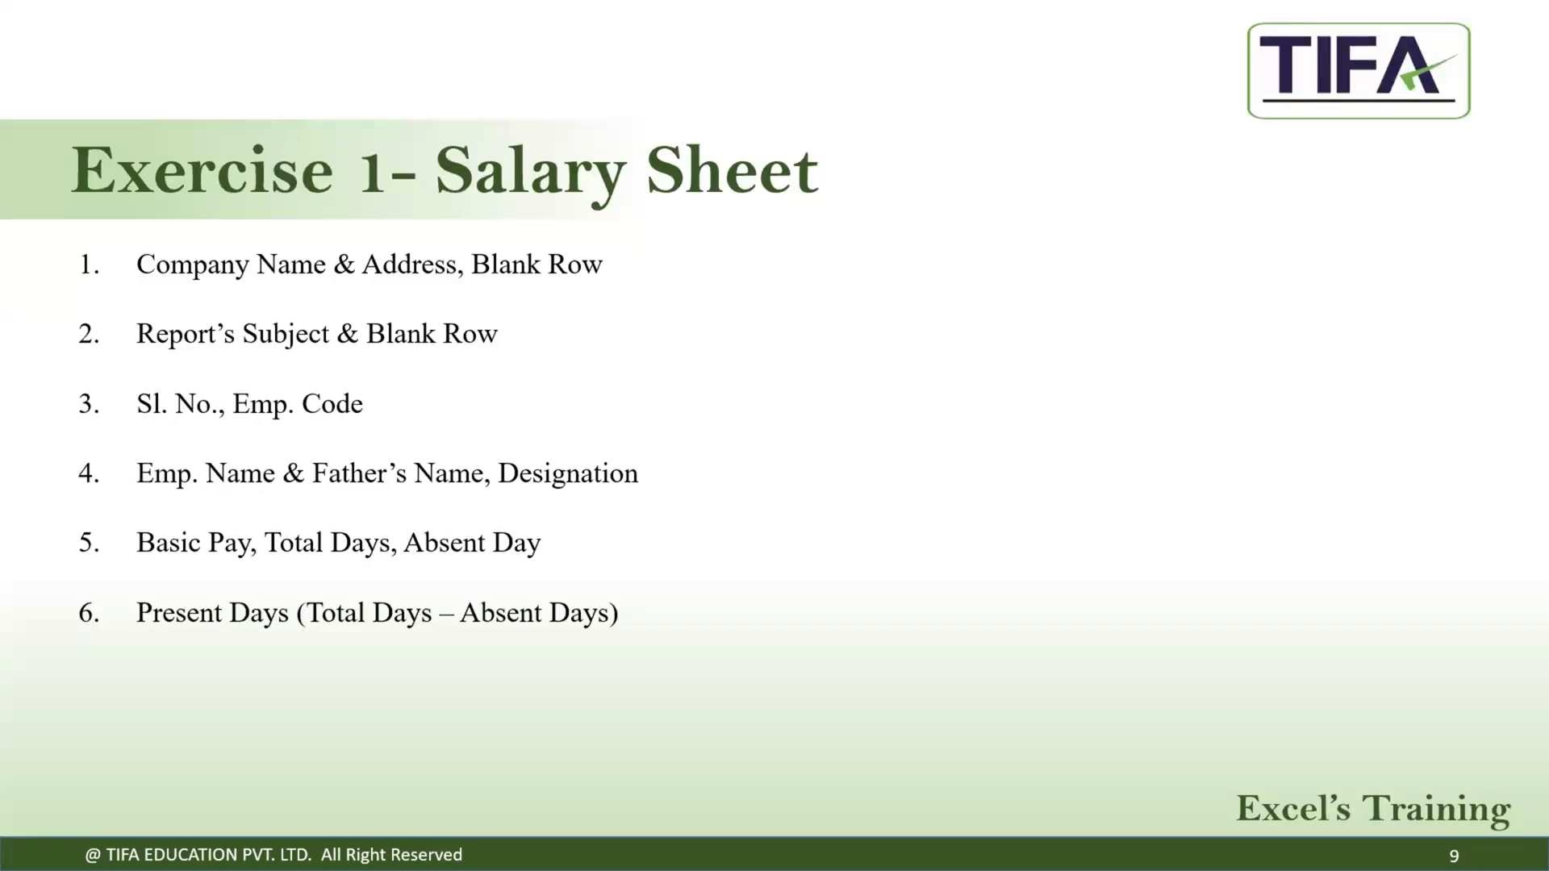
{"action": "key", "text": "Right"}
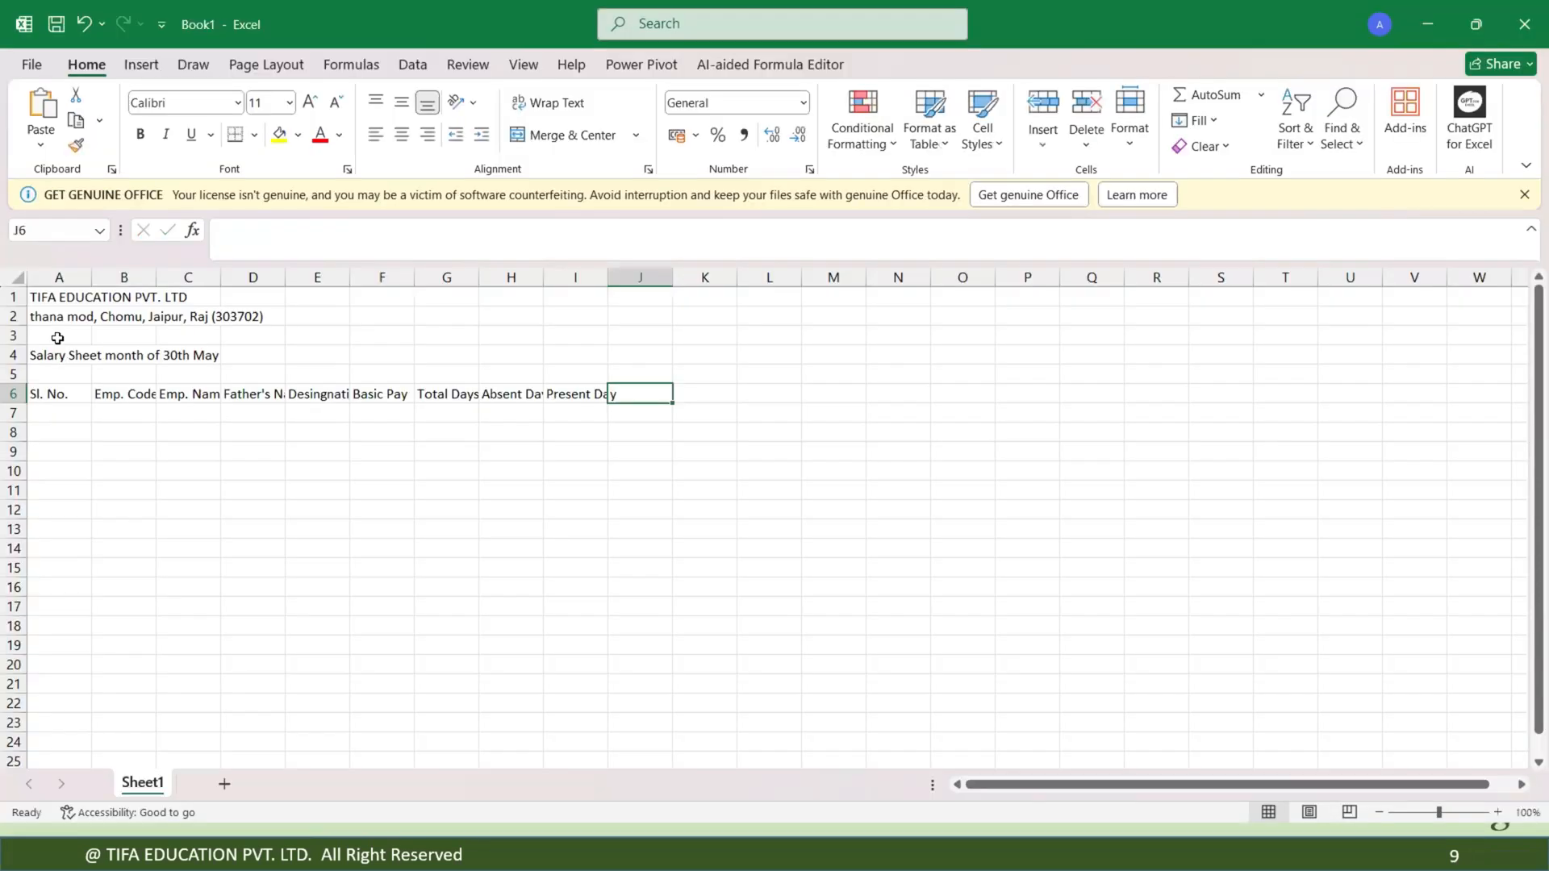
{"action": "type", "text": "nET"}
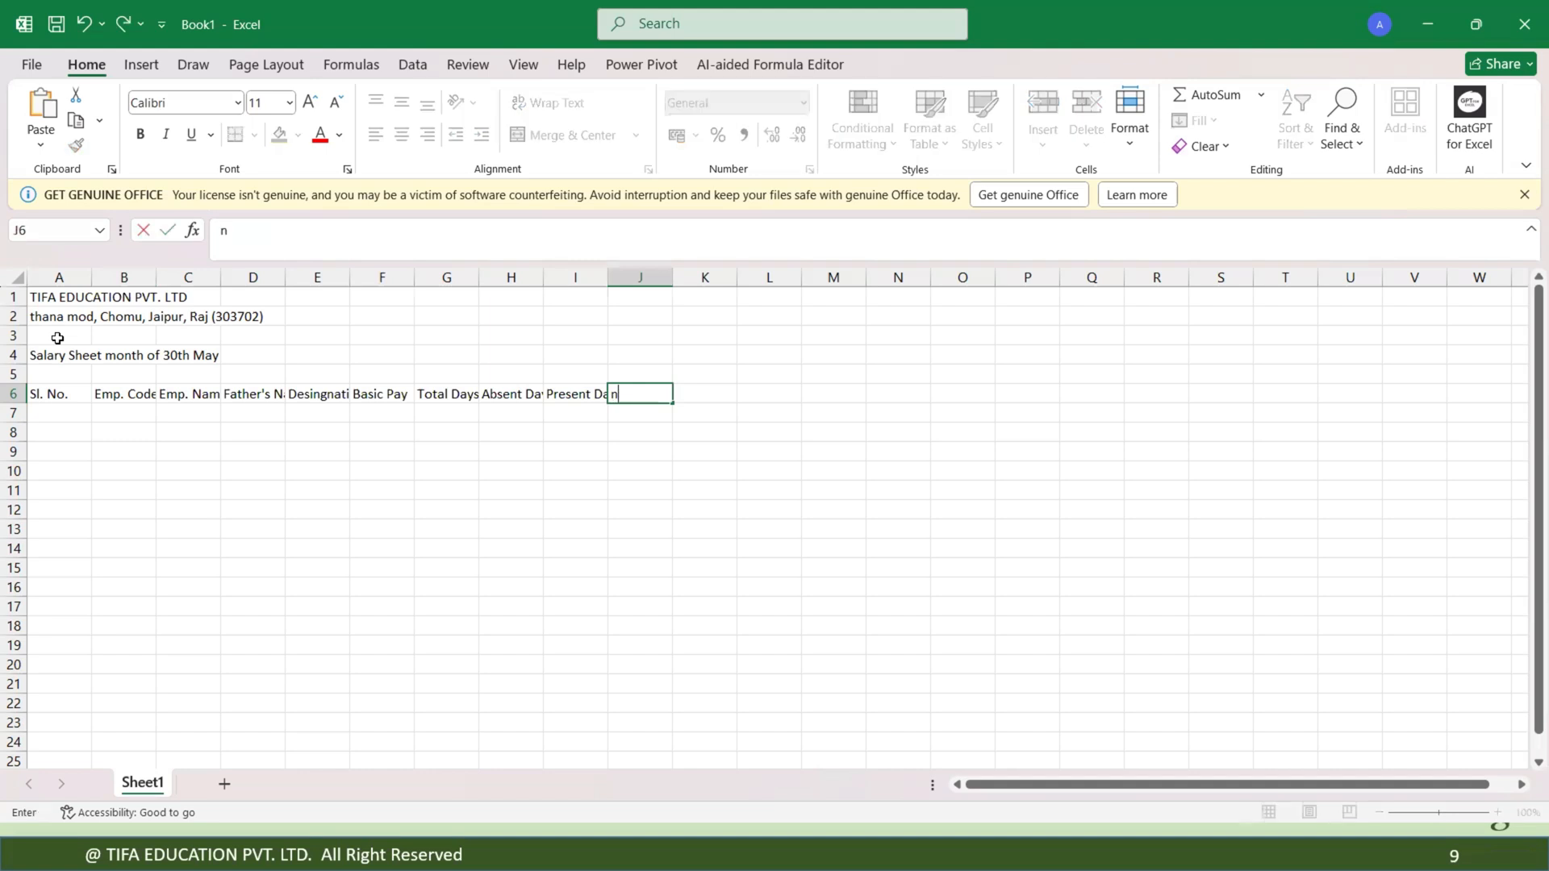
{"action": "key", "text": "BackSpace"}
{"action": "key", "text": "BackSpace"}
{"action": "key", "text": "BackSpace"}
{"action": "left_click", "coordinate": [59, 340]}
{"action": "type", "text": "N"}
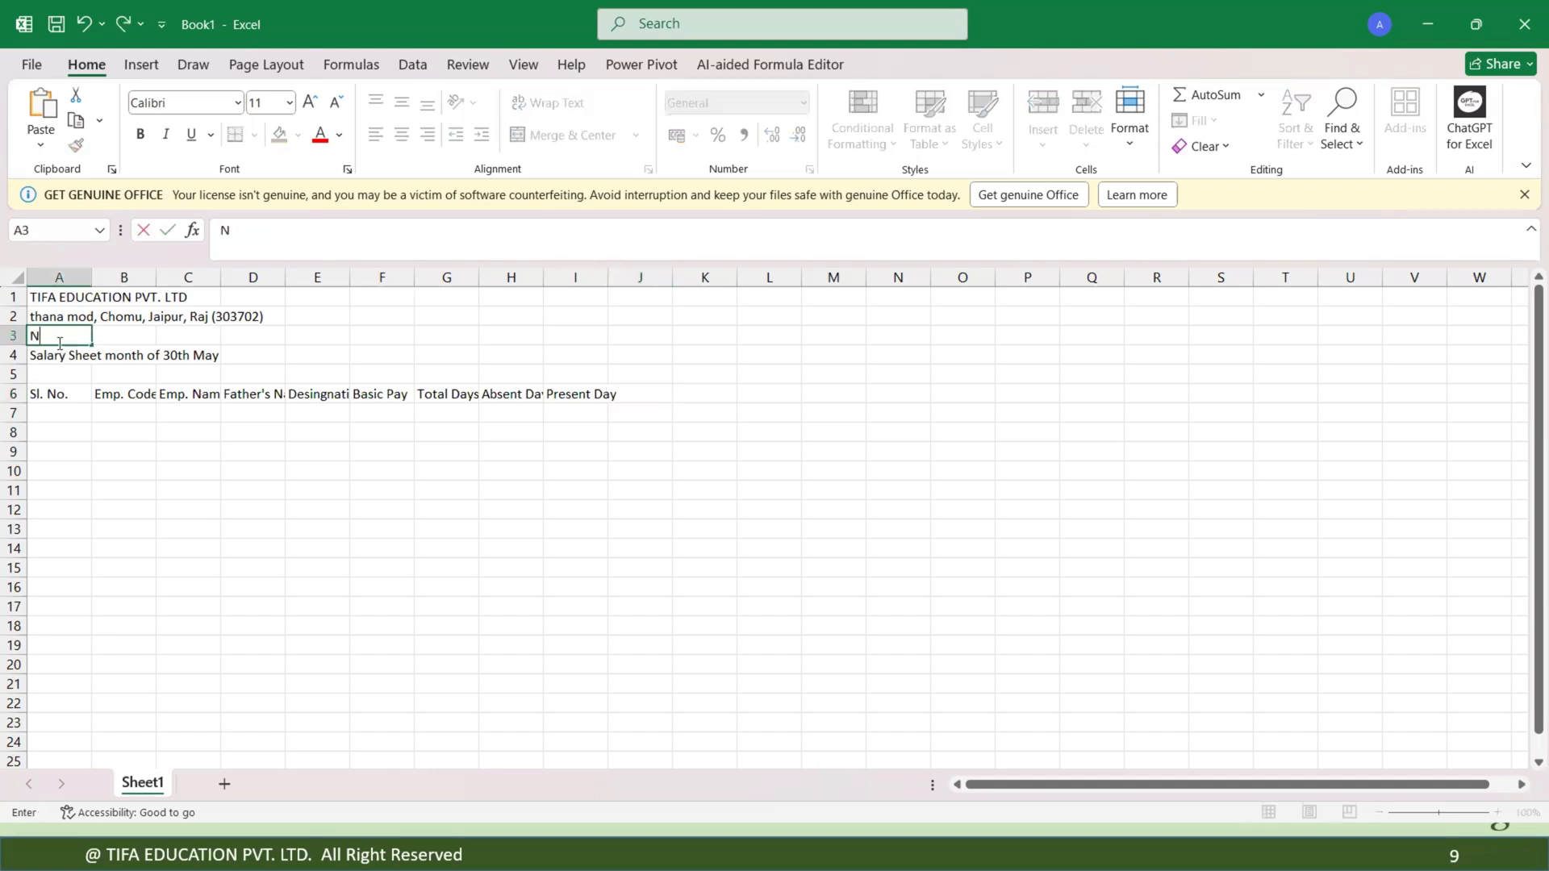
{"action": "key", "text": "BackSpace"}
Enter the column headings Net Basic Pay in J6 and Signature in K6.
{"action": "left_click", "coordinate": [638, 389]}
{"action": "type", "text": "Net Basi"}
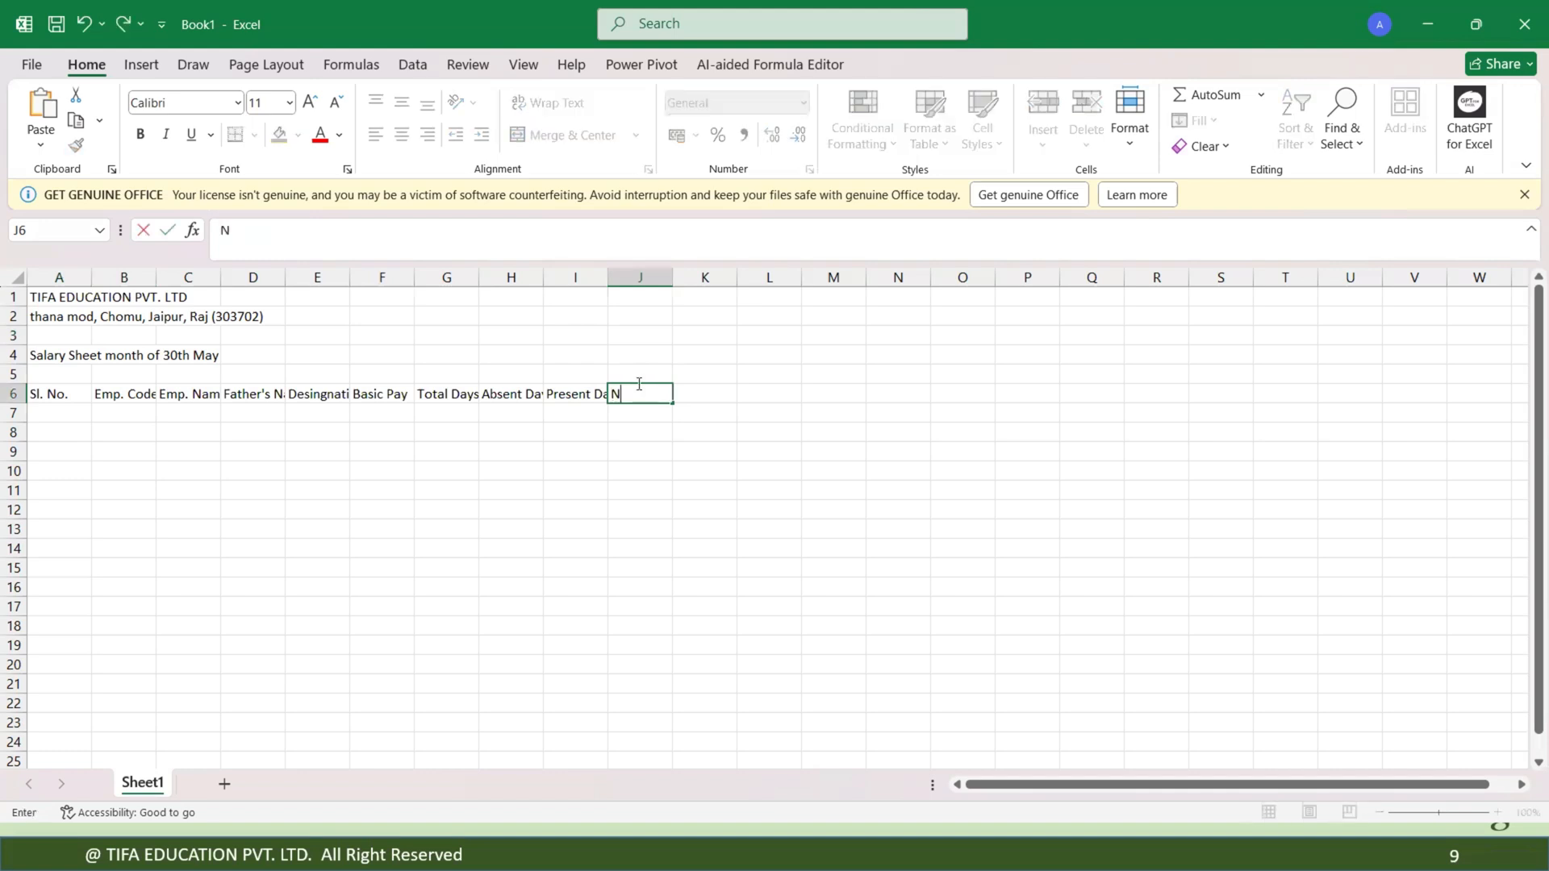
{"action": "type", "text": "c Pay"}
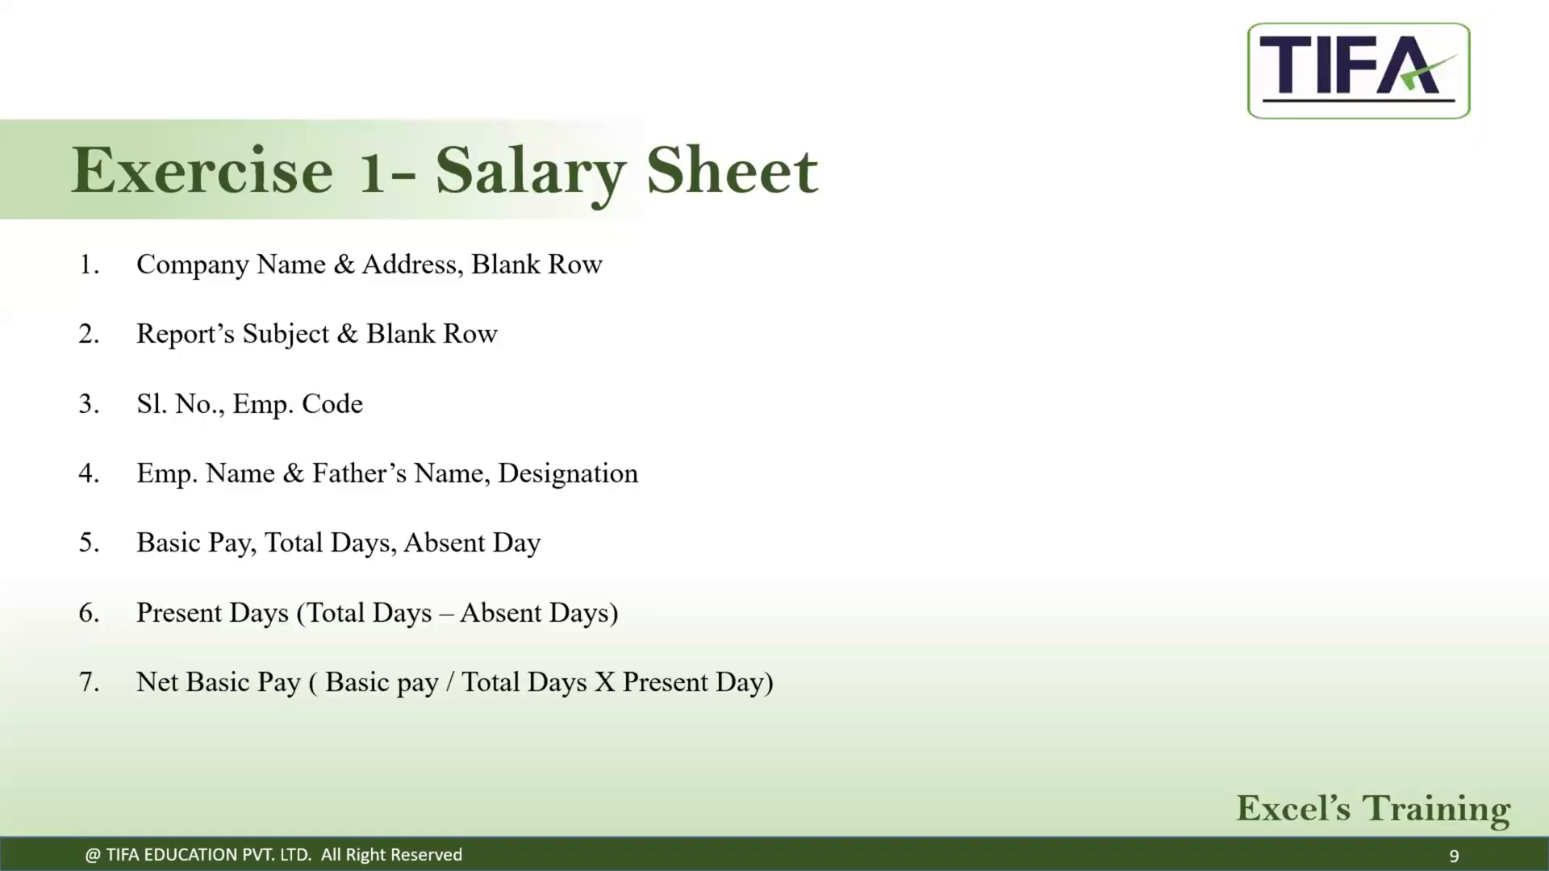
{"action": "key", "text": "Right"}
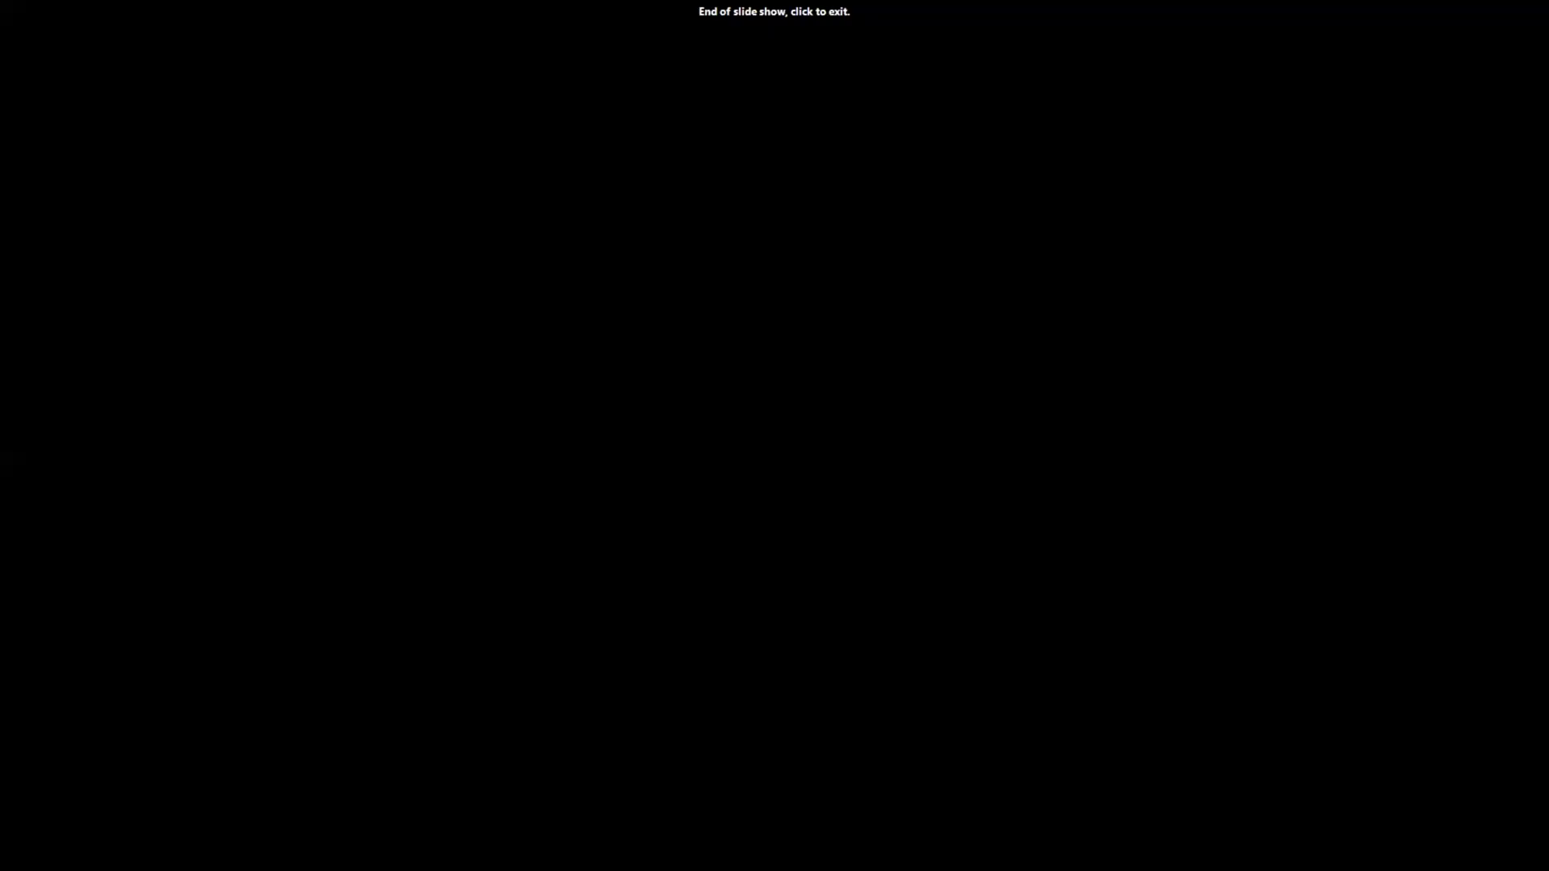
{"action": "key", "text": "Left"}
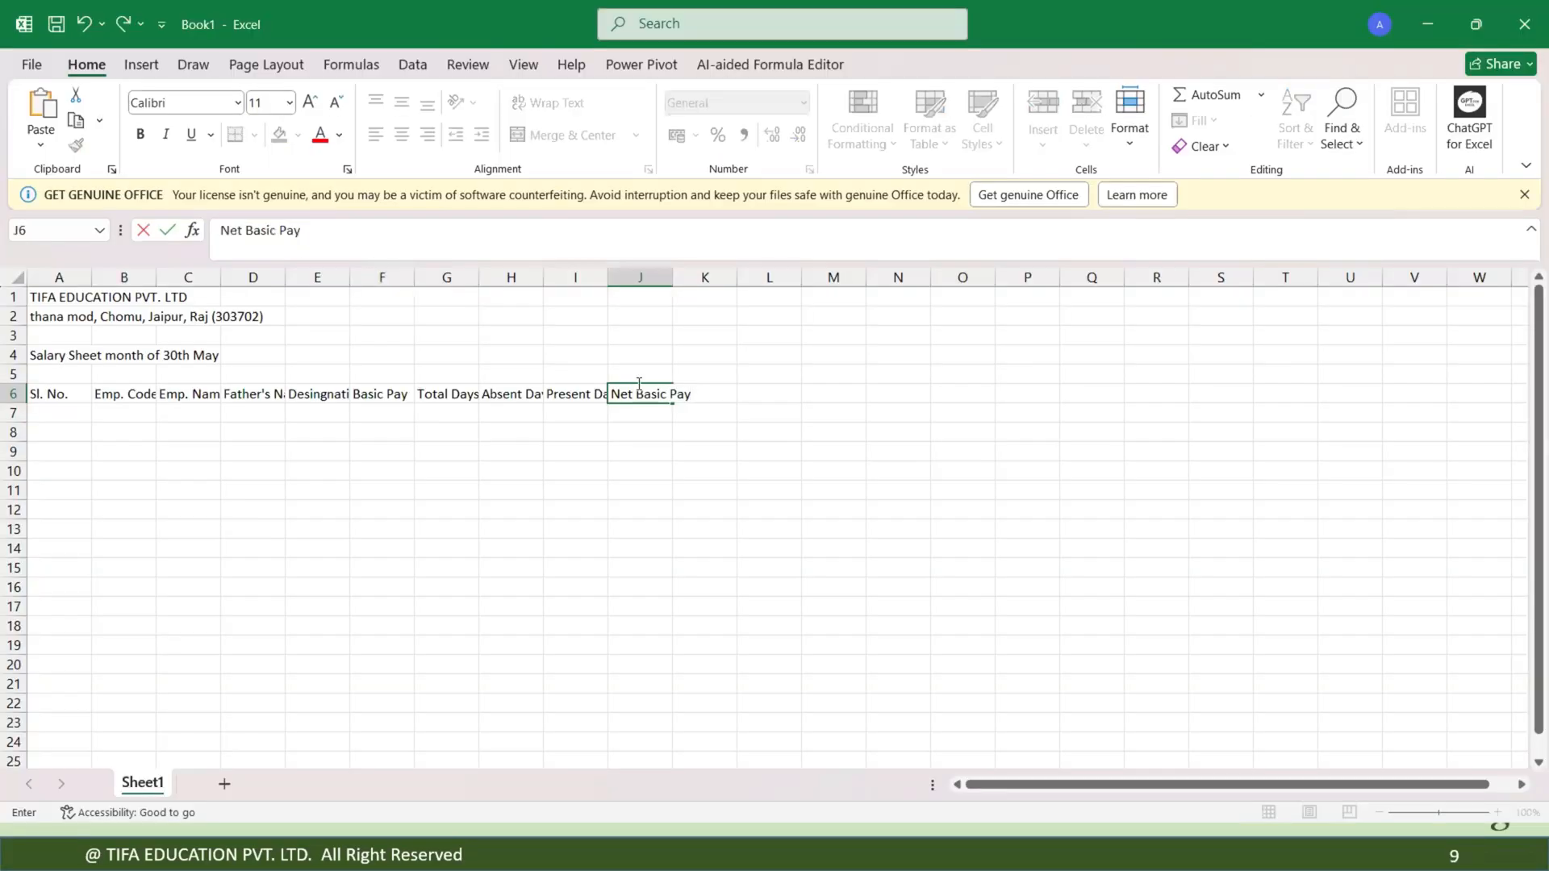
{"action": "key", "text": "Tab"}
{"action": "type", "text": "Sin"}
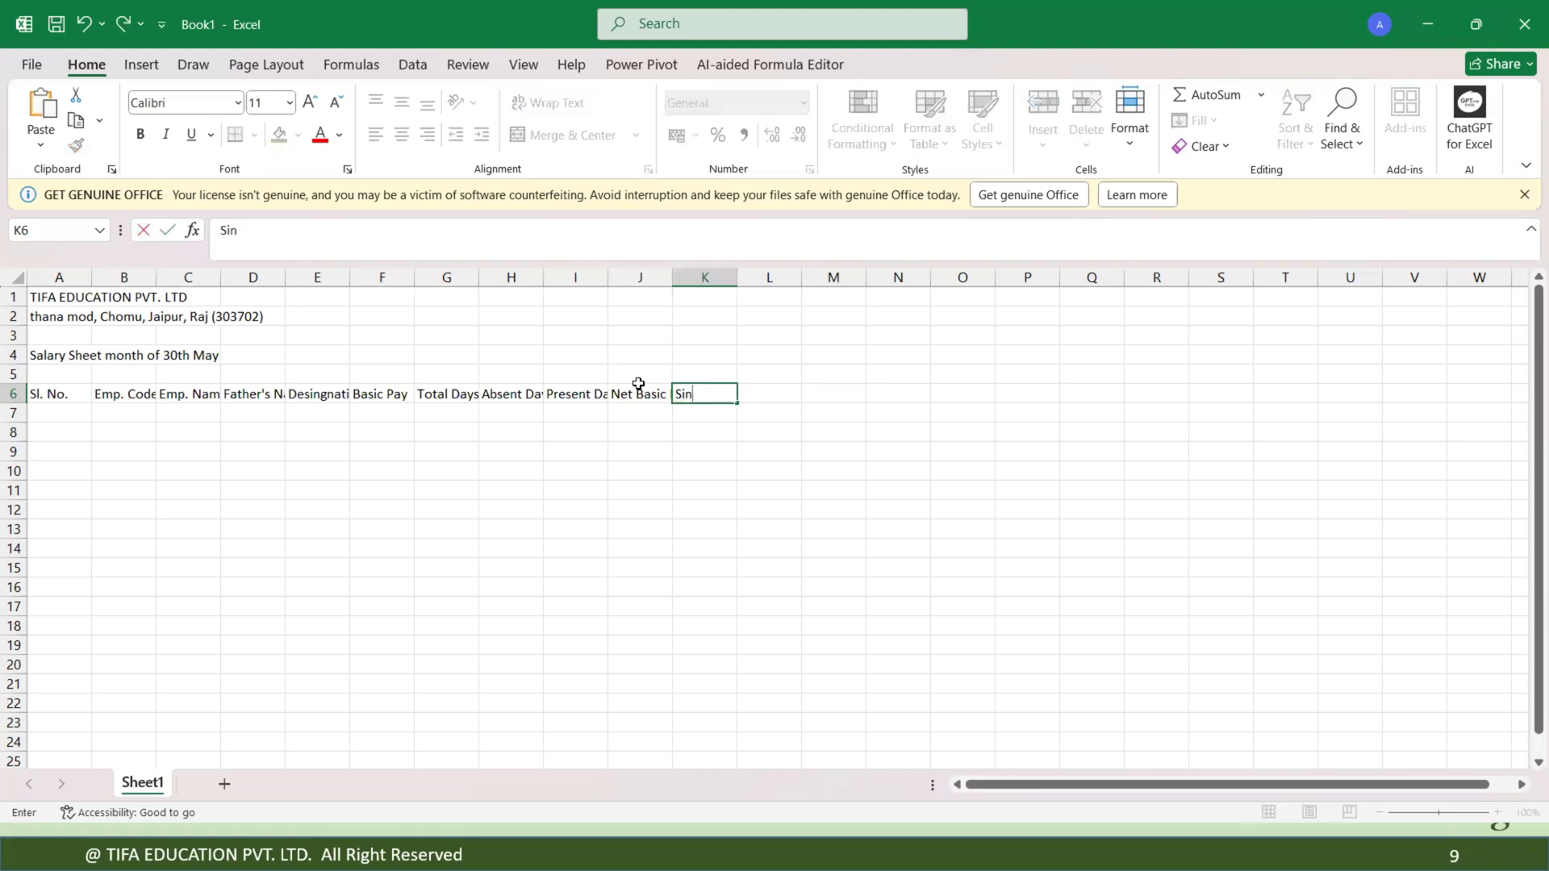
{"action": "key", "text": "BackSpace"}
{"action": "type", "text": "gnature"}
{"action": "key", "text": "Return"}
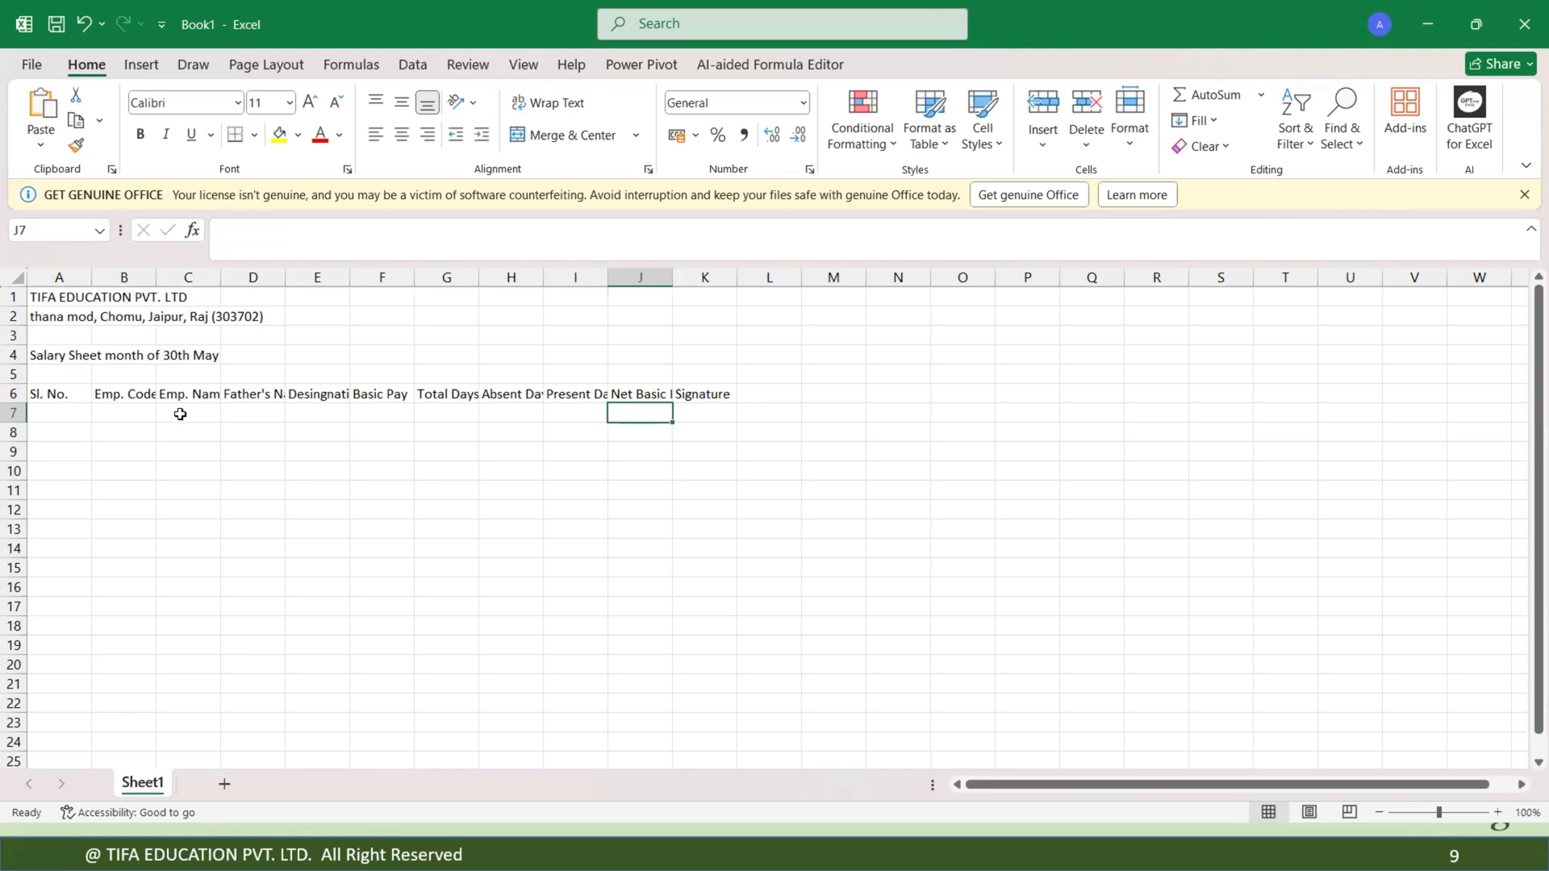
Check the title, address, subject and heading cells and the range they occupy.
{"action": "left_click", "coordinate": [81, 303]}
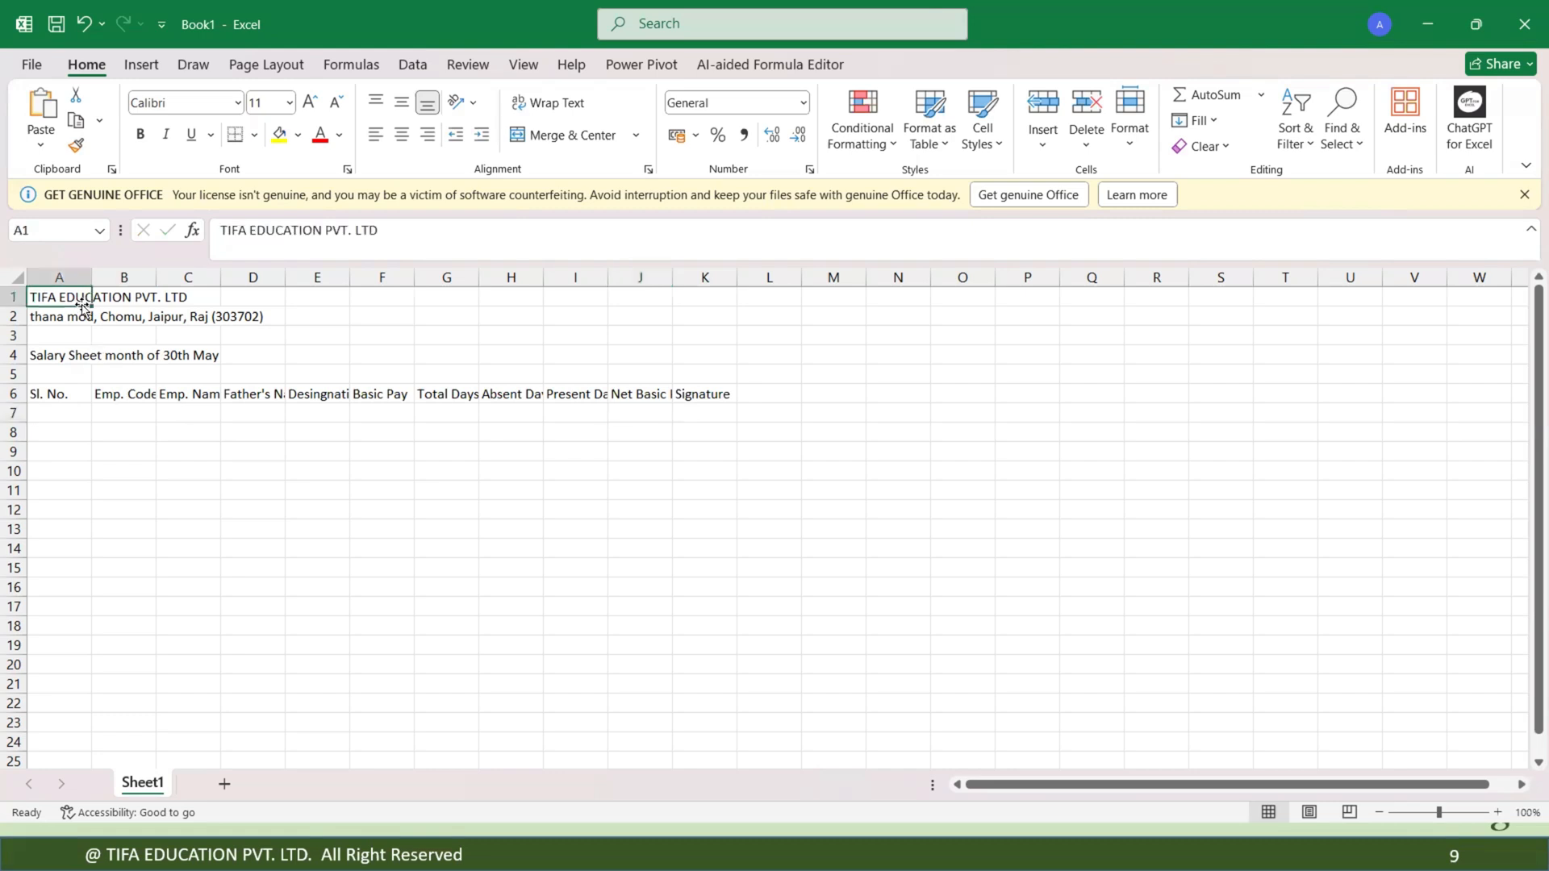
{"action": "left_click", "coordinate": [66, 318]}
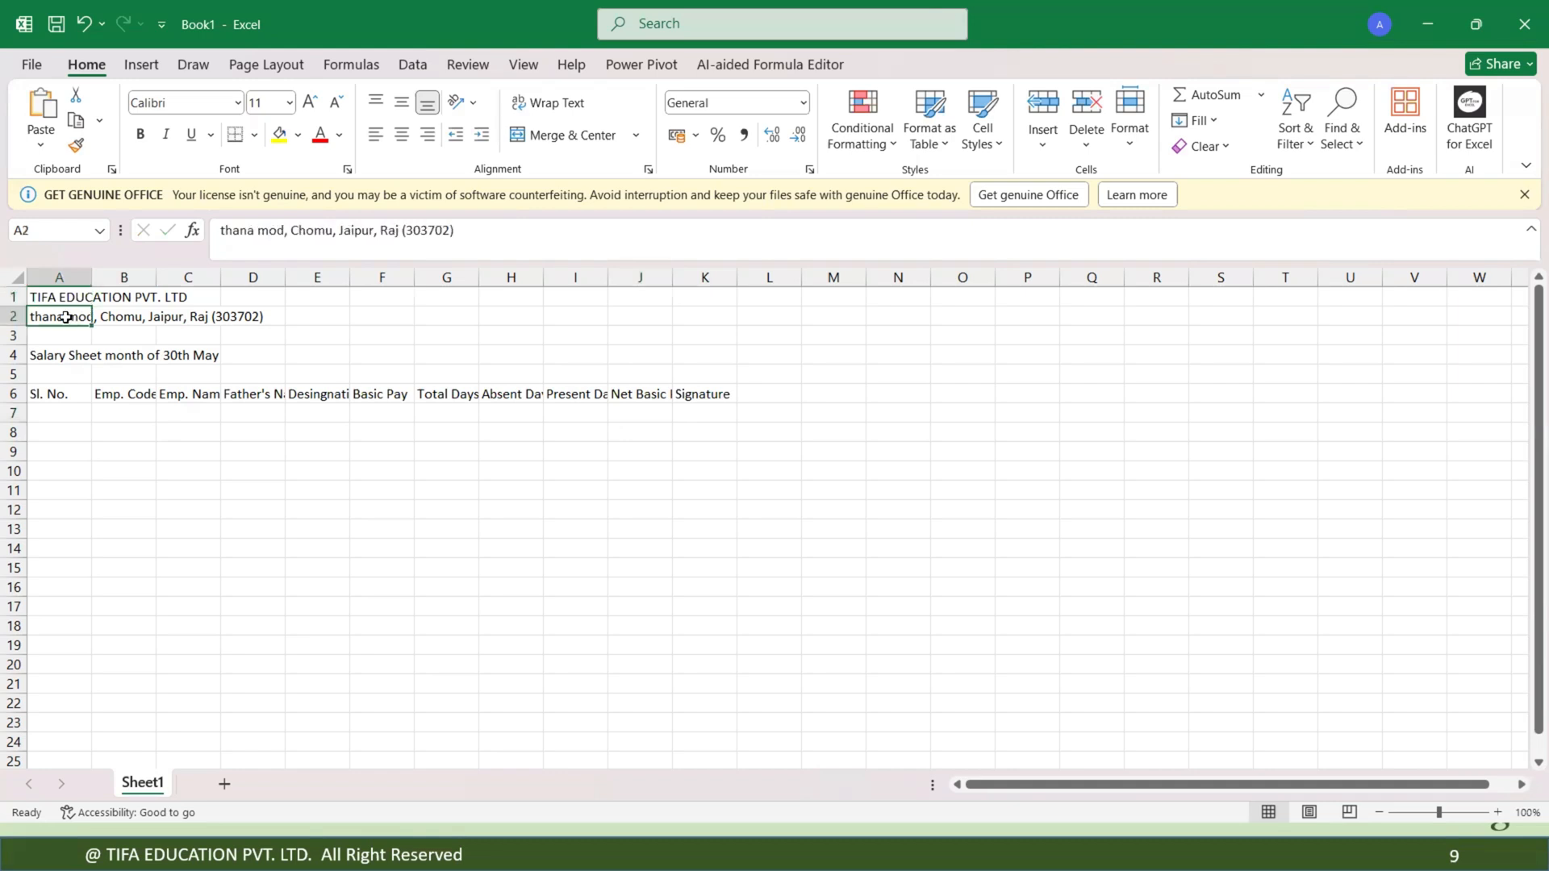
{"action": "left_click", "coordinate": [54, 358]}
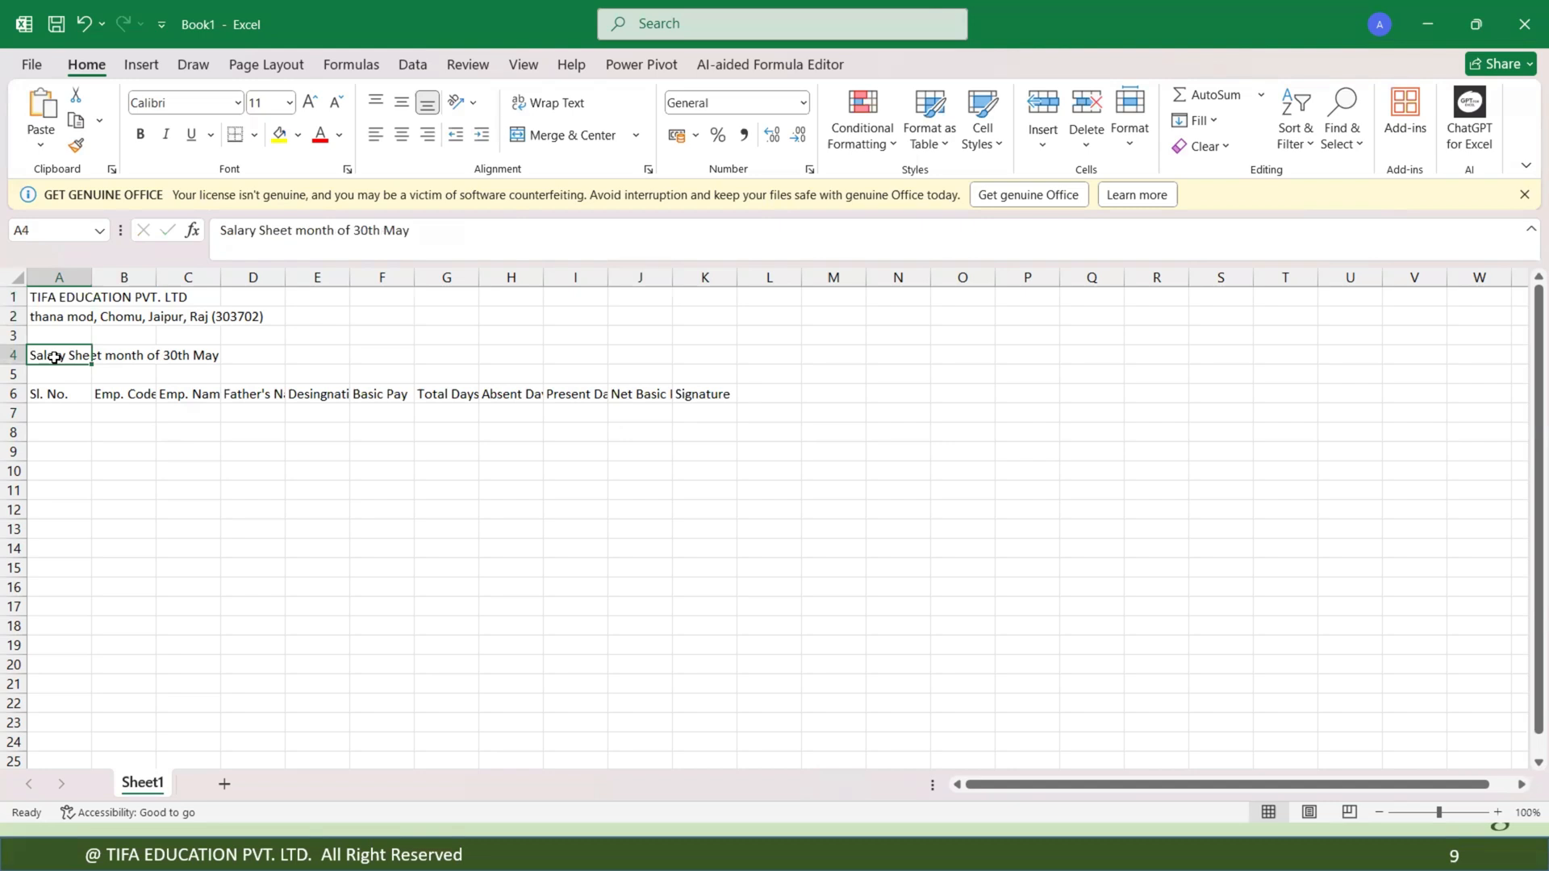
{"action": "left_click", "coordinate": [43, 395]}
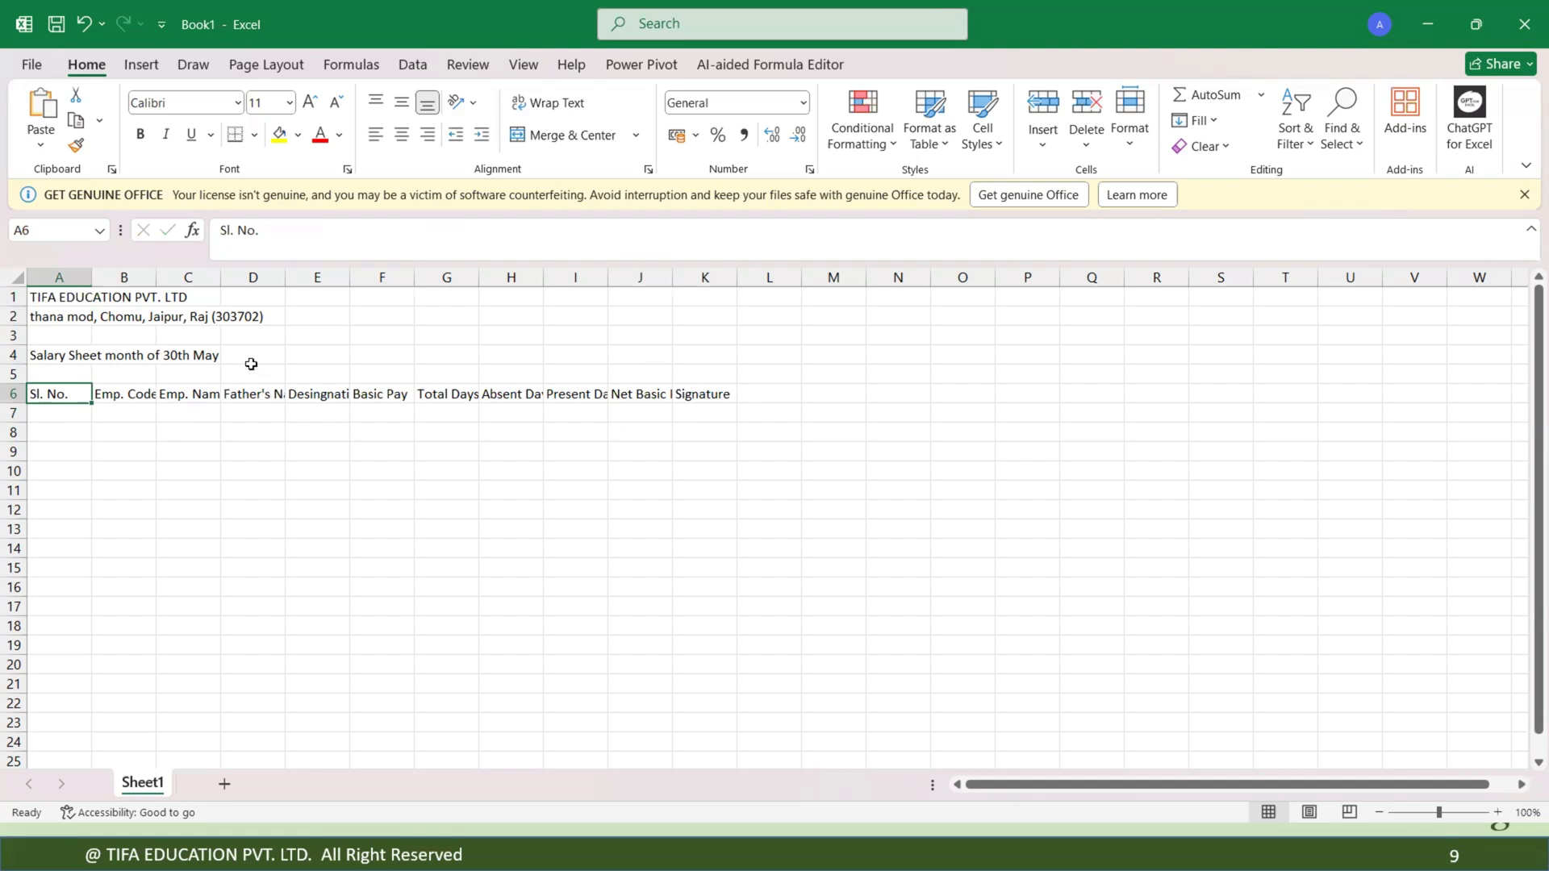
{"action": "left_click_drag", "start_coordinate": [74, 299], "coordinate": [568, 482]}
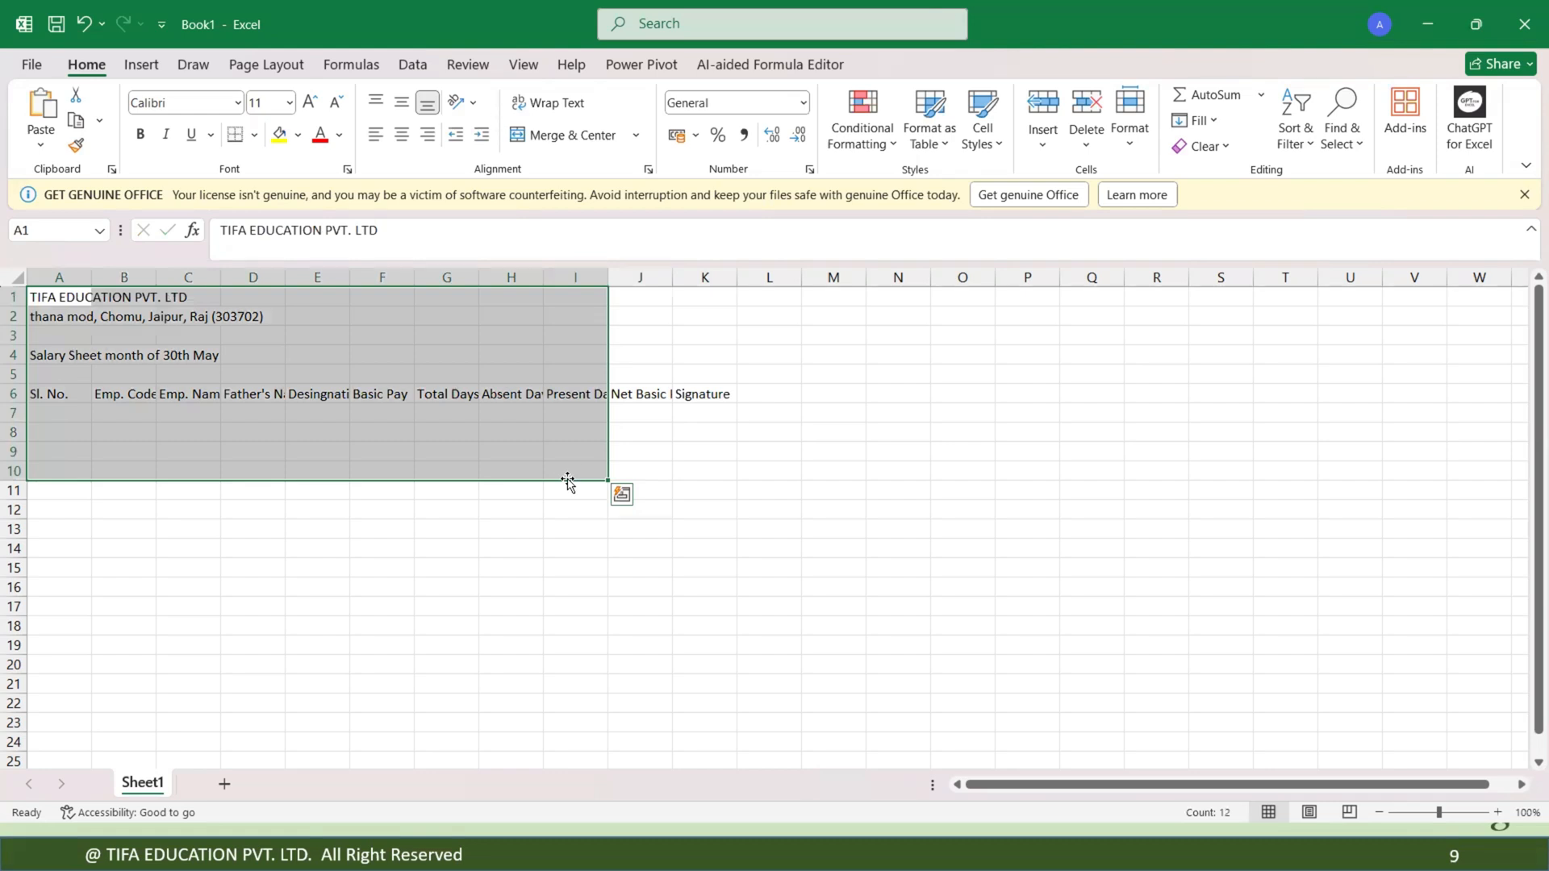
{"action": "left_click", "coordinate": [375, 428]}
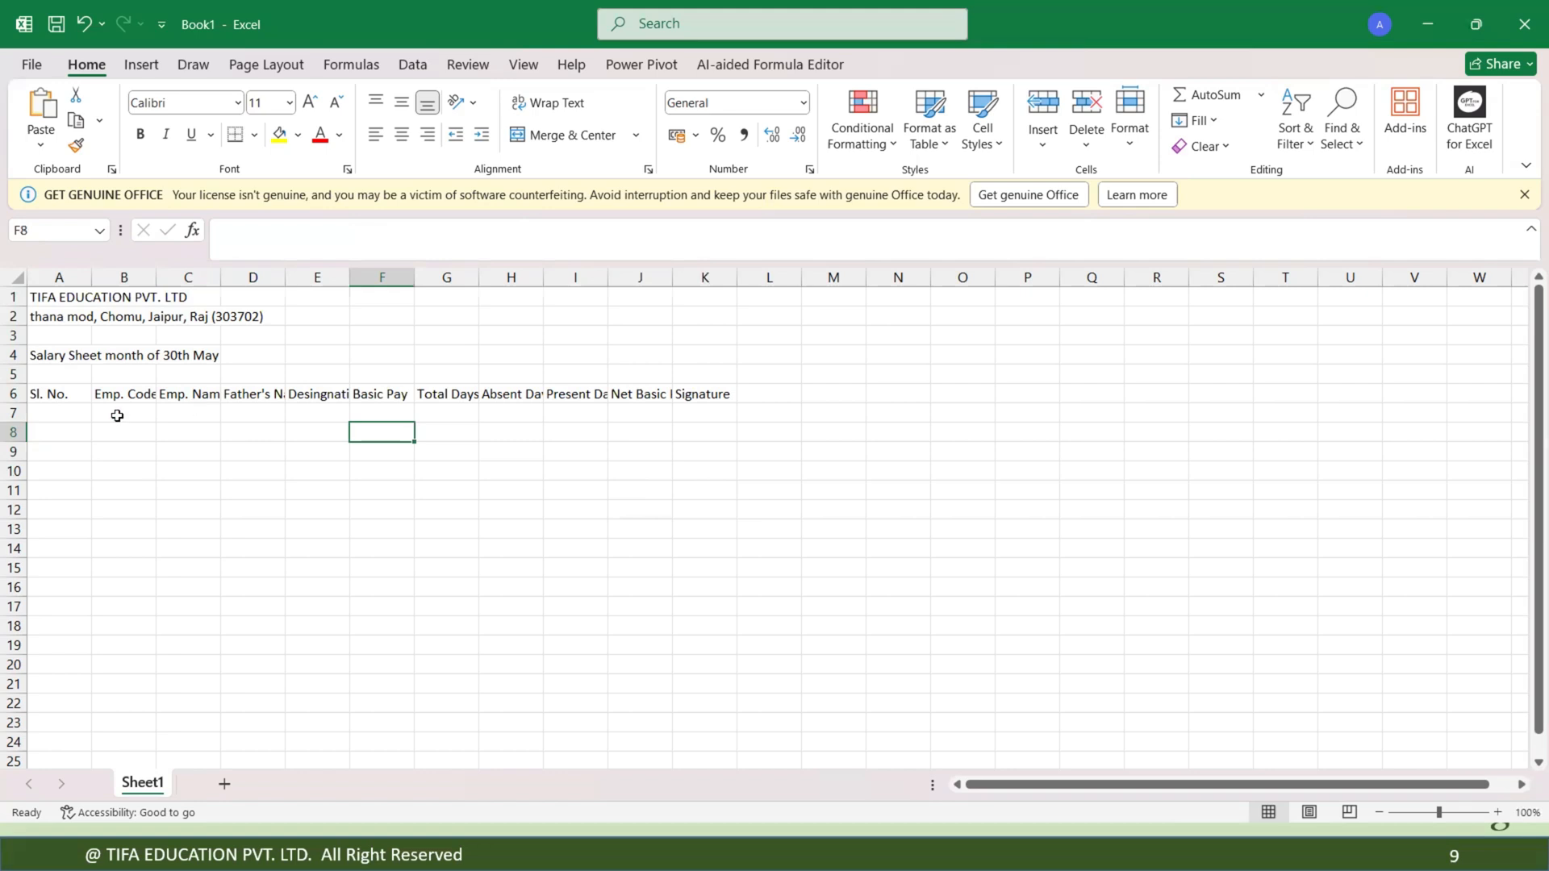
Number the Sl. No. column from 1 to 11 in A7 through A17 as a filled series.
{"action": "left_click", "coordinate": [67, 412]}
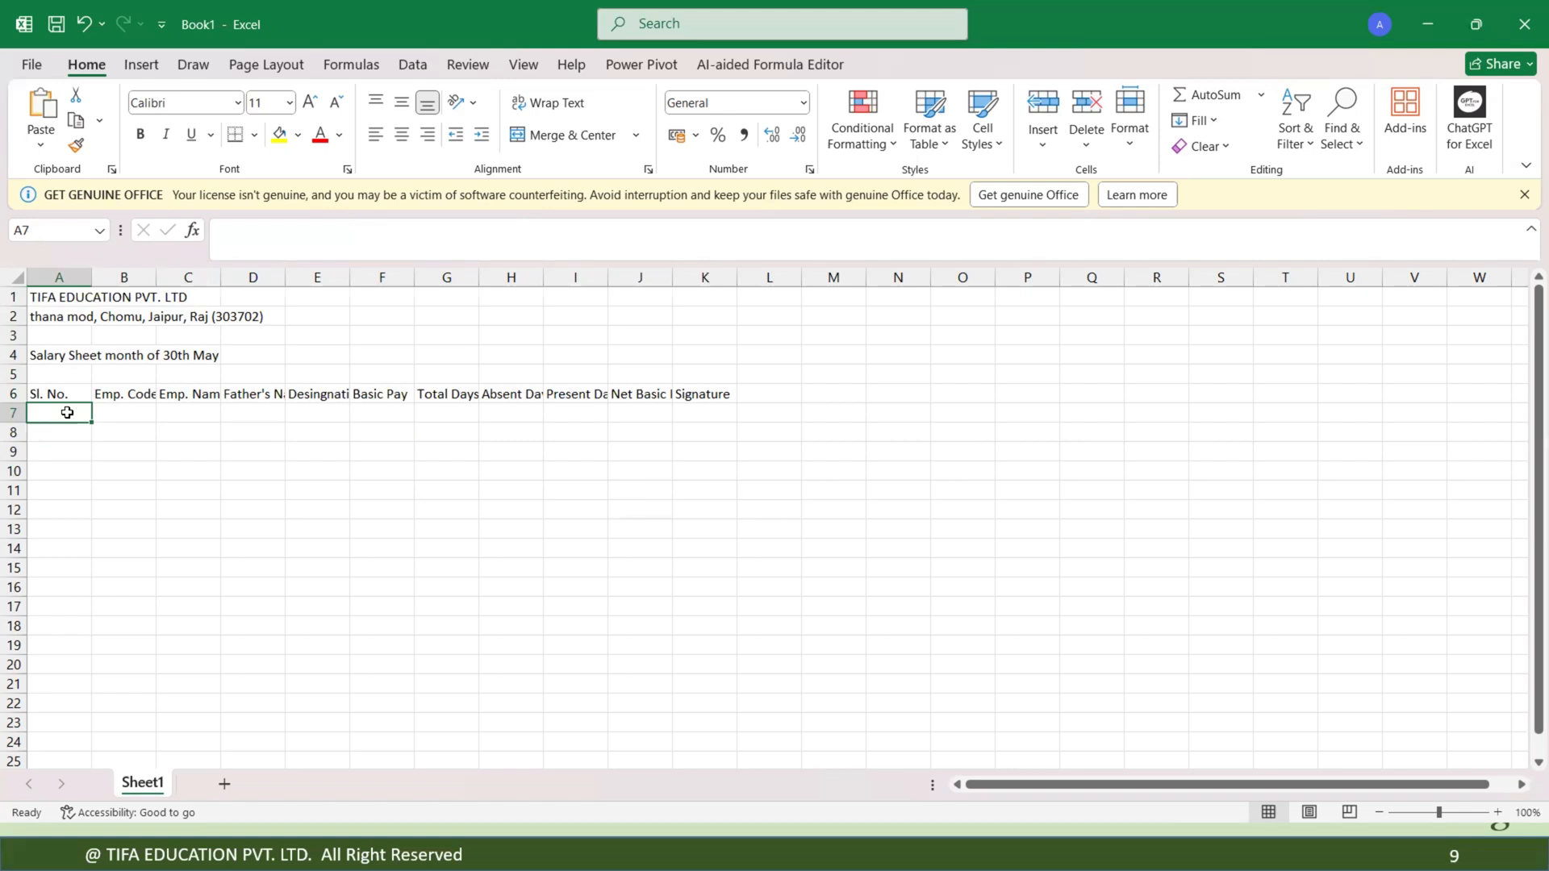
{"action": "type", "text": "1"}
{"action": "key", "text": "Return"}
{"action": "type", "text": "2"}
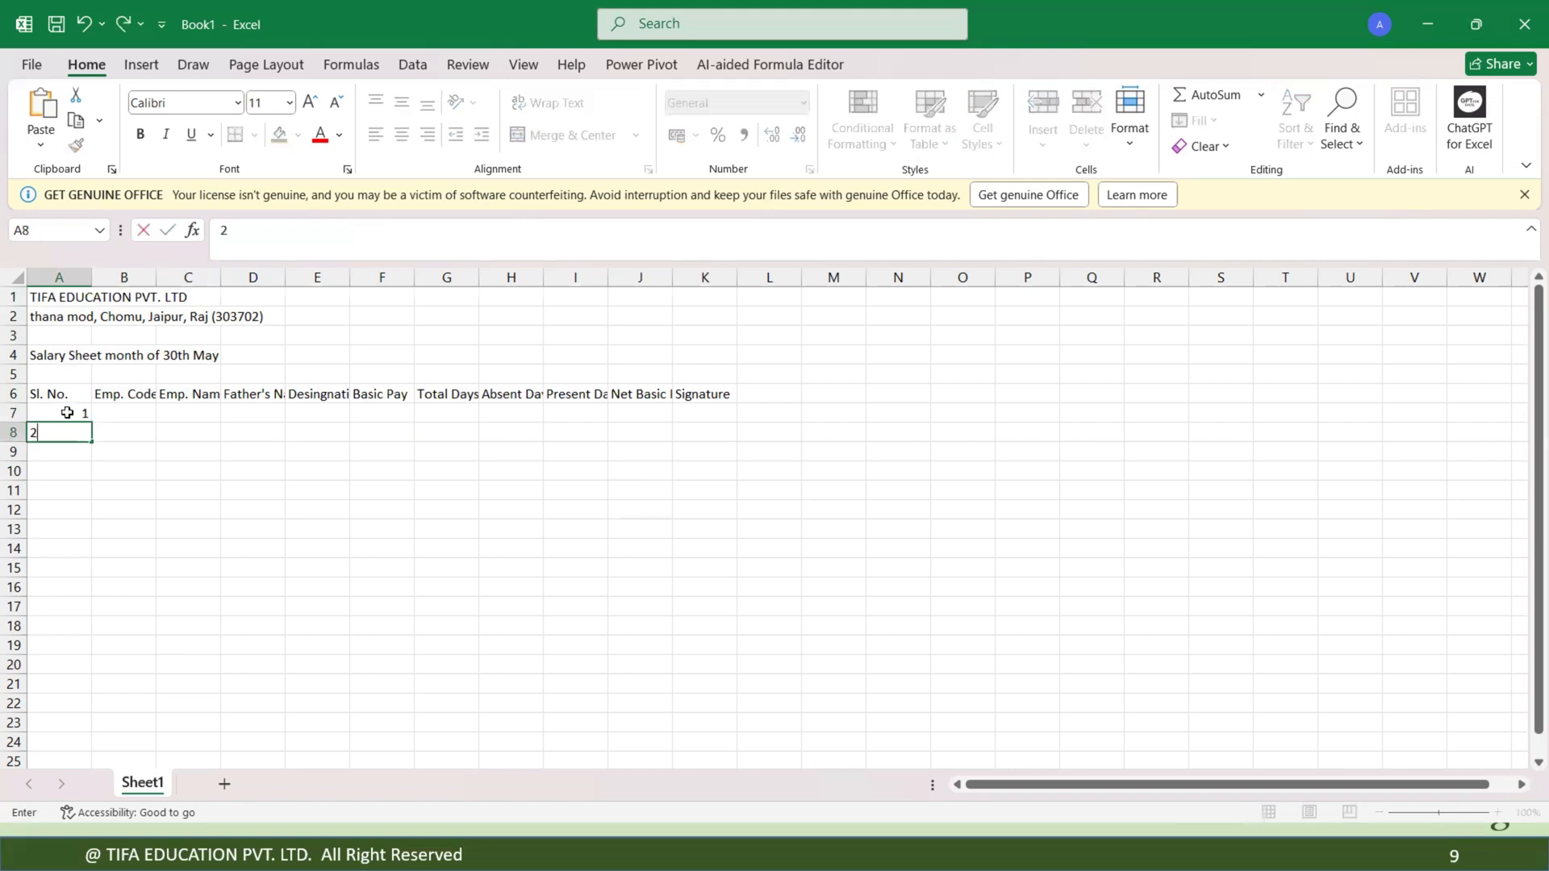
{"action": "key", "text": "Return"}
{"action": "left_click_drag", "start_coordinate": [67, 412], "coordinate": [83, 622]}
{"action": "left_click", "coordinate": [144, 513]}
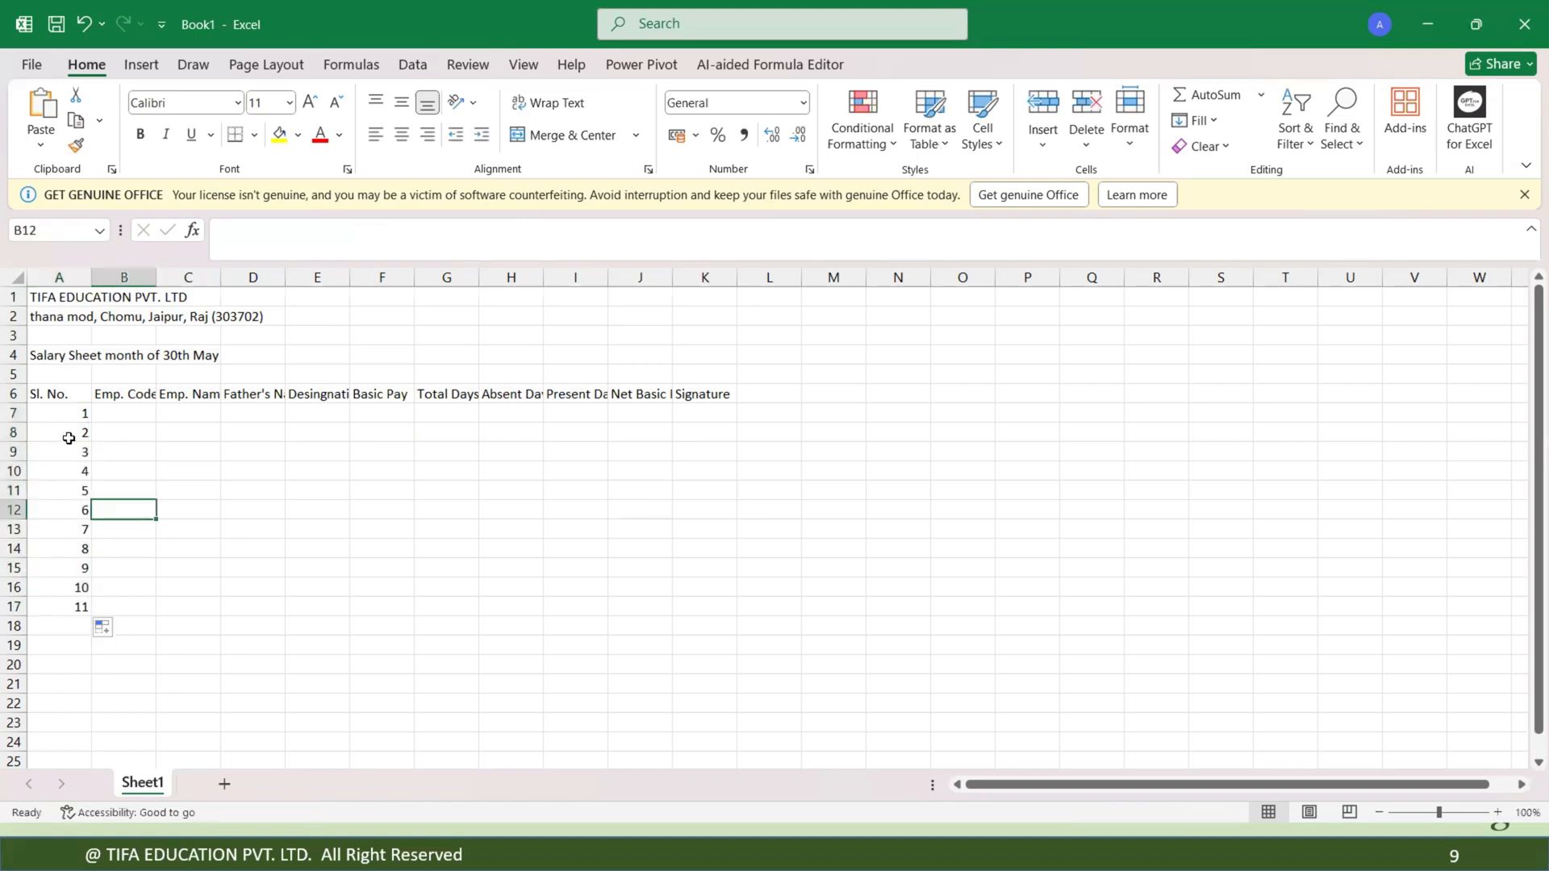
Renumber the Sl. No. column as a filled series from 1 to 10 in A7 through A16.
{"action": "left_click_drag", "start_coordinate": [67, 437], "coordinate": [66, 606]}
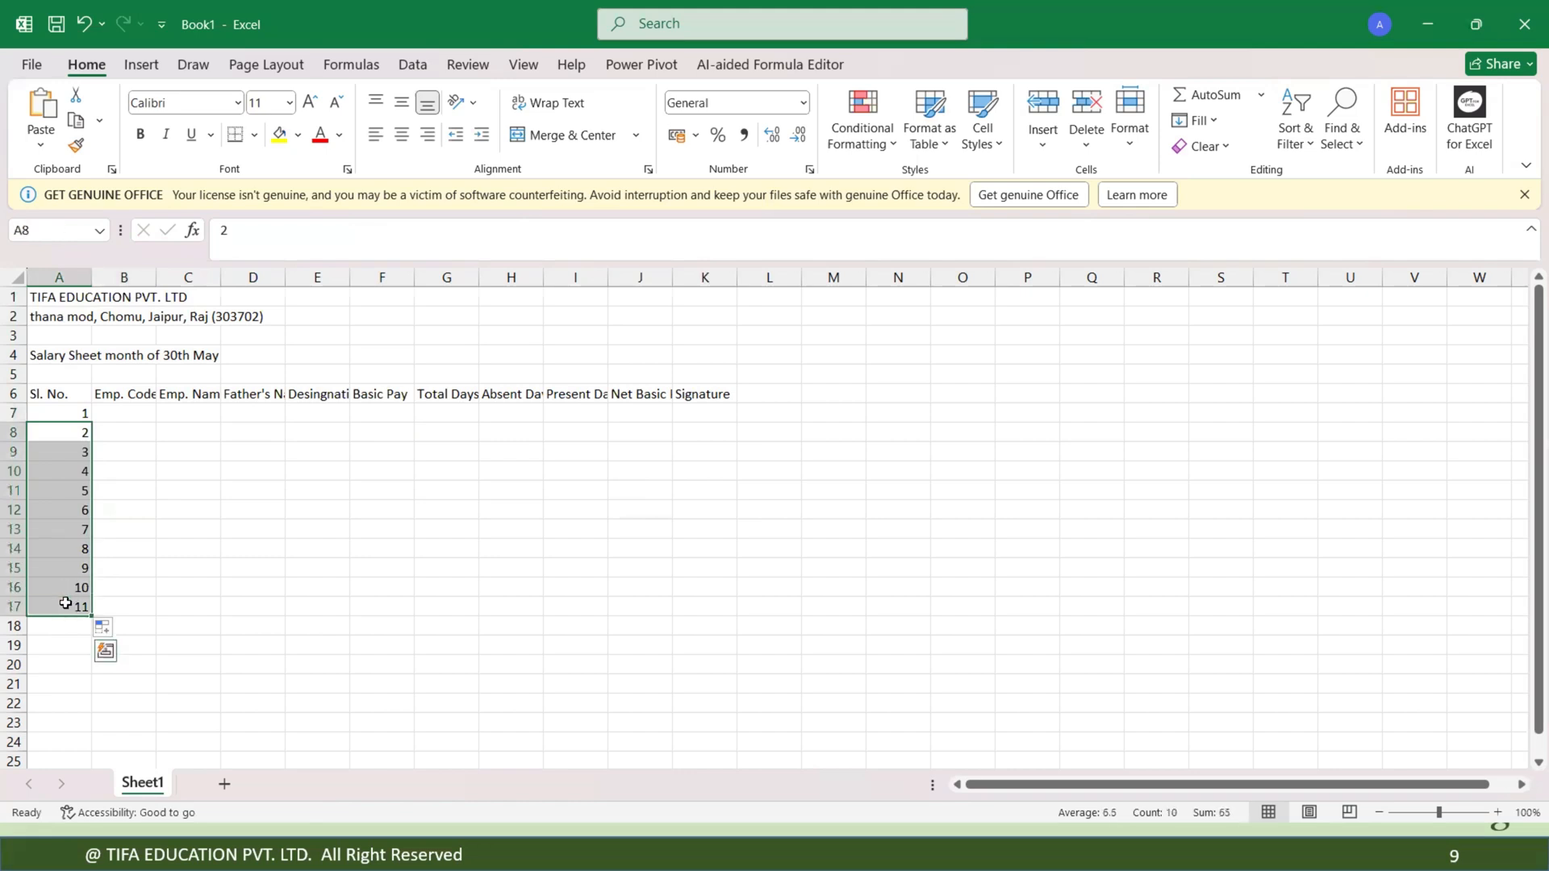
{"action": "key", "text": "Delete"}
{"action": "left_click", "coordinate": [73, 412]}
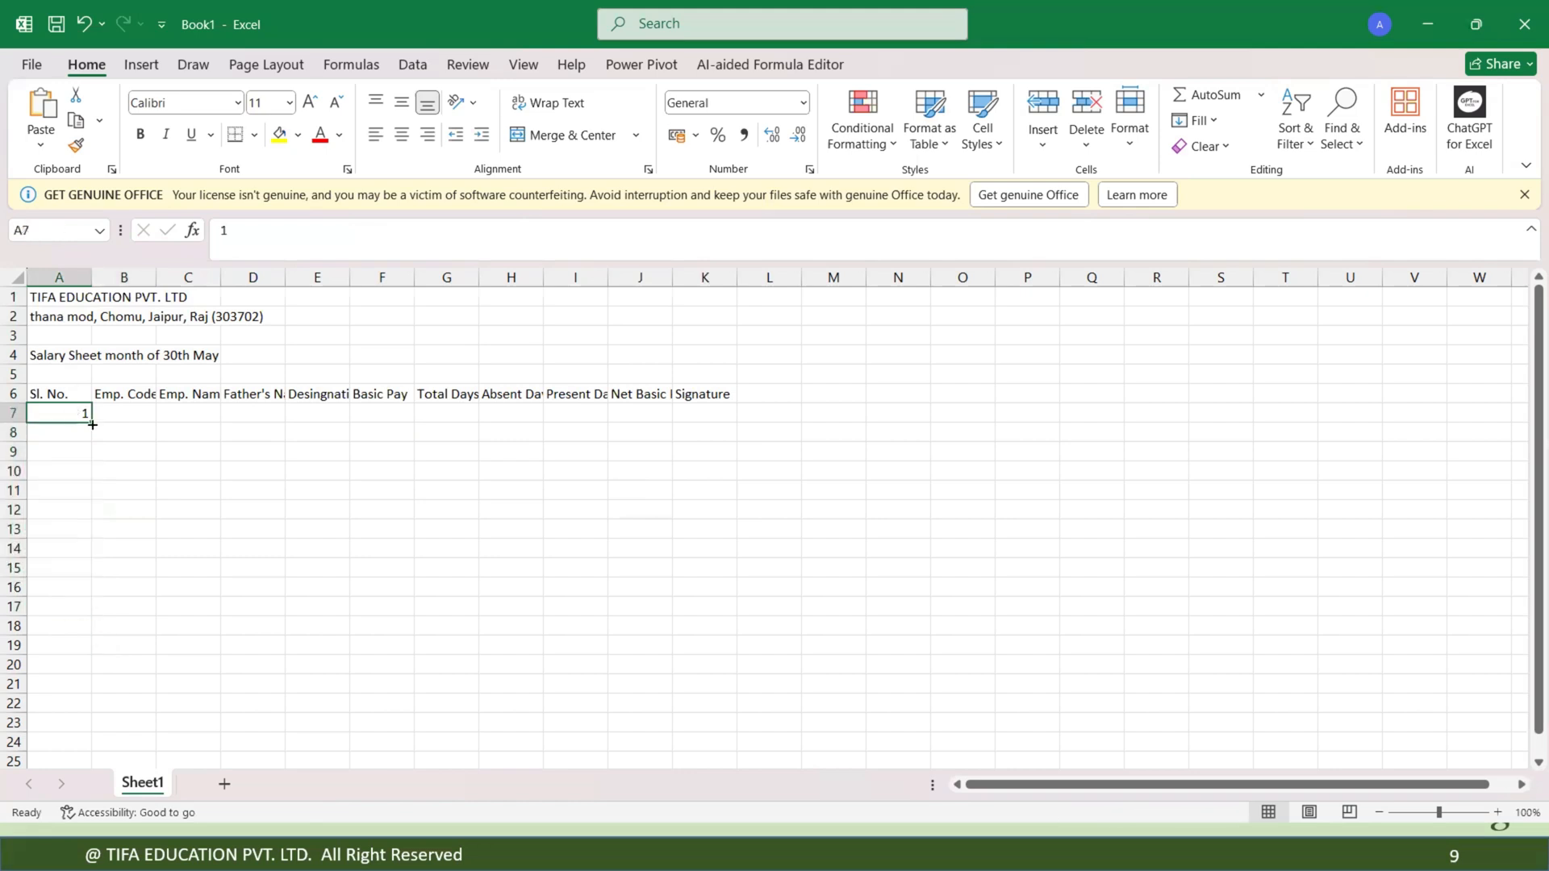
{"action": "left_click_drag", "start_coordinate": [91, 422], "coordinate": [98, 645]}
{"action": "left_click", "coordinate": [103, 667]}
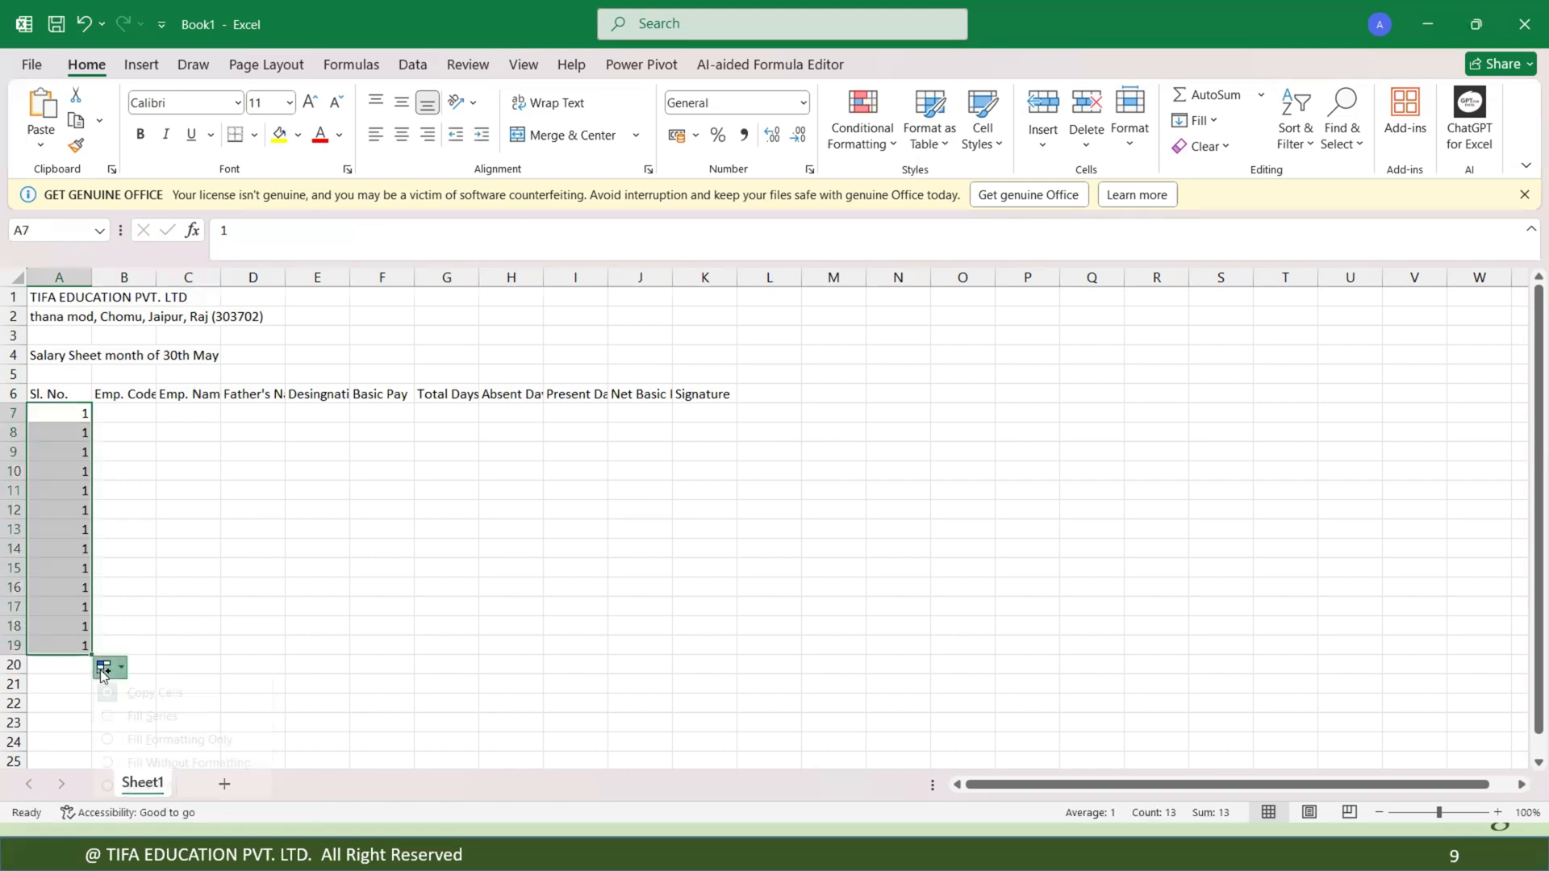
{"action": "left_click", "coordinate": [143, 717]}
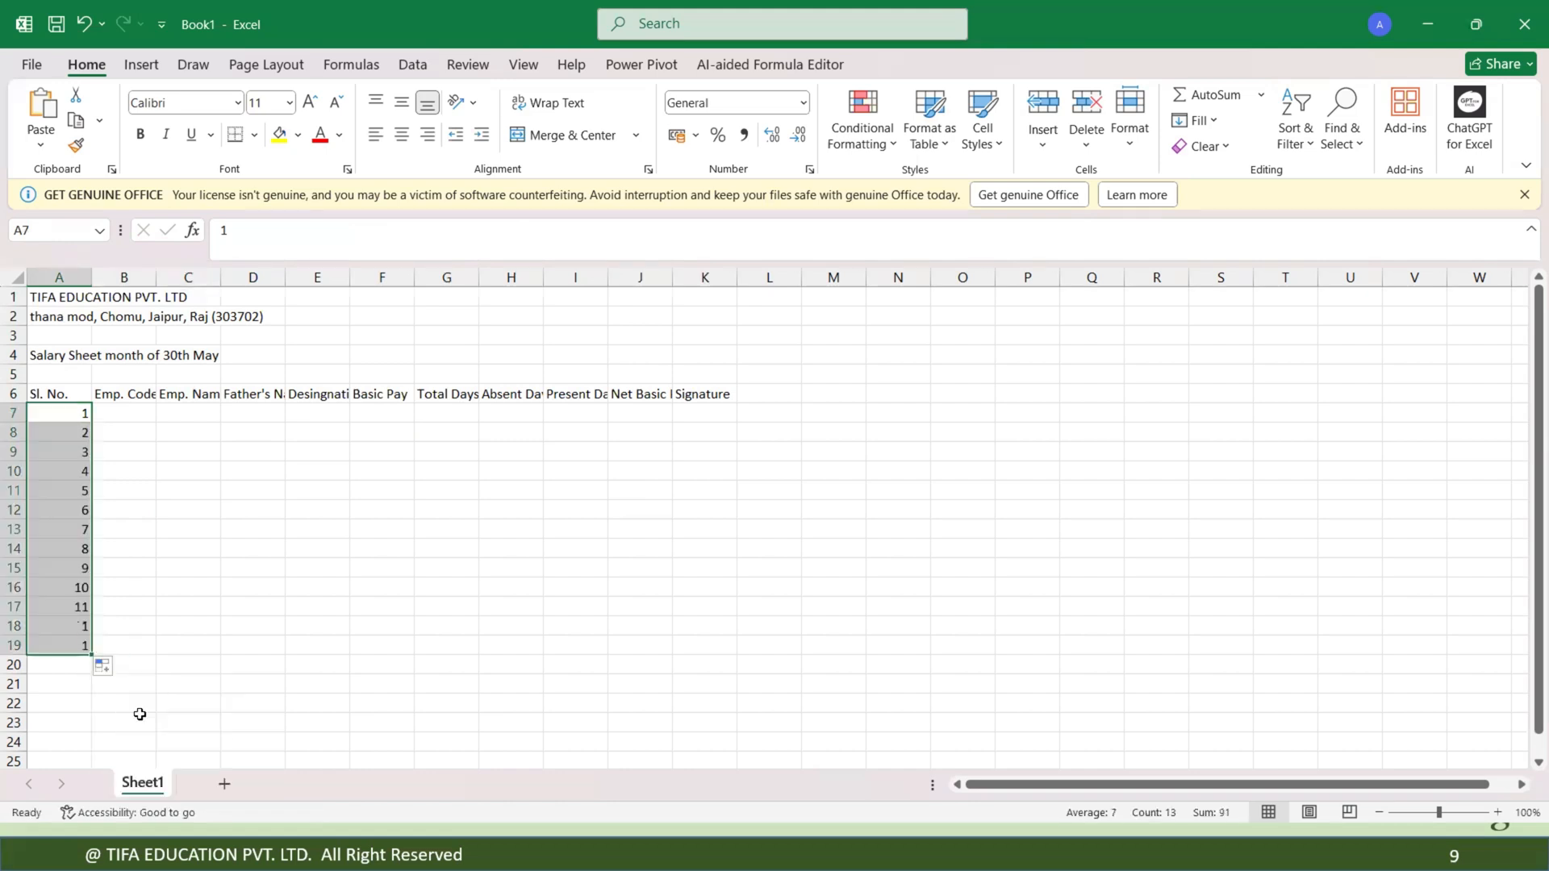
{"action": "left_click_drag", "start_coordinate": [67, 613], "coordinate": [76, 639]}
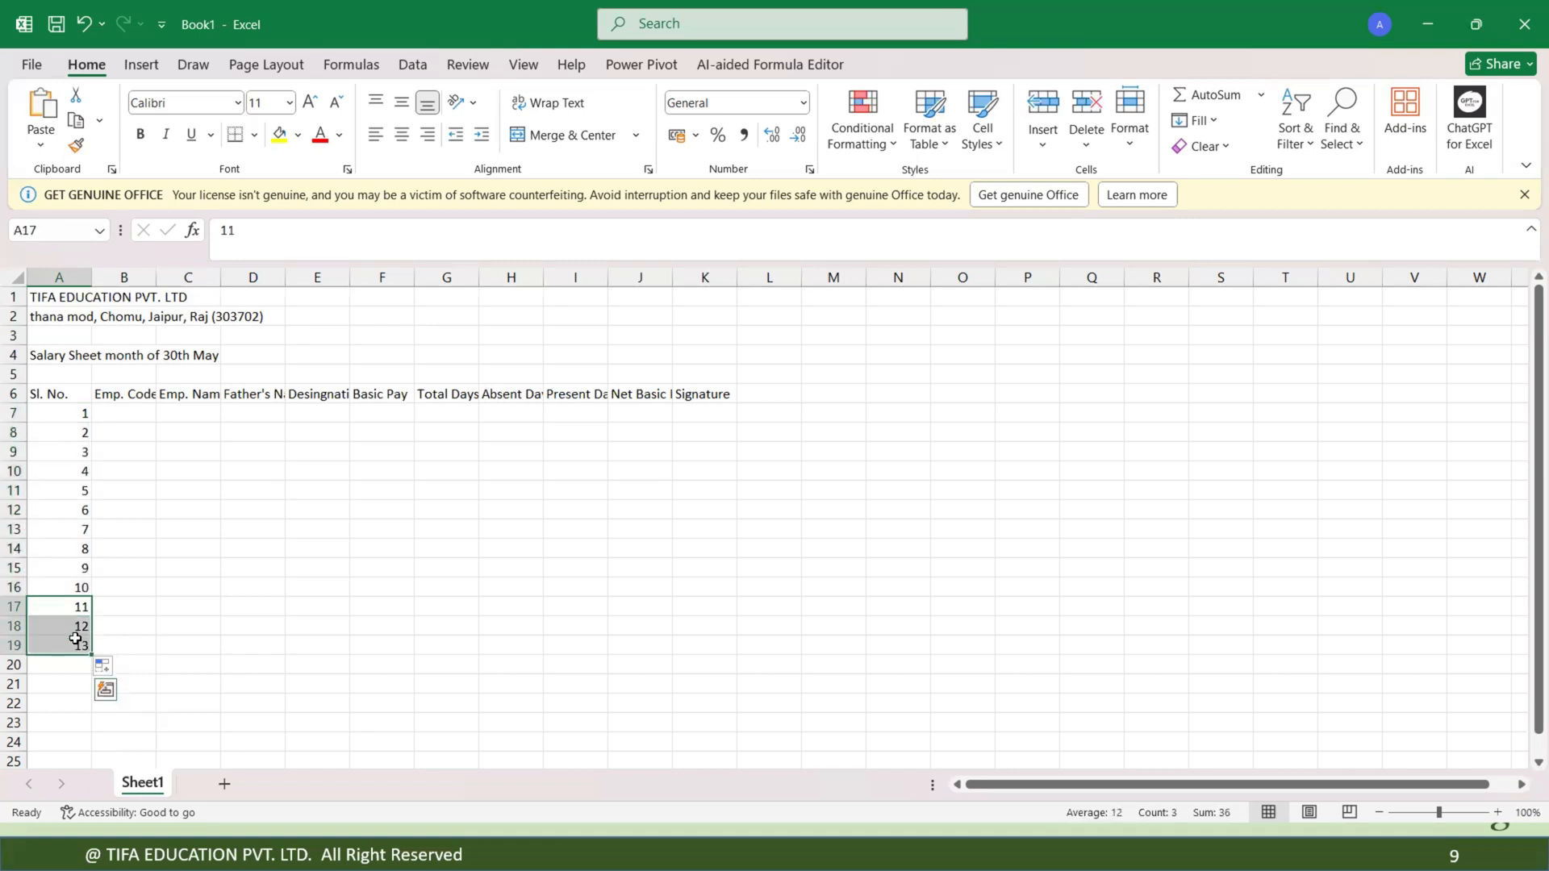
{"action": "key", "text": "Delete"}
Enter the employee code TIFA-001 in B7.
{"action": "left_click", "coordinate": [132, 414]}
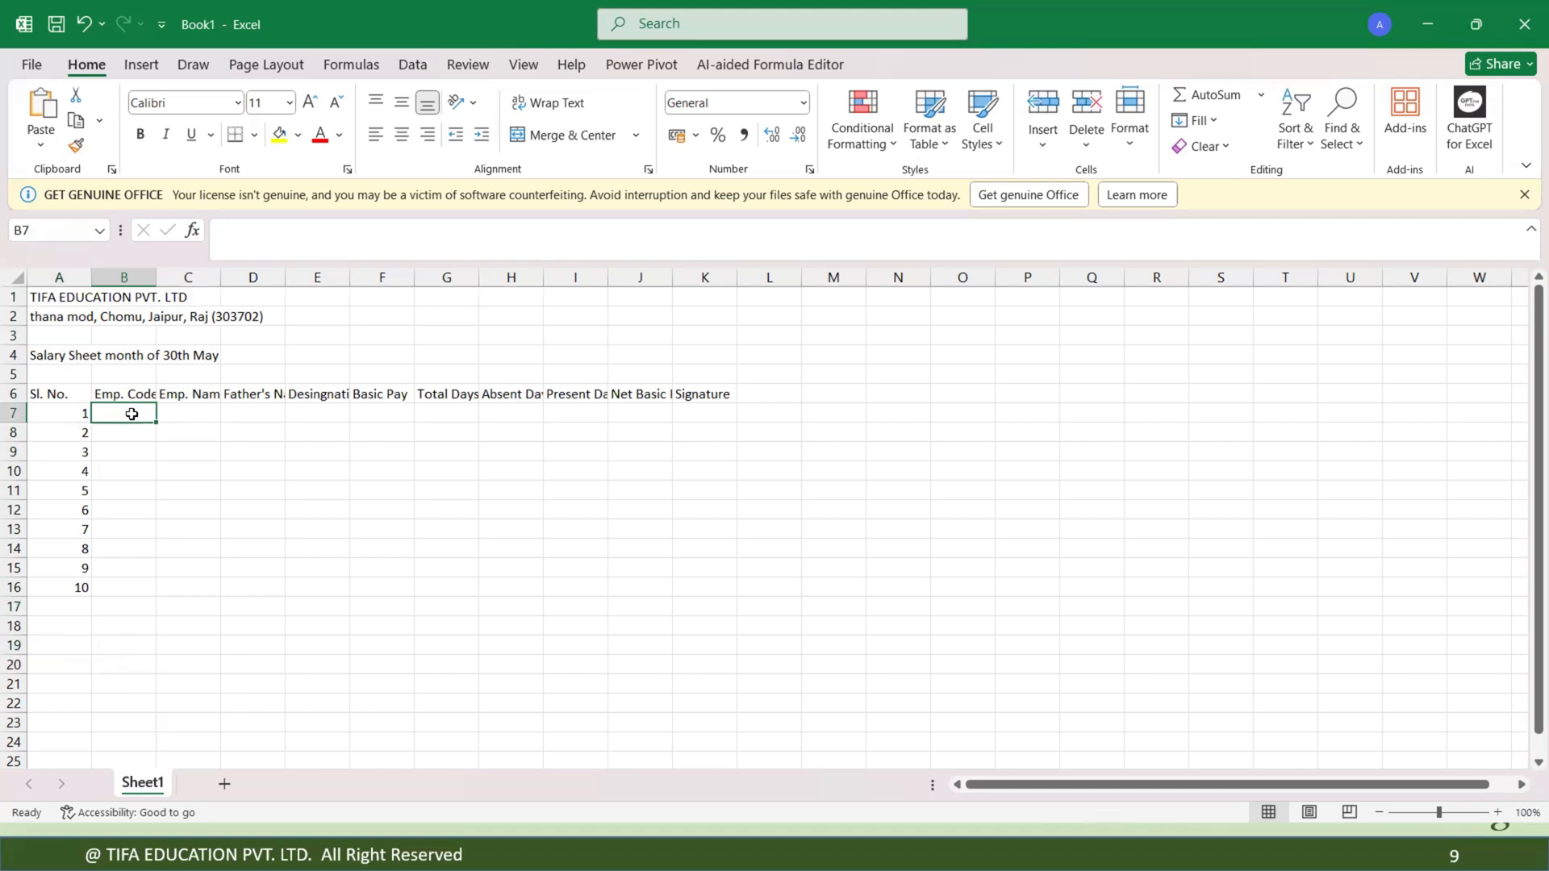
{"action": "type", "text": "T"}
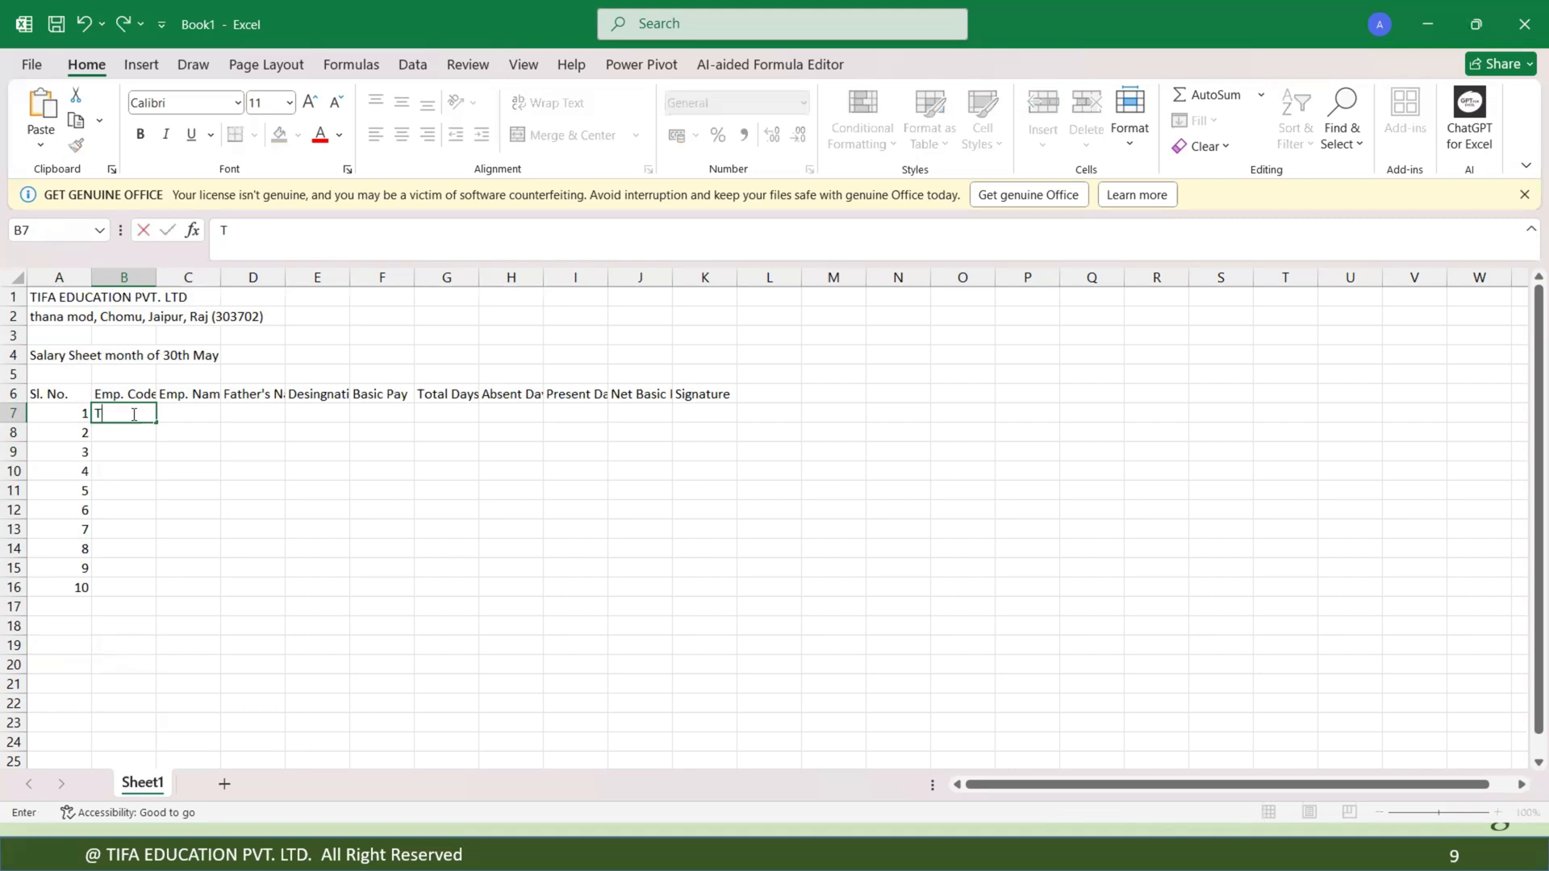
{"action": "type", "text": "IFA-001"}
{"action": "key", "text": "Return"}
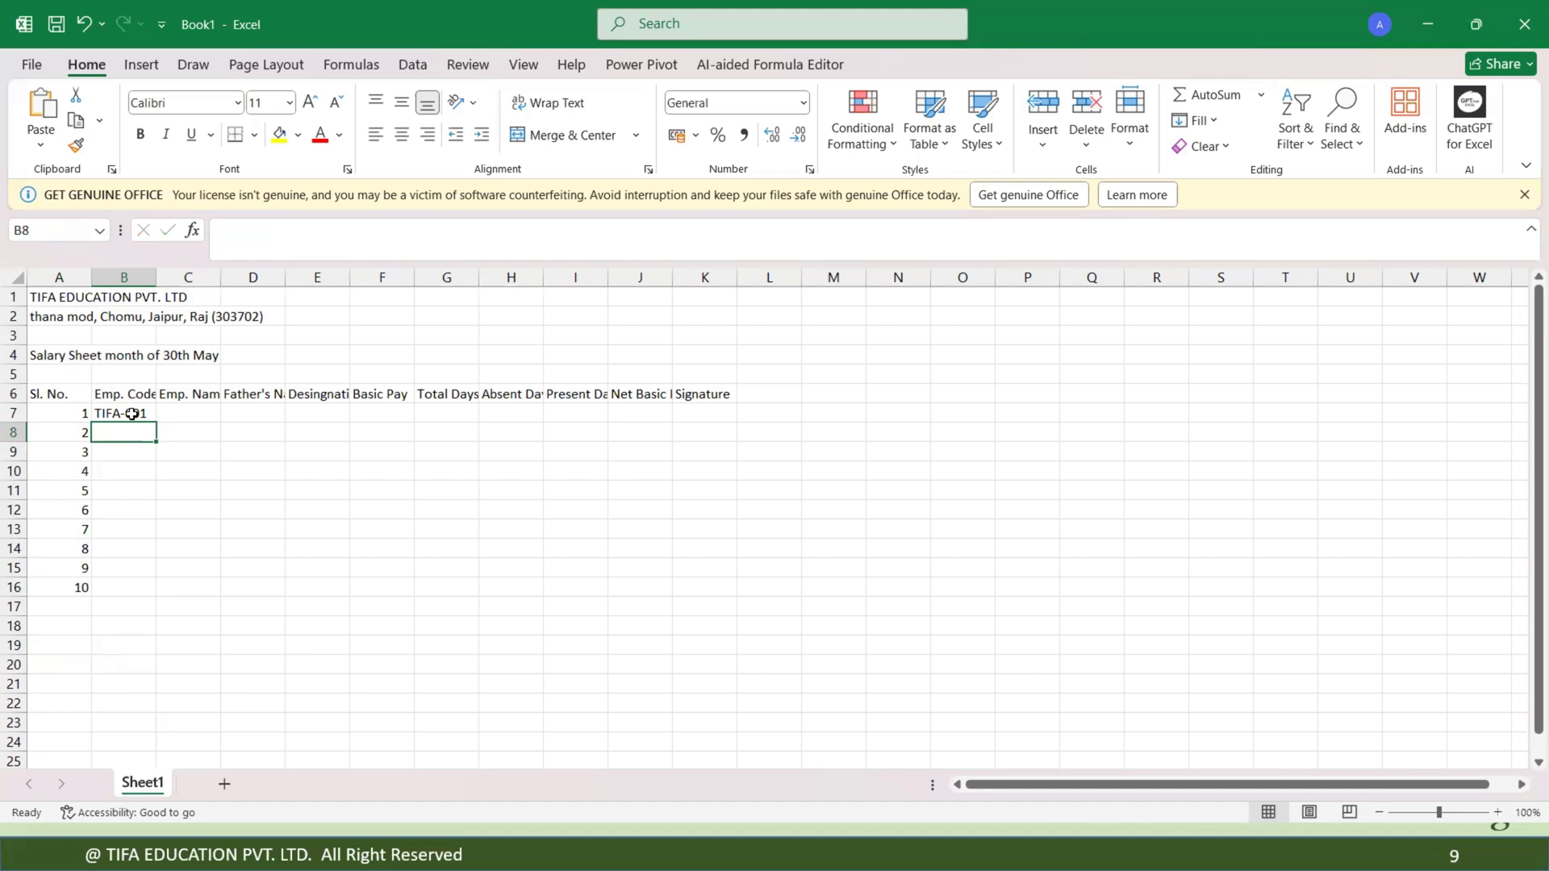
Enter the employee code TIFA-002 in B8.
{"action": "type", "text": "t"}
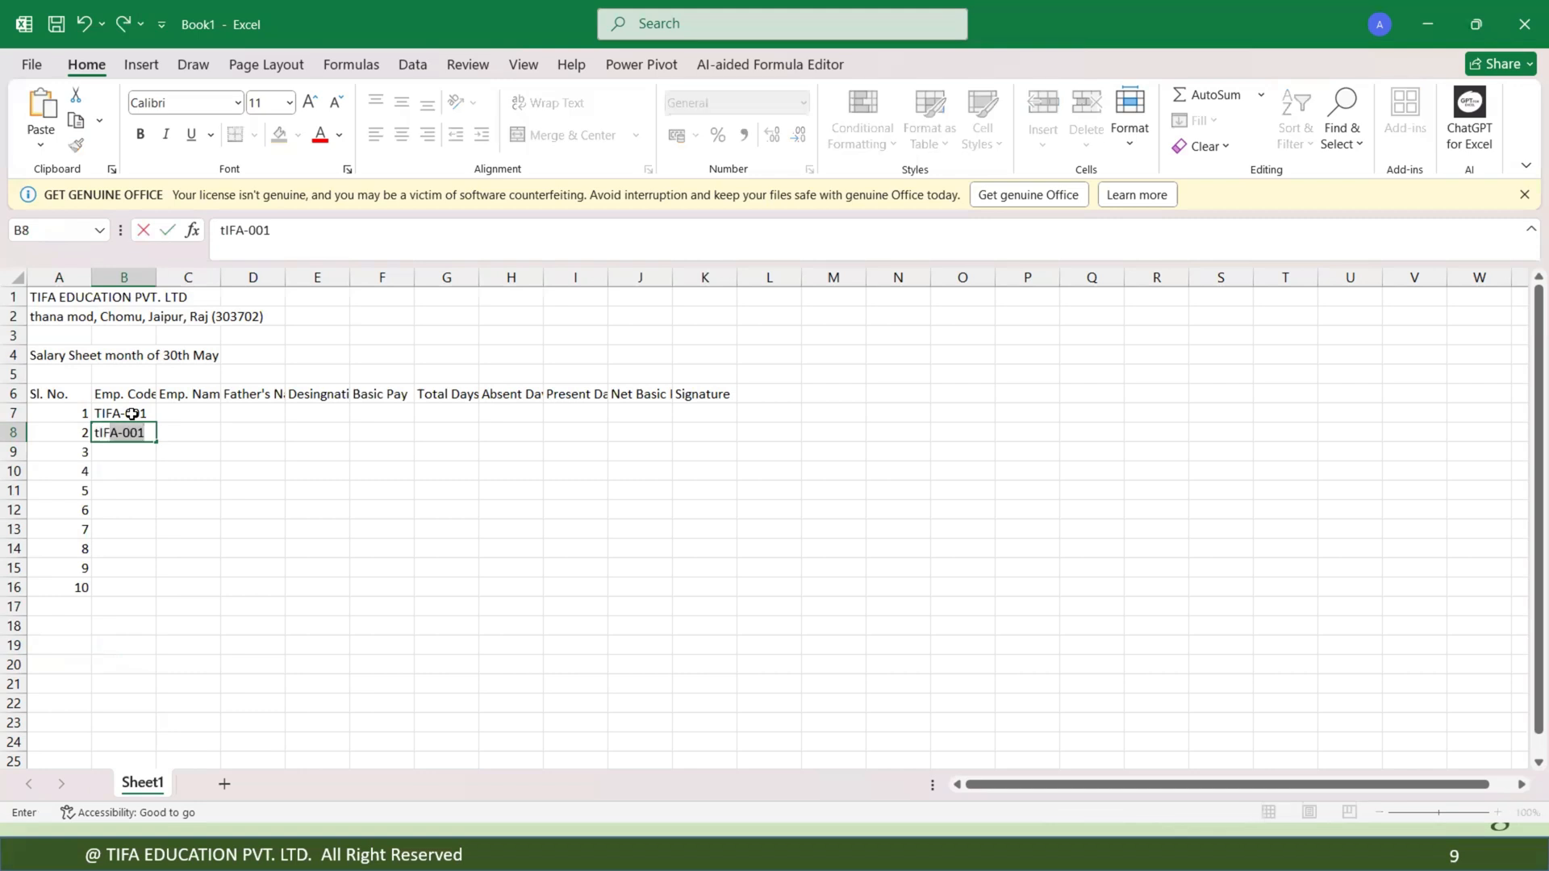
{"action": "key", "text": "BackSpace"}
{"action": "key", "text": "BackSpace"}
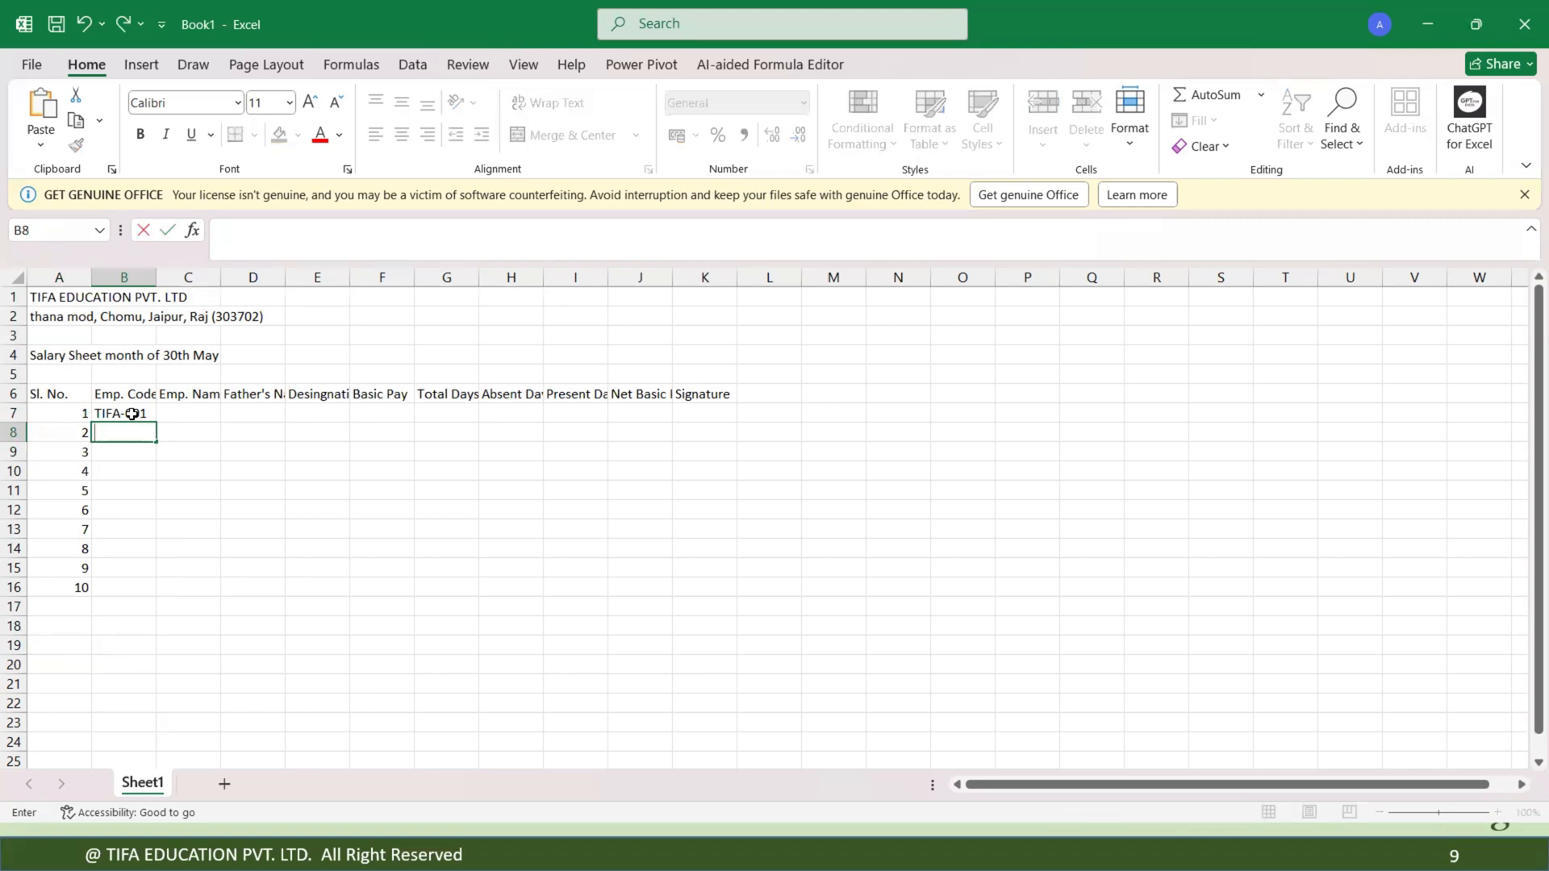
{"action": "type", "text": "TIFA"}
{"action": "type", "text": "-002"}
{"action": "key", "text": "Return"}
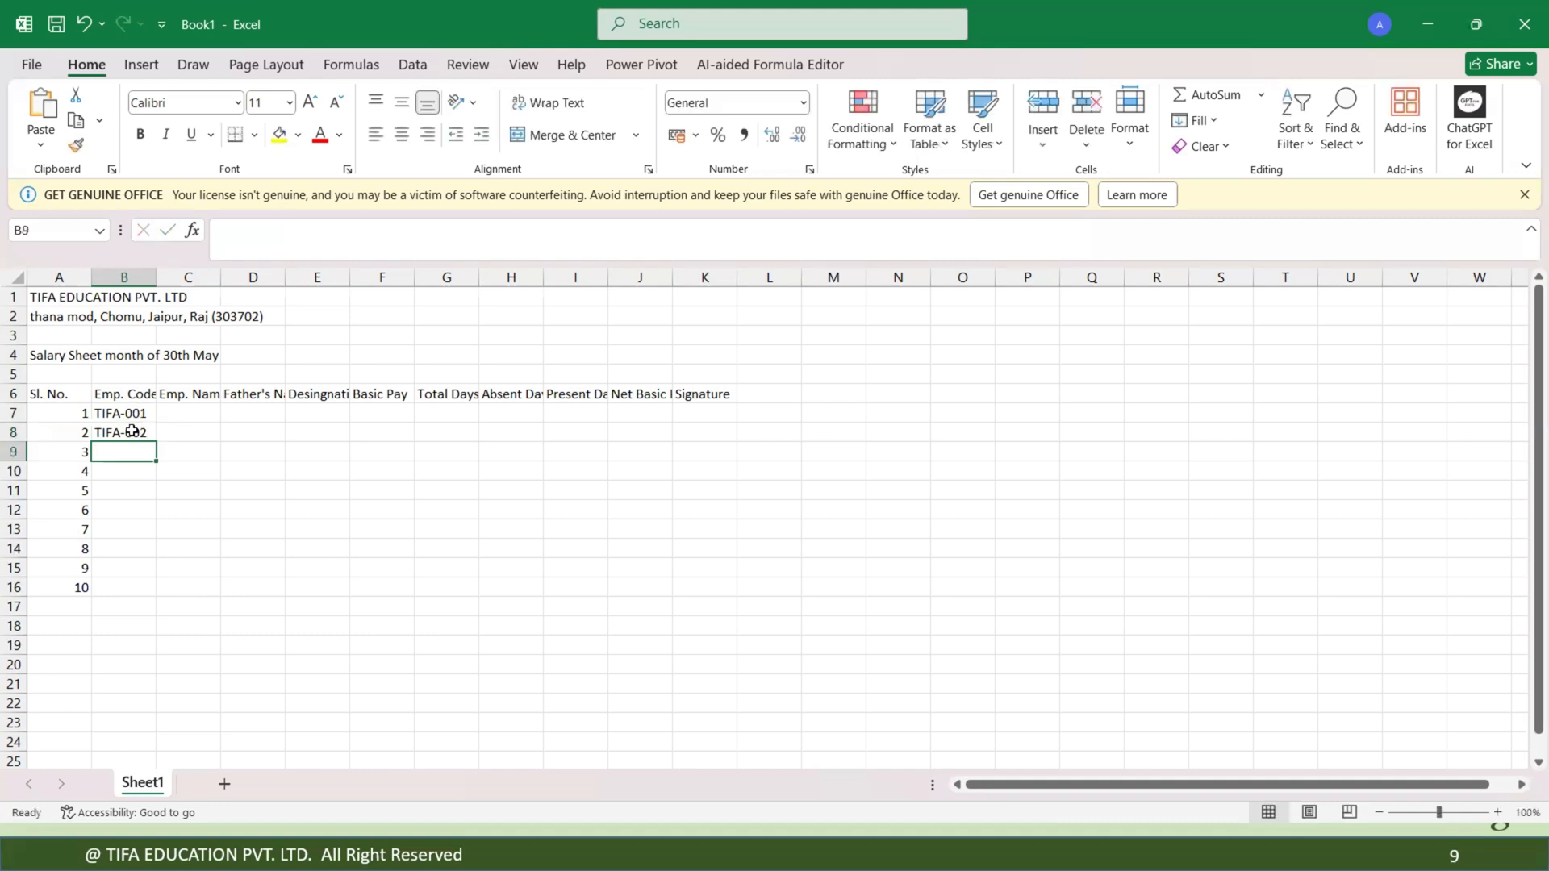
Fill the employee codes down to B16, then clear the Emp. Code cells again.
{"action": "left_click_drag", "start_coordinate": [131, 413], "coordinate": [153, 598]}
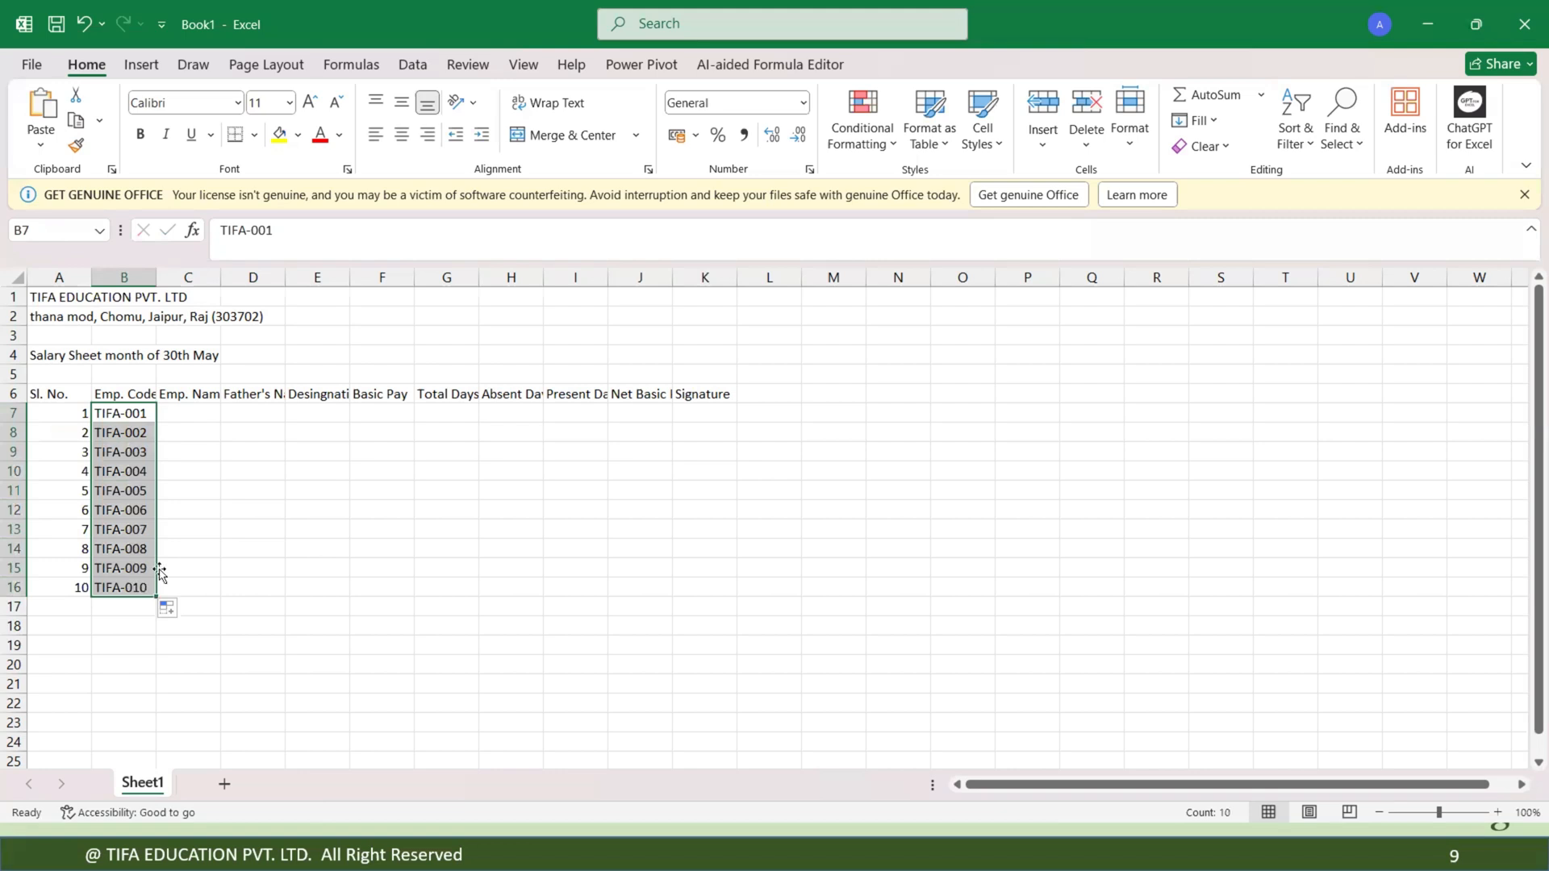
{"action": "left_click", "coordinate": [204, 476]}
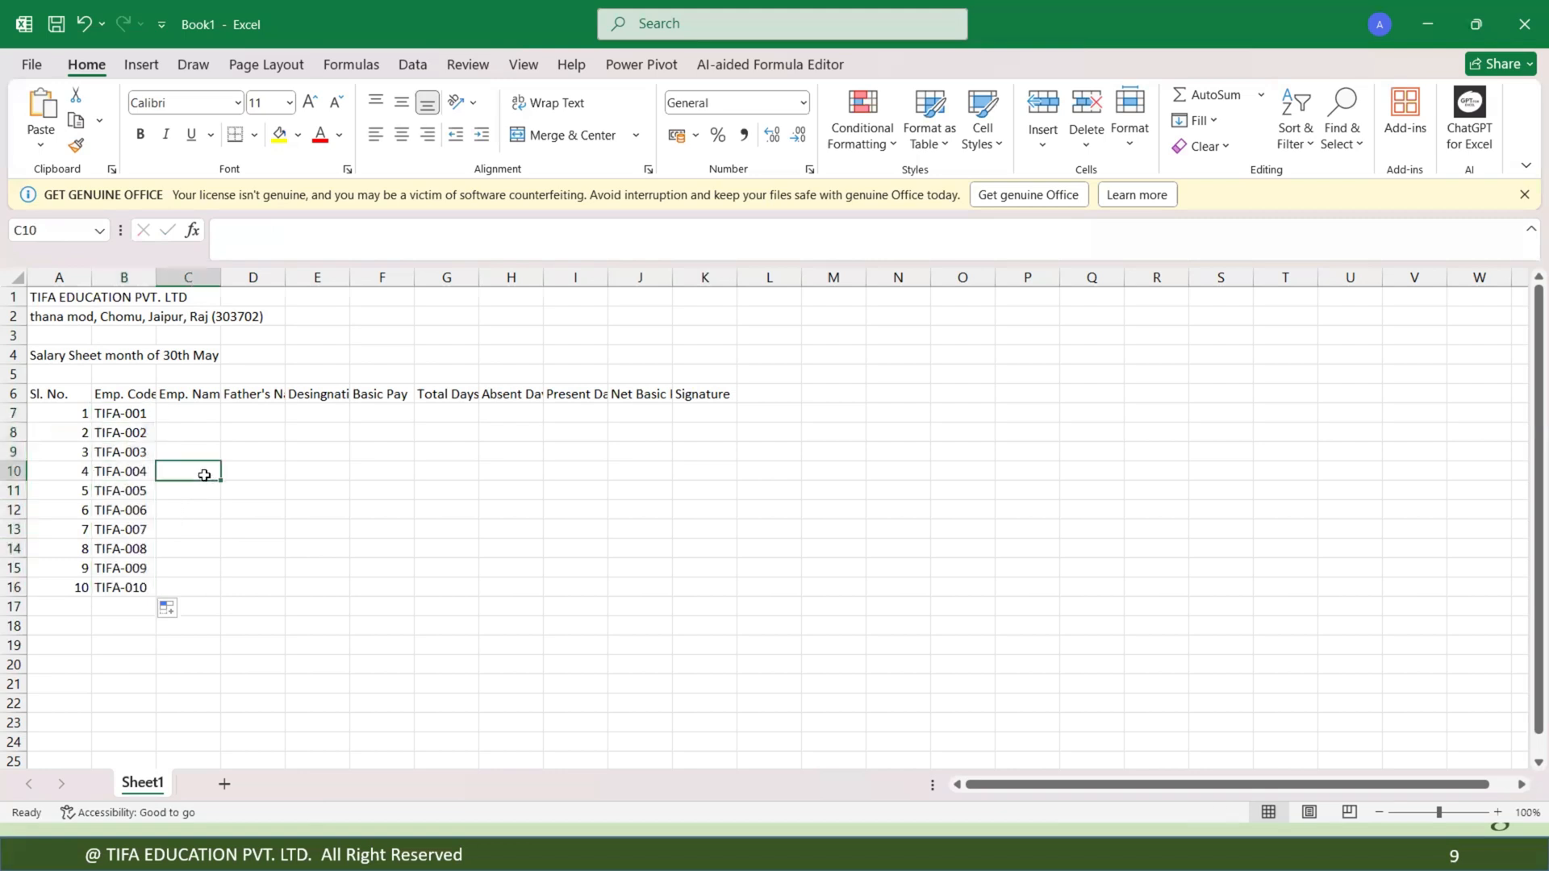
{"action": "left_click_drag", "start_coordinate": [113, 411], "coordinate": [122, 604]}
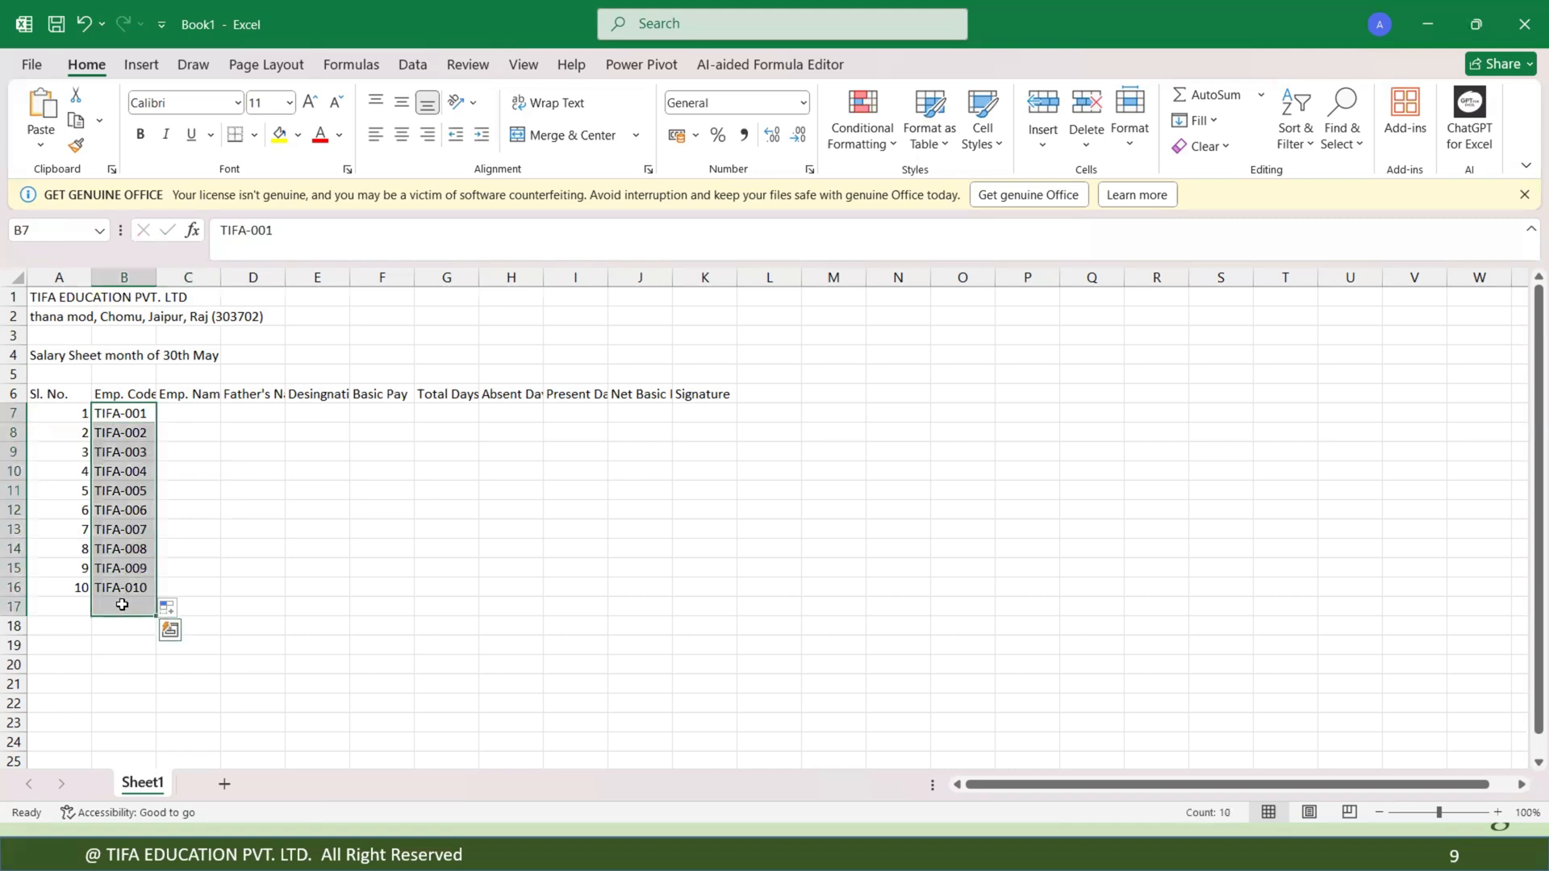
{"action": "key", "text": "Delete"}
Enter 1 and 2 in B7 and B8, then clear those Emp. Code cells.
{"action": "left_click", "coordinate": [125, 414]}
{"action": "type", "text": "1"}
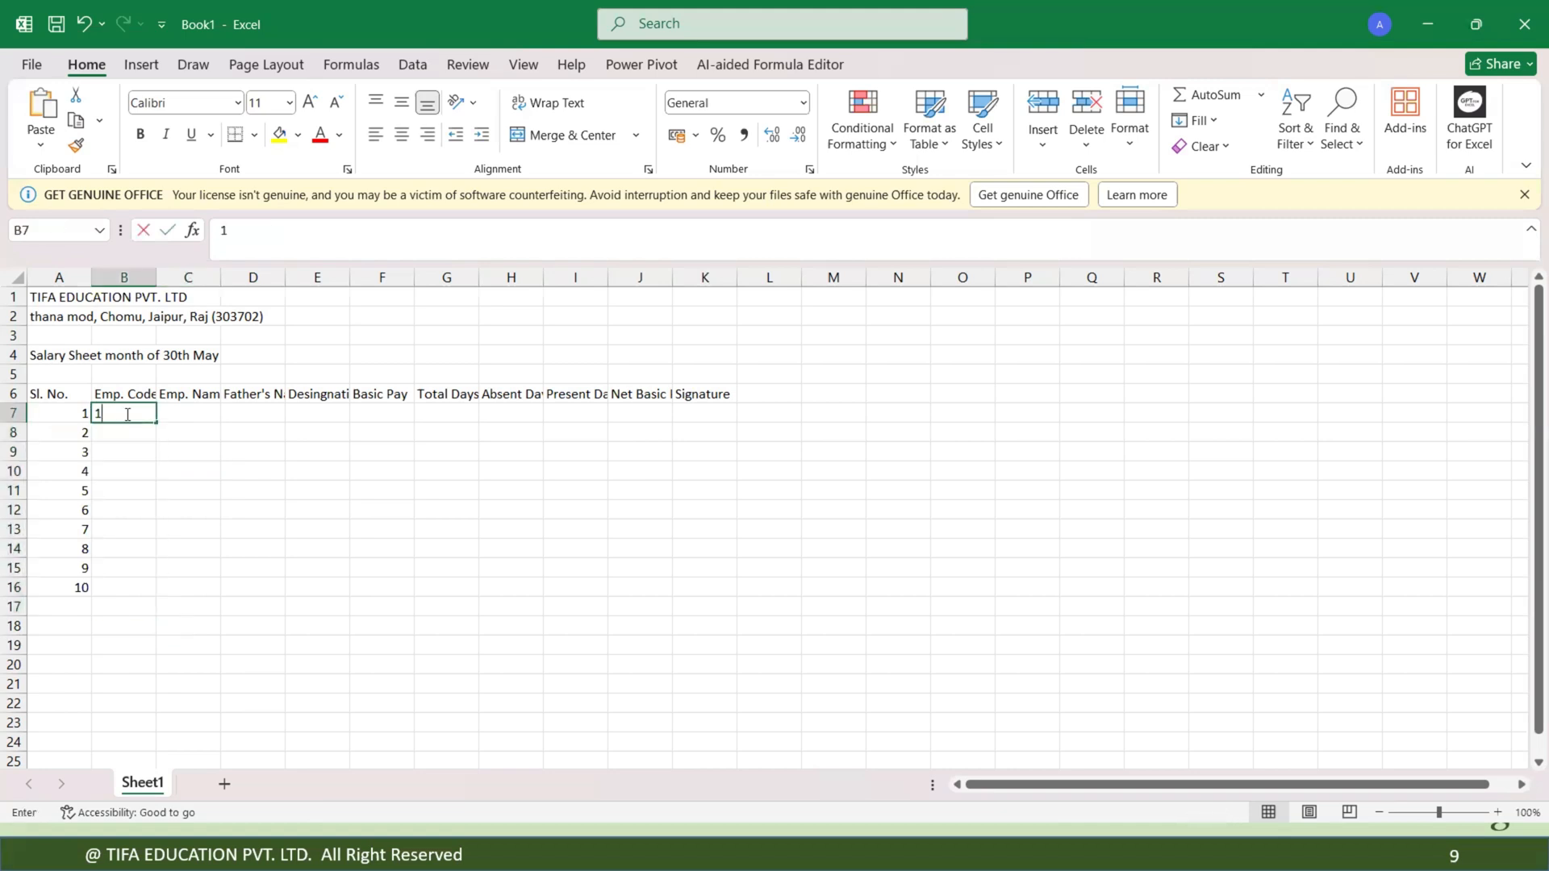
{"action": "key", "text": "Return"}
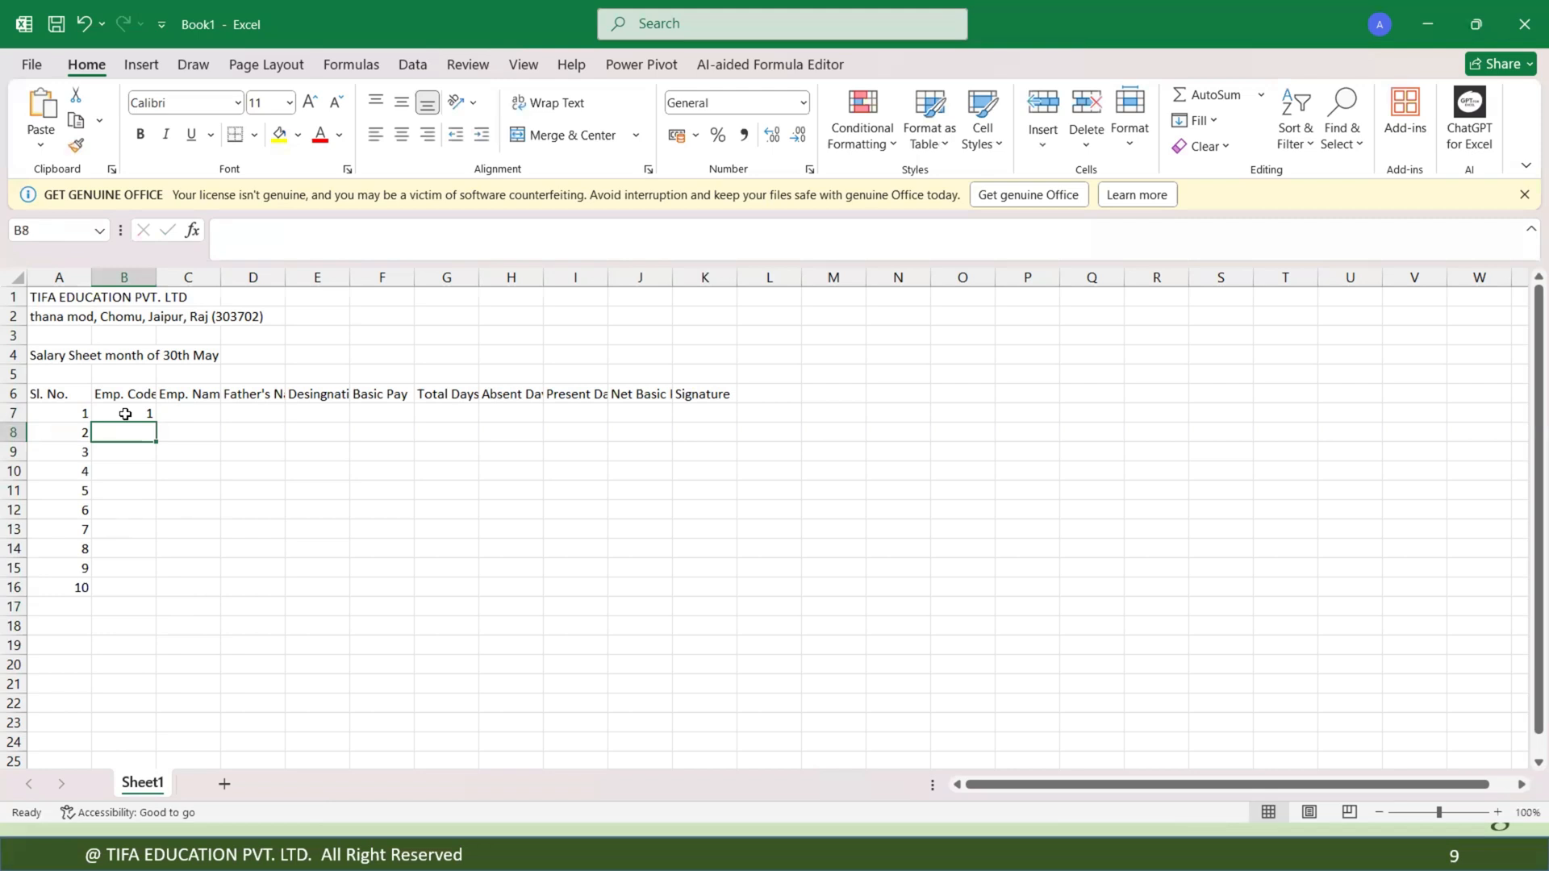
{"action": "type", "text": "2"}
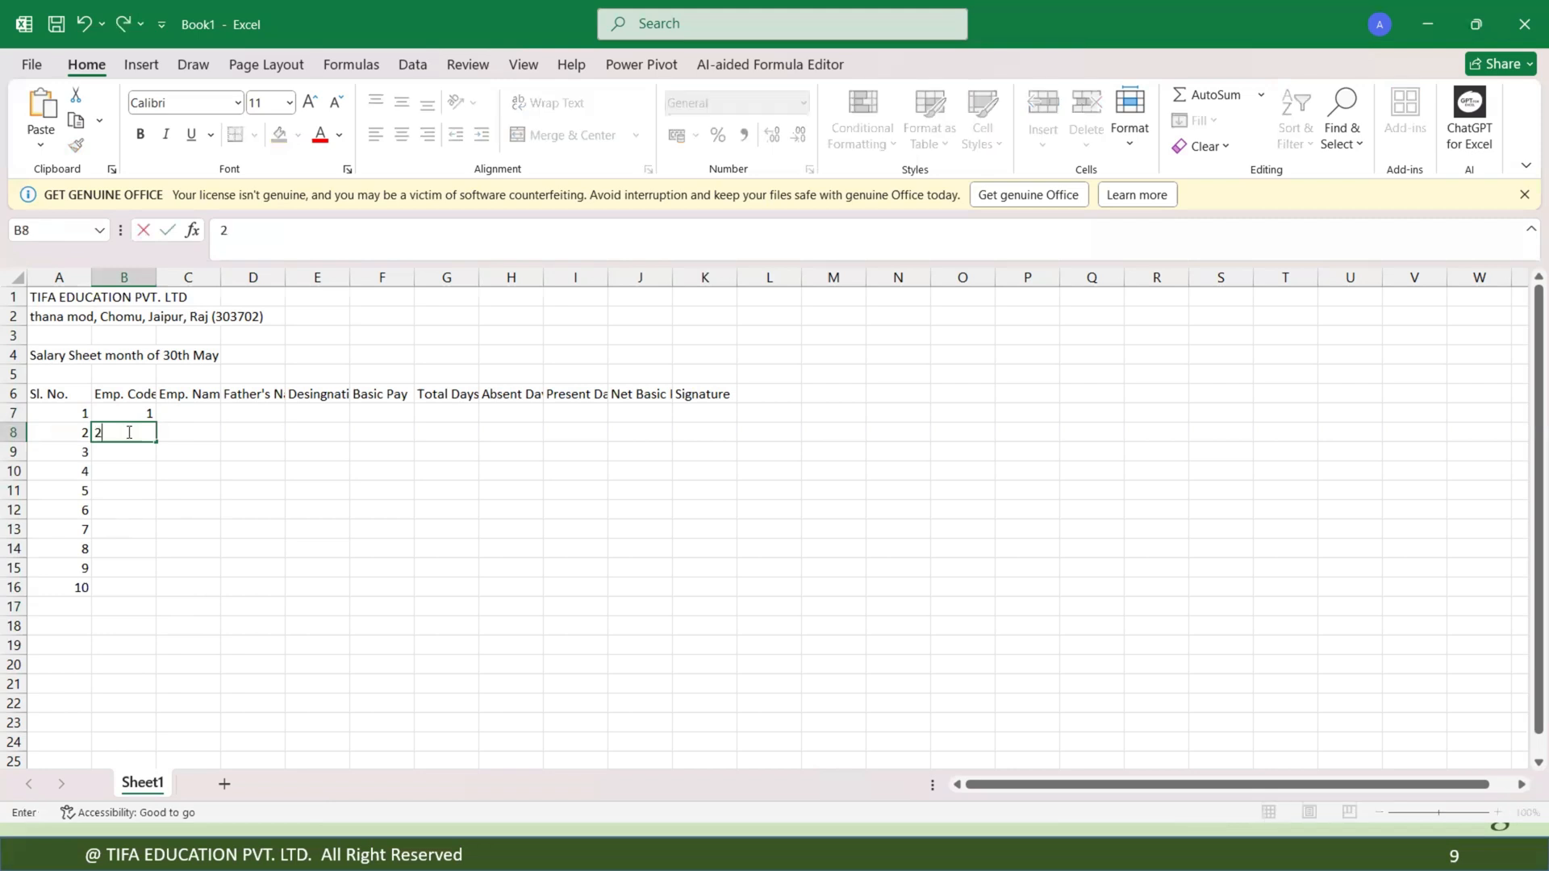
{"action": "key", "text": "Return"}
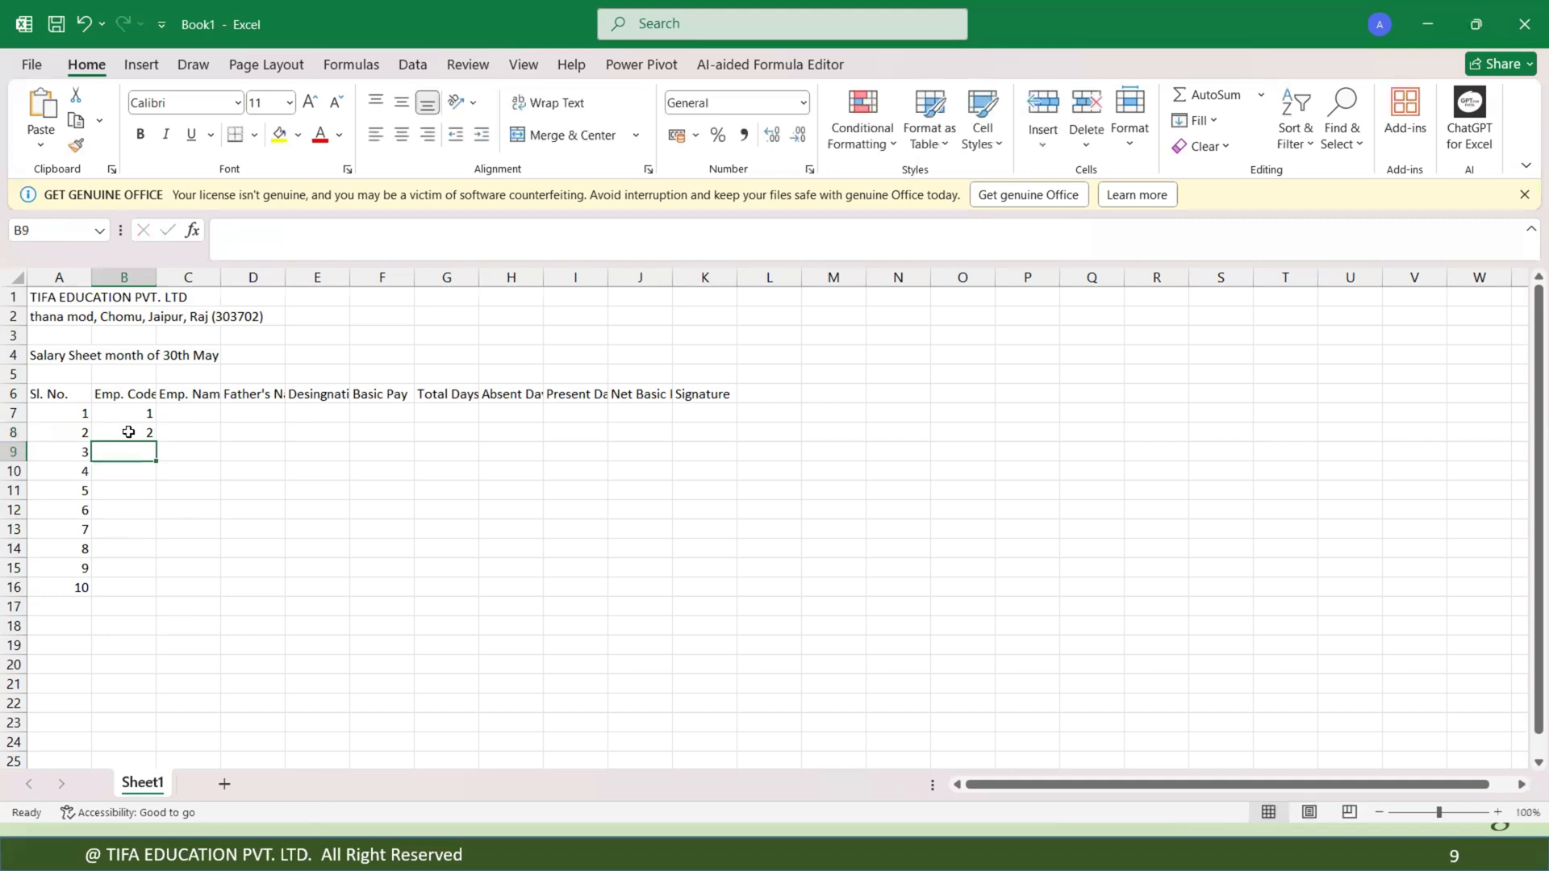
{"action": "left_click_drag", "start_coordinate": [139, 410], "coordinate": [138, 454]}
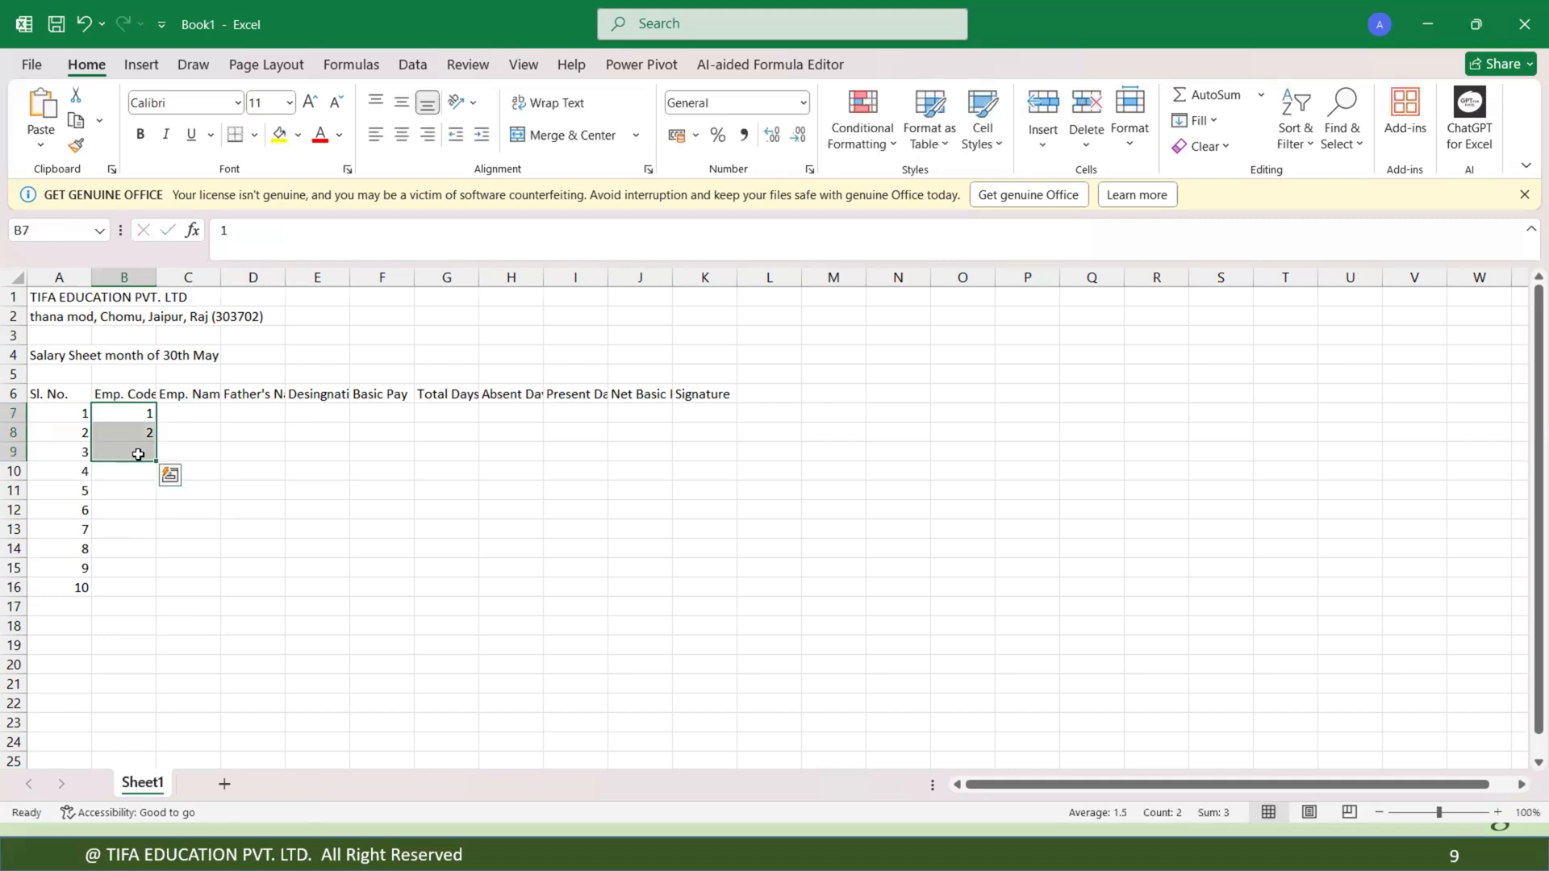
{"action": "key", "text": "Delete"}
{"action": "left_click", "coordinate": [201, 445]}
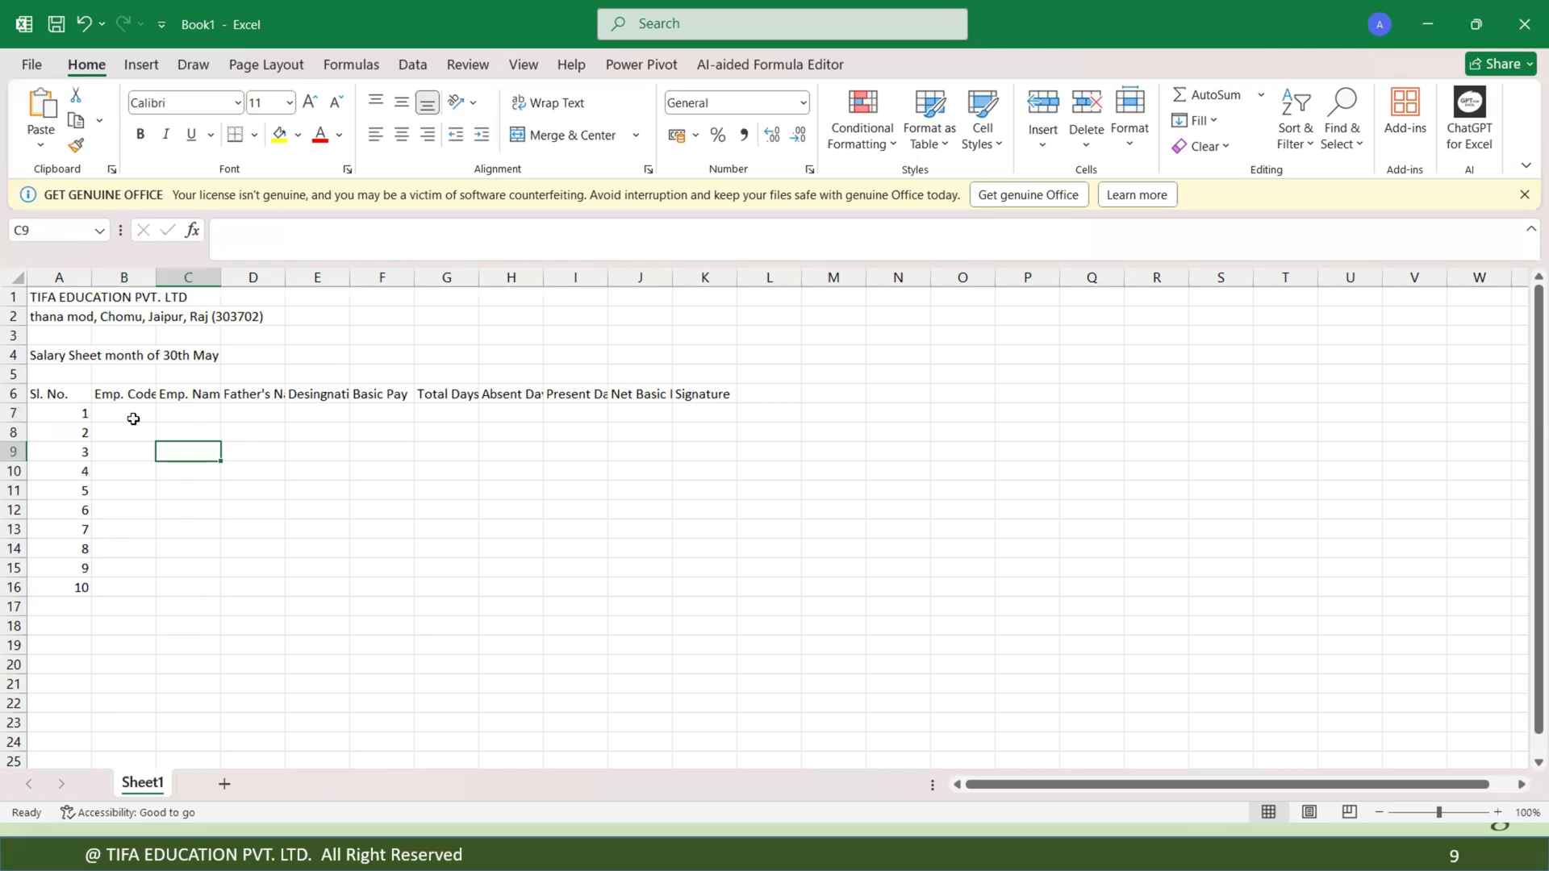
Apply the custom number format "TIFA"-000 to the Emp. Code cells B7 through B16.
{"action": "left_click_drag", "start_coordinate": [130, 412], "coordinate": [142, 597]}
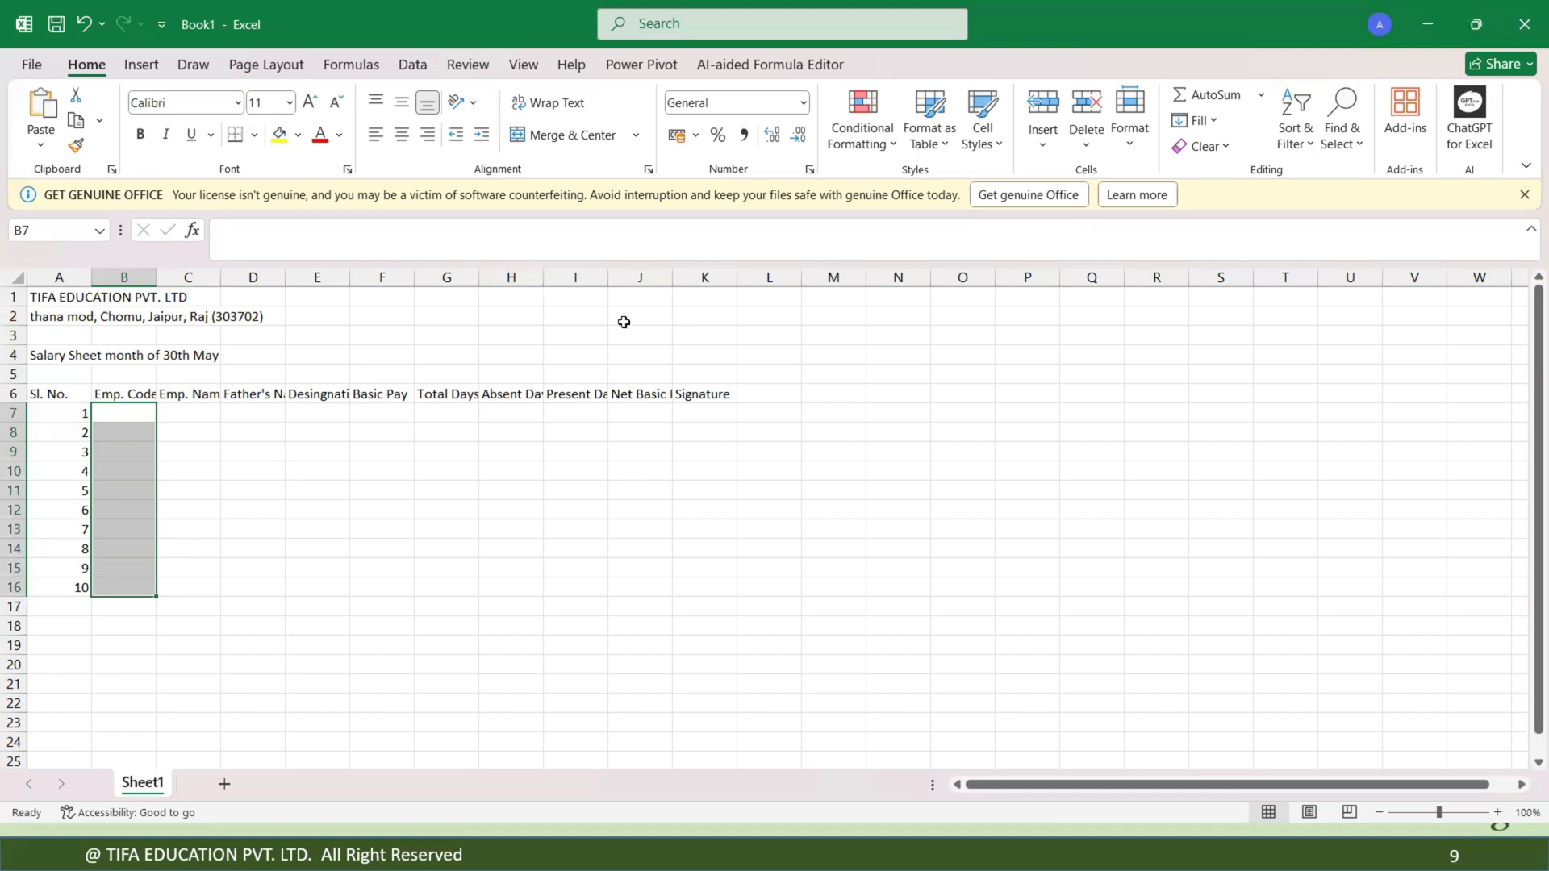
{"action": "left_click", "coordinate": [216, 542]}
{"action": "left_click_drag", "start_coordinate": [123, 417], "coordinate": [132, 590]}
{"action": "left_click", "coordinate": [810, 170]}
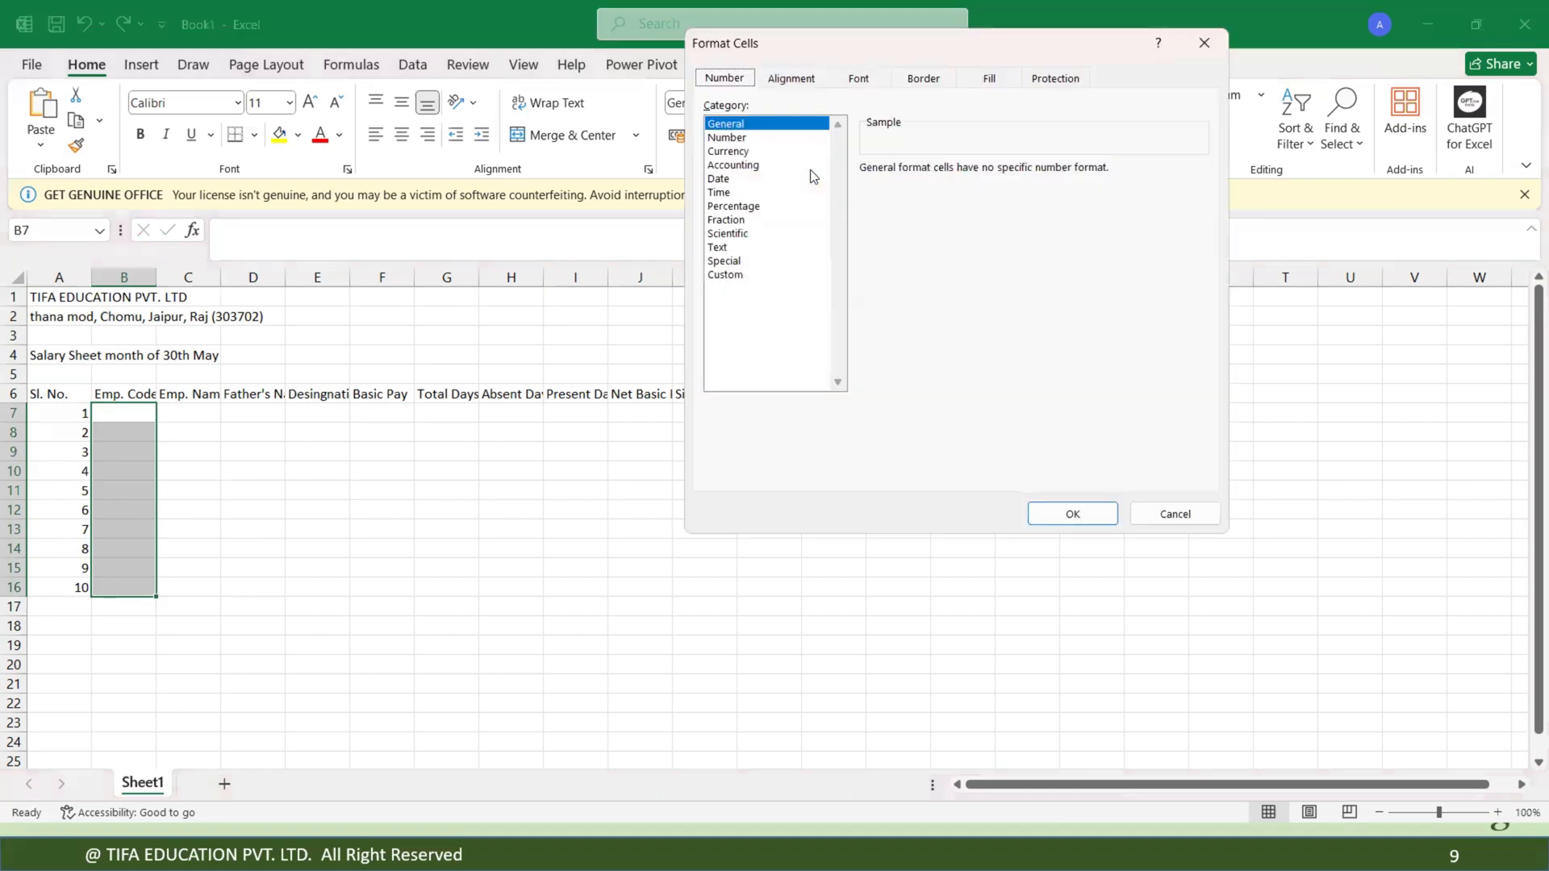
{"action": "left_click", "coordinate": [730, 275]}
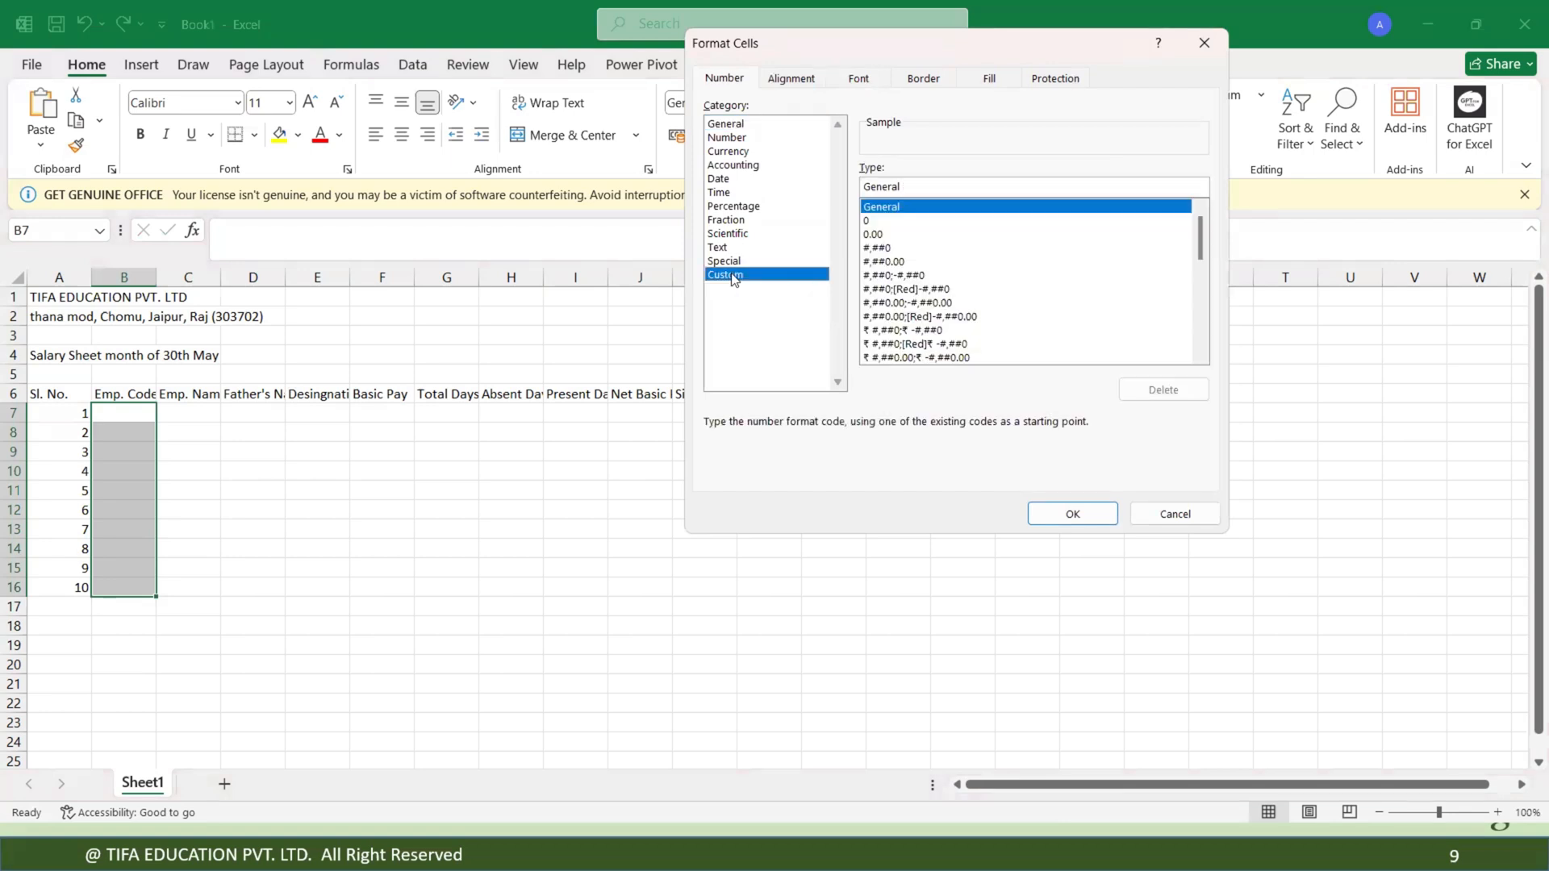
{"action": "left_click", "coordinate": [907, 187]}
{"action": "key", "text": "BackSpace"}
{"action": "key", "text": "BackSpace"}
{"action": "key", "text": "BackSpace"}
{"action": "key", "text": "BackSpace"}
{"action": "key", "text": "BackSpace"}
{"action": "key", "text": "BackSpace"}
{"action": "key", "text": "BackSpace"}
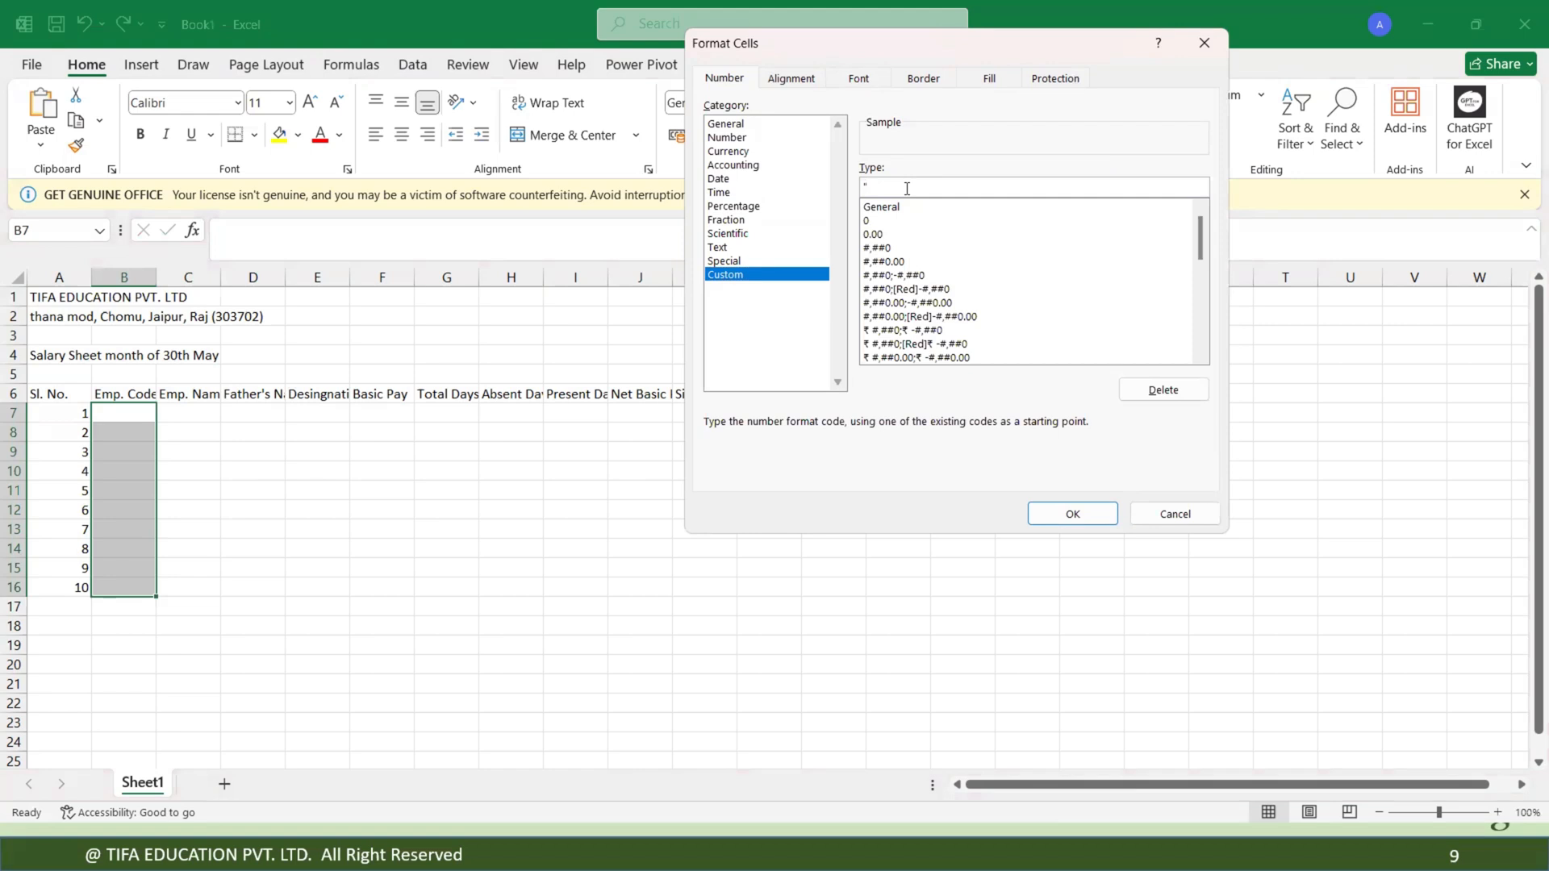
{"action": "type", "text": "TIFA\"-000"}
{"action": "left_click", "coordinate": [1076, 514]}
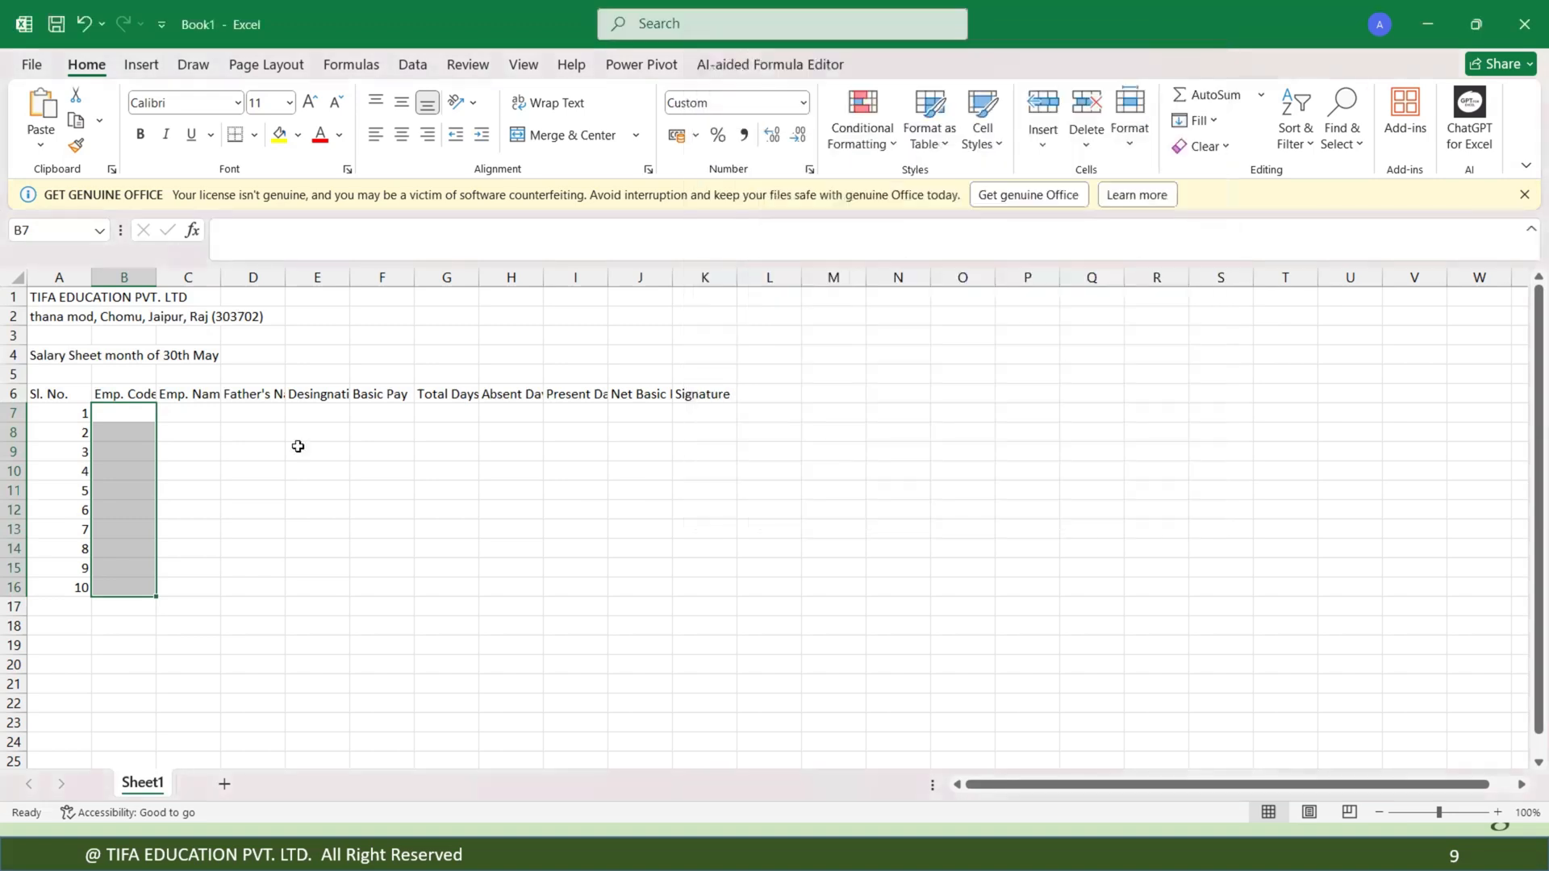
Test the code format by entering 1 and 2 in B7 and B8, then clear the cells.
{"action": "left_click", "coordinate": [138, 412]}
{"action": "type", "text": "1"}
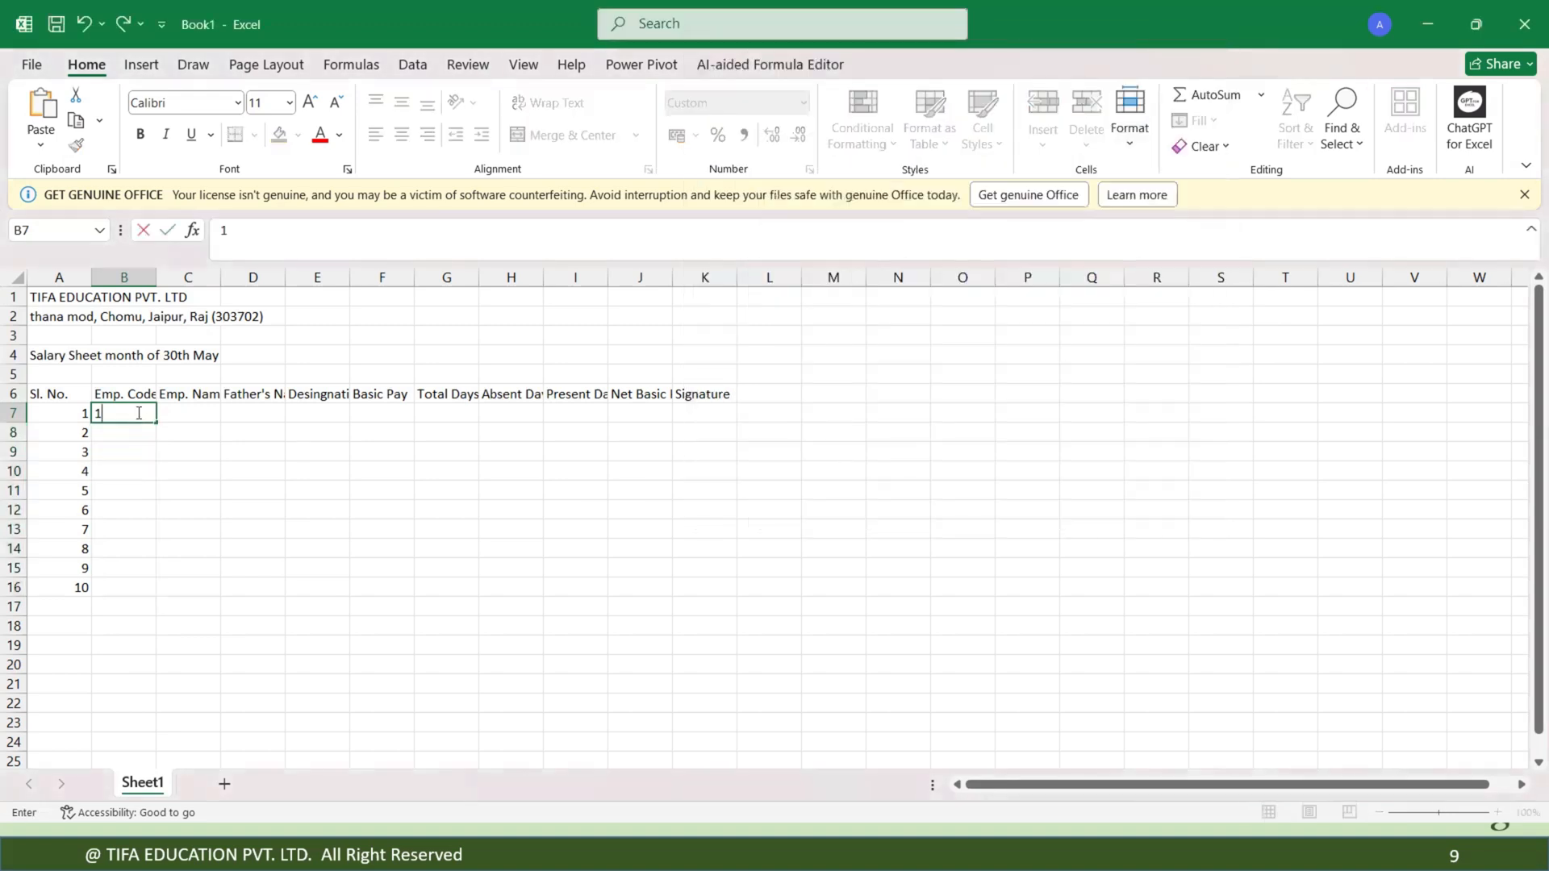
{"action": "key", "text": "Return"}
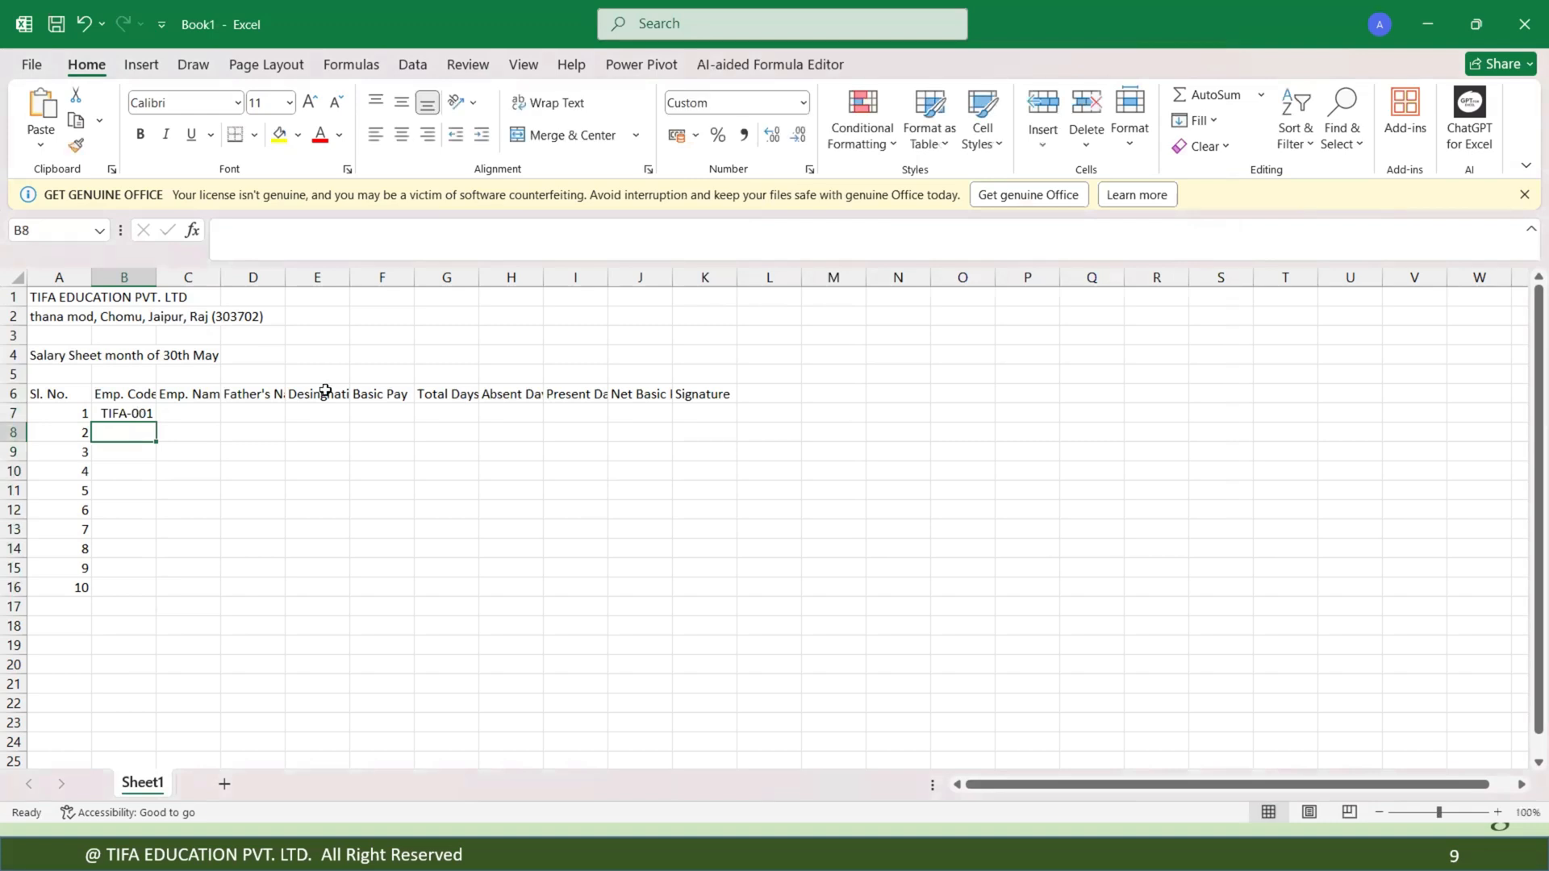
{"action": "type", "text": "2"}
{"action": "key", "text": "Return"}
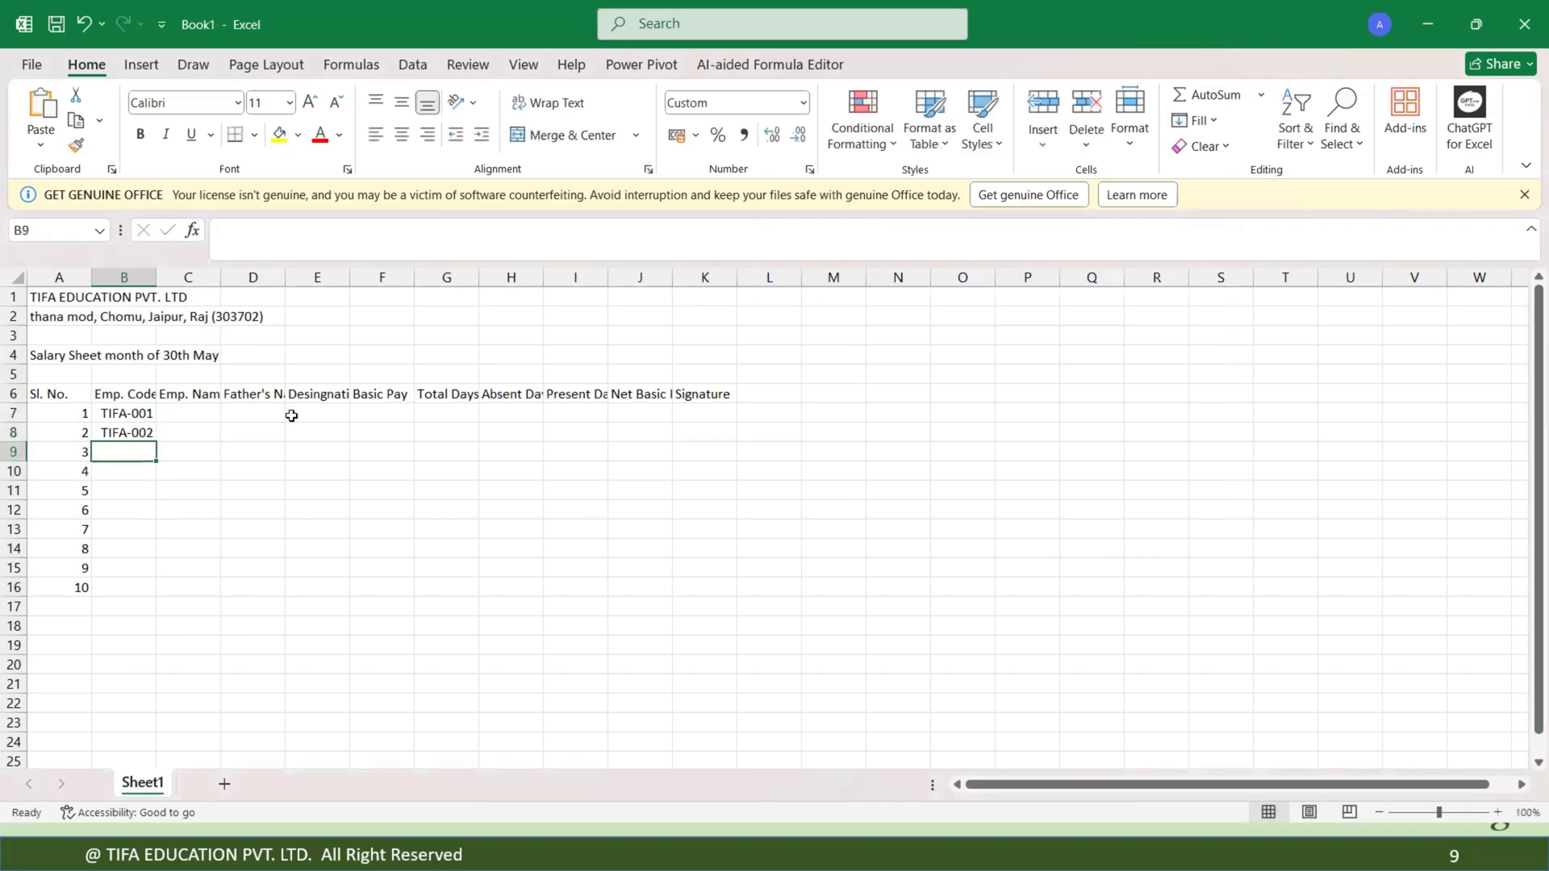
{"action": "left_click_drag", "start_coordinate": [127, 413], "coordinate": [134, 578]}
{"action": "key", "text": "Delete"}
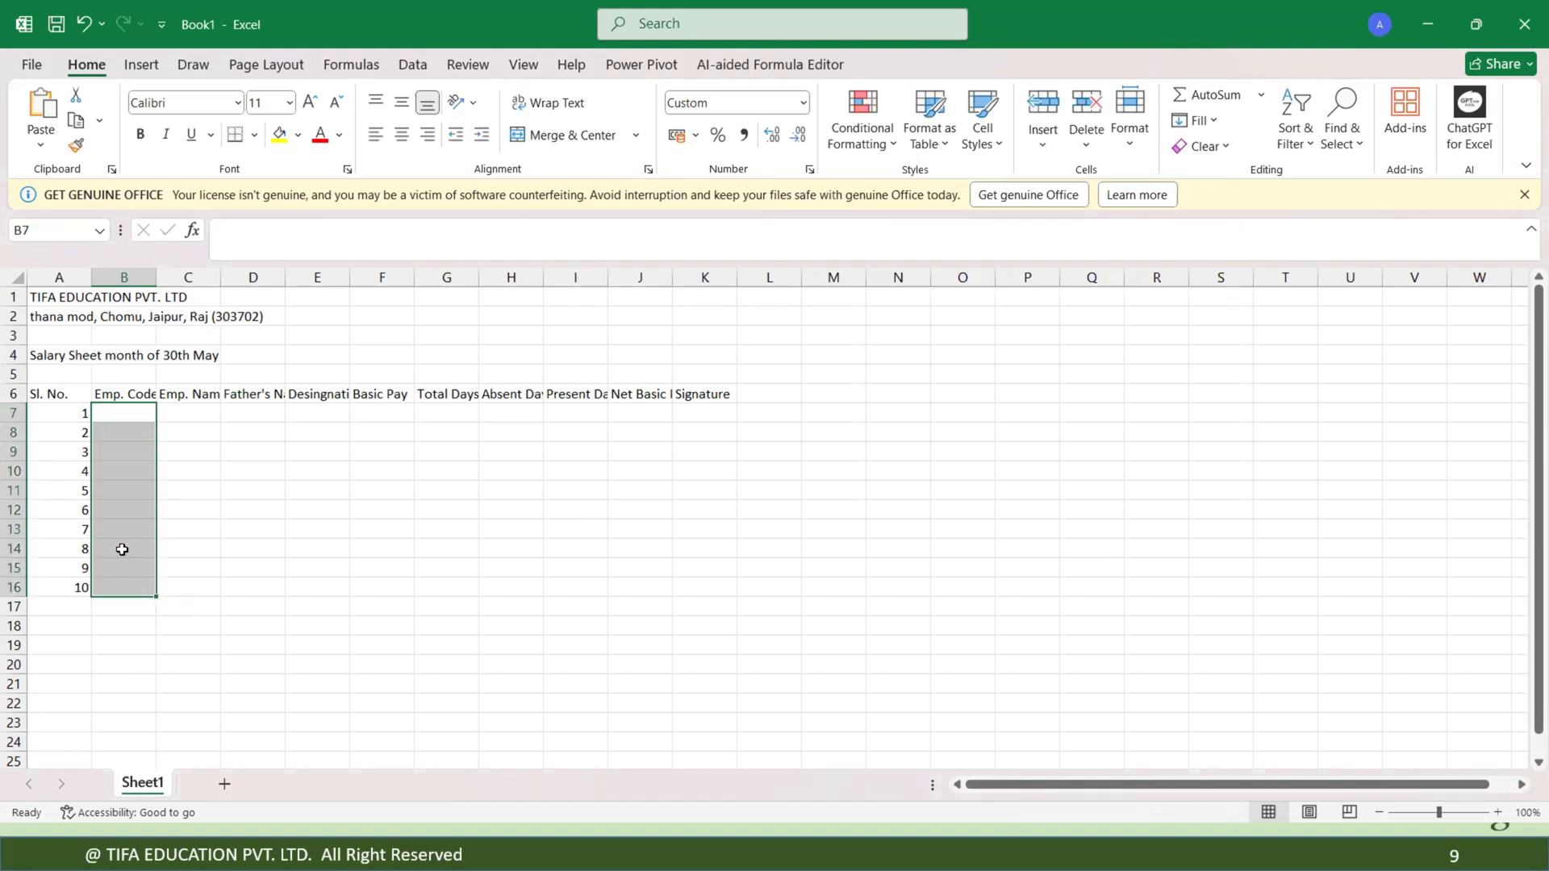
Reapply the custom number format "TIFA"-000 to B7 through B16.
{"action": "left_click_drag", "start_coordinate": [118, 413], "coordinate": [115, 584]}
{"action": "left_click", "coordinate": [810, 171]}
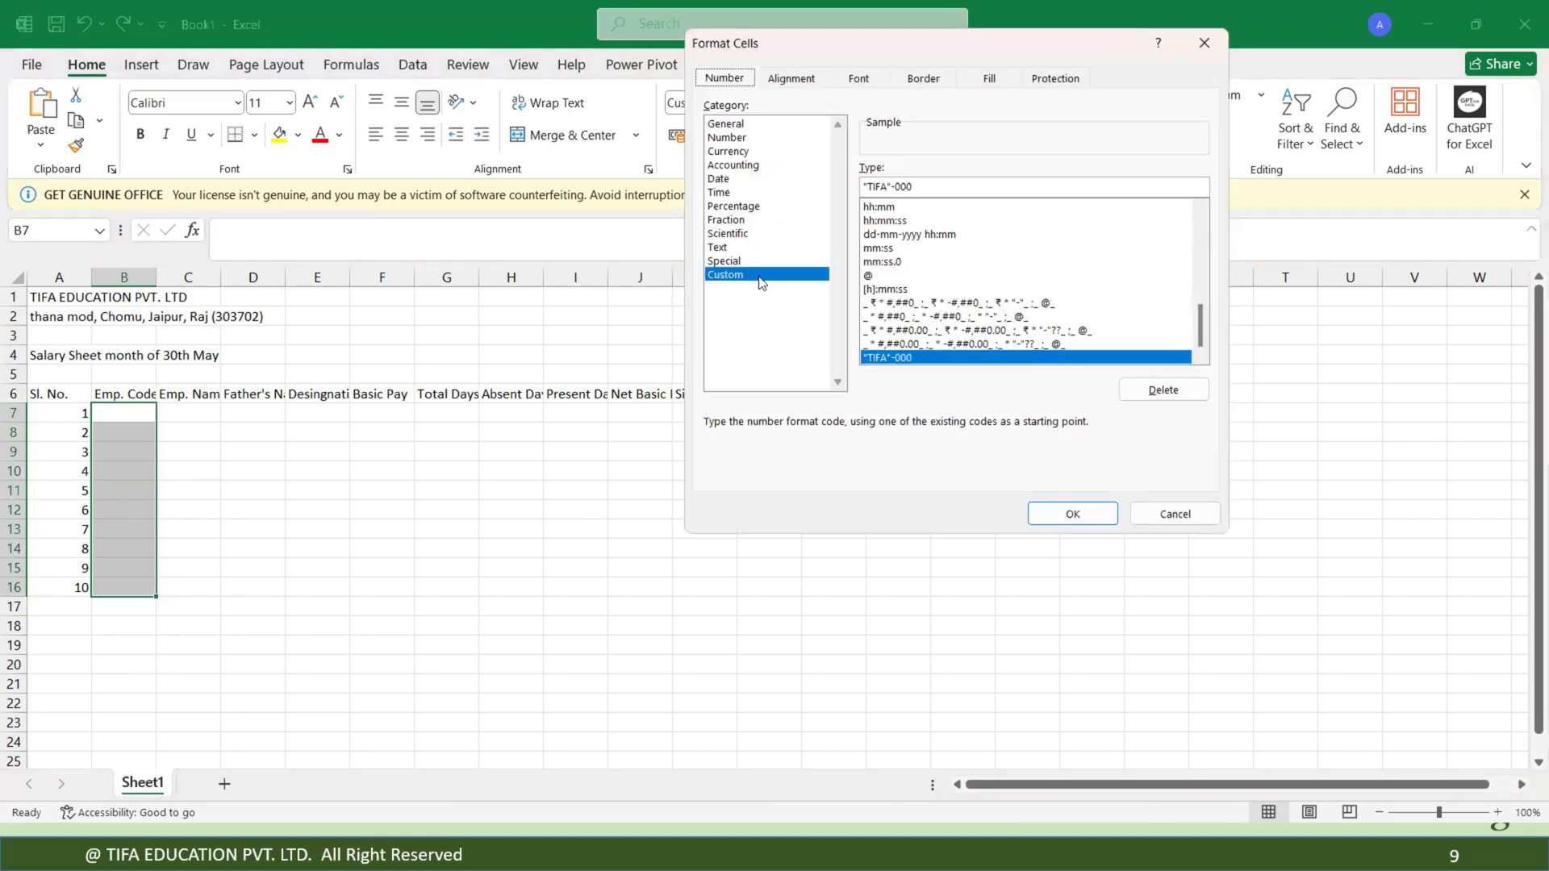
{"action": "left_click", "coordinate": [921, 186]}
{"action": "key", "text": "BackSpace"}
{"action": "key", "text": "BackSpace"}
{"action": "key", "text": "BackSpace"}
{"action": "key", "text": "BackSpace"}
{"action": "key", "text": "BackSpace"}
{"action": "key", "text": "BackSpace"}
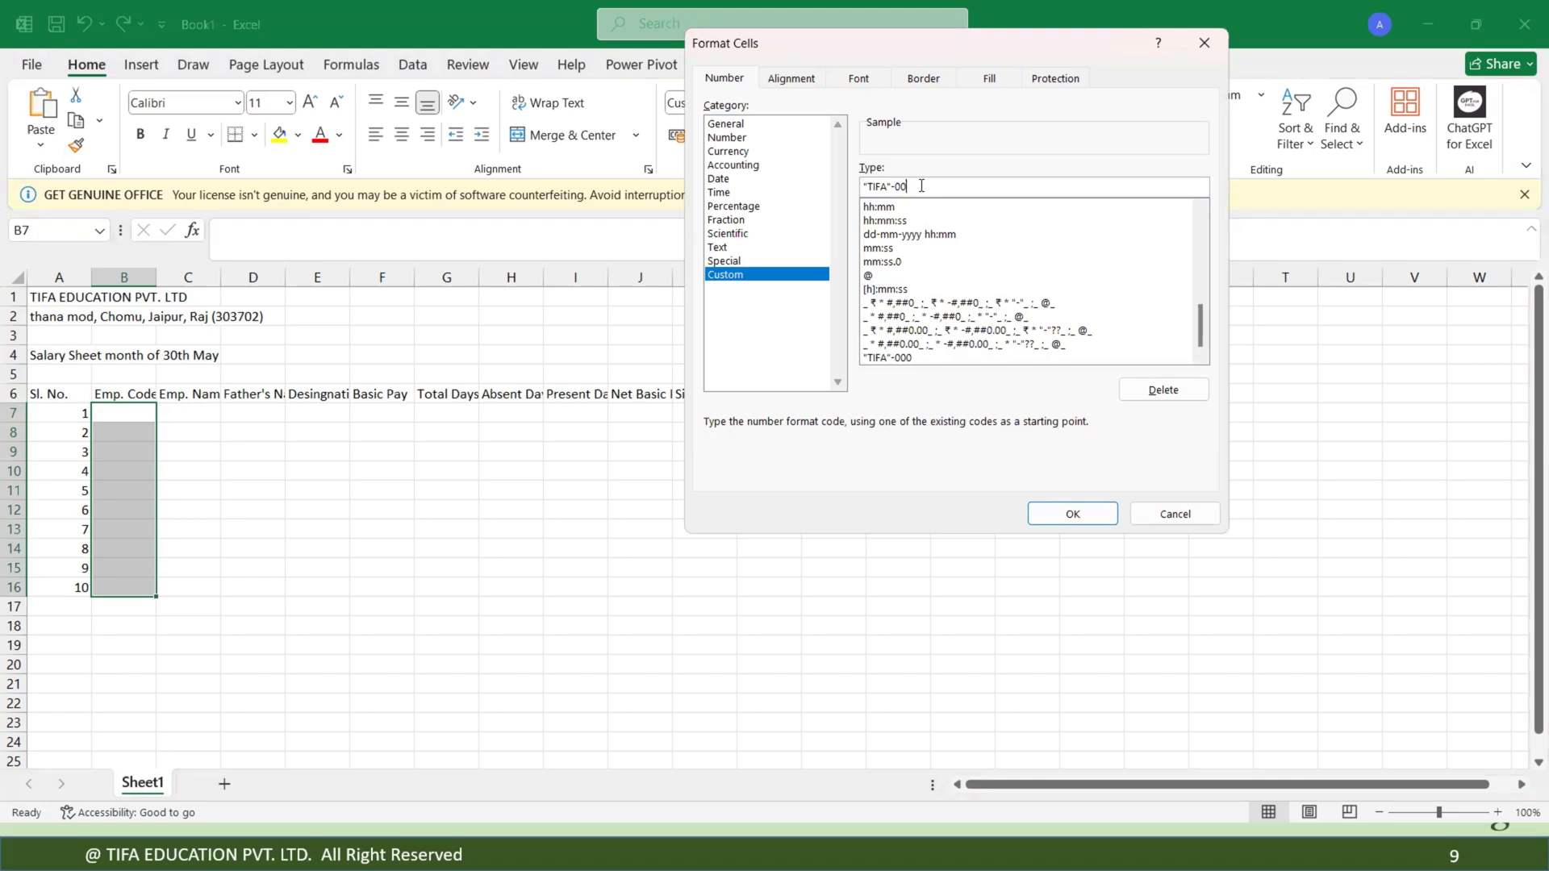
{"action": "key", "text": "BackSpace"}
{"action": "key", "text": "BackSpace"}
{"action": "key", "text": "BackSpace"}
{"action": "key", "text": "BackSpace"}
{"action": "type", "text": "\"TIFA\"-000"}
{"action": "left_click", "coordinate": [1066, 513]}
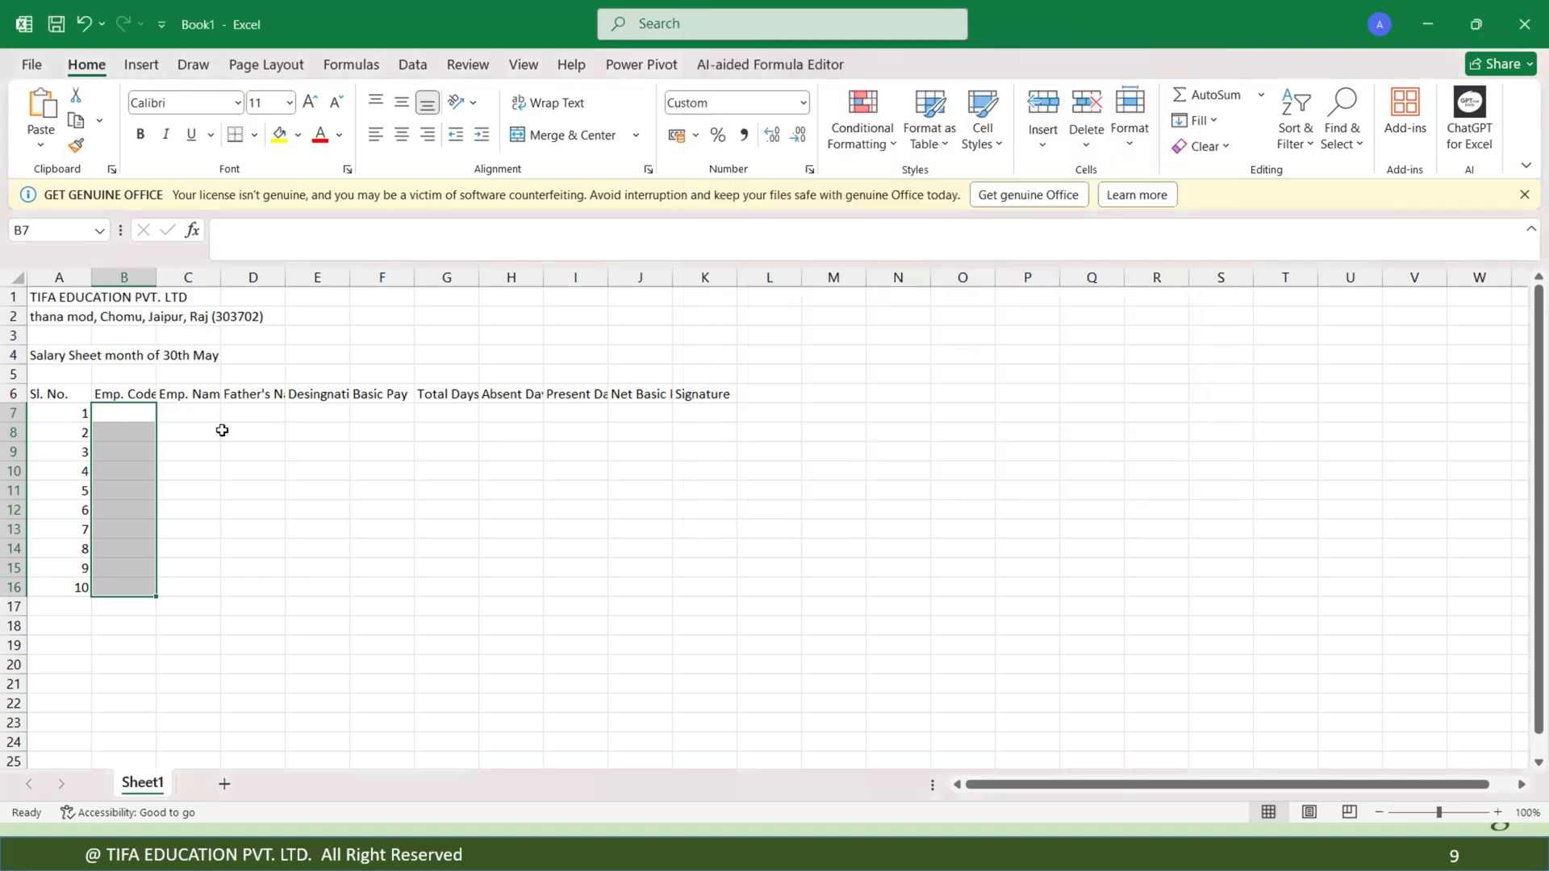
Enter 1 and 2 in B7 and B8 and fill the employee codes down as a series to B16.
{"action": "left_click", "coordinate": [138, 419]}
{"action": "type", "text": "1"}
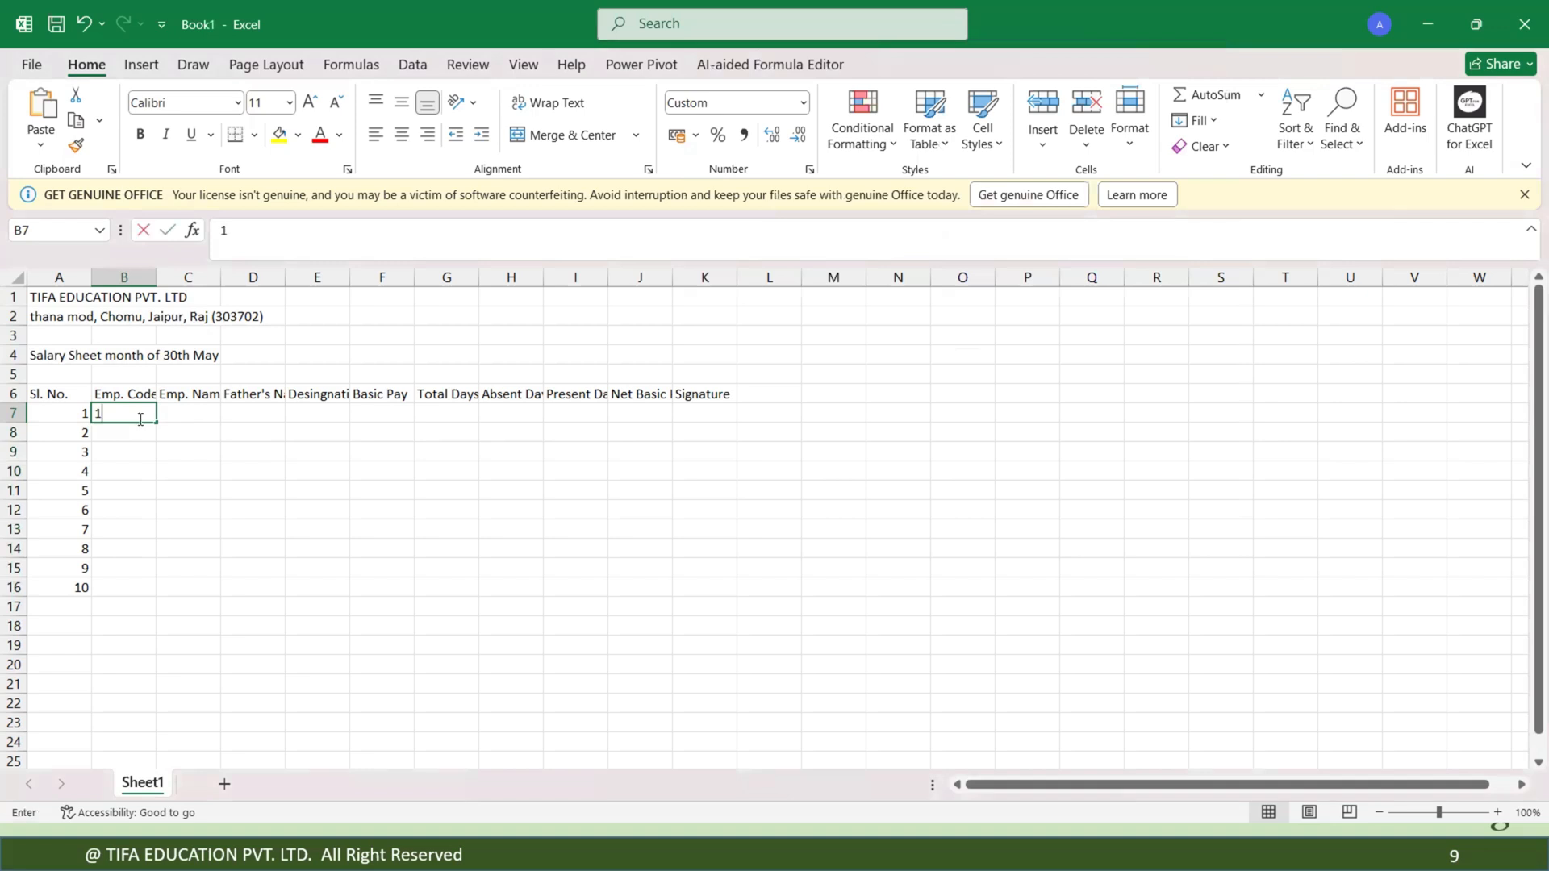
{"action": "key", "text": "Return"}
{"action": "type", "text": "2"}
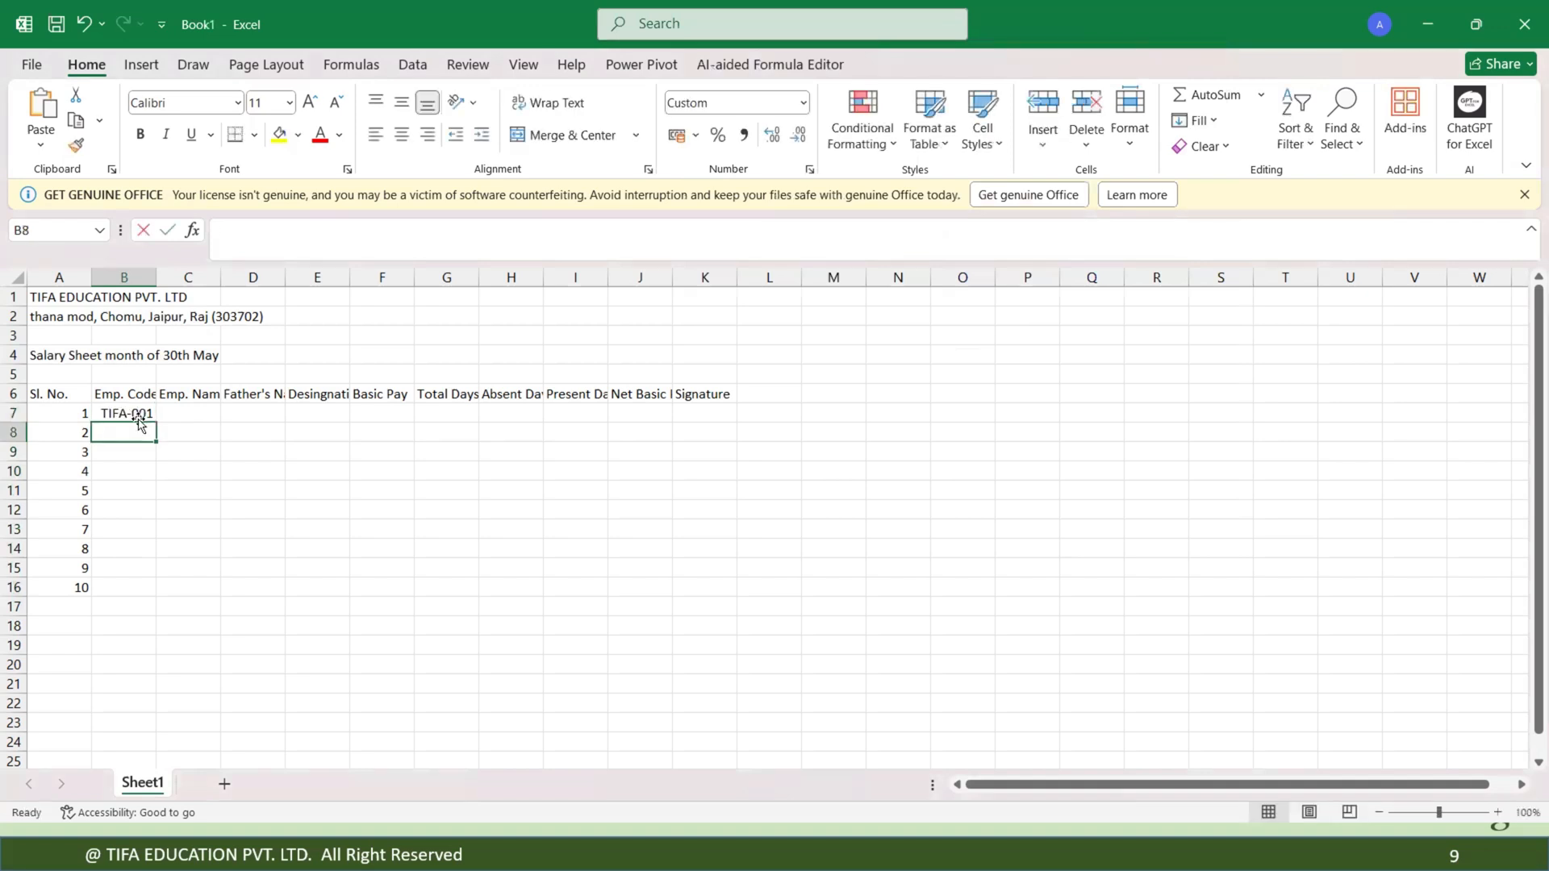
{"action": "key", "text": "Return"}
{"action": "left_click_drag", "start_coordinate": [138, 418], "coordinate": [155, 597]}
{"action": "left_click", "coordinate": [189, 412]}
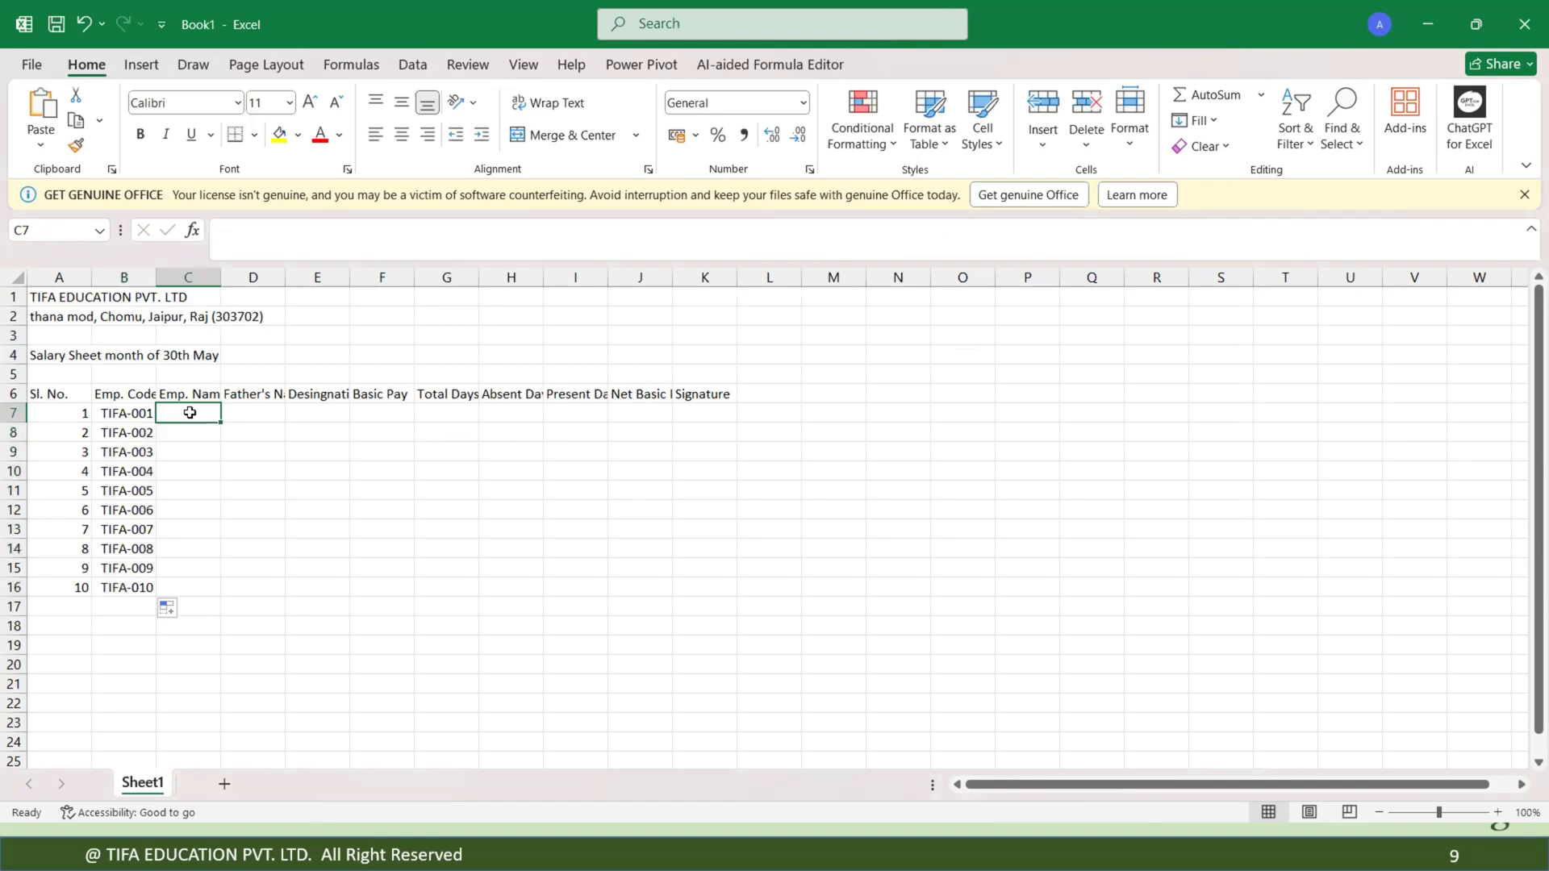
Enter employee names in the Emp. Name column for rows 7 through 10.
{"action": "double_click", "coordinate": [189, 412]}
{"action": "type", "text": "Ami"}
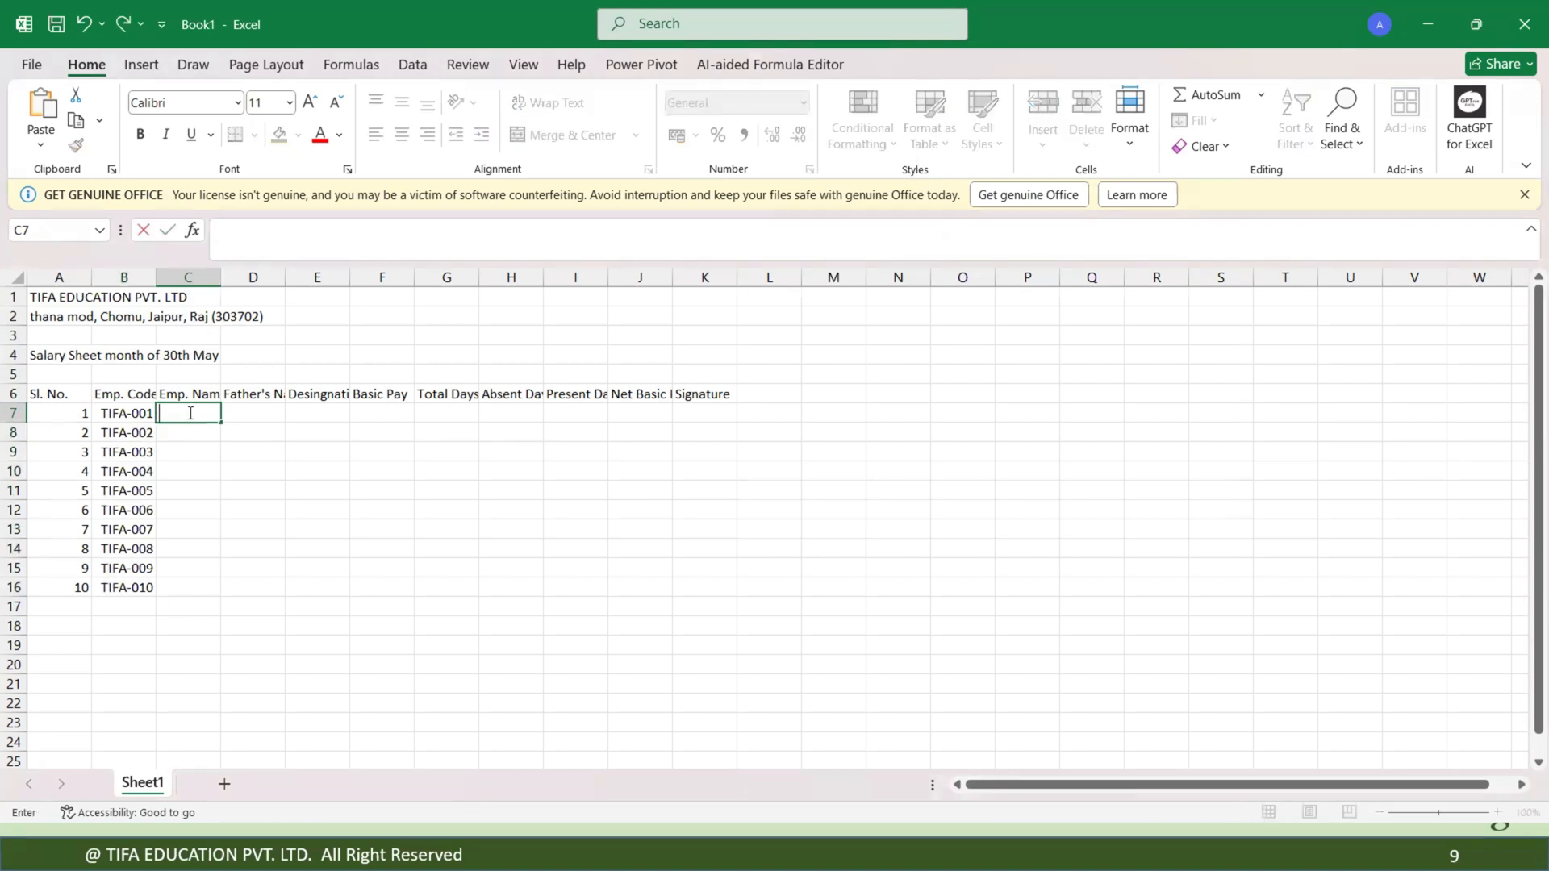
{"action": "key", "text": "BackSpace"}
{"action": "key", "text": "BackSpace"}
{"action": "type", "text": "nkit"}
{"action": "key", "text": "Return"}
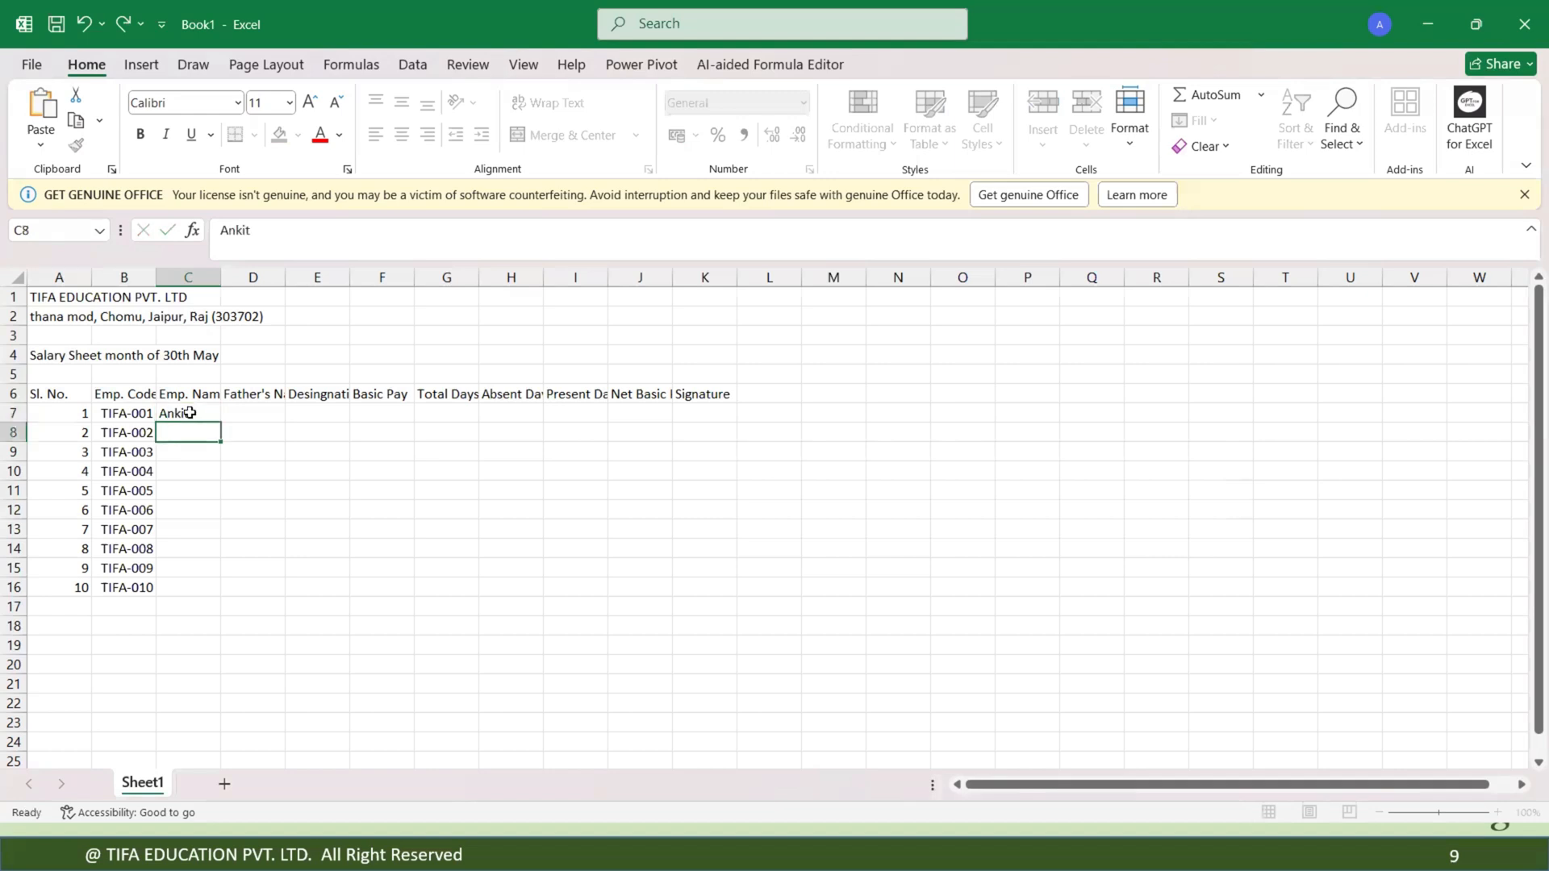
{"action": "type", "text": "Arvind"}
{"action": "key", "text": "Return"}
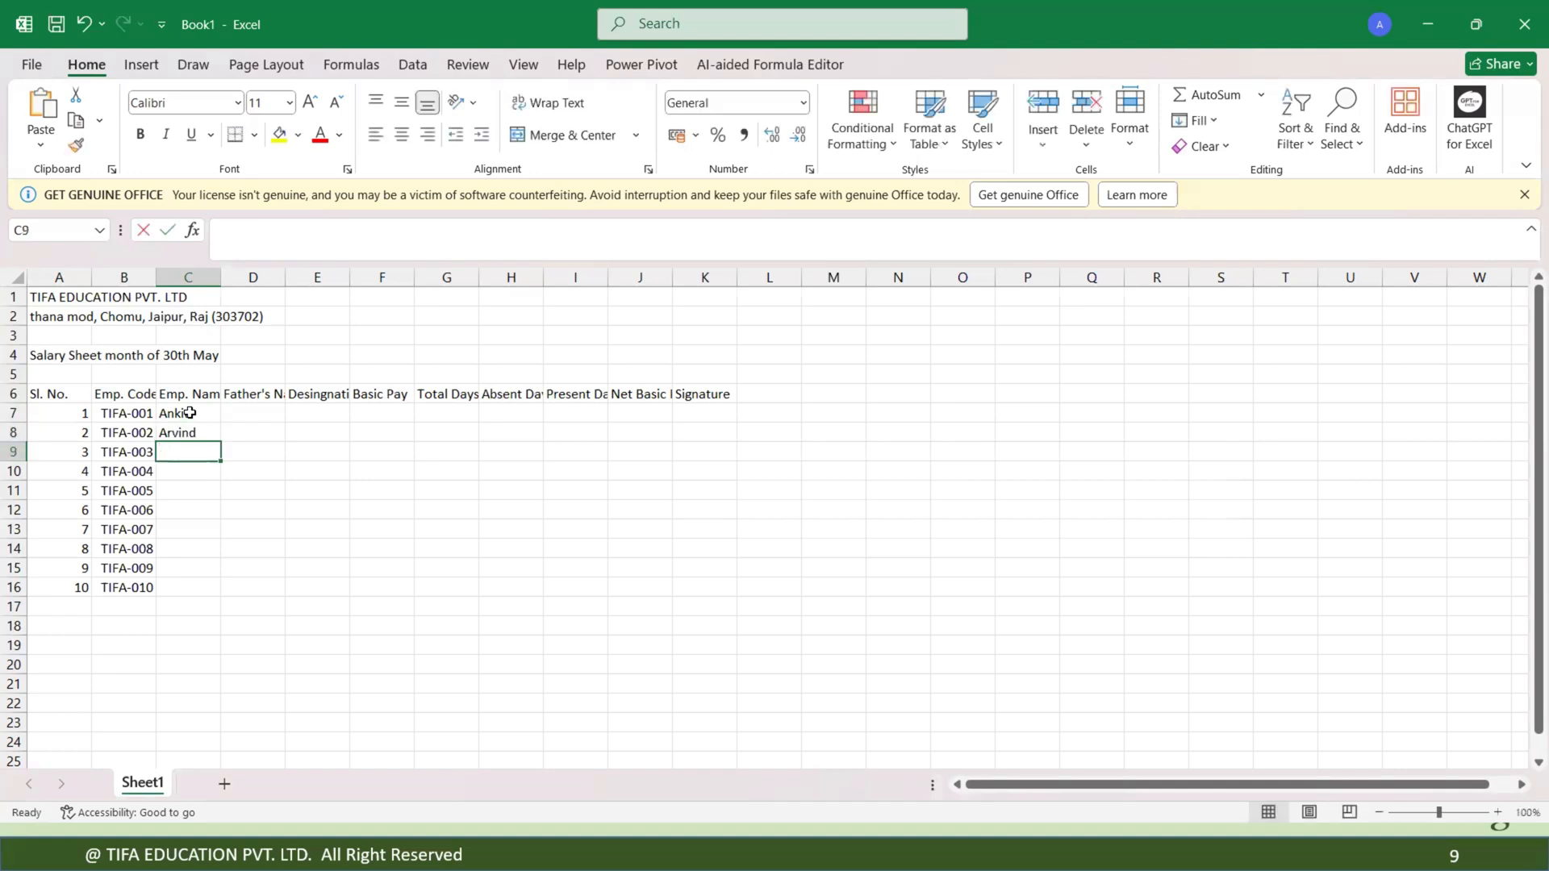
{"action": "type", "text": "Inder"}
{"action": "key", "text": "Return"}
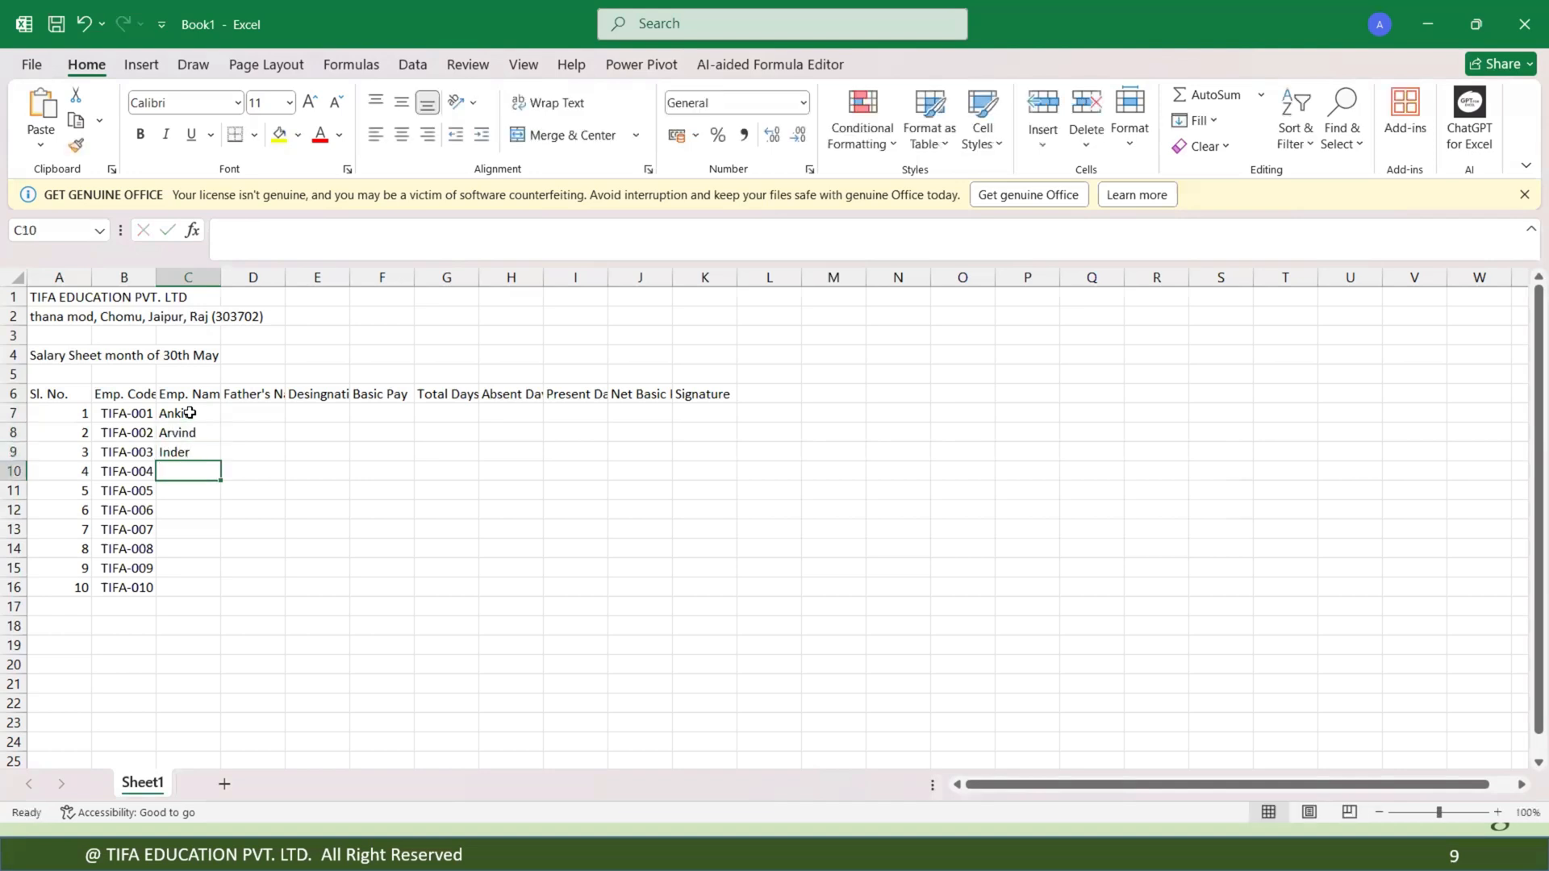
{"action": "type", "text": "Raje"}
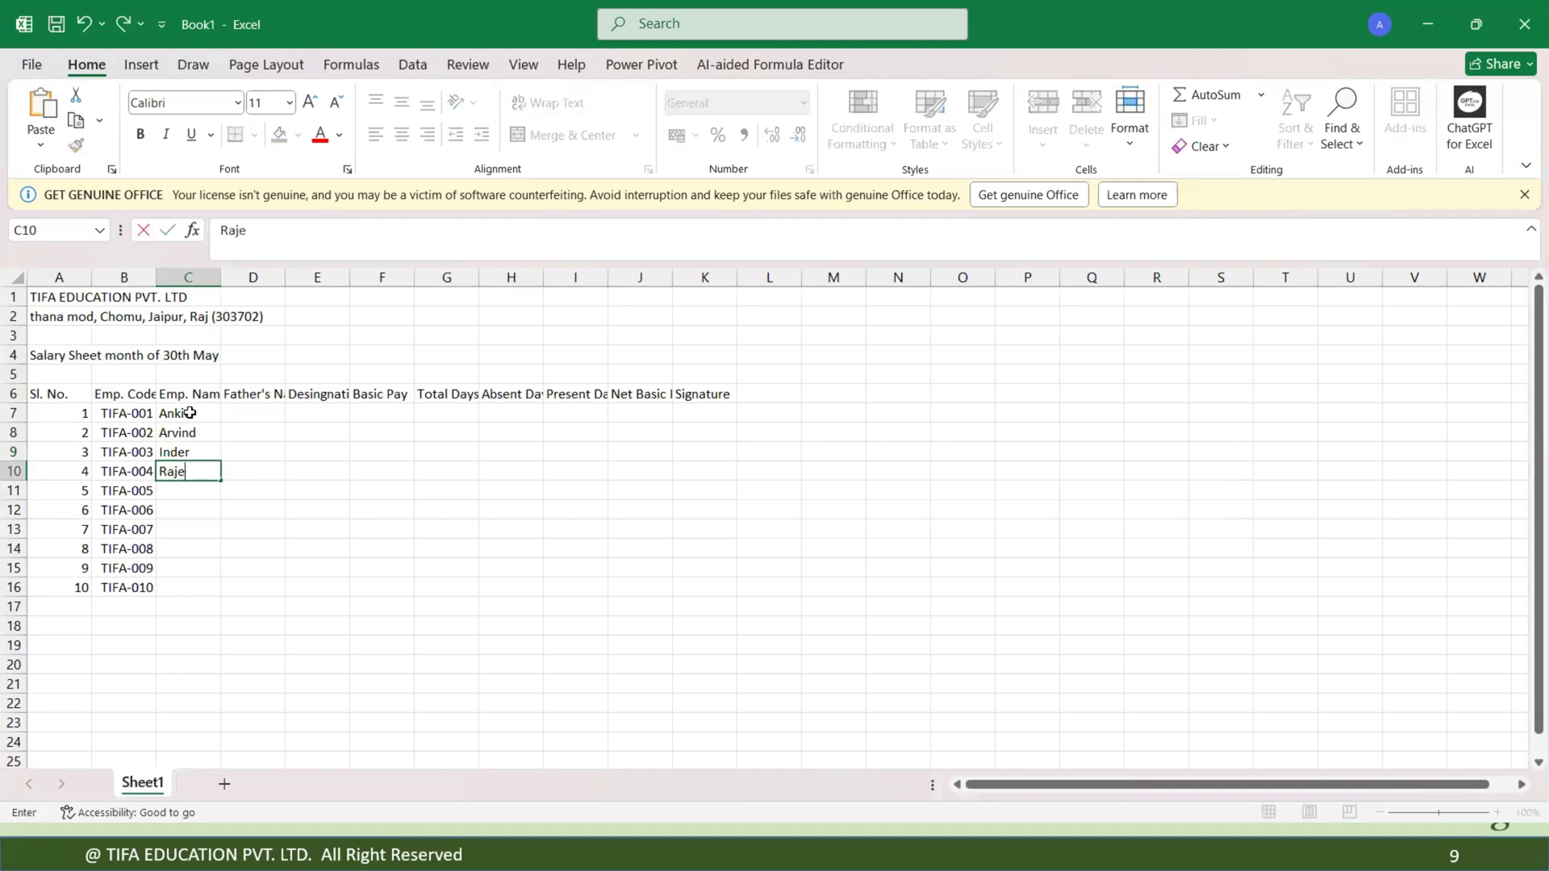
{"action": "type", "text": "nder"}
{"action": "key", "text": "Return"}
Enter the remaining employee names in the Emp. Name column for rows 11 through 16.
{"action": "type", "text": "Amit"}
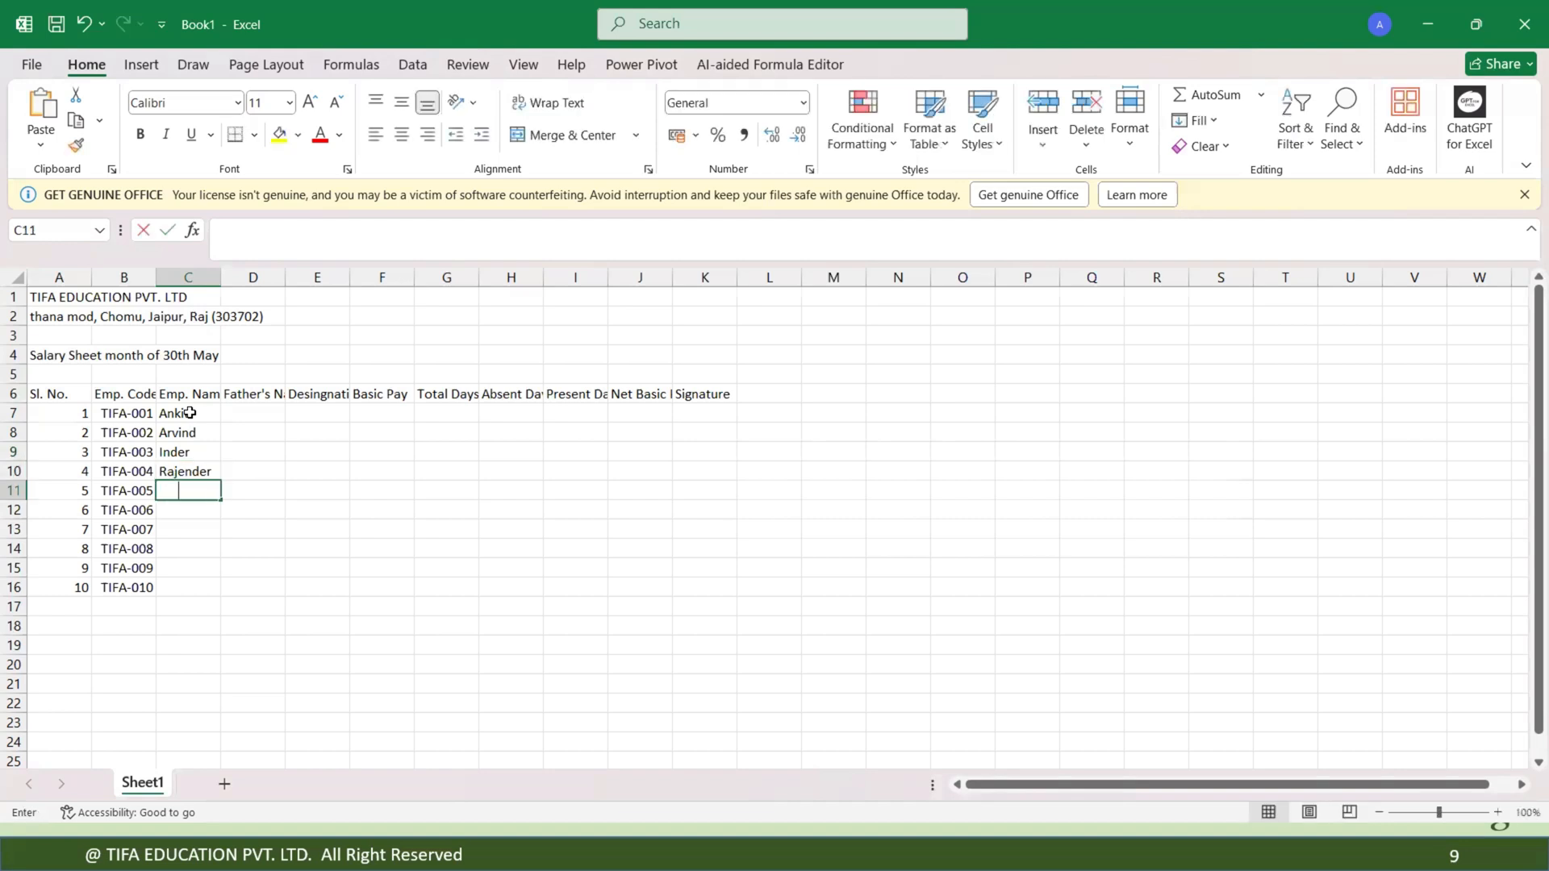
{"action": "key", "text": "Return"}
{"action": "type", "text": "Rahul"}
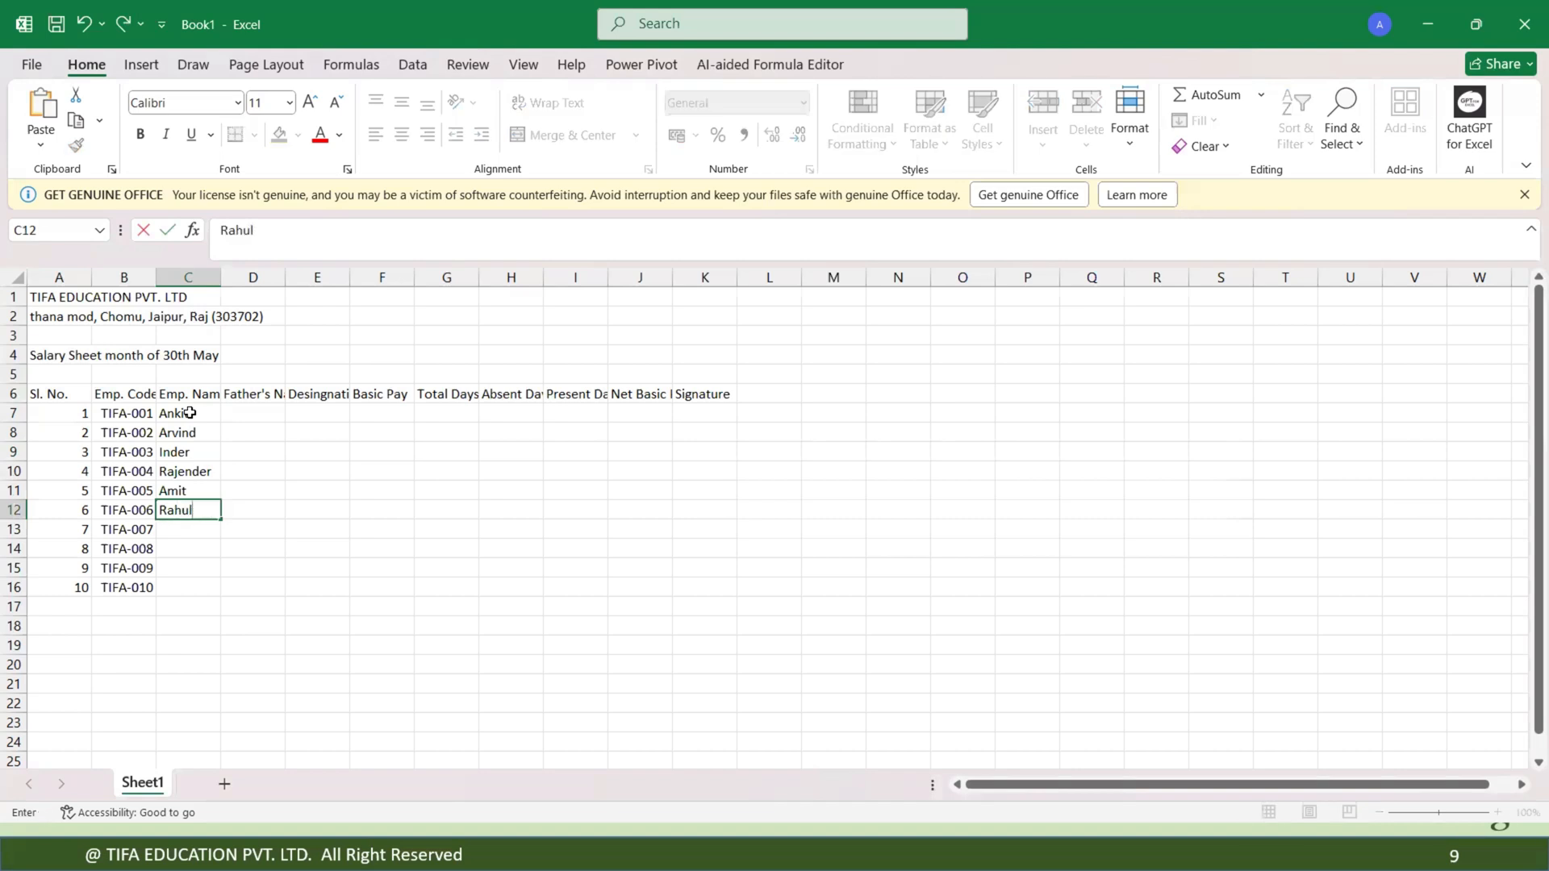
{"action": "key", "text": "Return"}
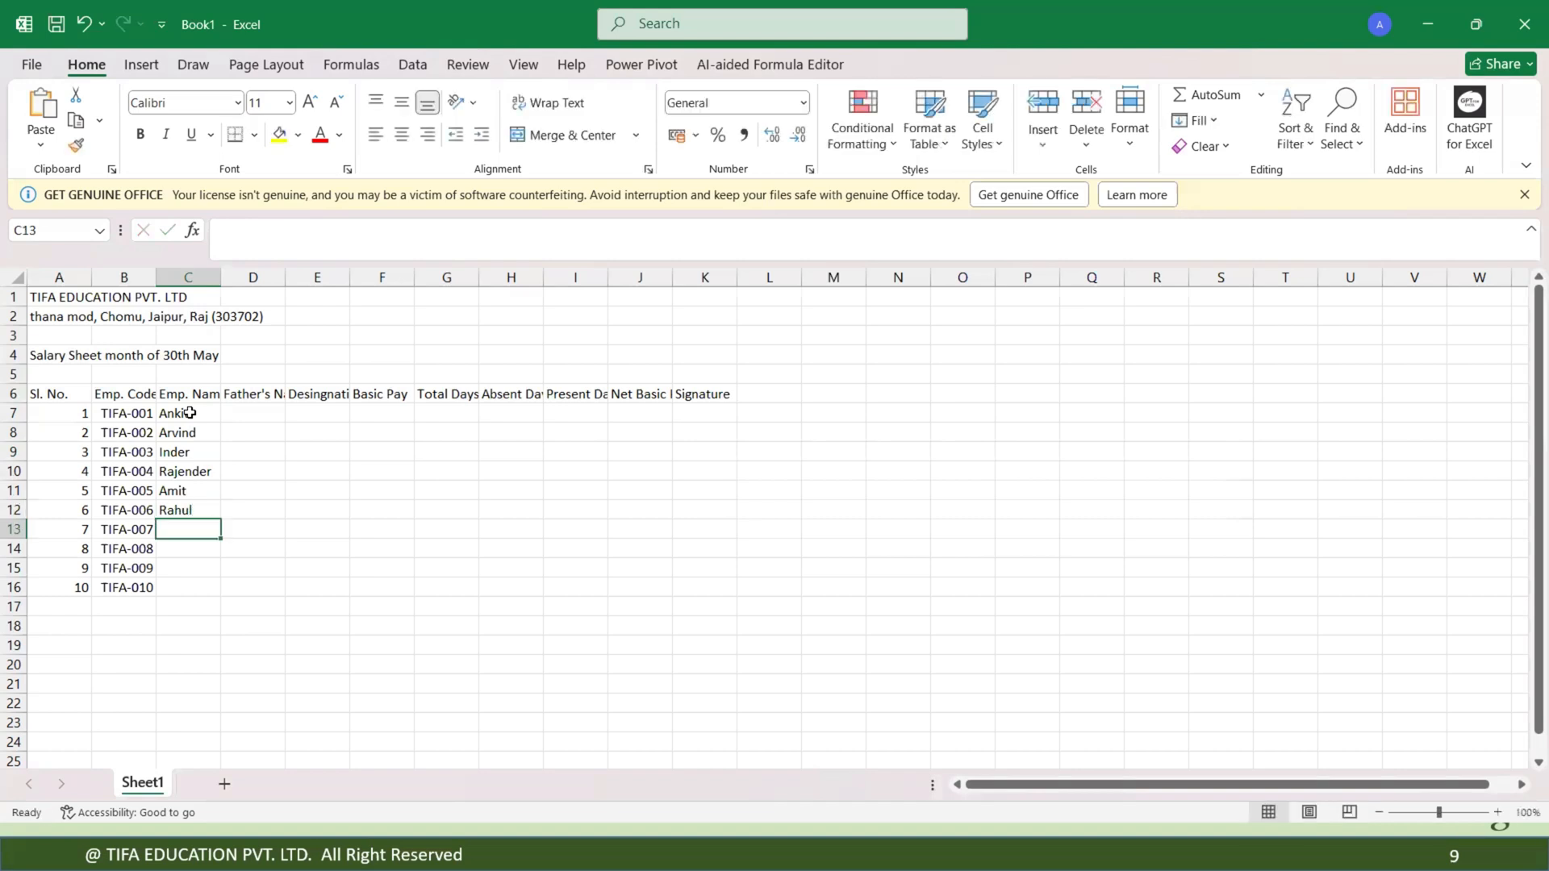
{"action": "type", "text": "Sumi"}
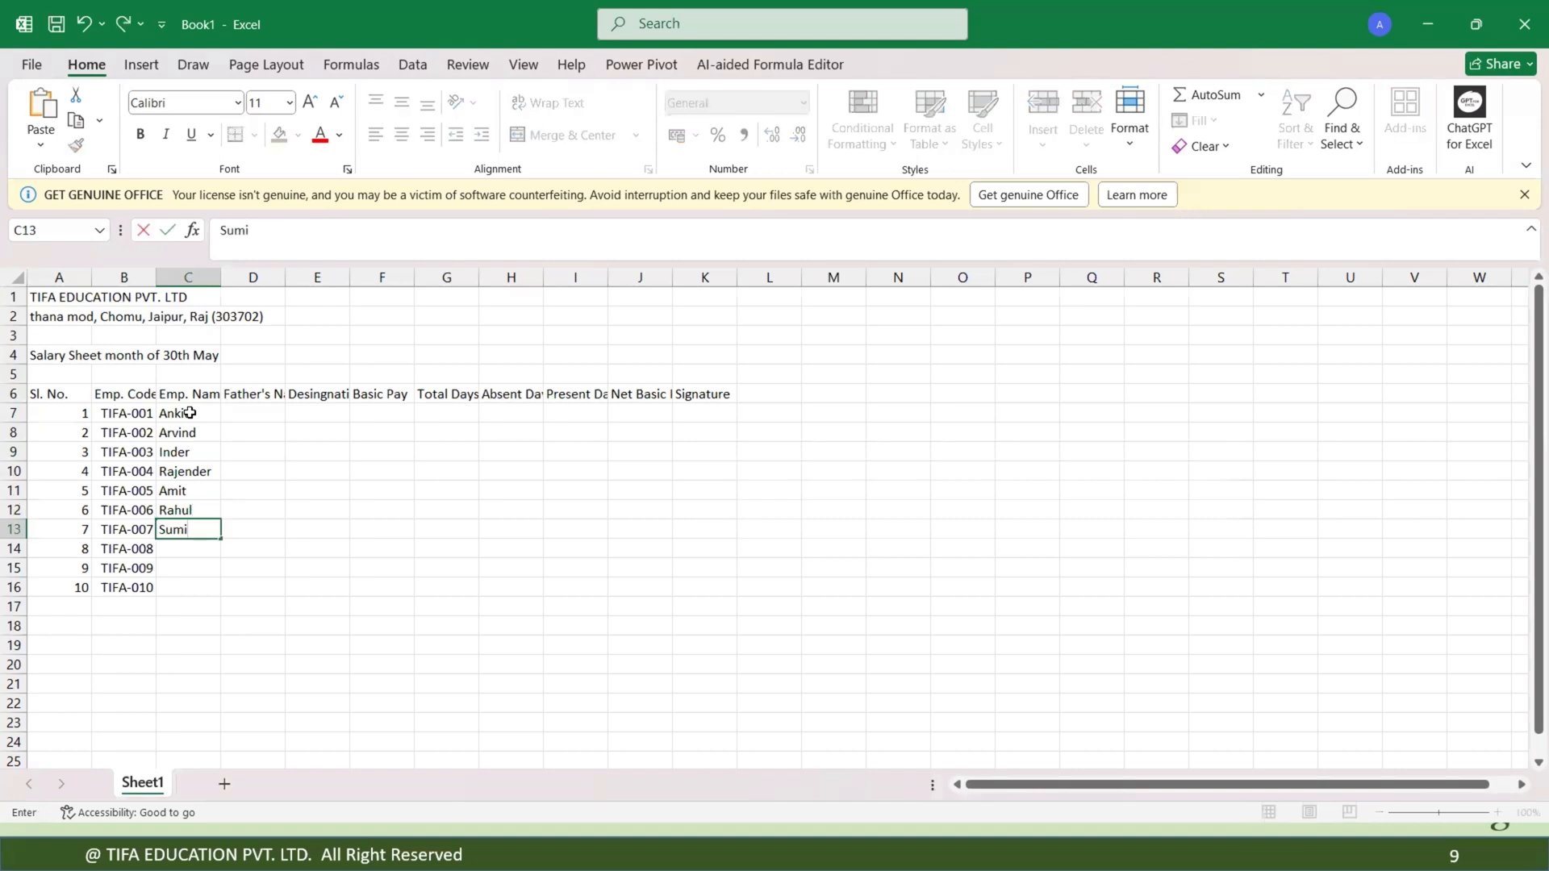
{"action": "type", "text": "t"}
{"action": "key", "text": "Return"}
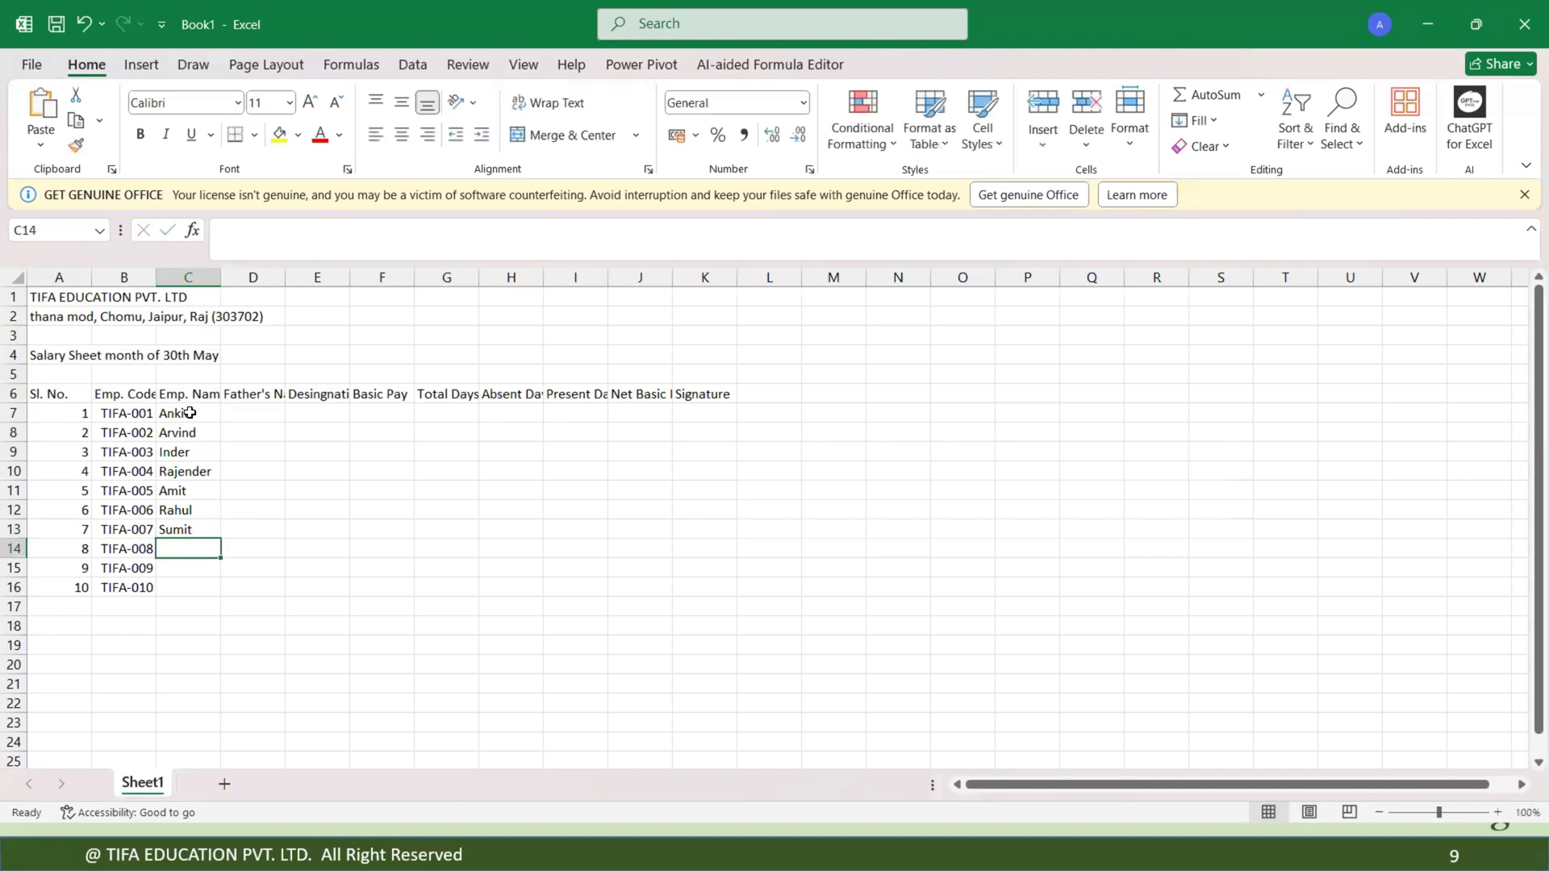
{"action": "type", "text": "Anuj"}
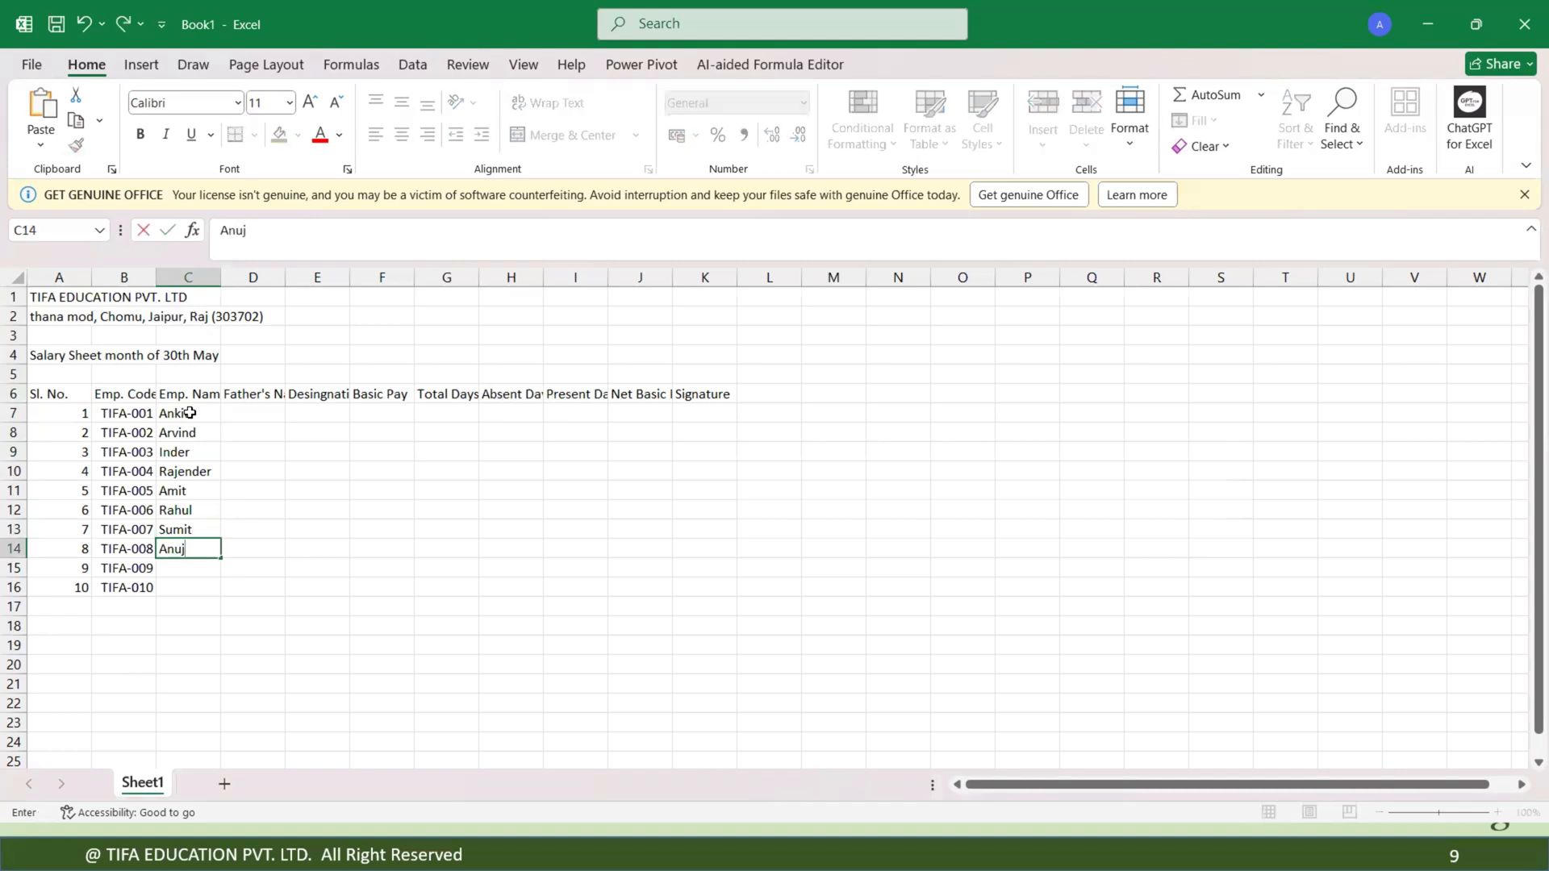
{"action": "key", "text": "Return"}
{"action": "type", "text": "Jitender"}
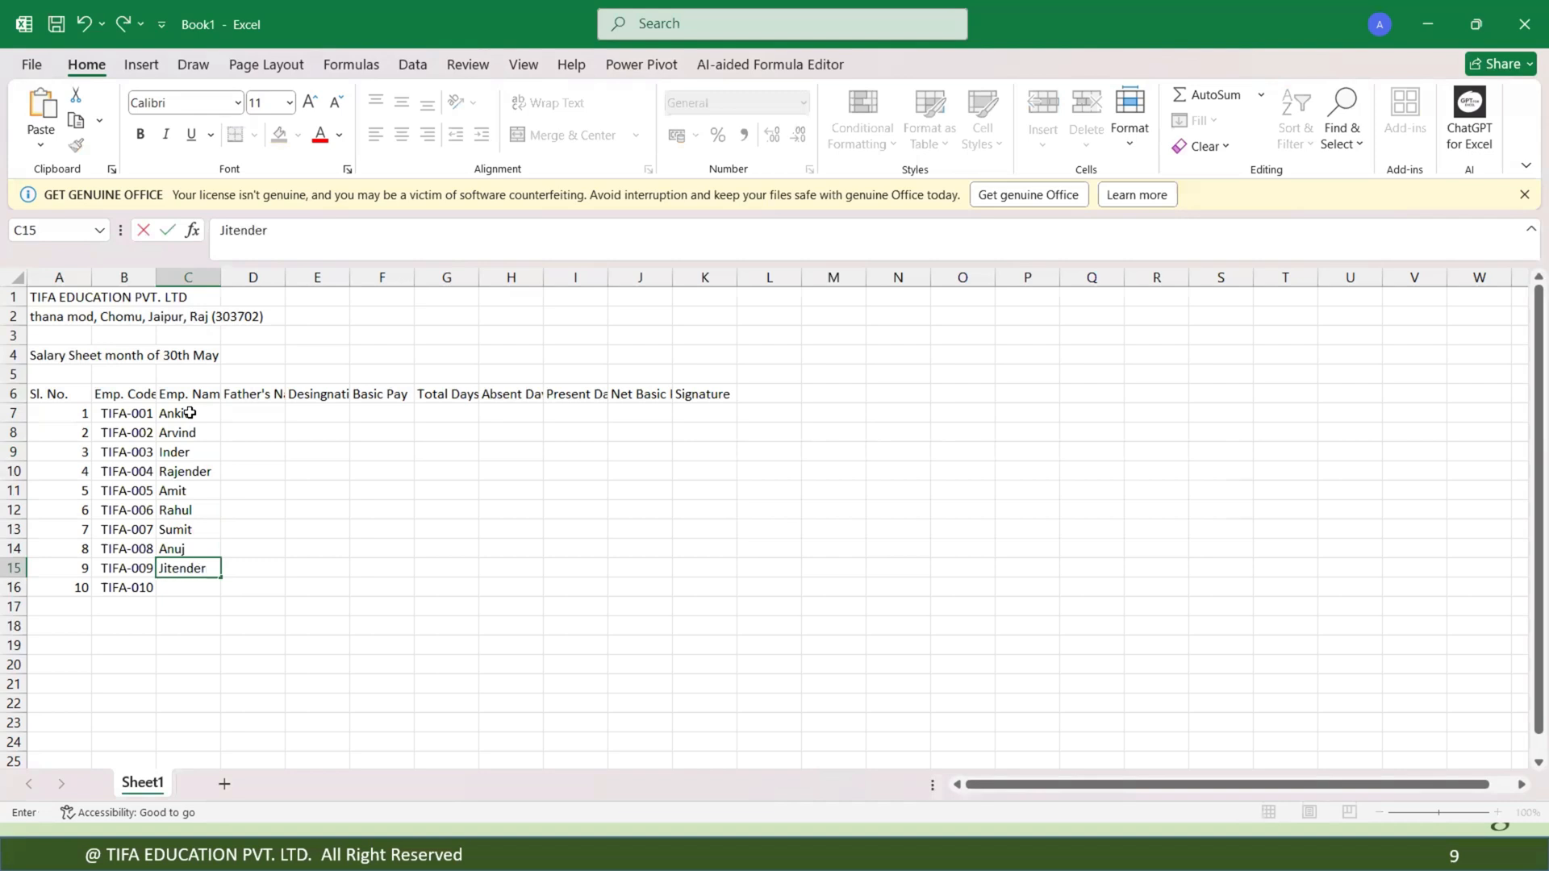
{"action": "key", "text": "Return"}
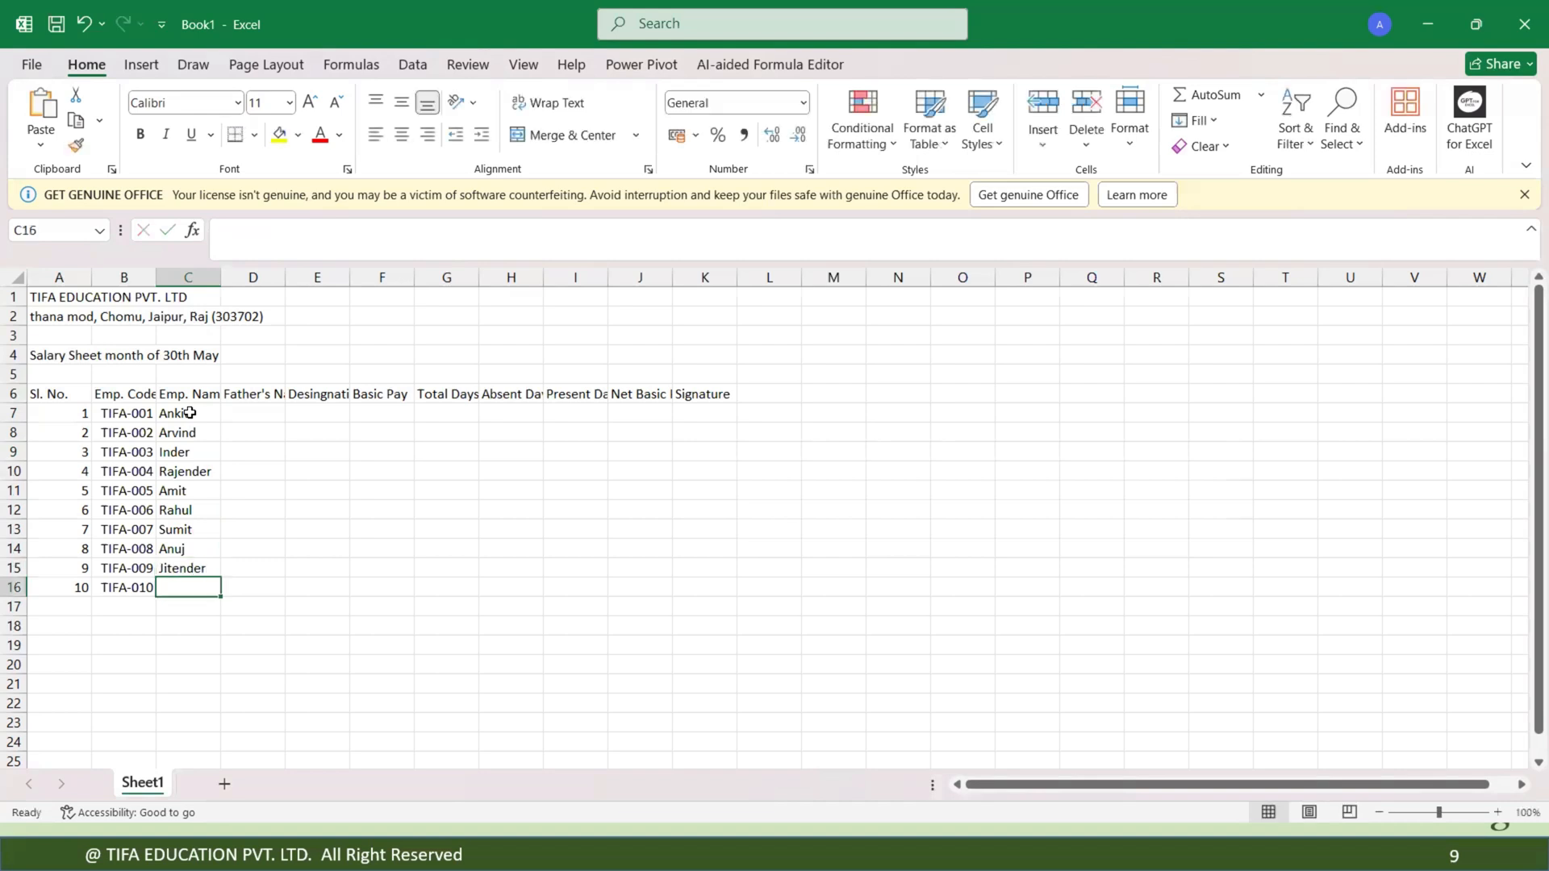
{"action": "type", "text": "Ramesh"}
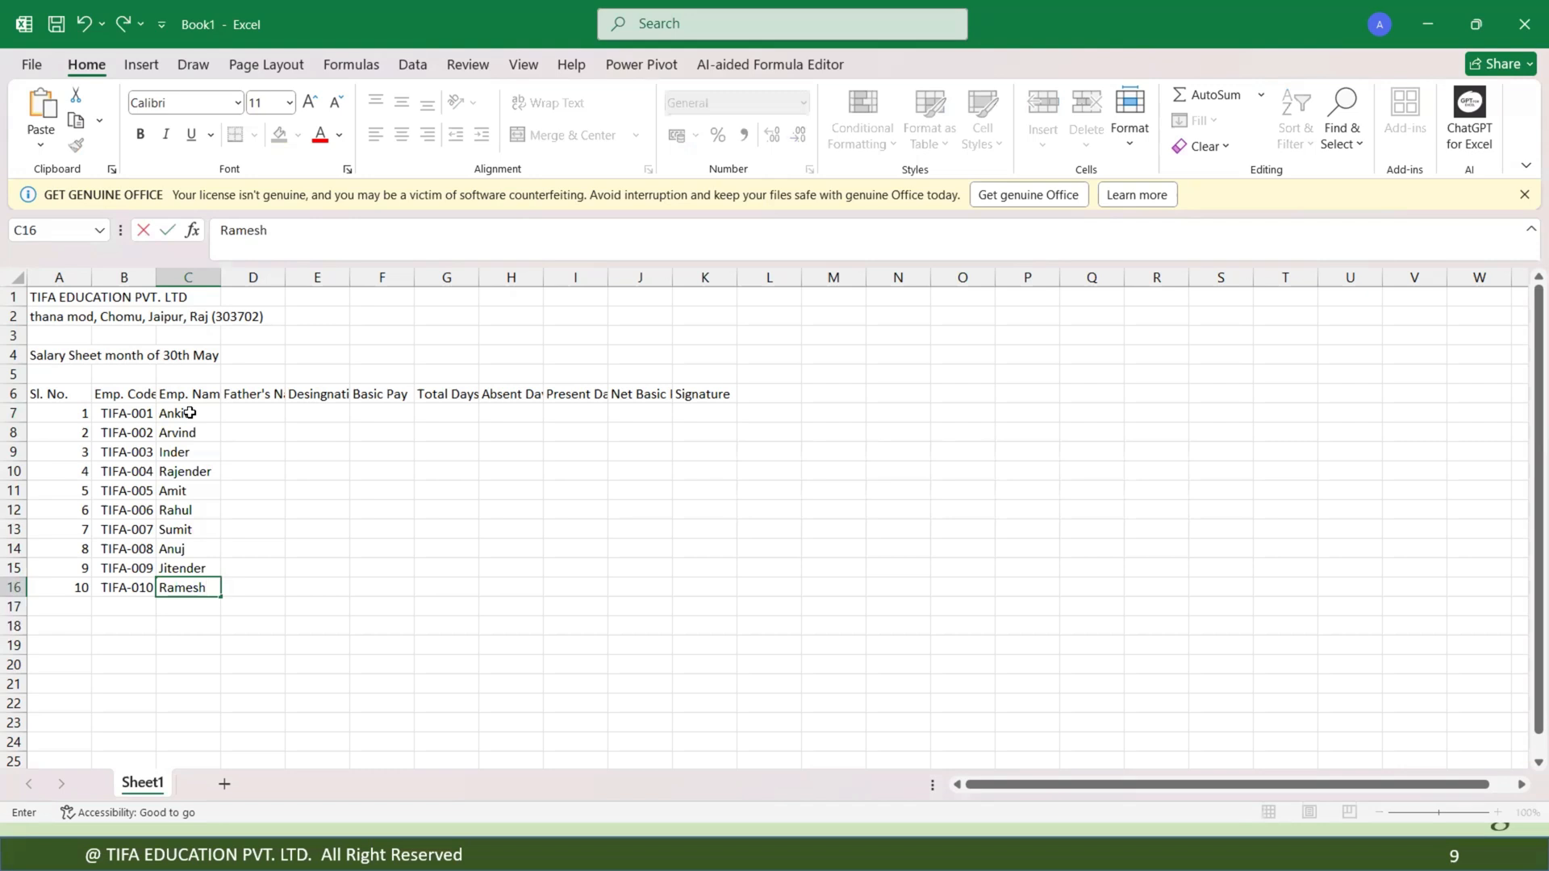
{"action": "key", "text": "Return"}
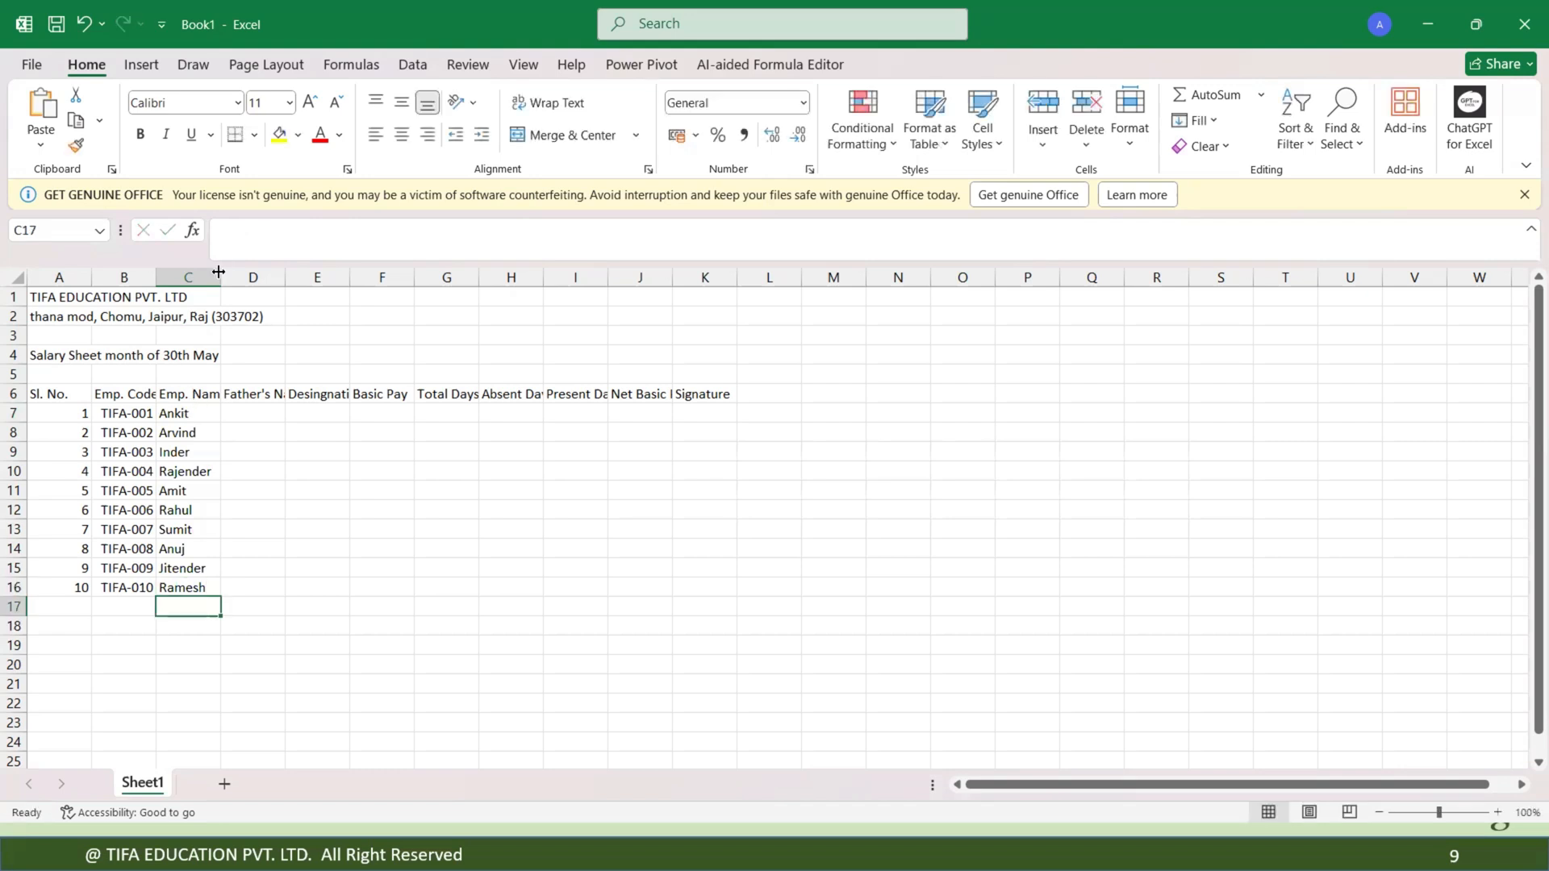
Widen column C slightly and fill the Father's Name heading down into D7 through D16 as placeholder text.
{"action": "left_click_drag", "start_coordinate": [219, 272], "coordinate": [220, 275]}
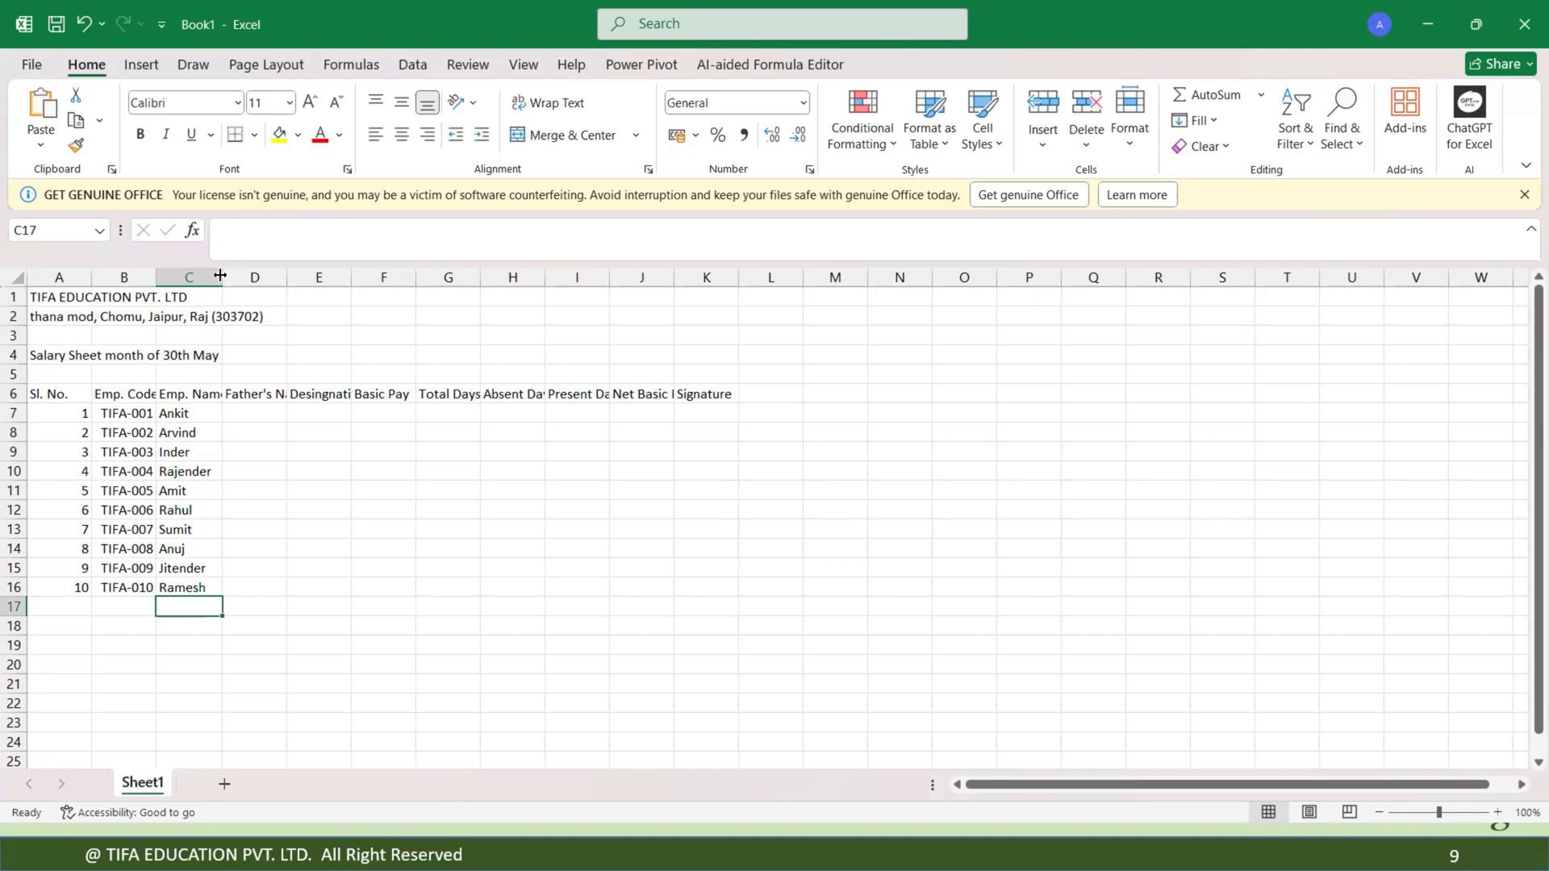
{"action": "left_click", "coordinate": [177, 414]}
{"action": "left_click", "coordinate": [259, 410]}
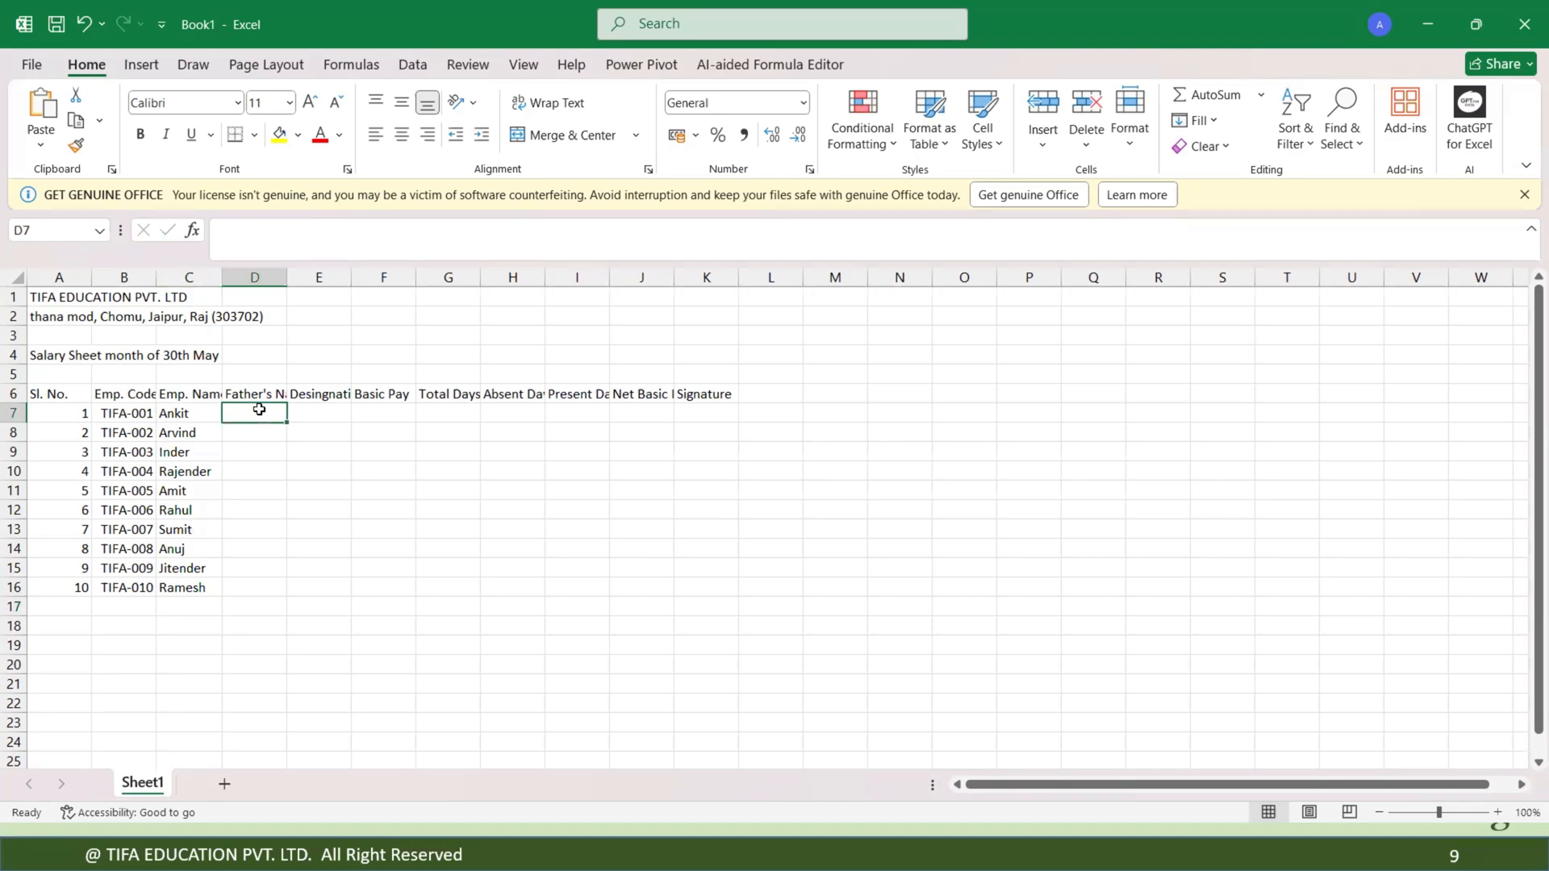
{"action": "left_click", "coordinate": [266, 397]}
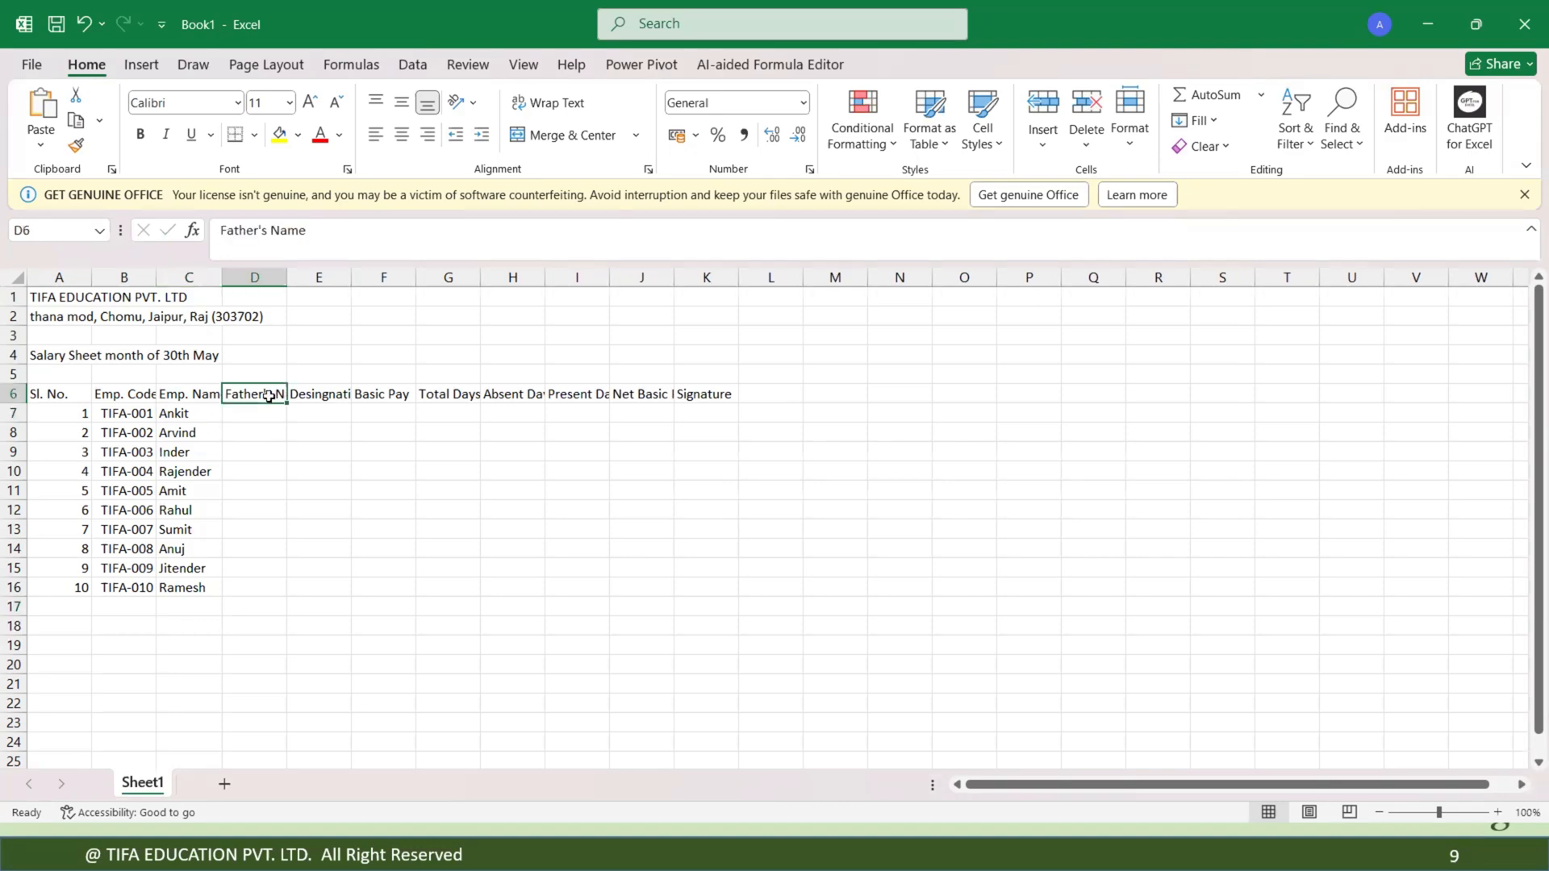
{"action": "double_click", "coordinate": [288, 403]}
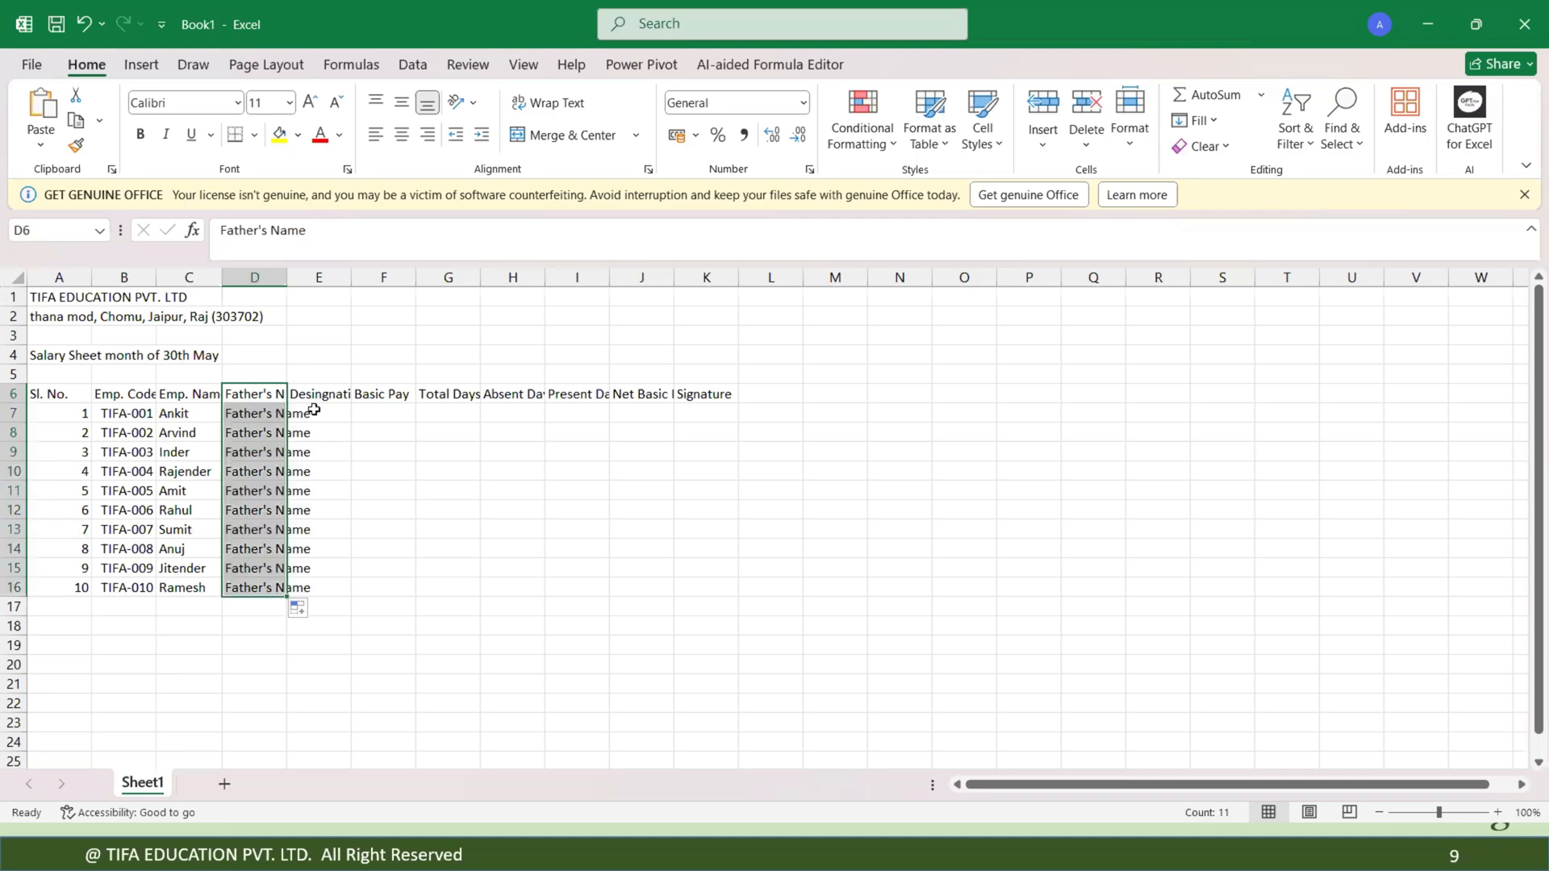
Enter the designation Tally tutor for the first employee in E7.
{"action": "left_click", "coordinate": [313, 410]}
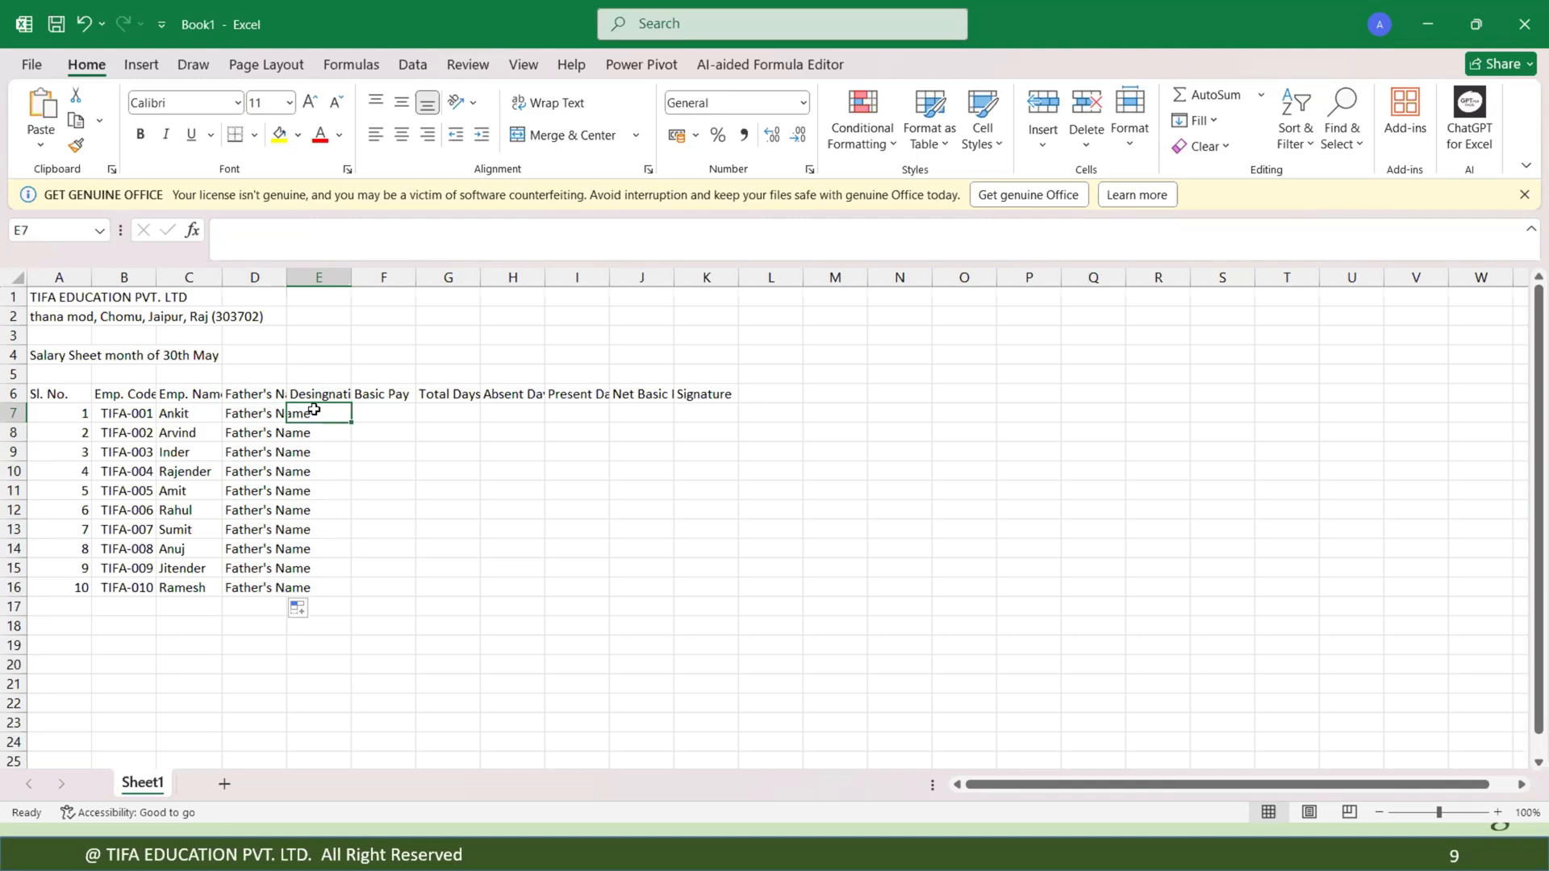
{"action": "type", "text": "Ta"}
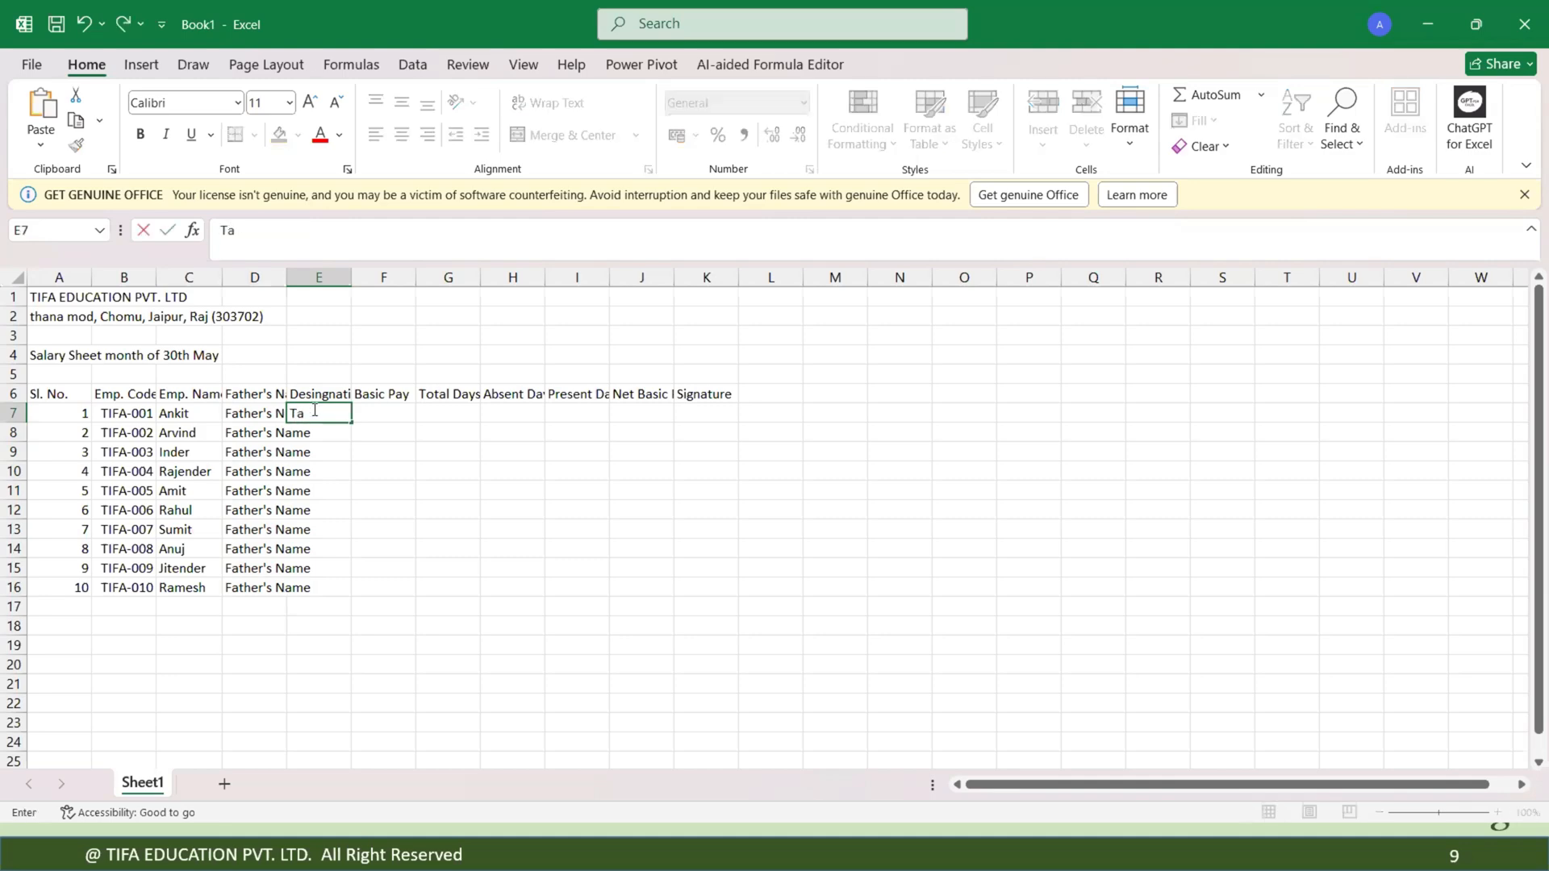
{"action": "type", "text": "lly tutor"}
{"action": "key", "text": "Return"}
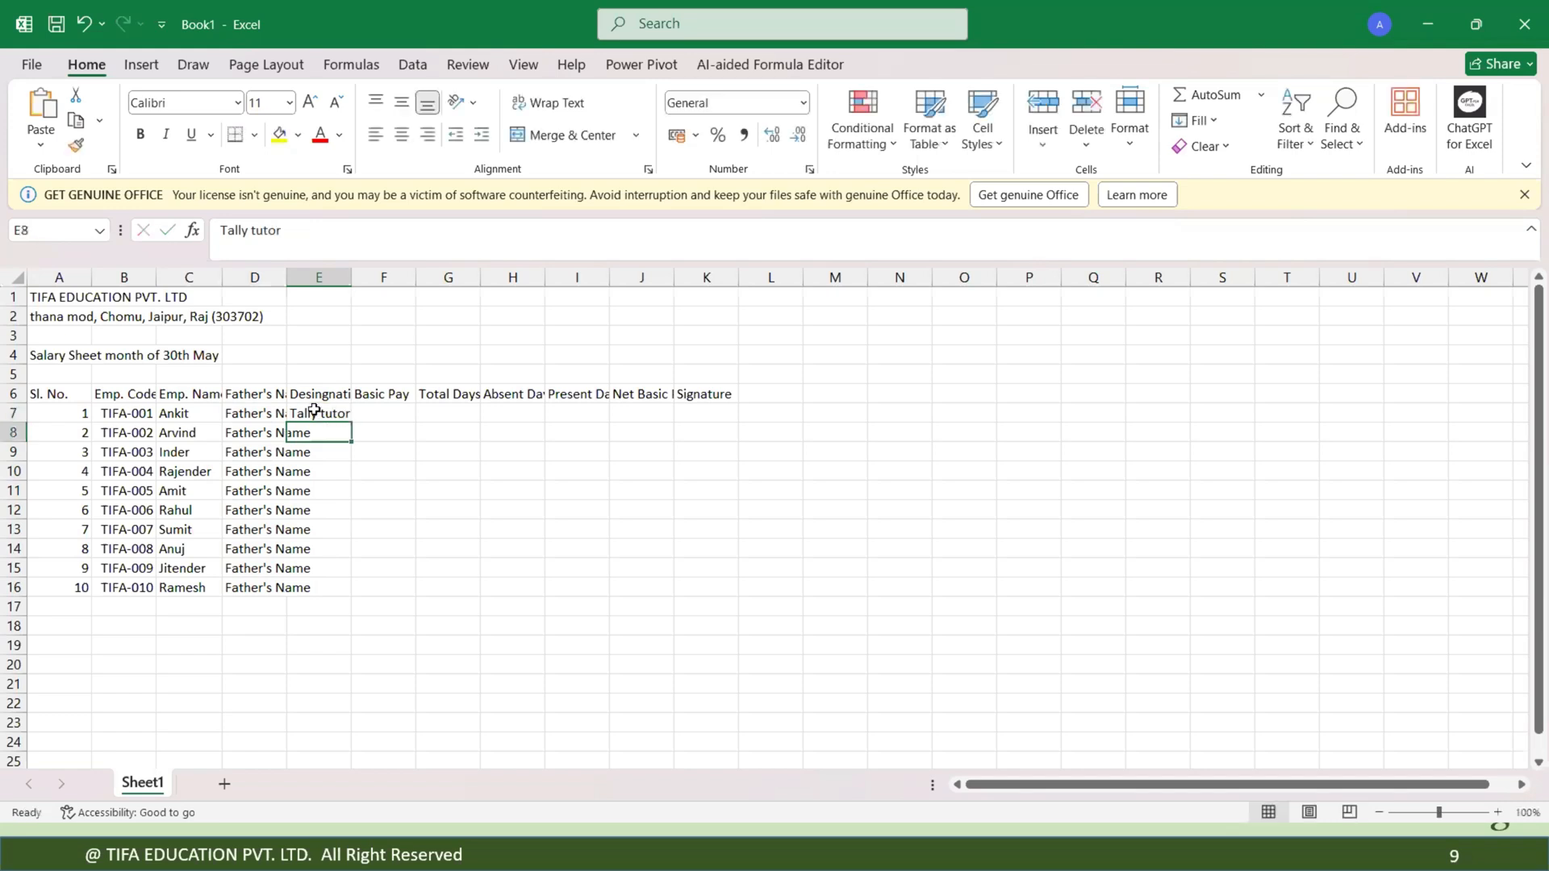
Enter the designation Excel Trainer for the second employee in E8.
{"action": "type", "text": "excel"}
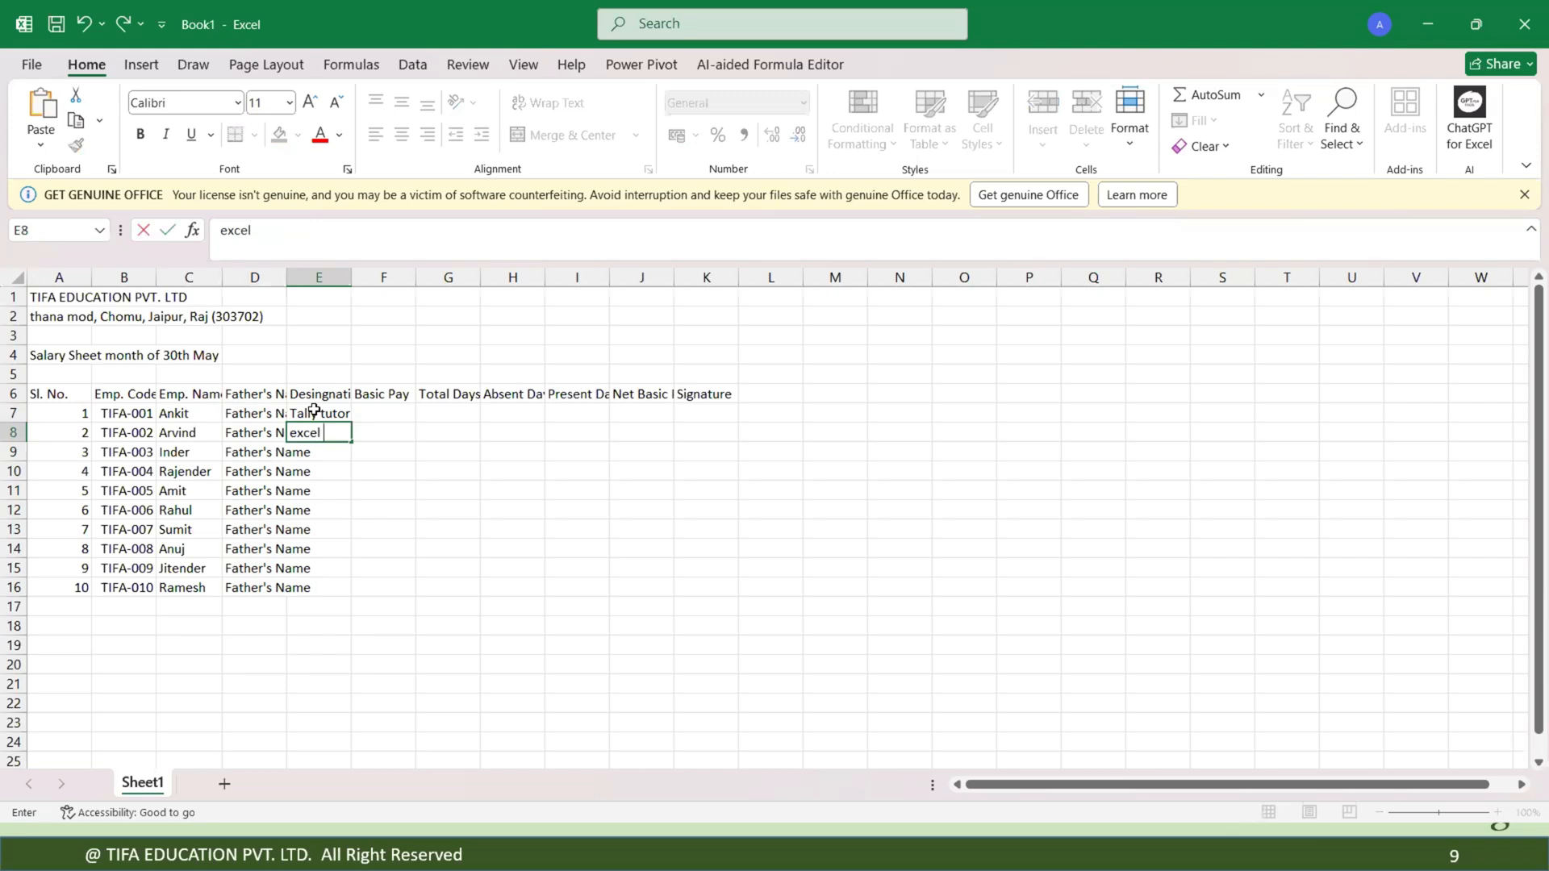
{"action": "key", "text": "Return"}
{"action": "type", "text": "Tally tutor"}
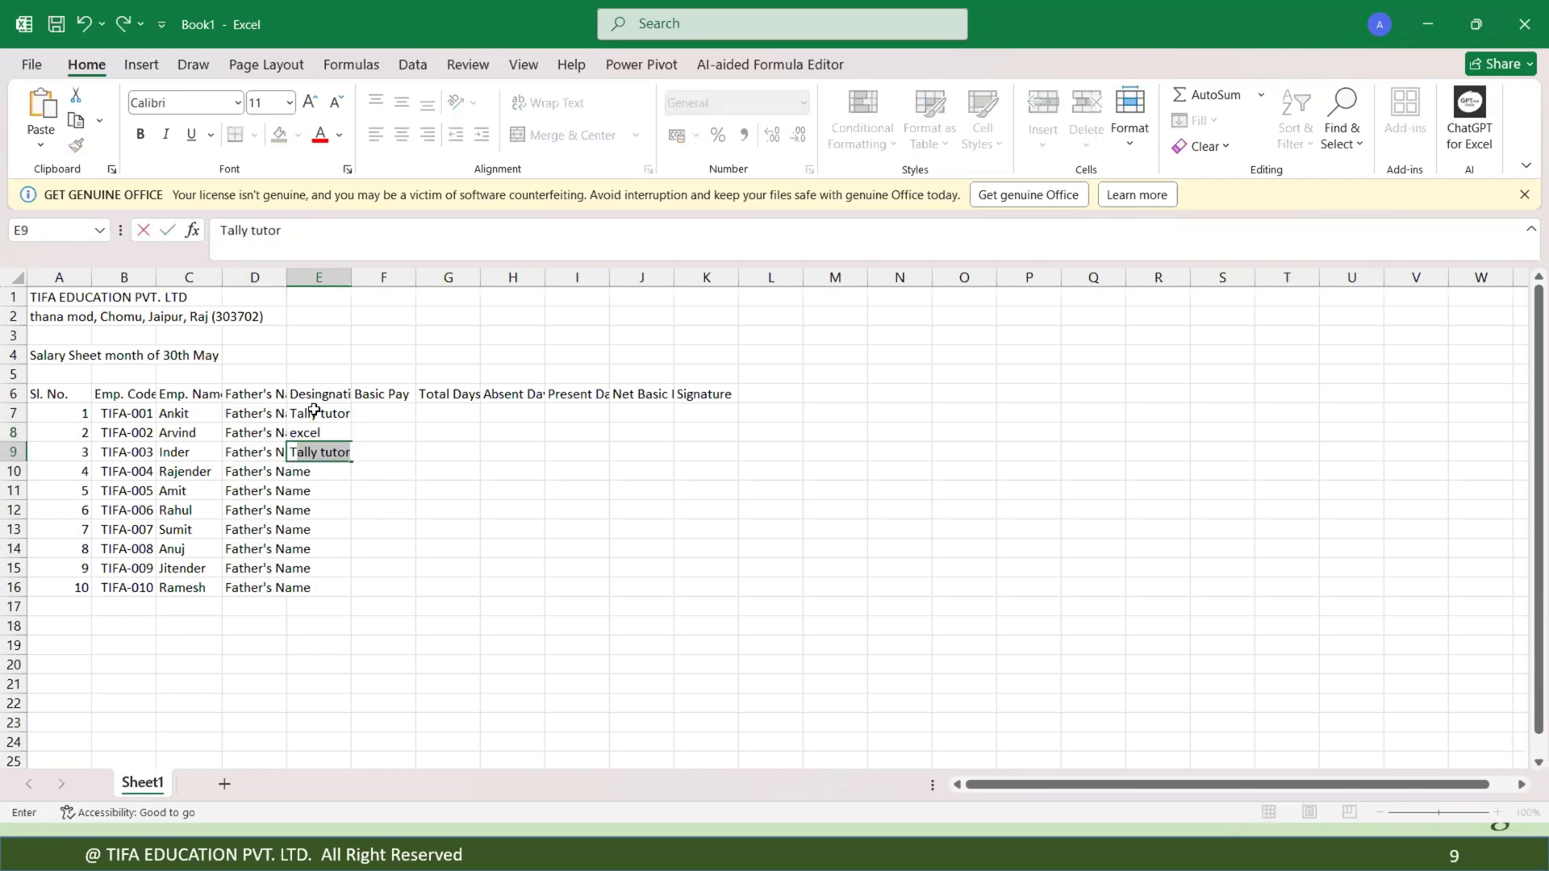
{"action": "left_click", "coordinate": [315, 411]}
{"action": "key", "text": "Down"}
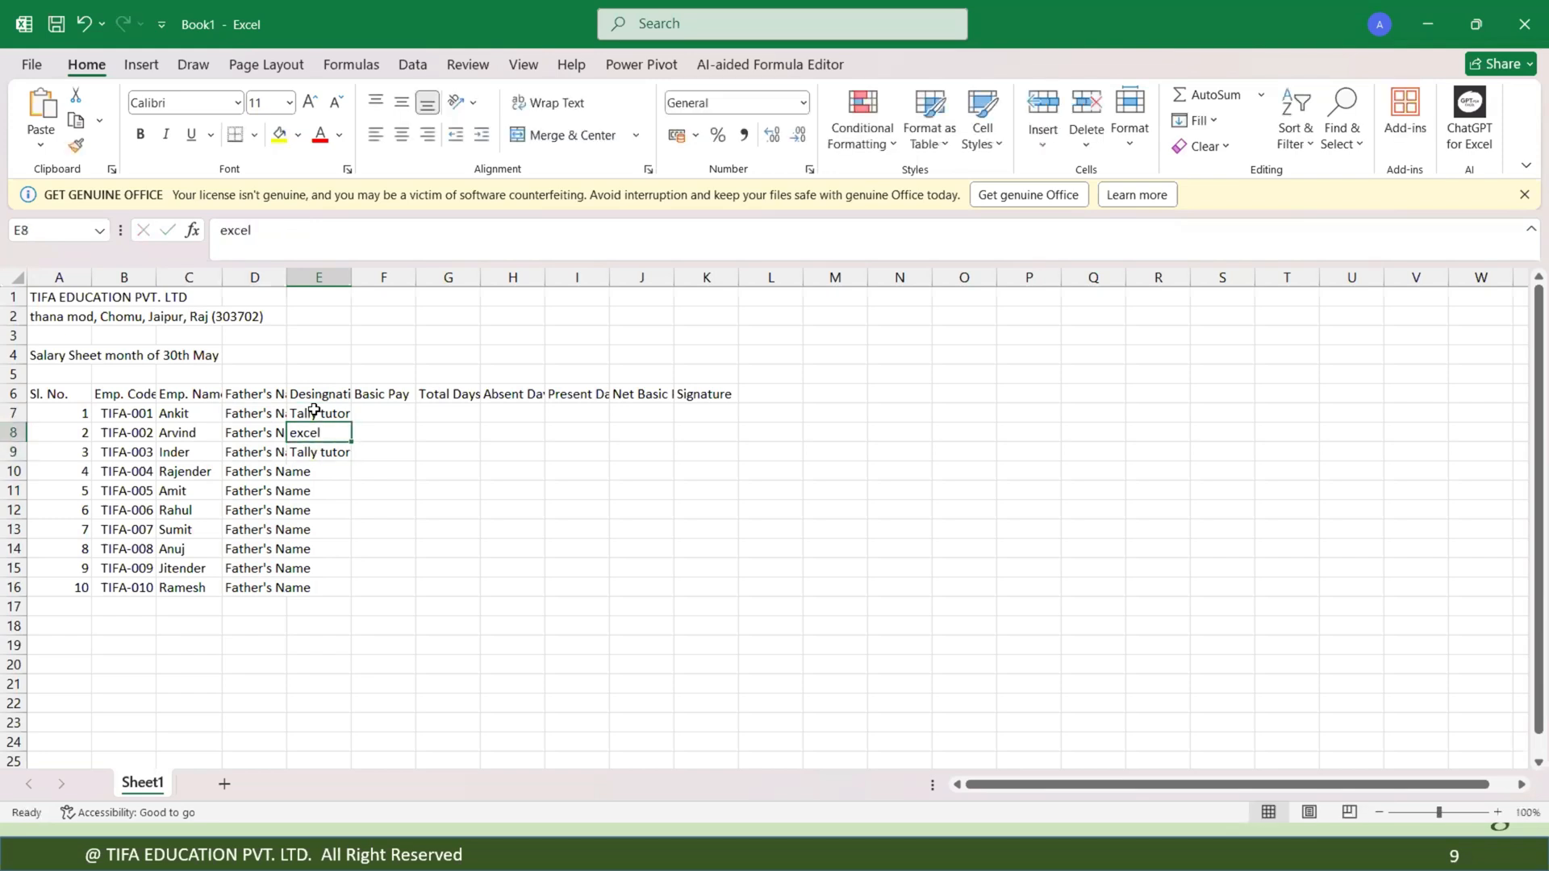
{"action": "type", "text": "Ex"}
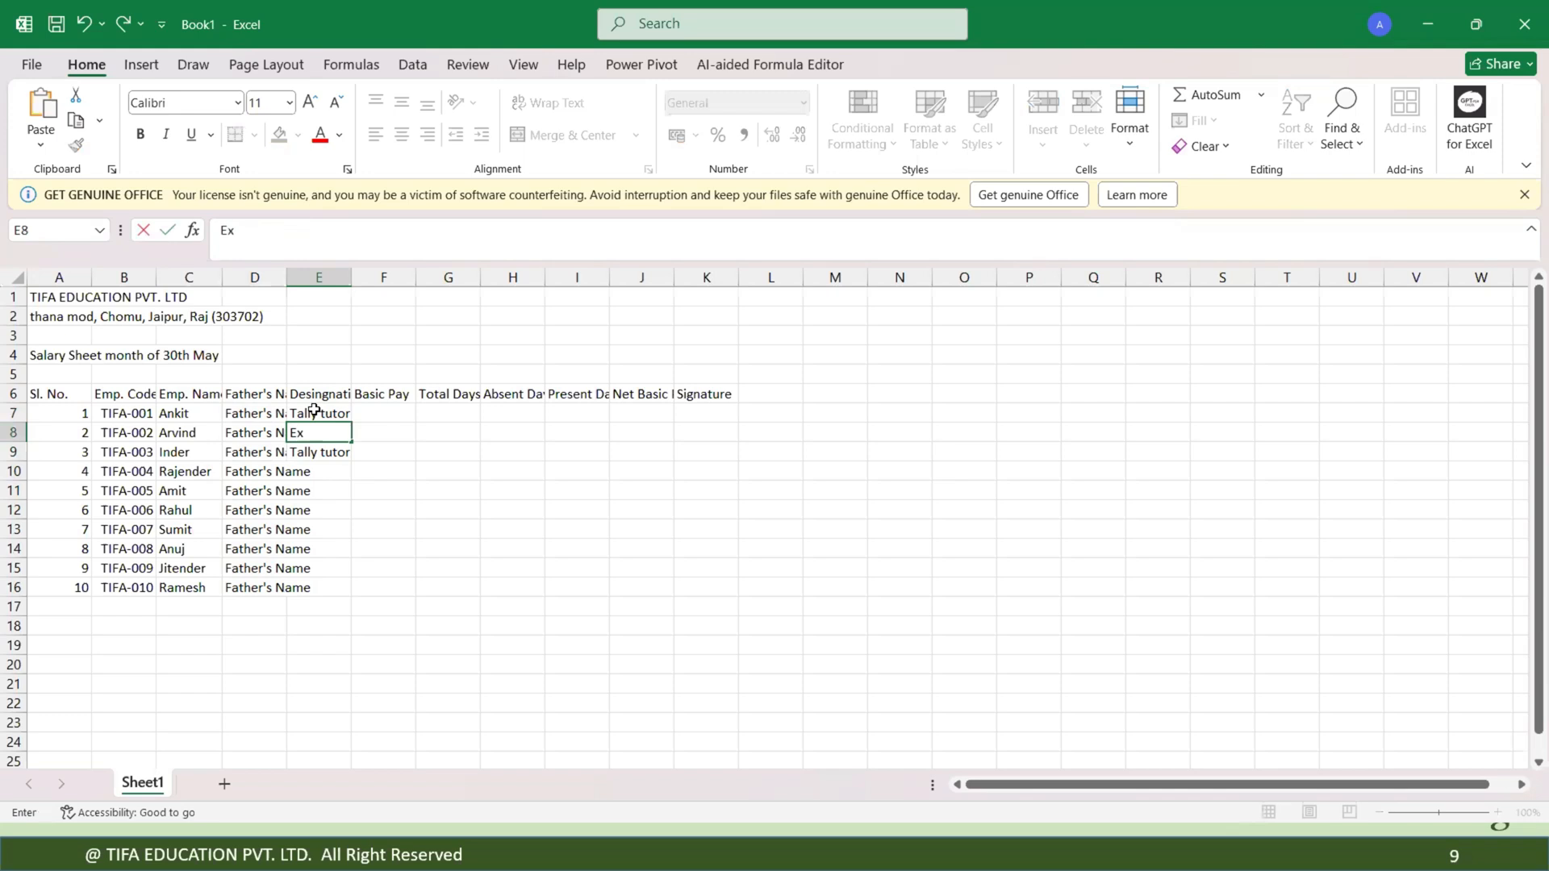
{"action": "type", "text": "cel Trainer"}
{"action": "key", "text": "Return"}
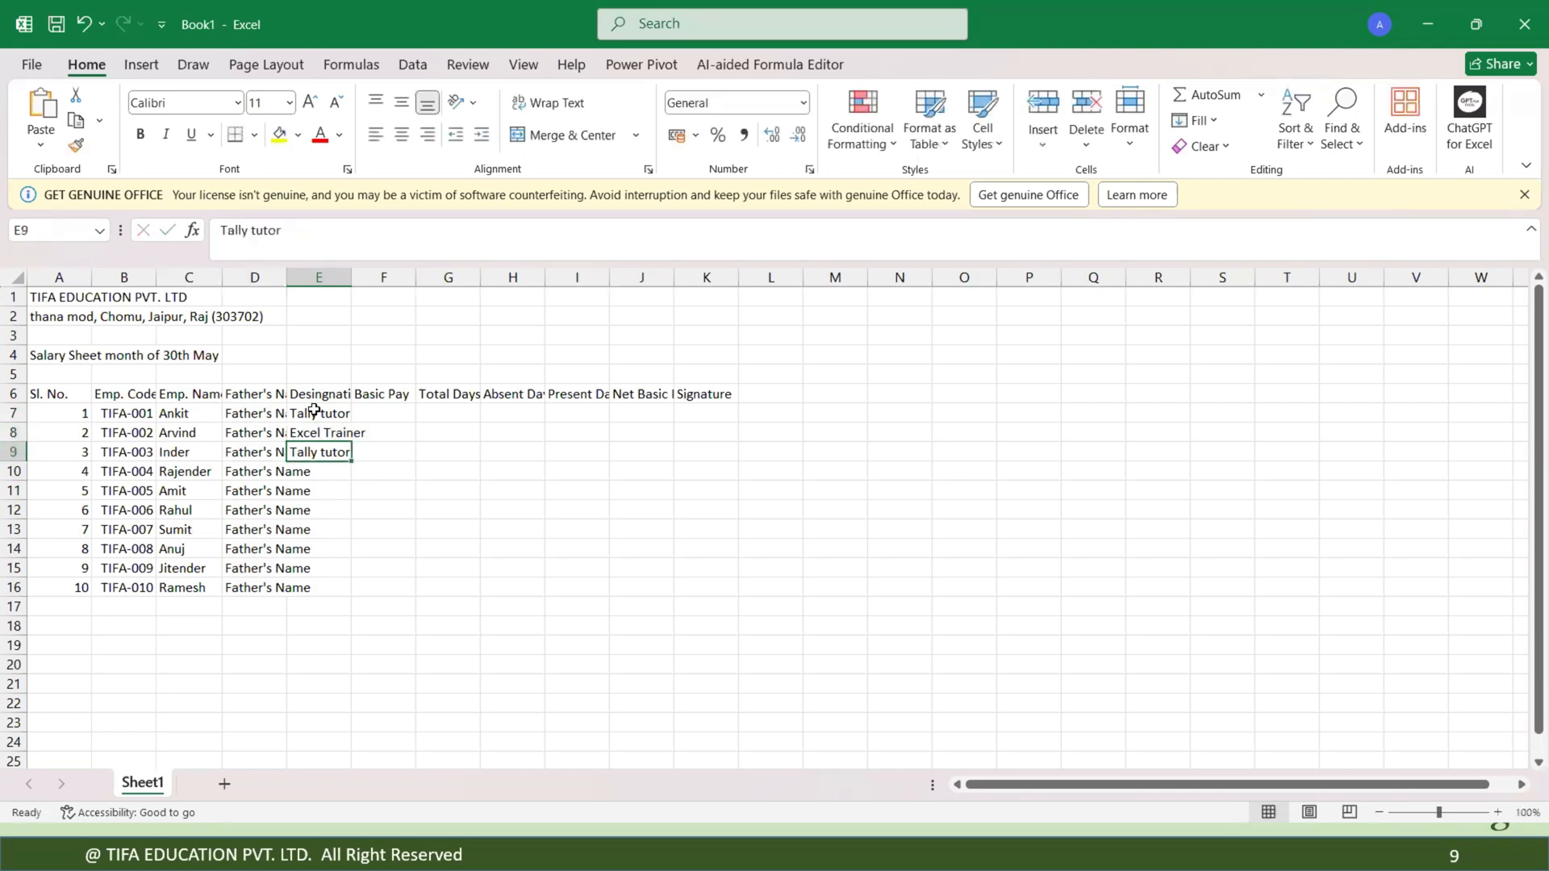
Enter the designations Tally tutor, Accountant, Accountant and Tally tutor in E9 through E12.
{"action": "type", "text": "t"}
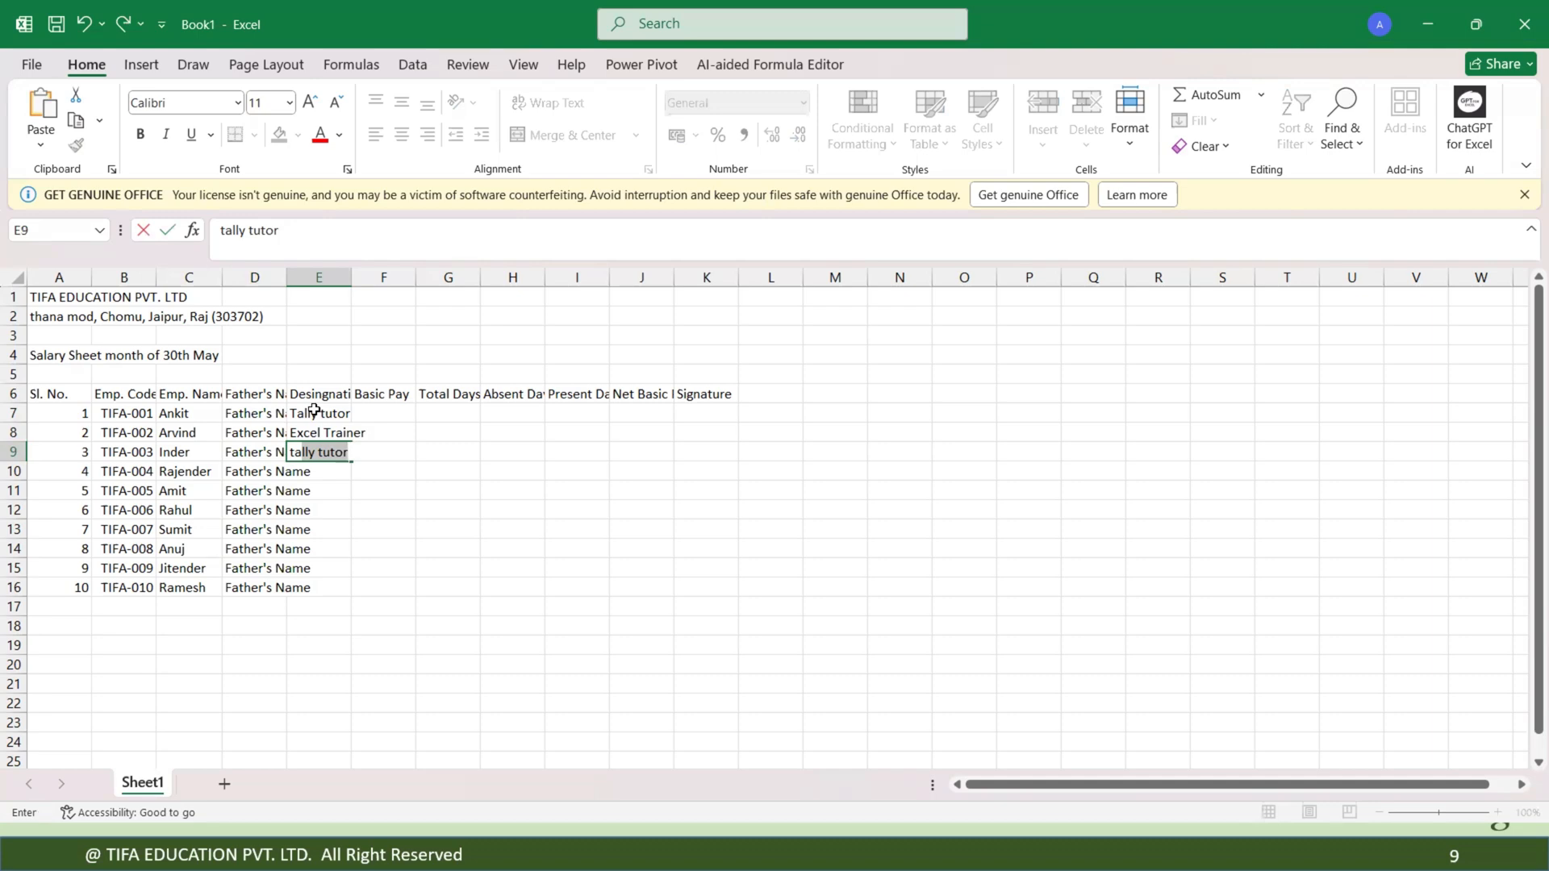
{"action": "key", "text": "Return"}
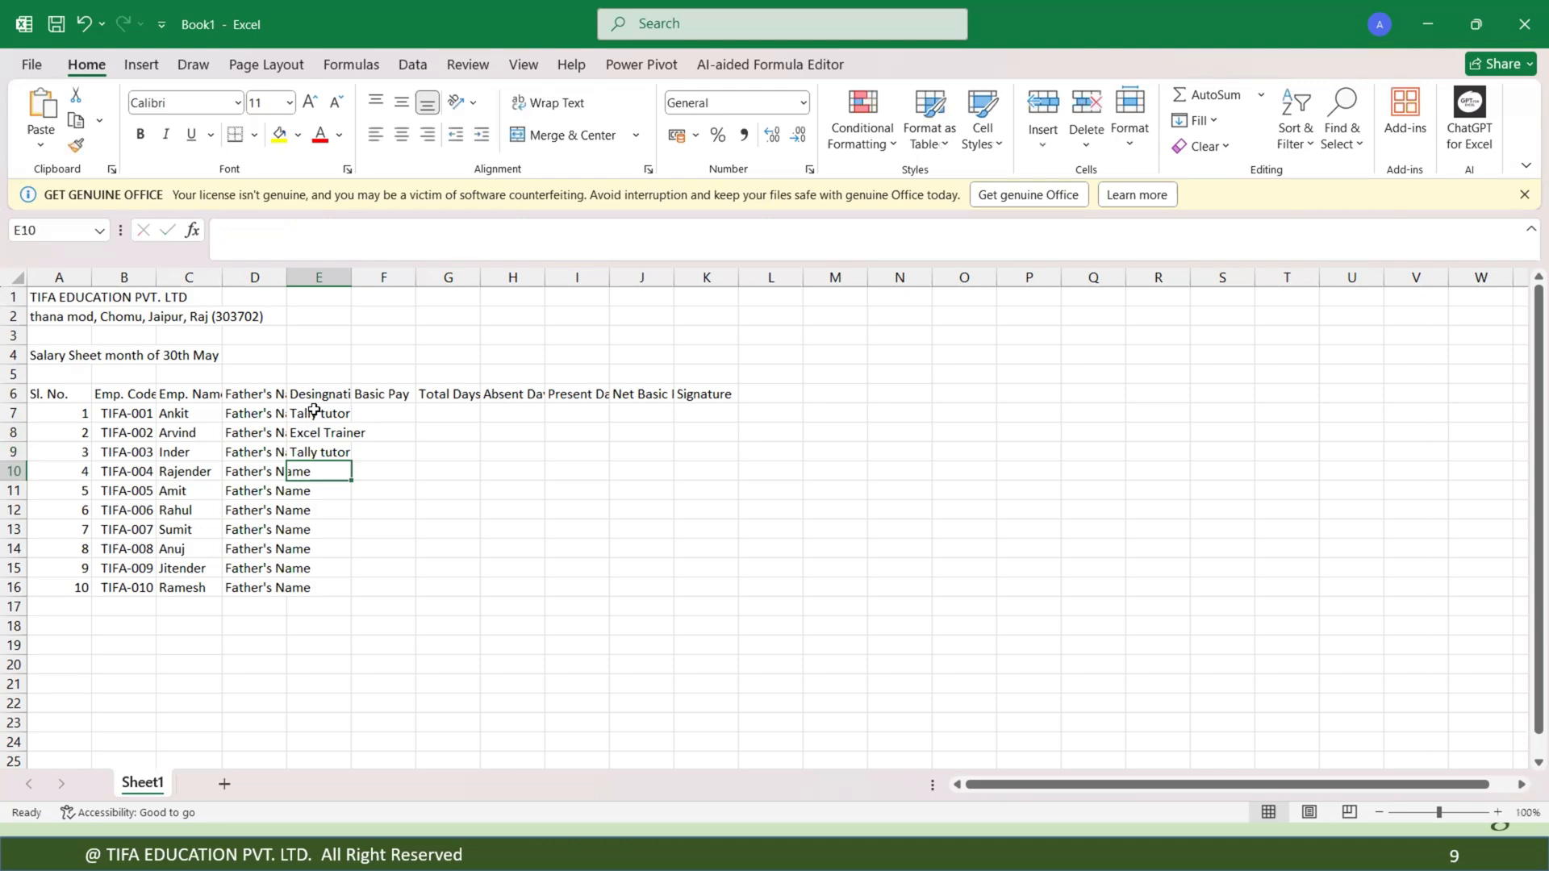
{"action": "type", "text": "Accoun"}
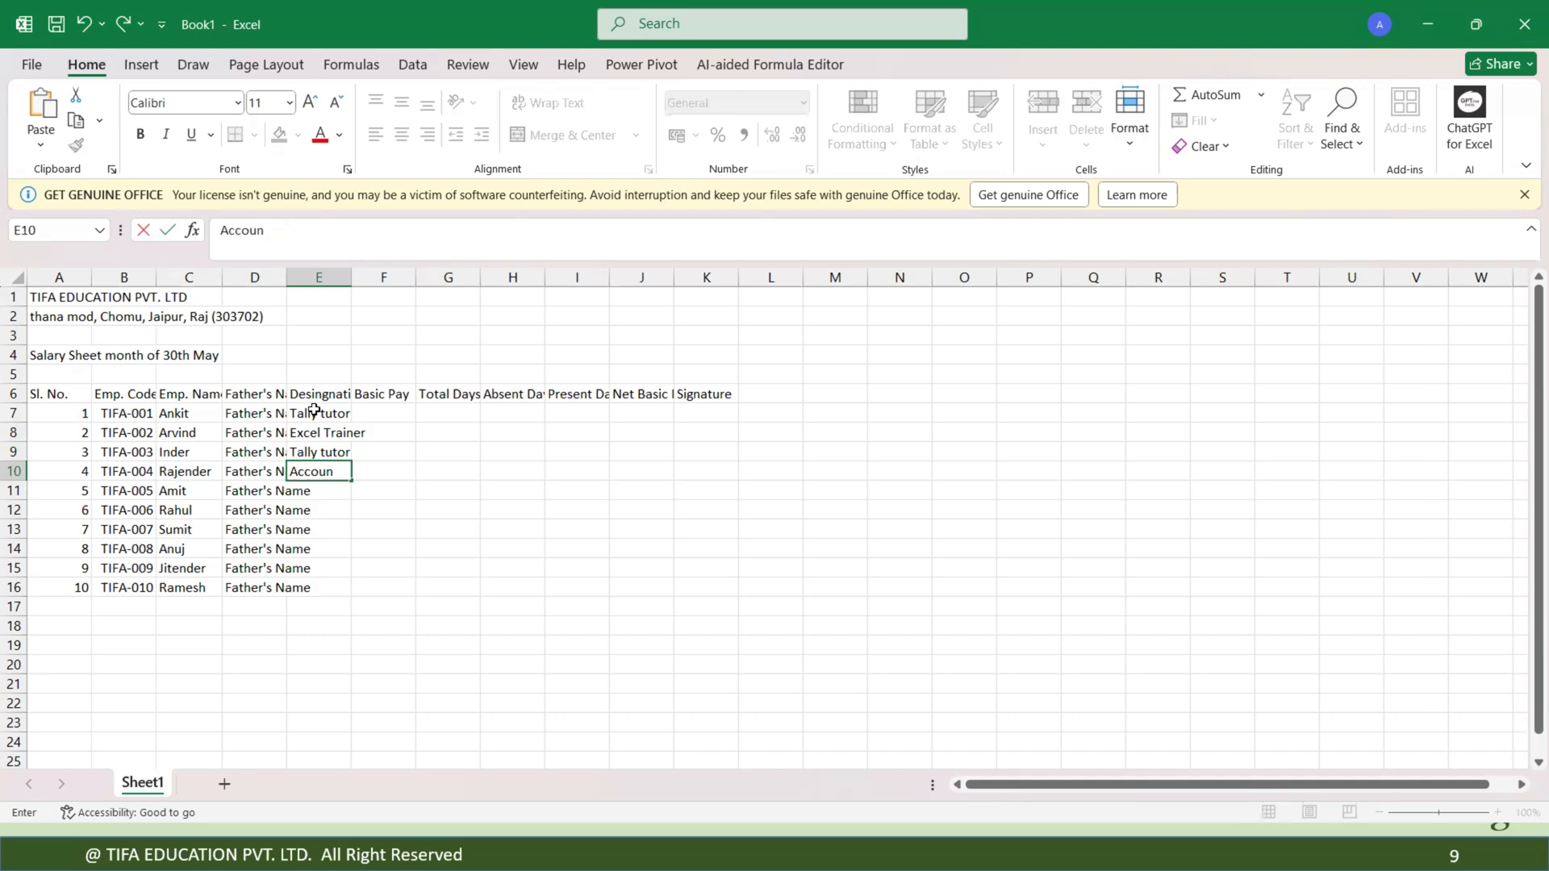
{"action": "type", "text": "tant"}
{"action": "key", "text": "Return"}
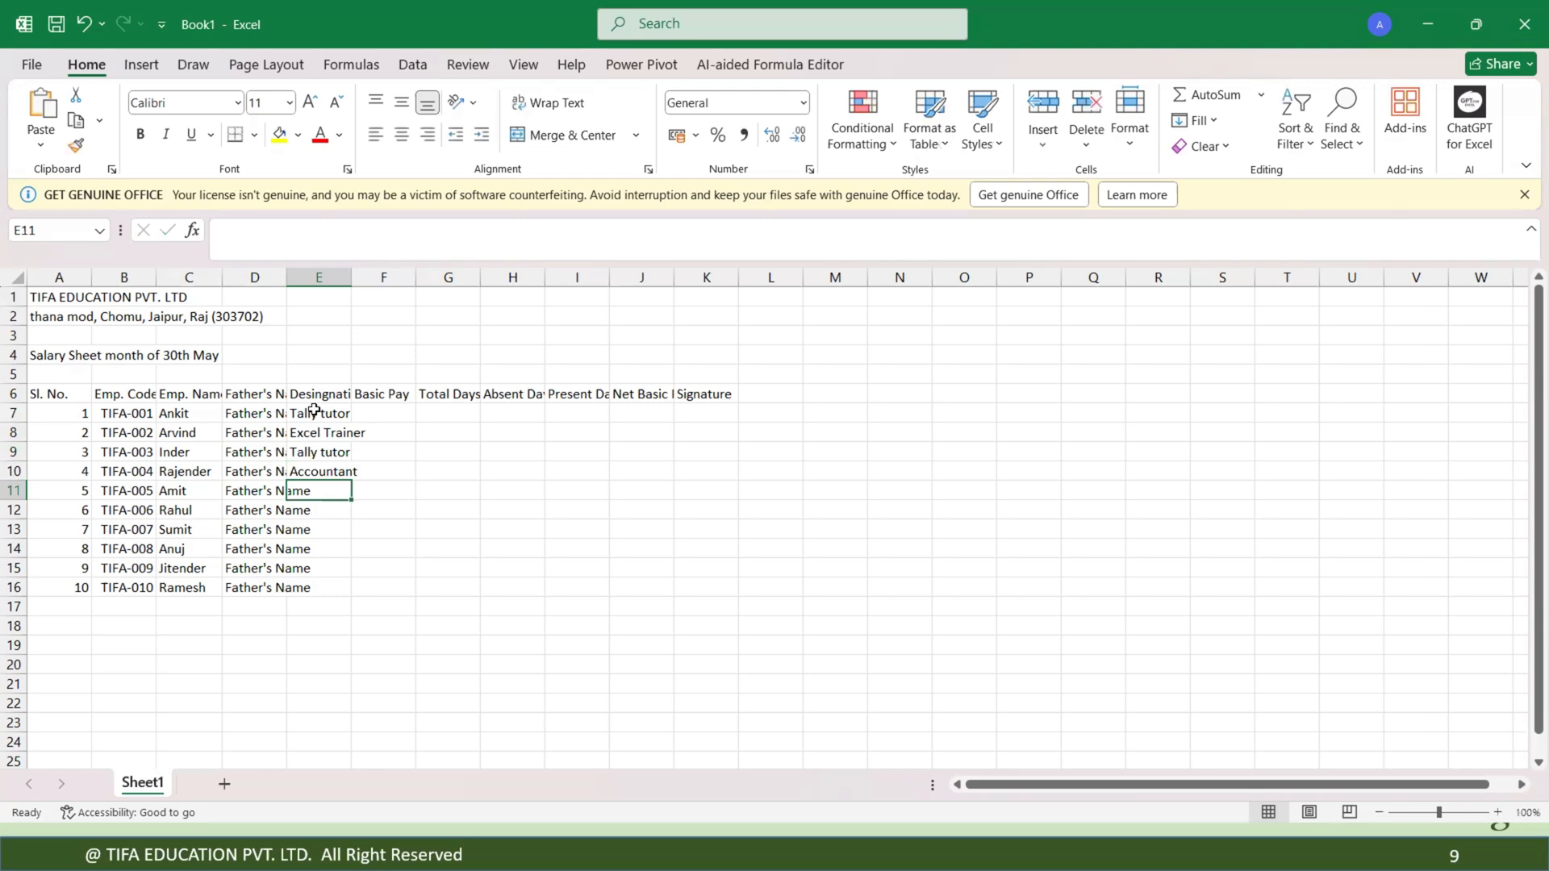
{"action": "type", "text": "accountant"}
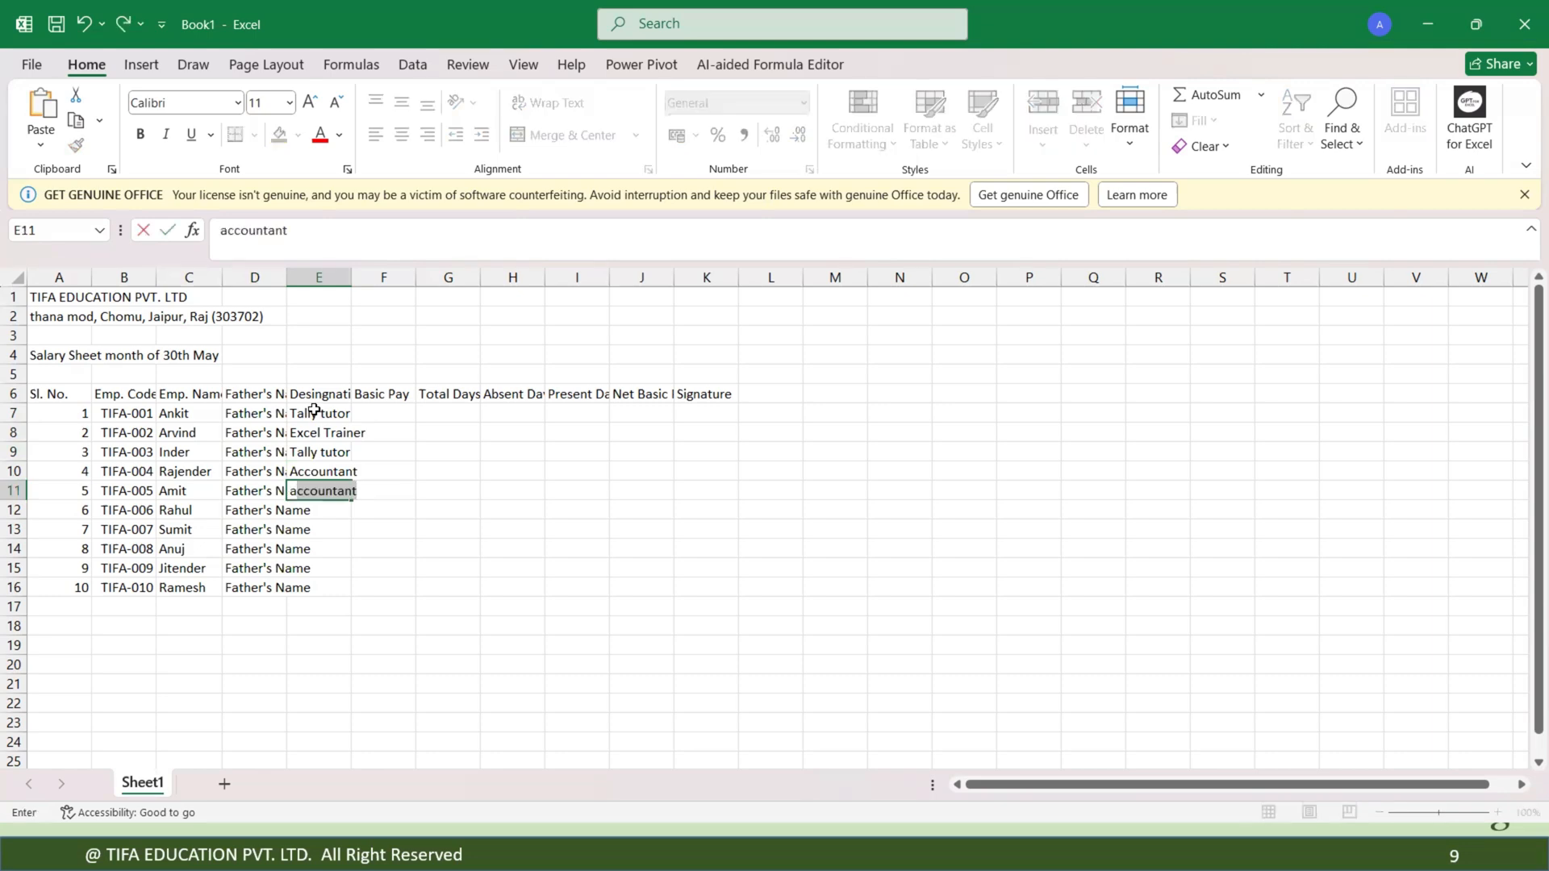
{"action": "key", "text": "Return"}
{"action": "type", "text": "tally tutor"}
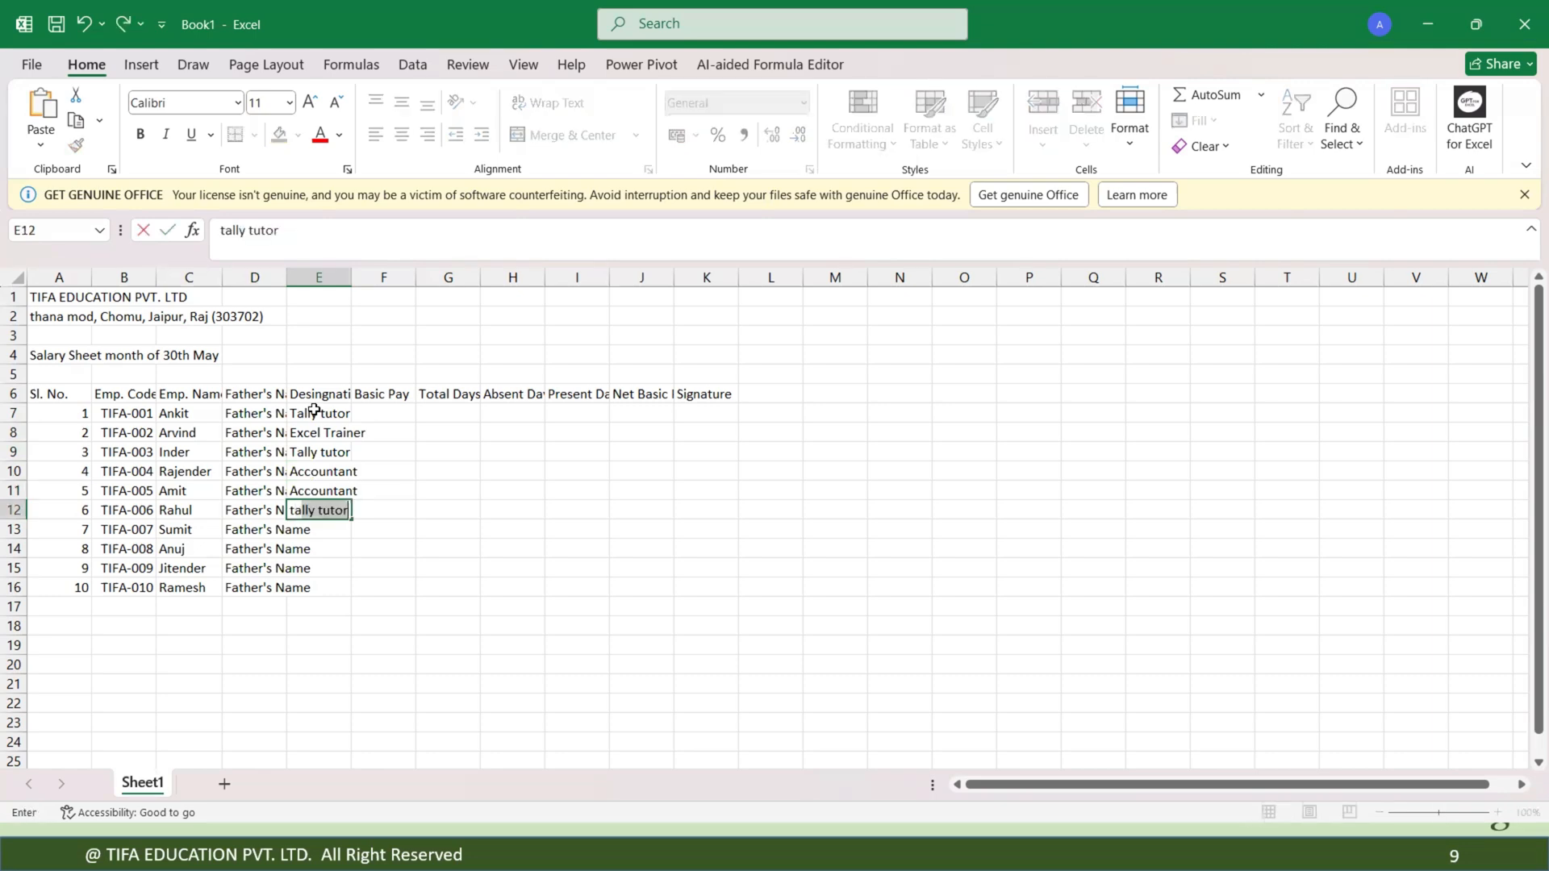
{"action": "key", "text": "Return"}
Enter the designations Manager, HR, Excel Trainer and Tally tutor in E13 through E16.
{"action": "type", "text": "e"}
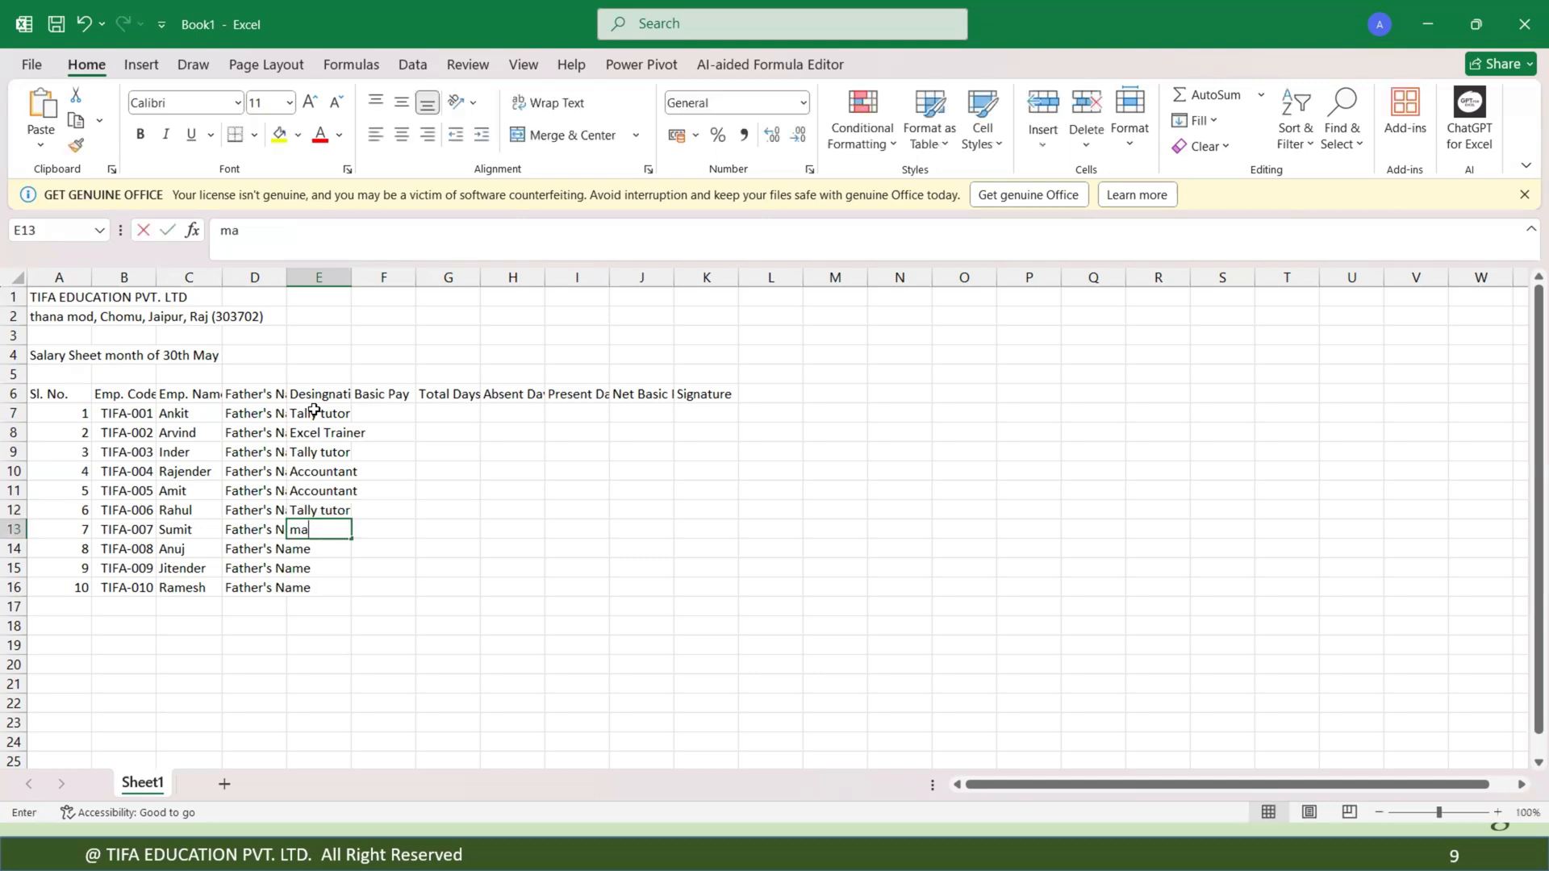
{"action": "key", "text": "BackSpace"}
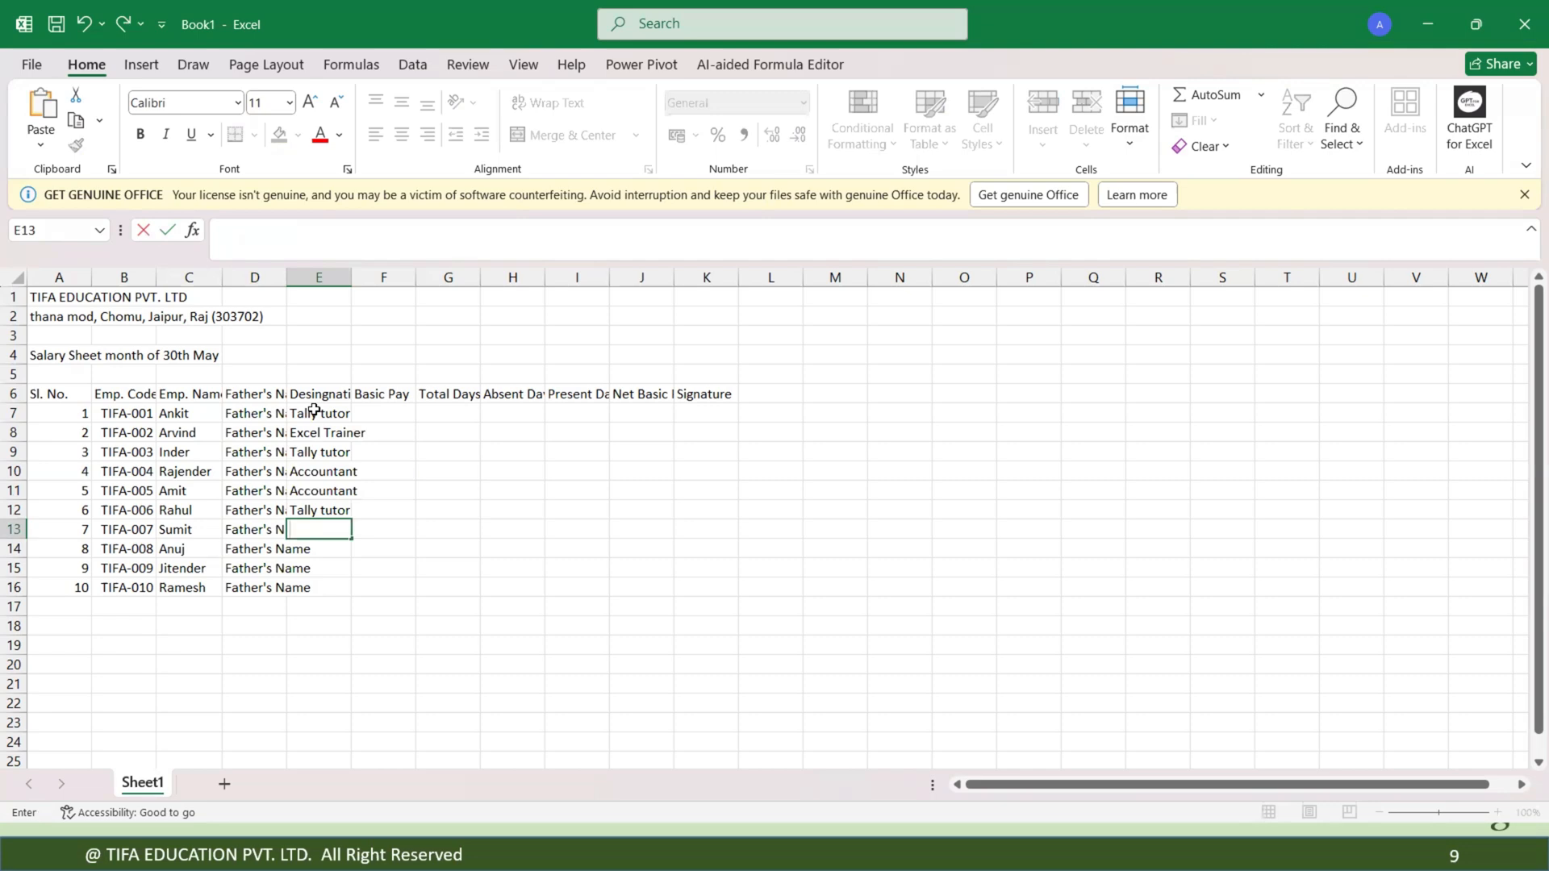
{"action": "type", "text": "Manager"}
{"action": "key", "text": "Return"}
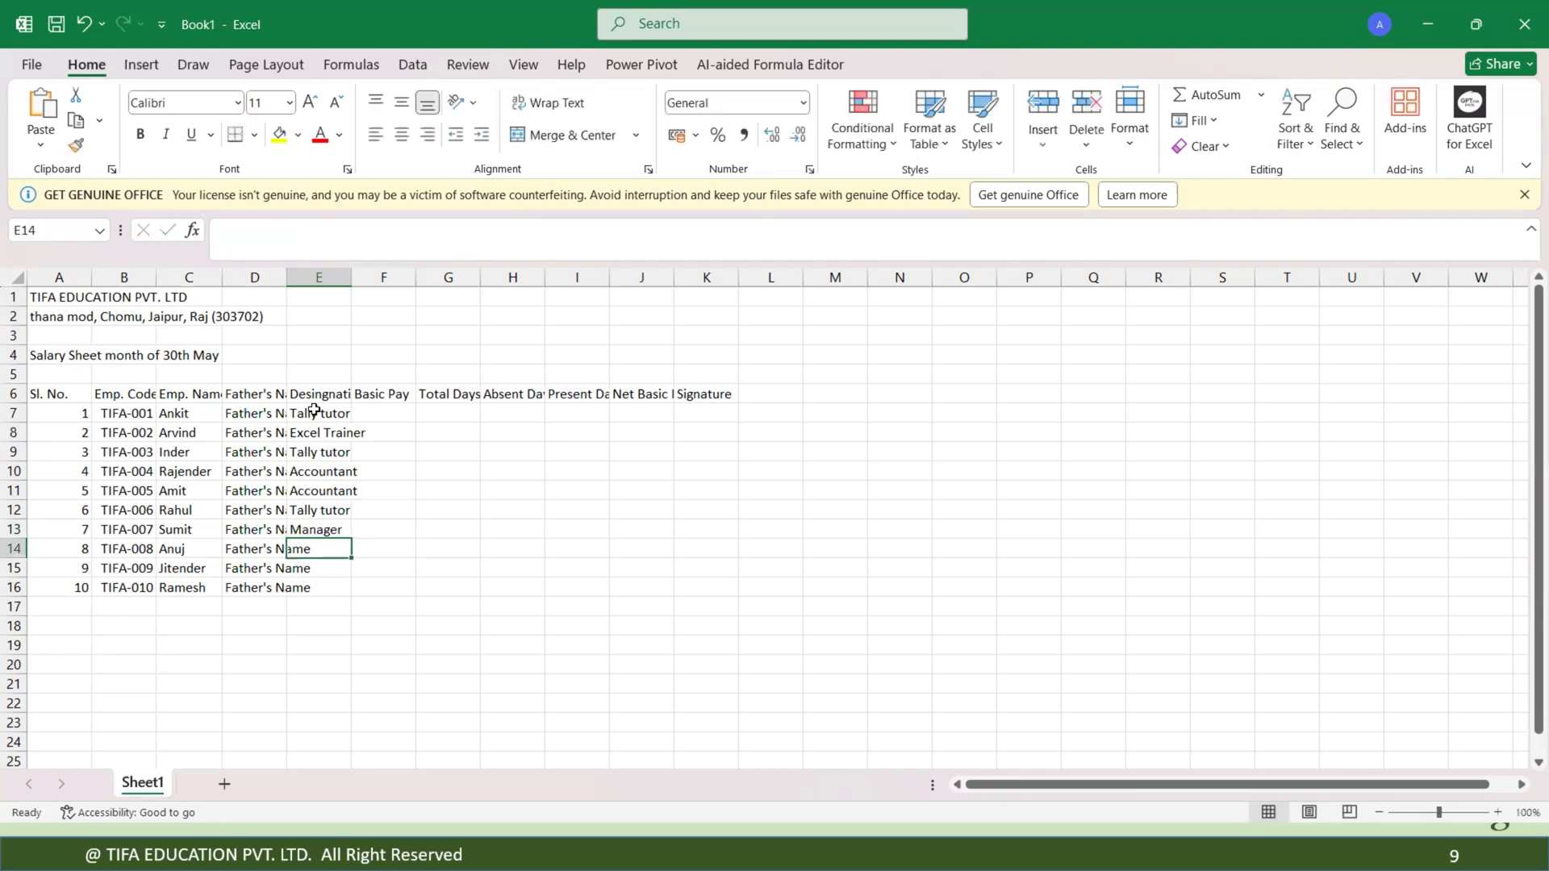
{"action": "key", "text": "BackSpace"}
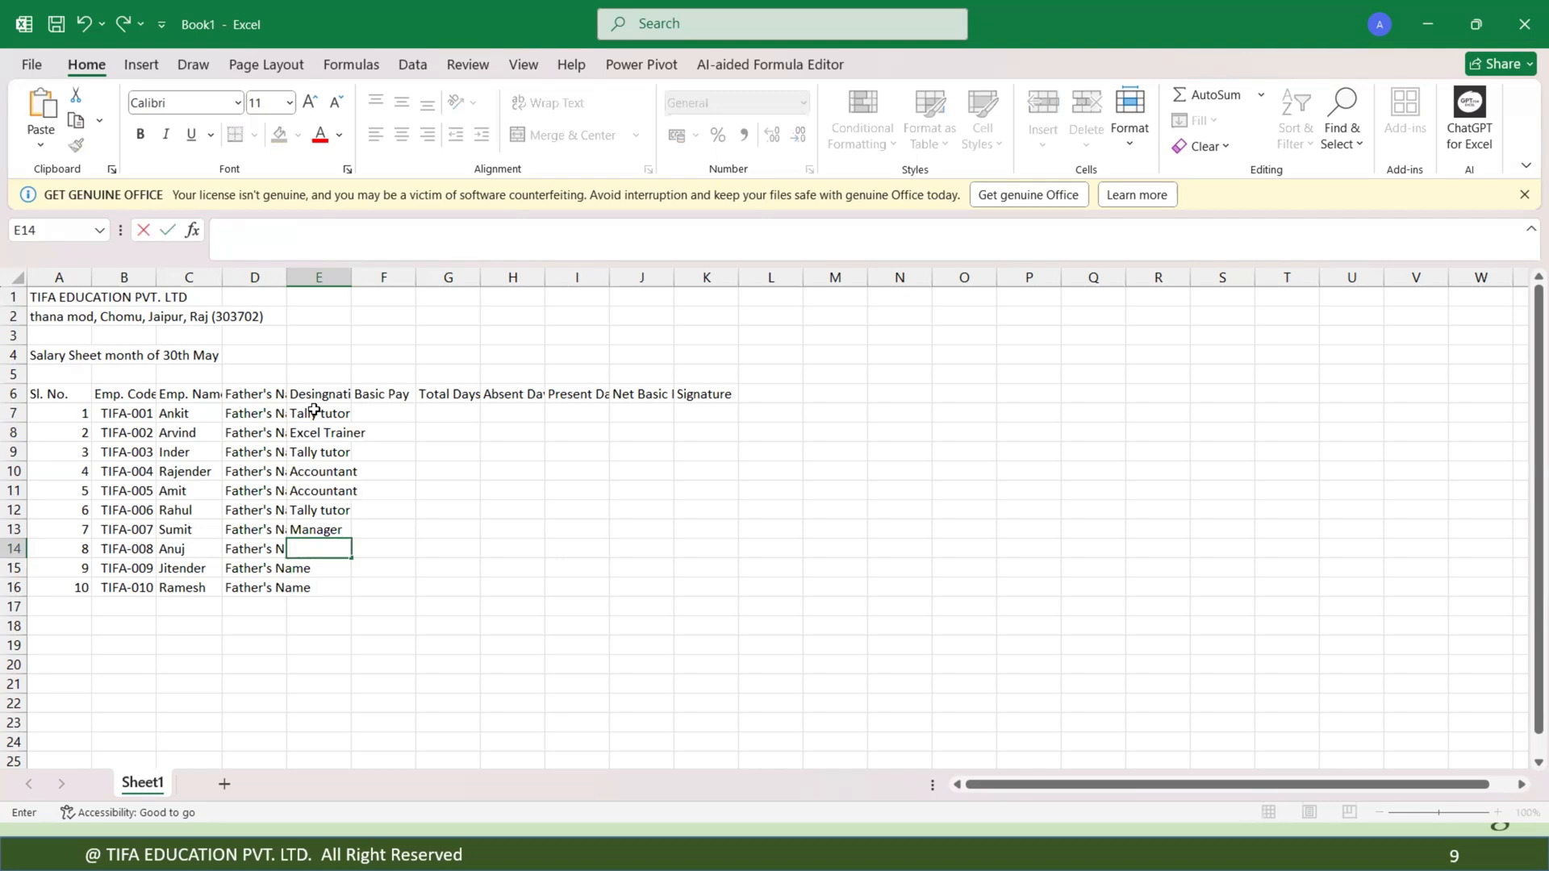
{"action": "type", "text": "HR"}
{"action": "key", "text": "Return"}
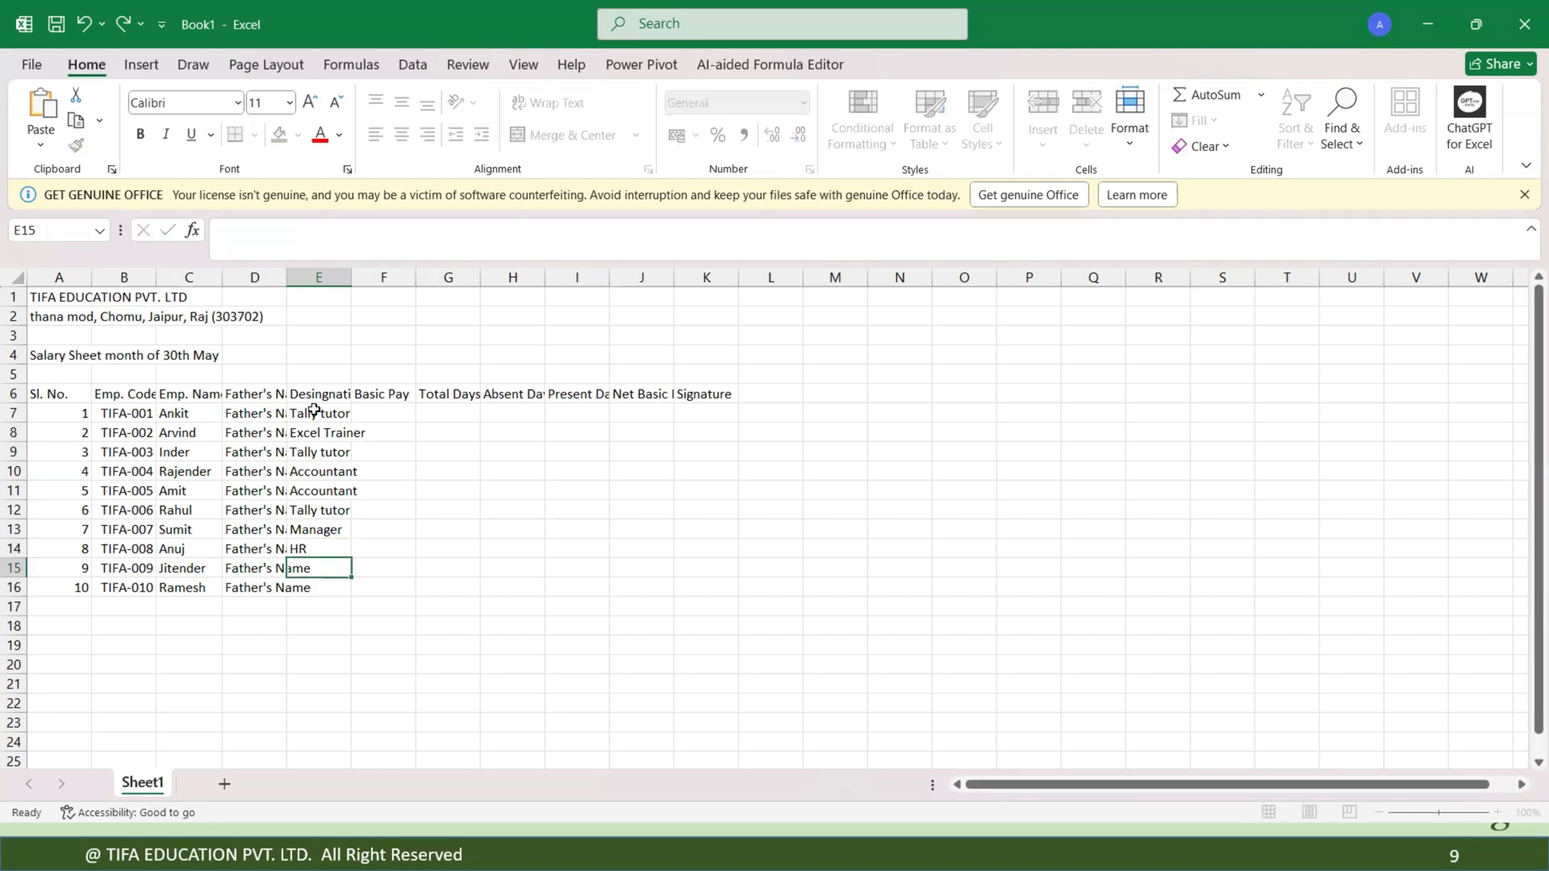
{"action": "type", "text": "Excel Trainer"}
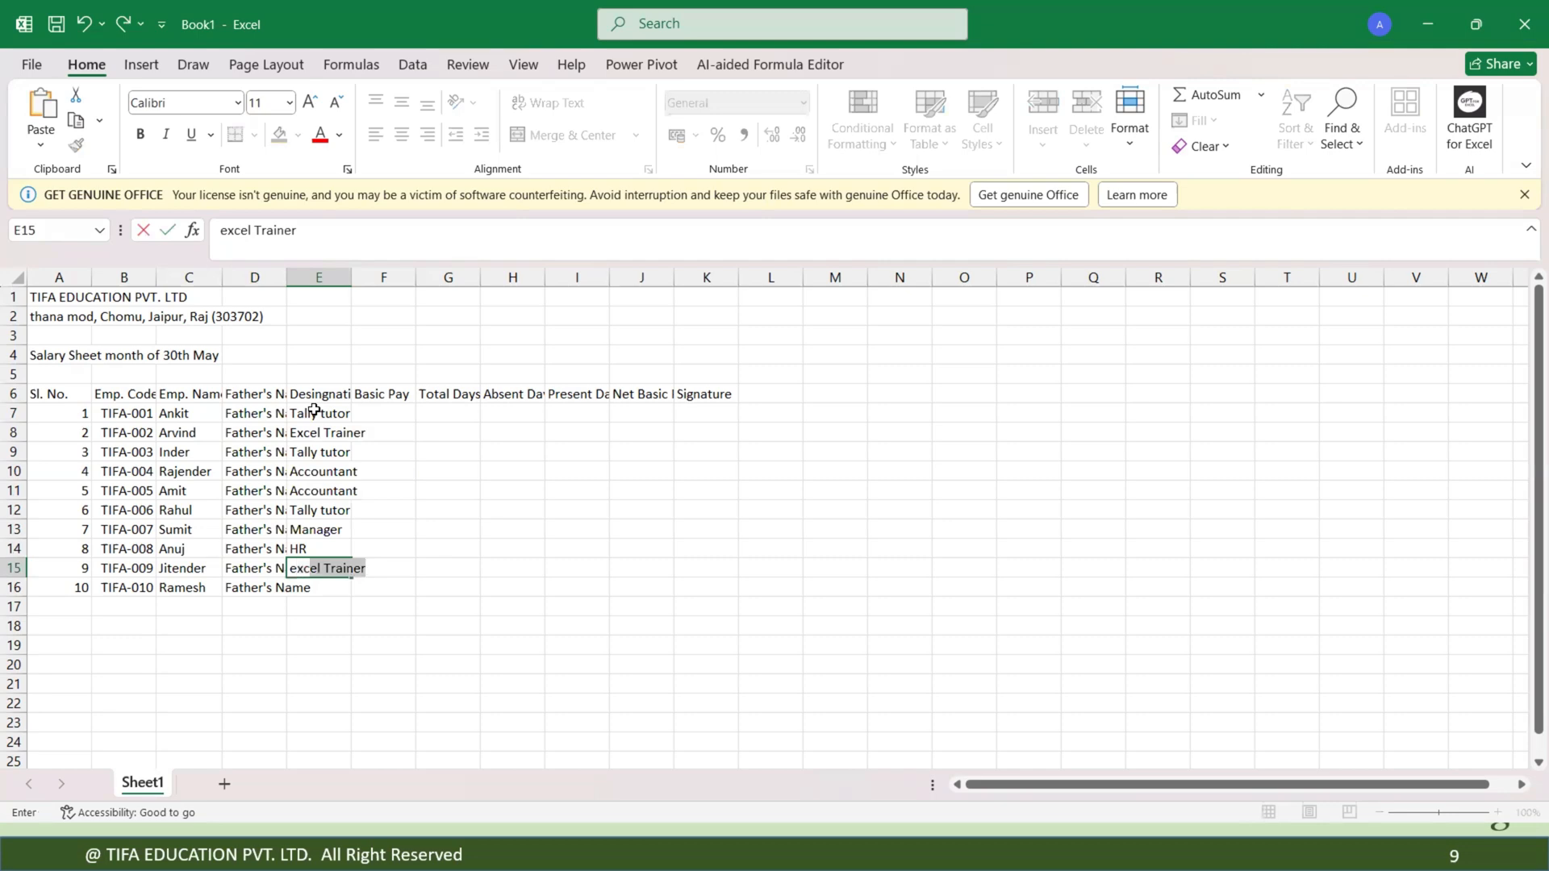
{"action": "key", "text": "Return"}
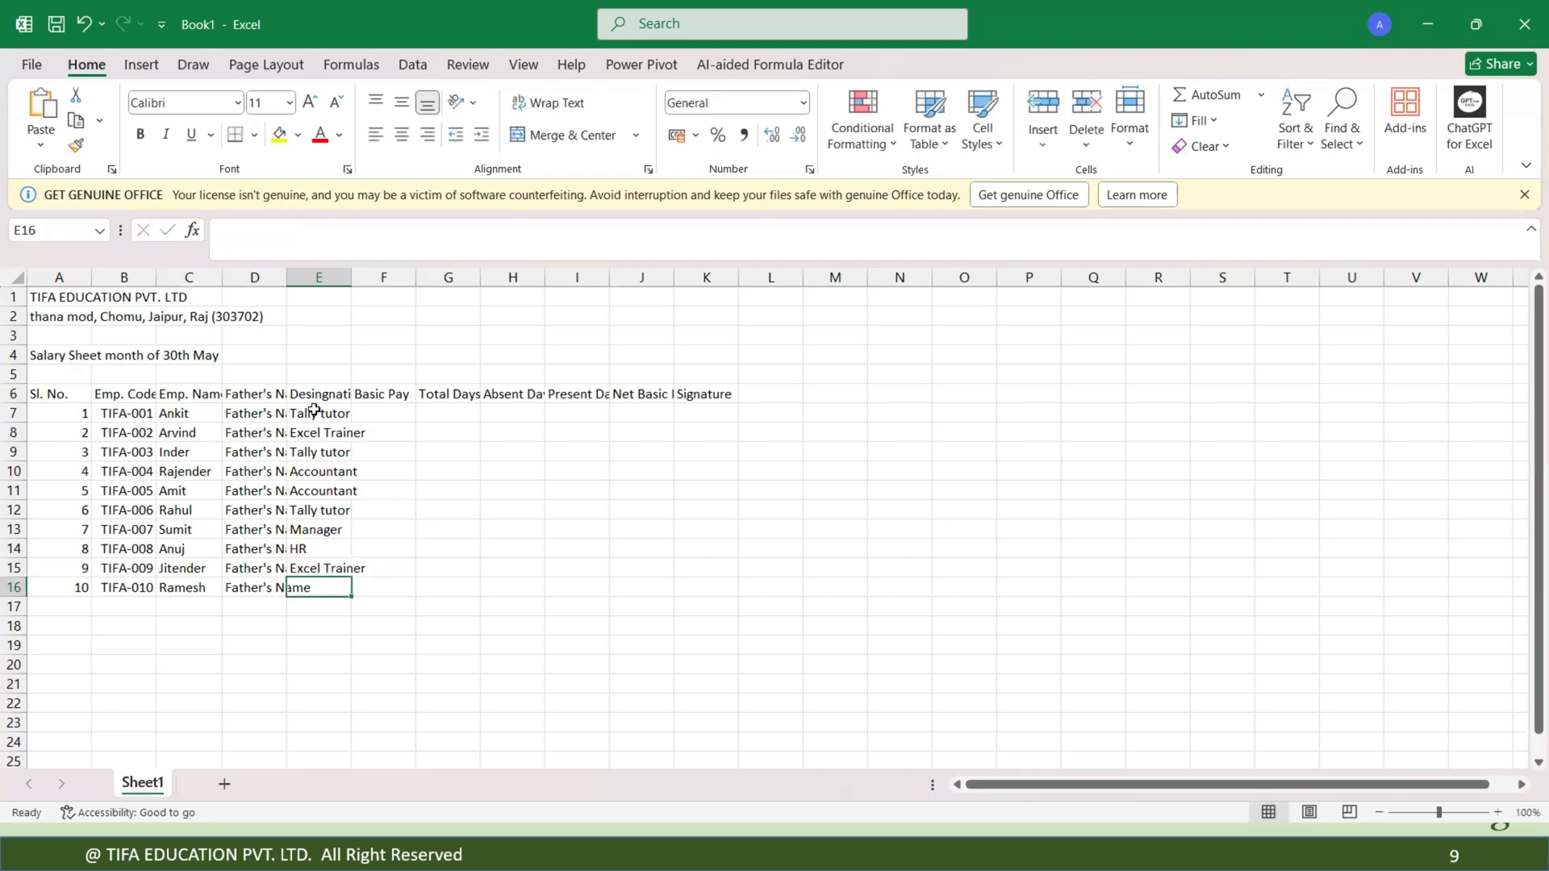
{"action": "type", "text": "a"}
{"action": "key", "text": "BackSpace"}
{"action": "key", "text": "BackSpace"}
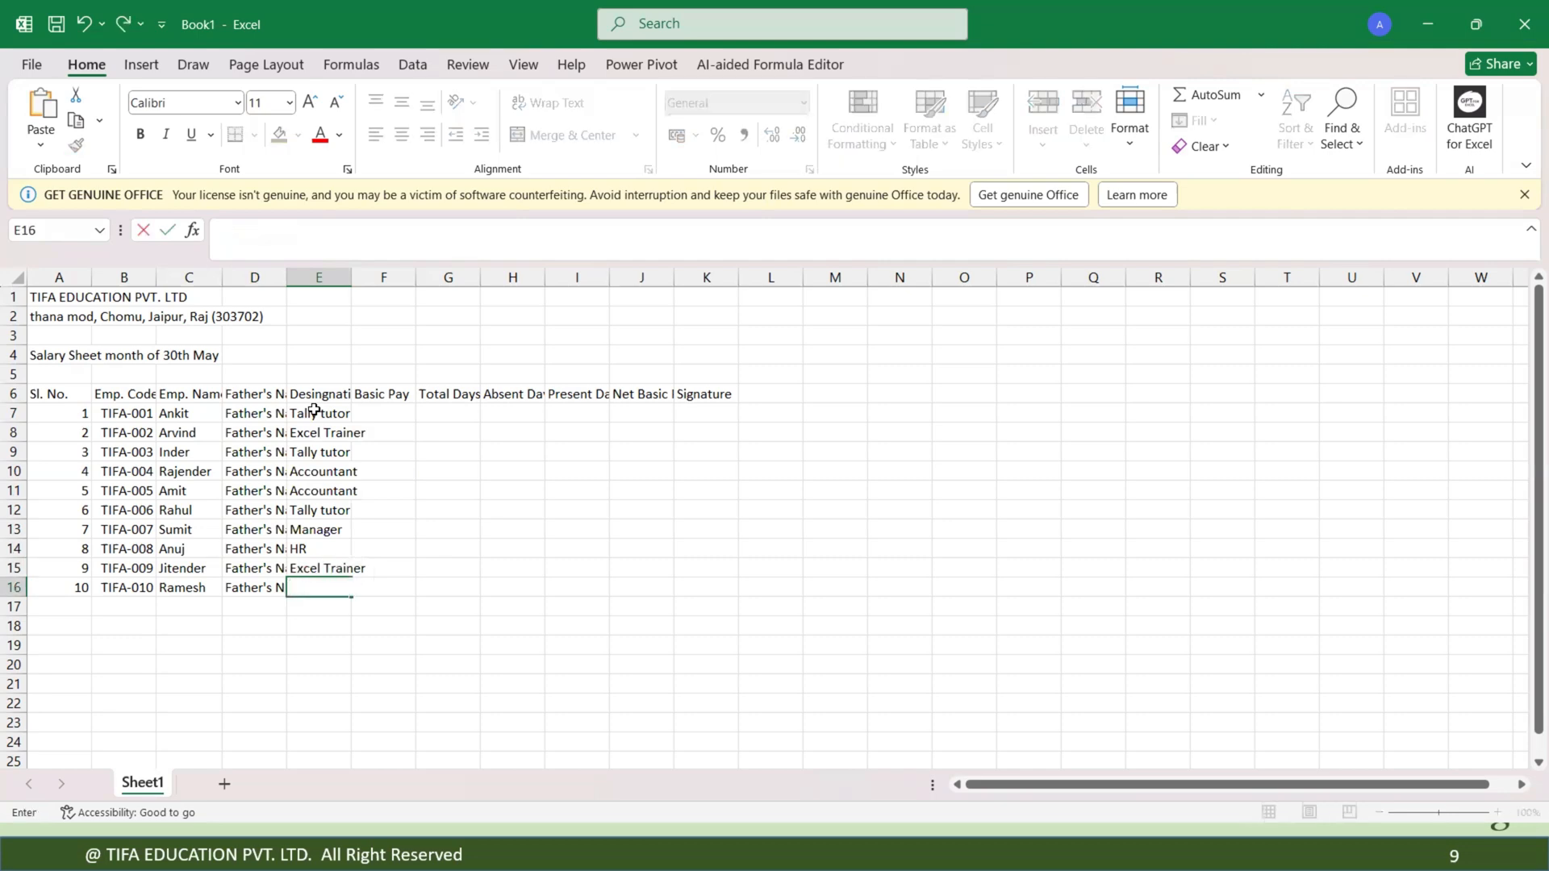
{"action": "type", "text": "tally tutor"}
{"action": "key", "text": "Return"}
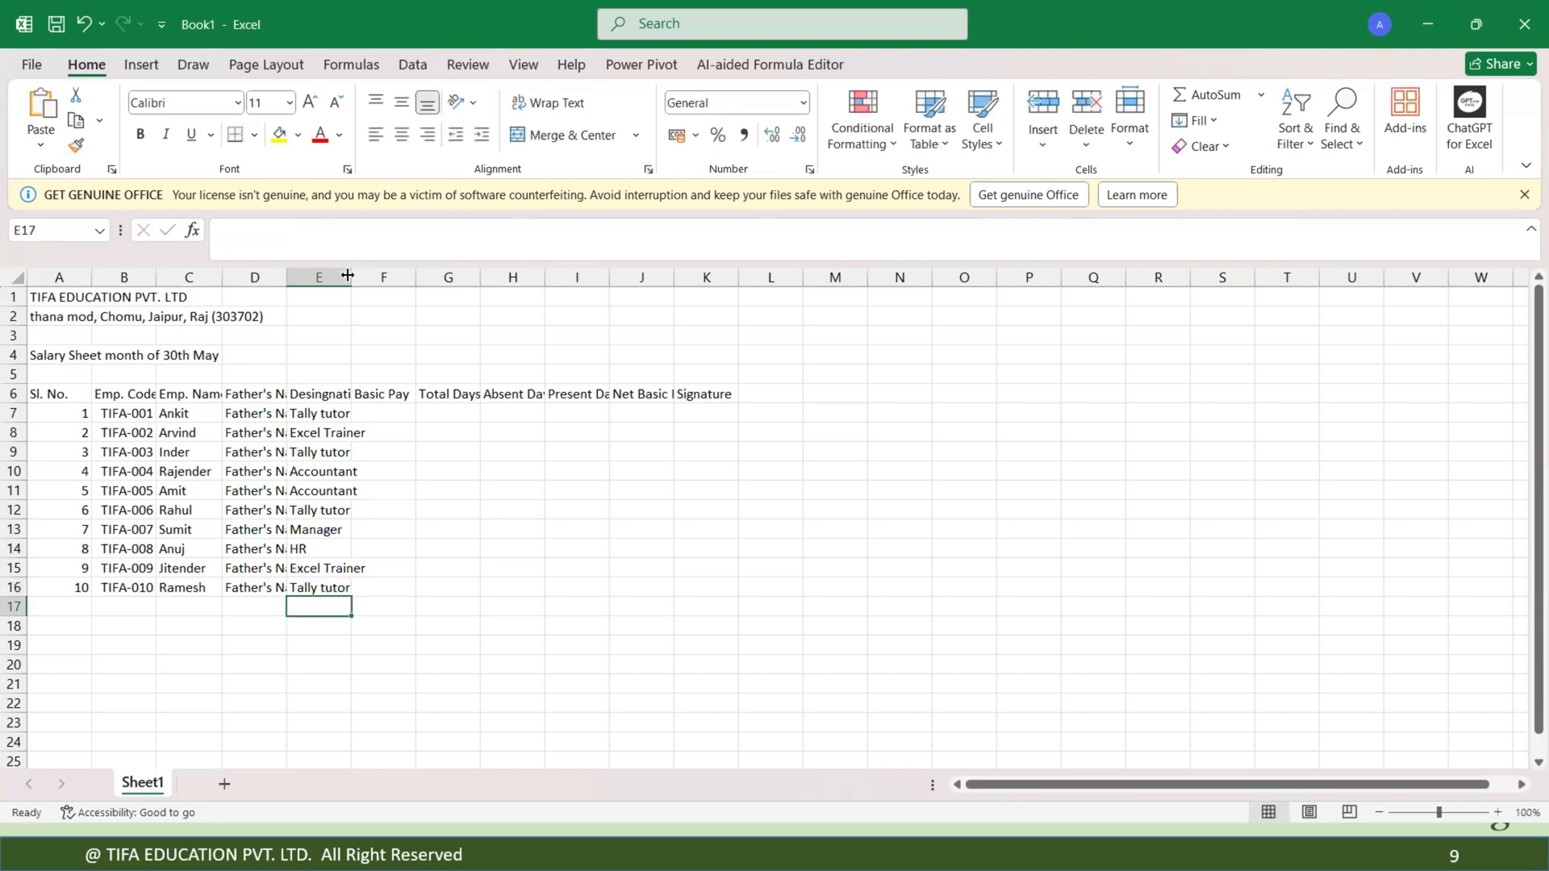
Widen the Designation column E slightly to fit its entries.
{"action": "left_click_drag", "start_coordinate": [348, 276], "coordinate": [357, 271]}
{"action": "left_click_drag", "start_coordinate": [357, 270], "coordinate": [351, 270]}
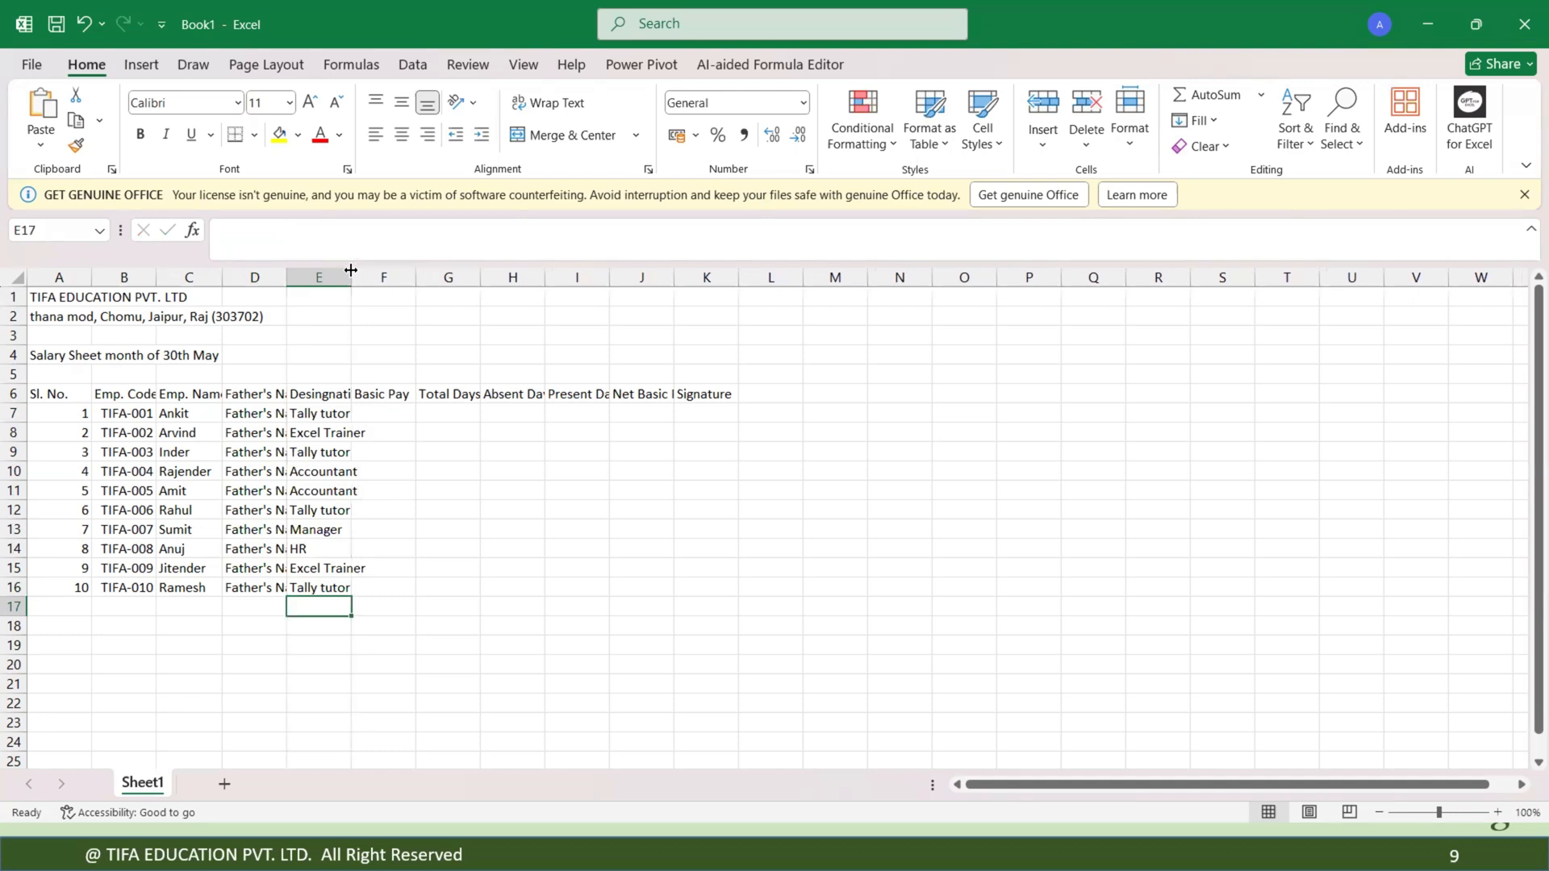
{"action": "left_click", "coordinate": [374, 411]}
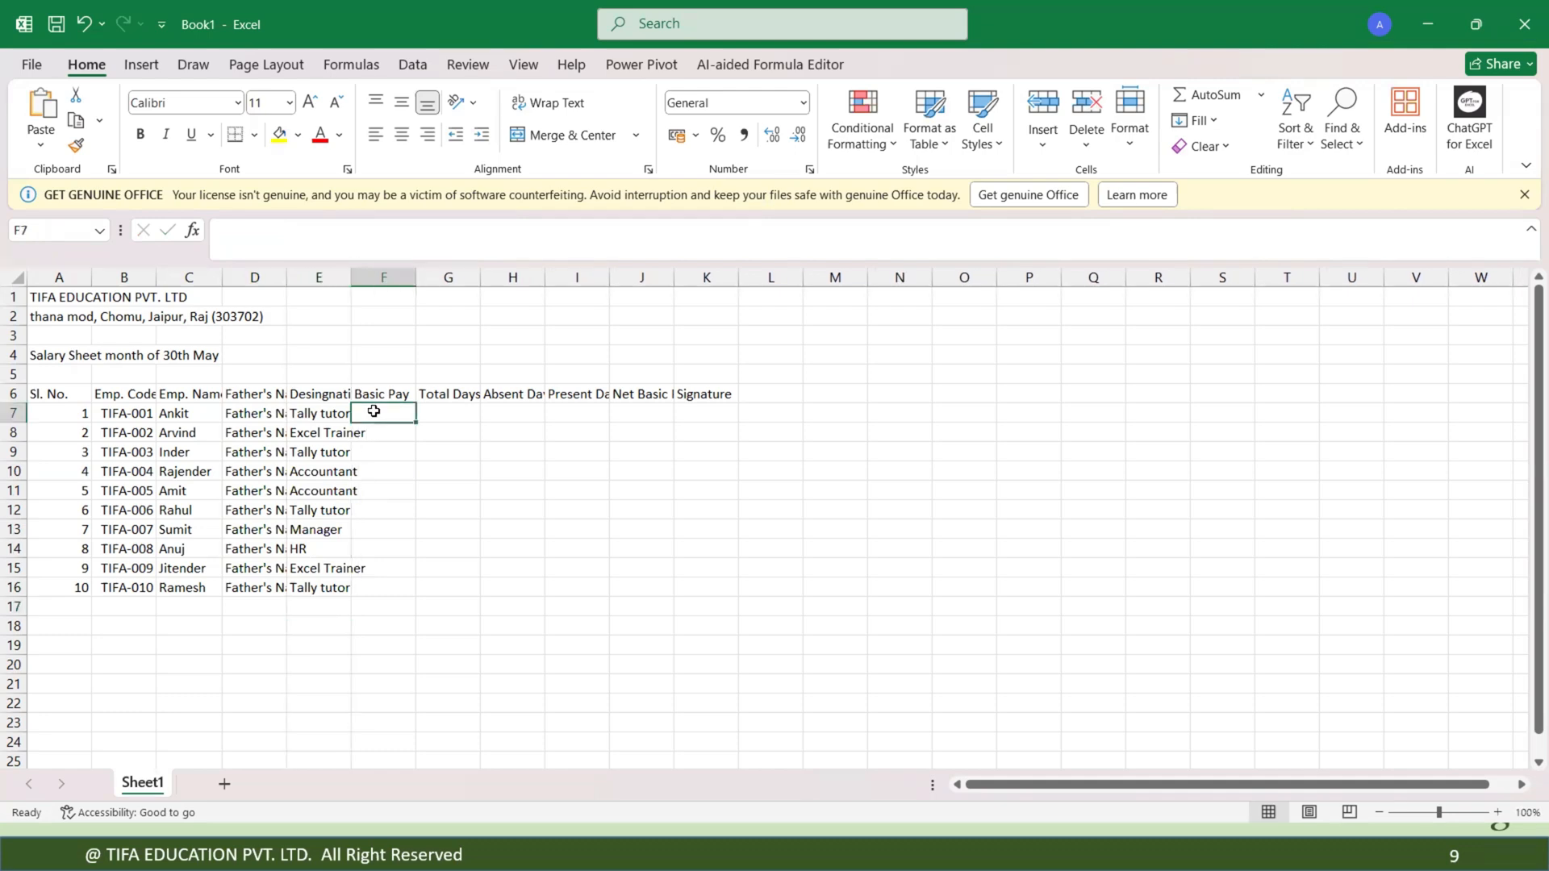
{"action": "left_click", "coordinate": [309, 605]}
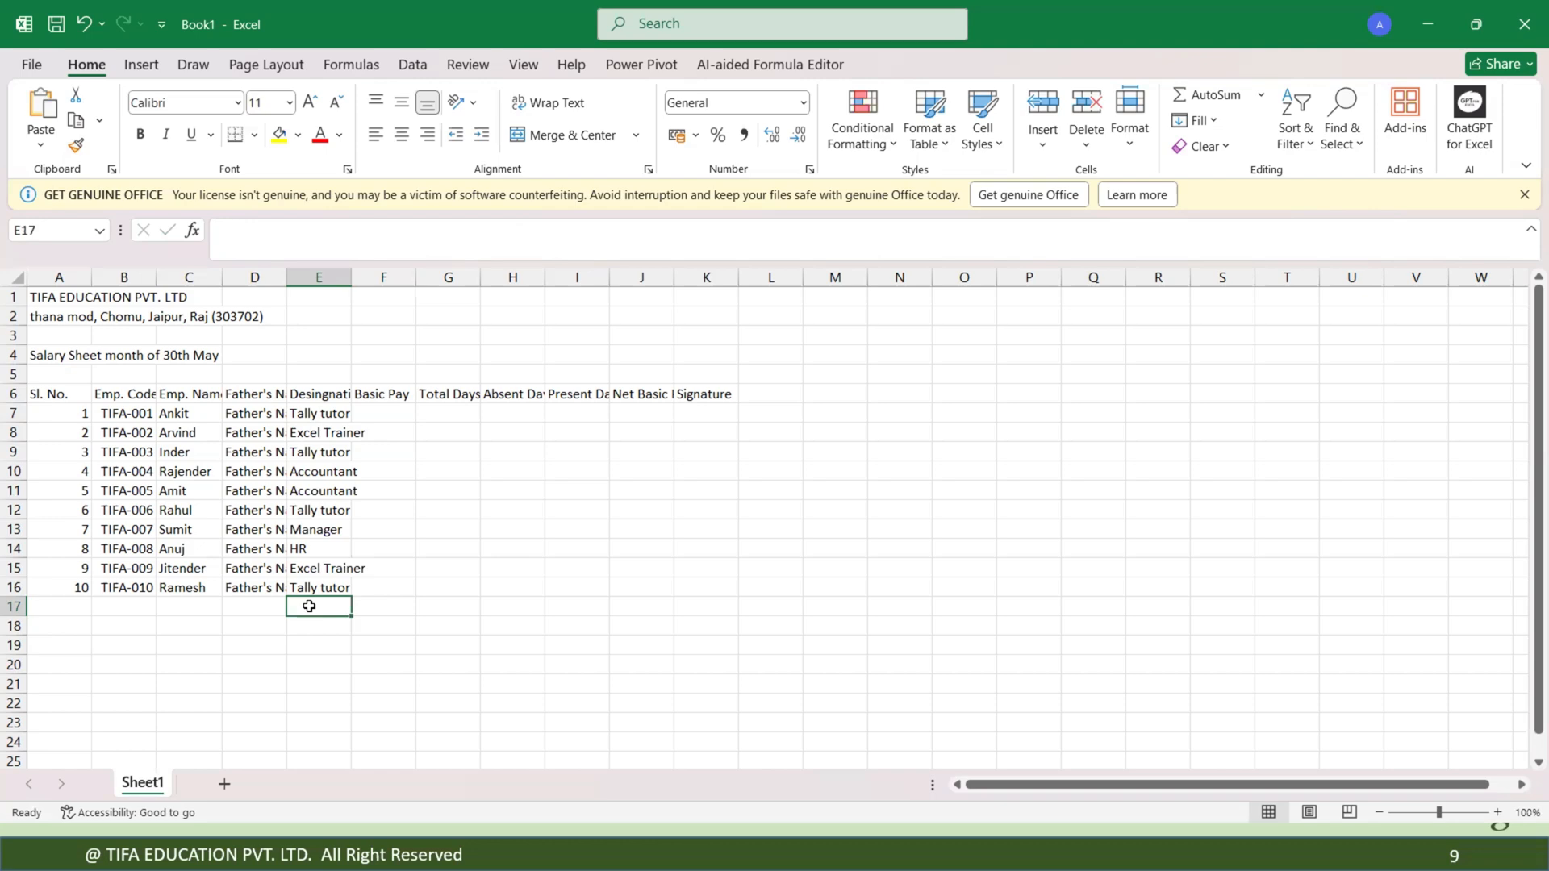
{"action": "left_click", "coordinate": [380, 413]}
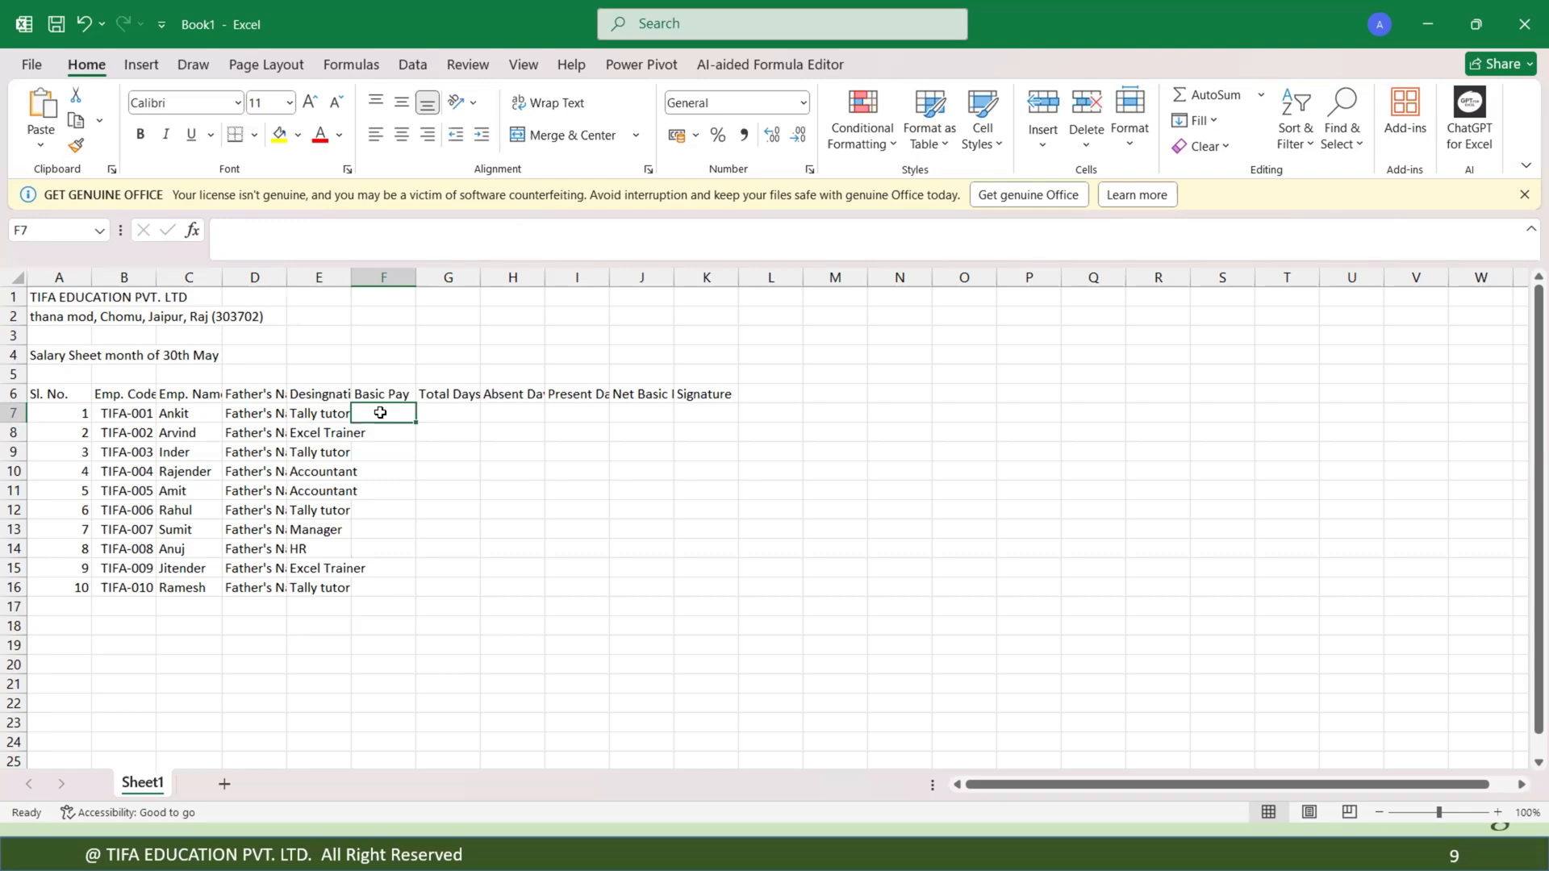
Enter the basic pay 50000 for the first employee in F7.
{"action": "type", "text": "5"}
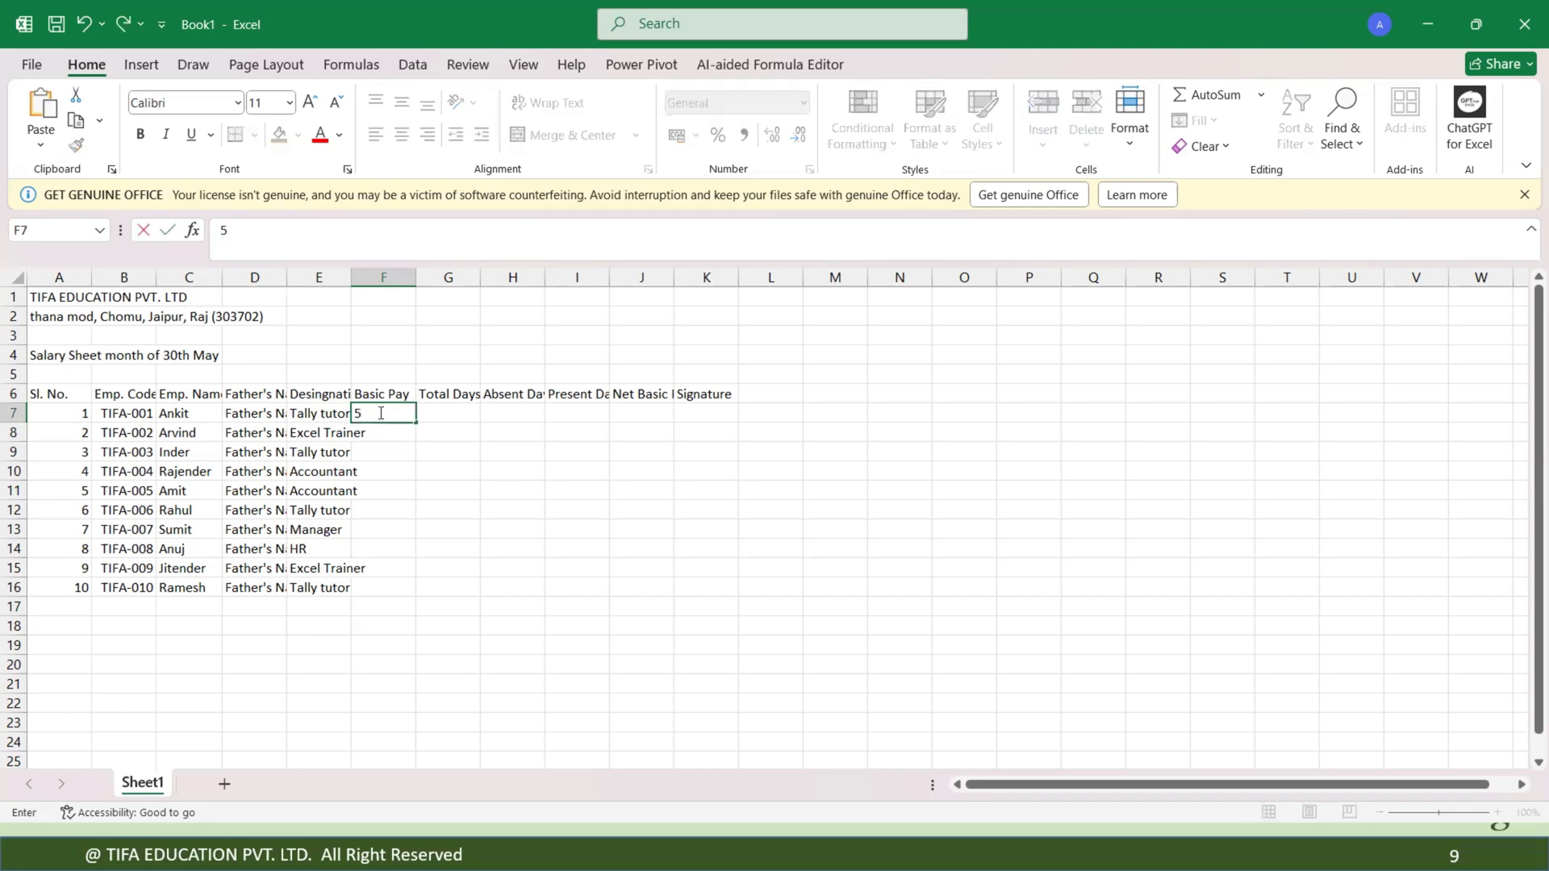
{"action": "type", "text": "0000"}
{"action": "key", "text": "Return"}
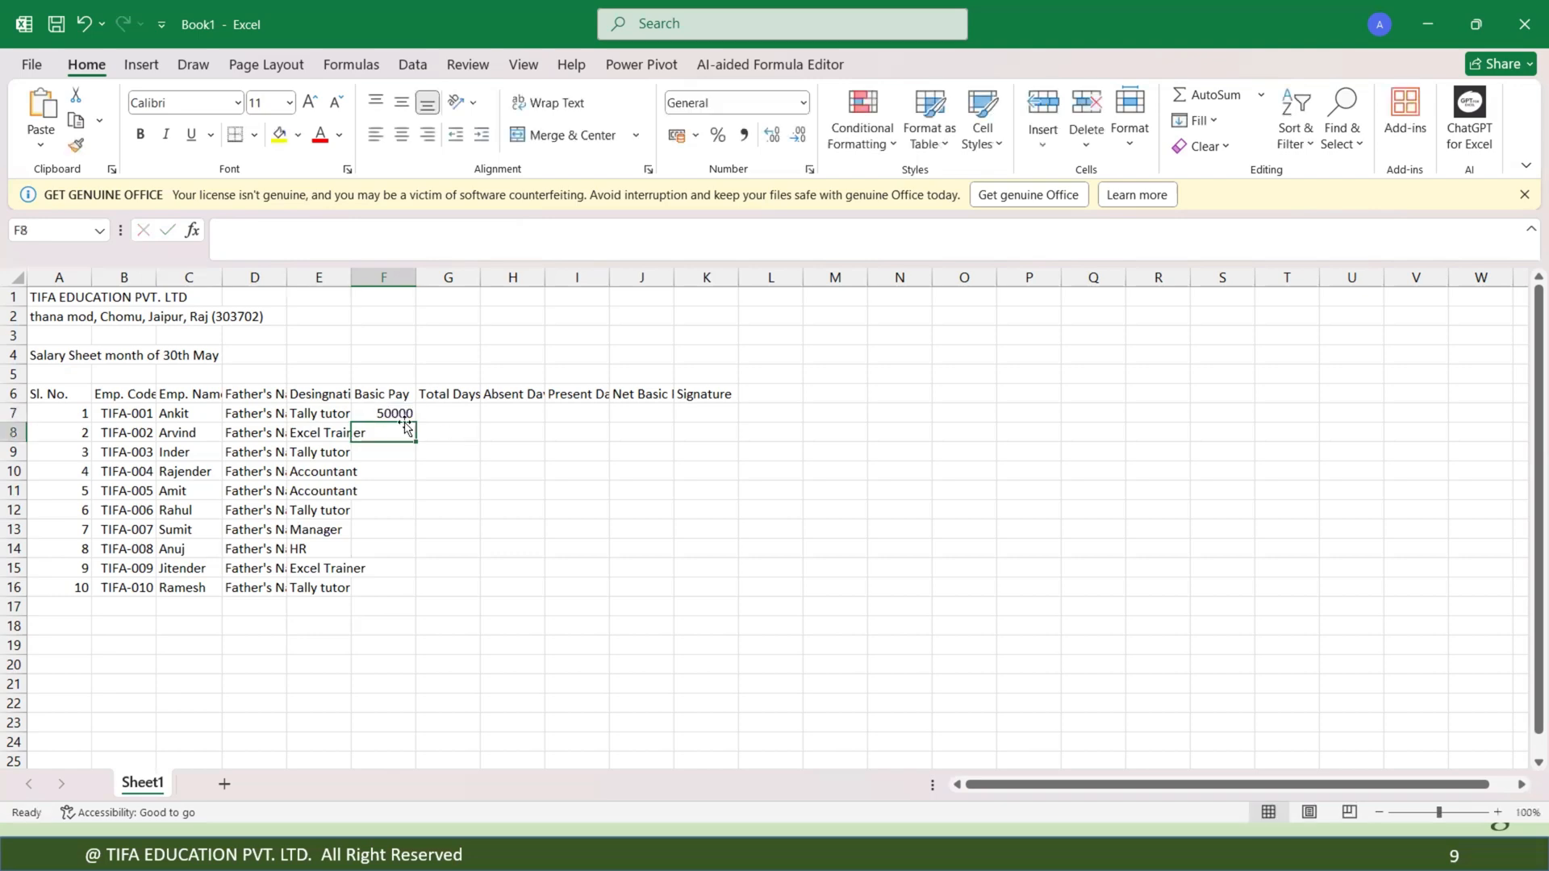
Try the Comma, Currency, Accounting and Number formats on F7, settling on the Accounting format.
{"action": "left_click", "coordinate": [394, 412]}
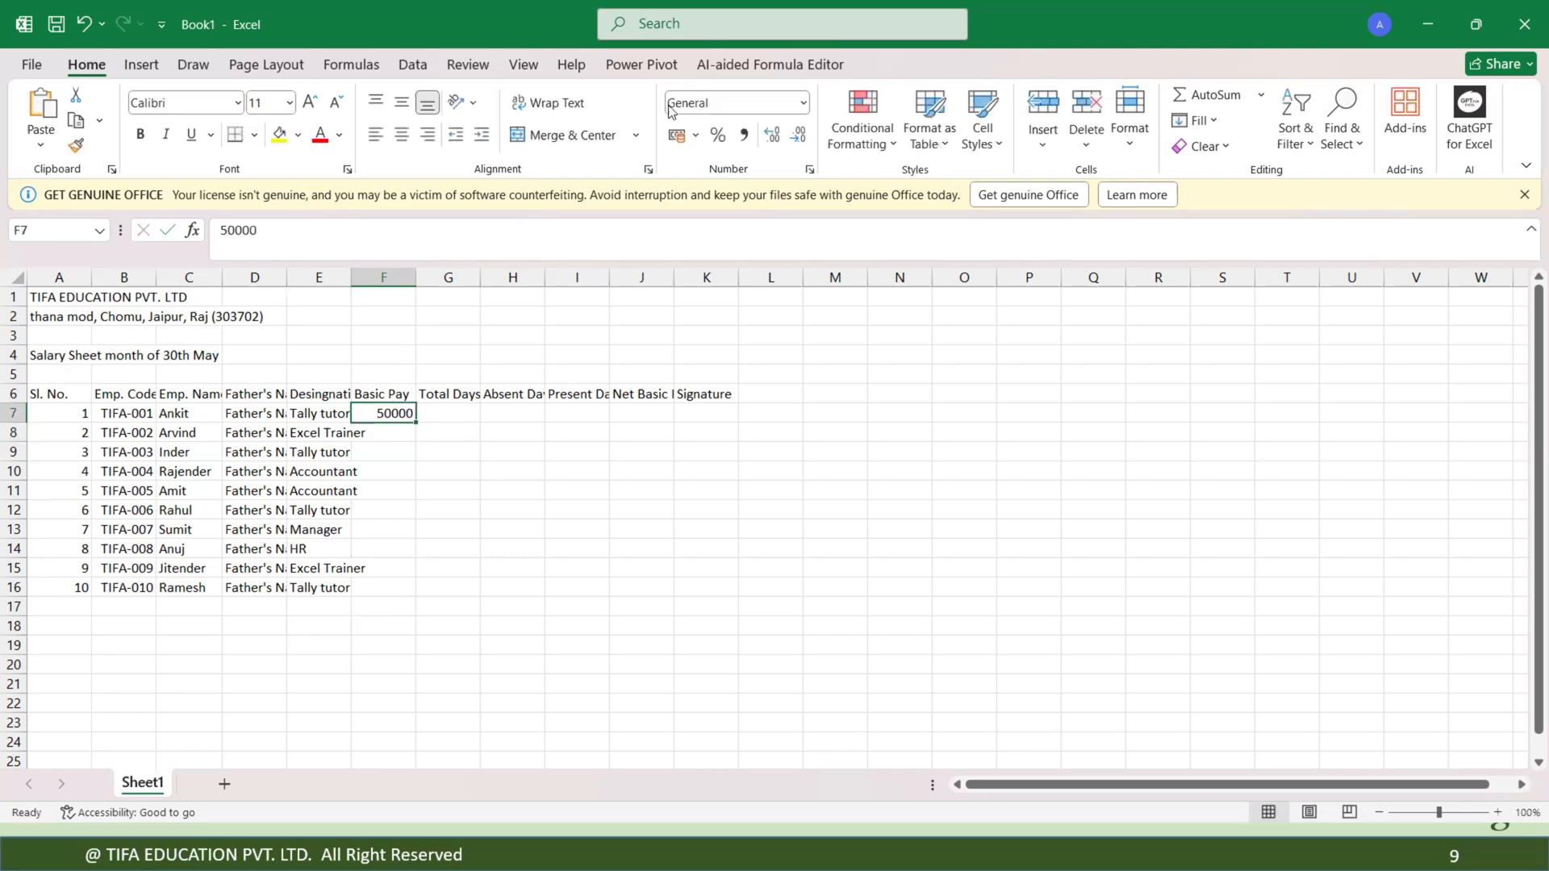
{"action": "left_click", "coordinate": [741, 137]}
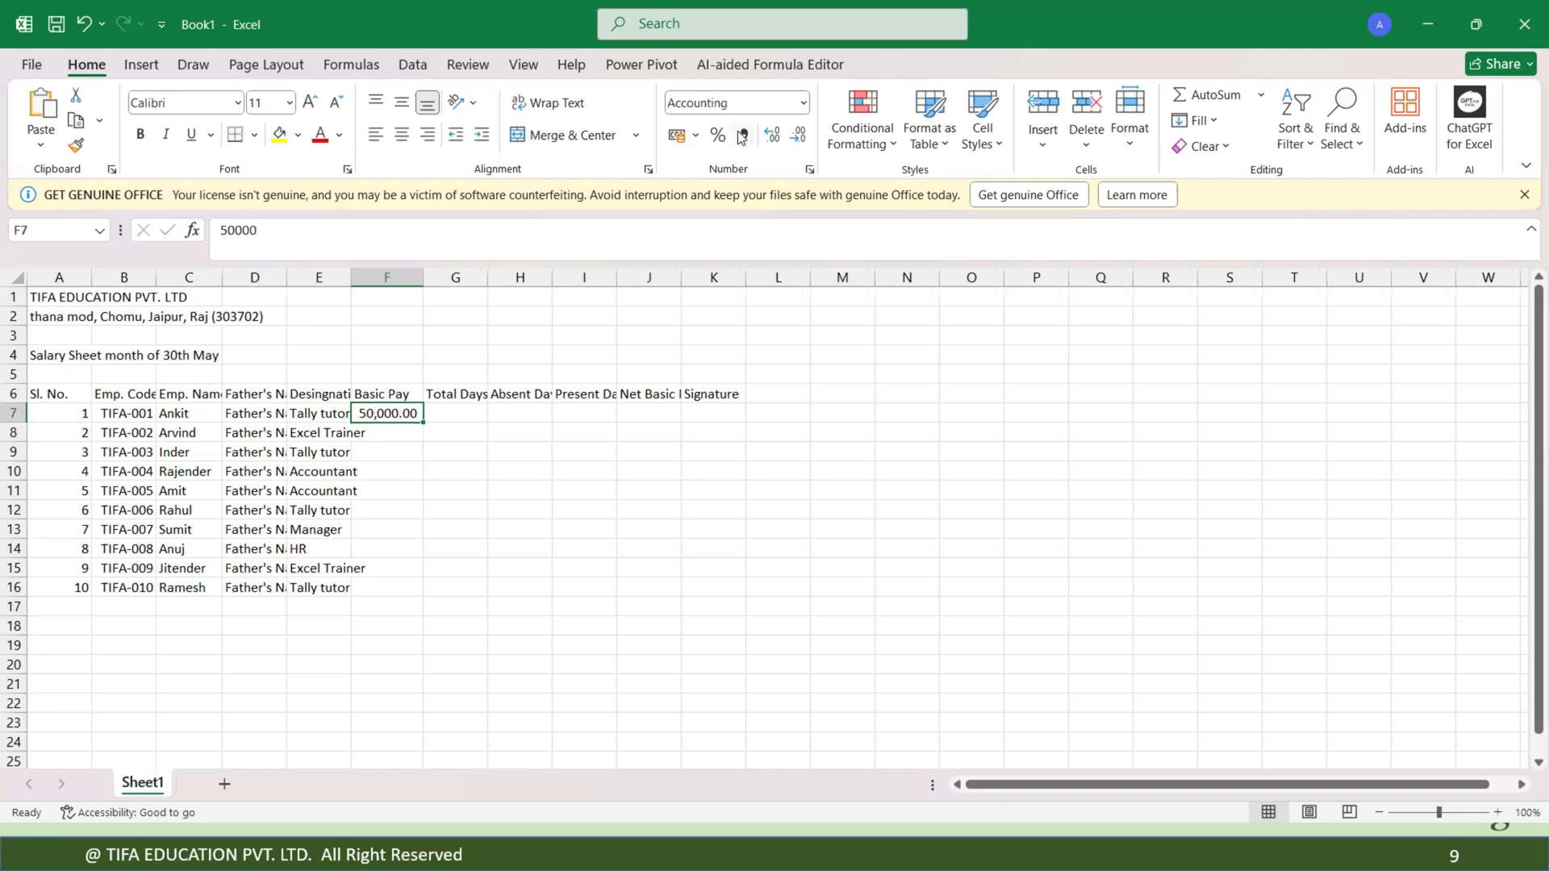
{"action": "left_click", "coordinate": [802, 102]}
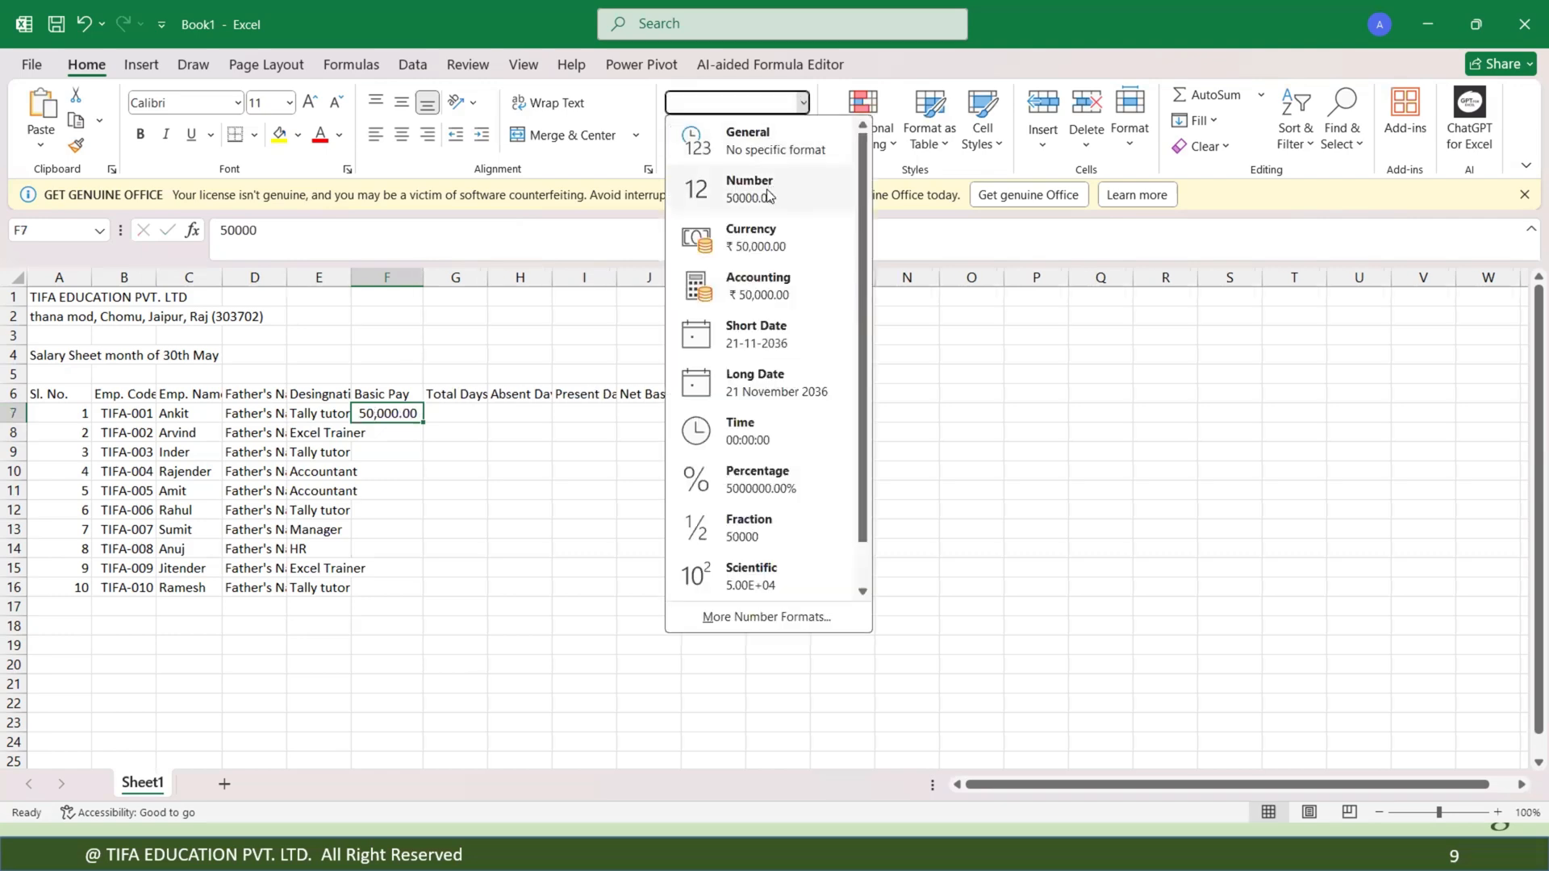
{"action": "left_click", "coordinate": [758, 238]}
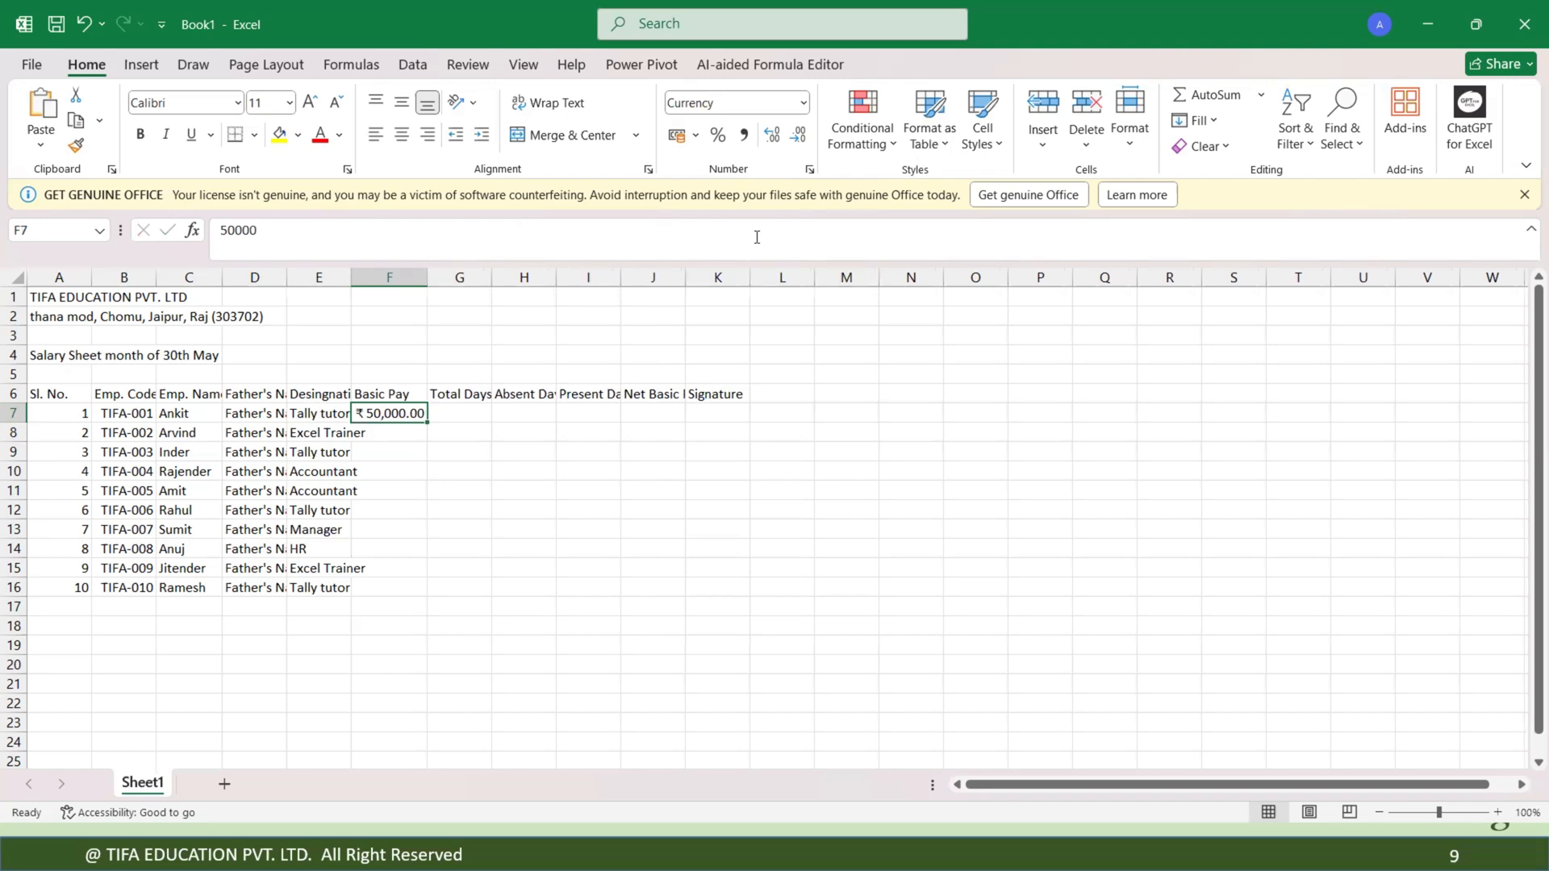
{"action": "left_click", "coordinate": [803, 102]}
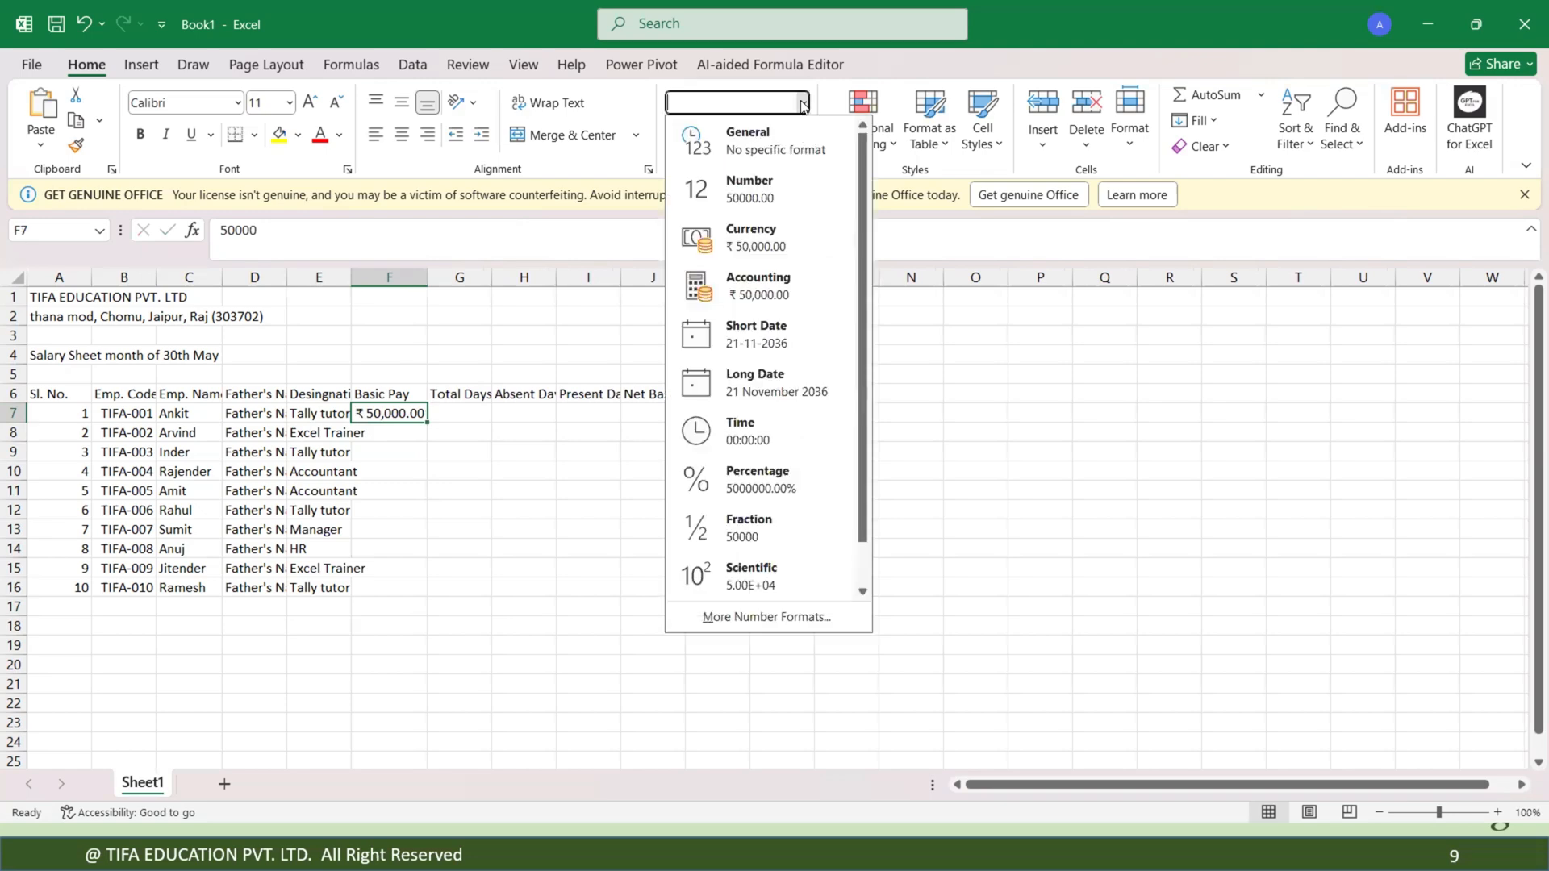
{"action": "left_click", "coordinate": [767, 287]}
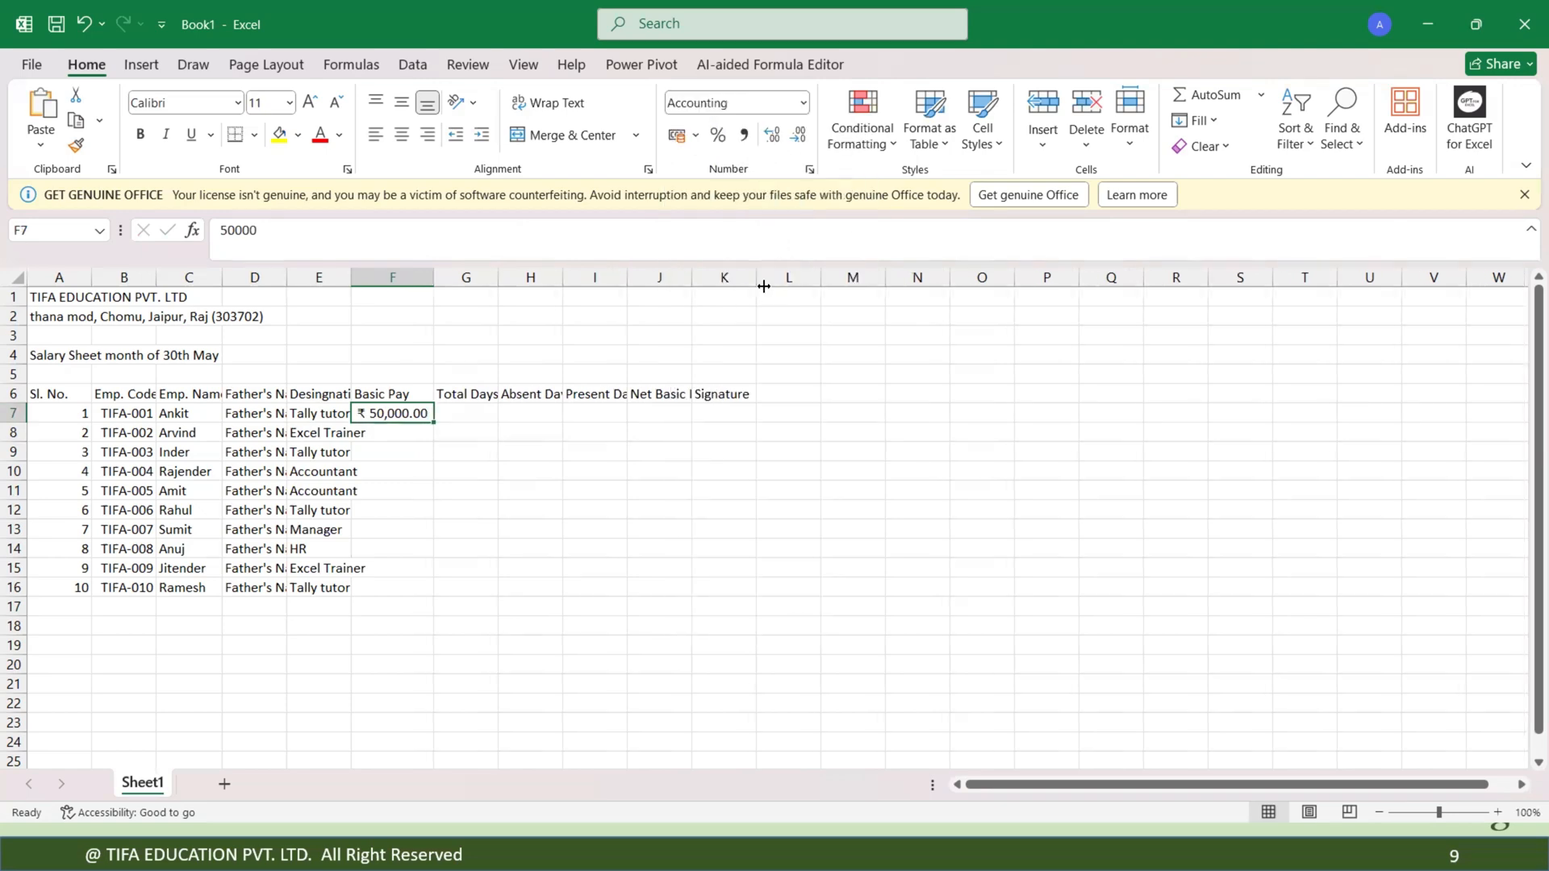
{"action": "left_click", "coordinate": [803, 103]}
{"action": "left_click", "coordinate": [761, 188]}
{"action": "left_click", "coordinate": [803, 102]}
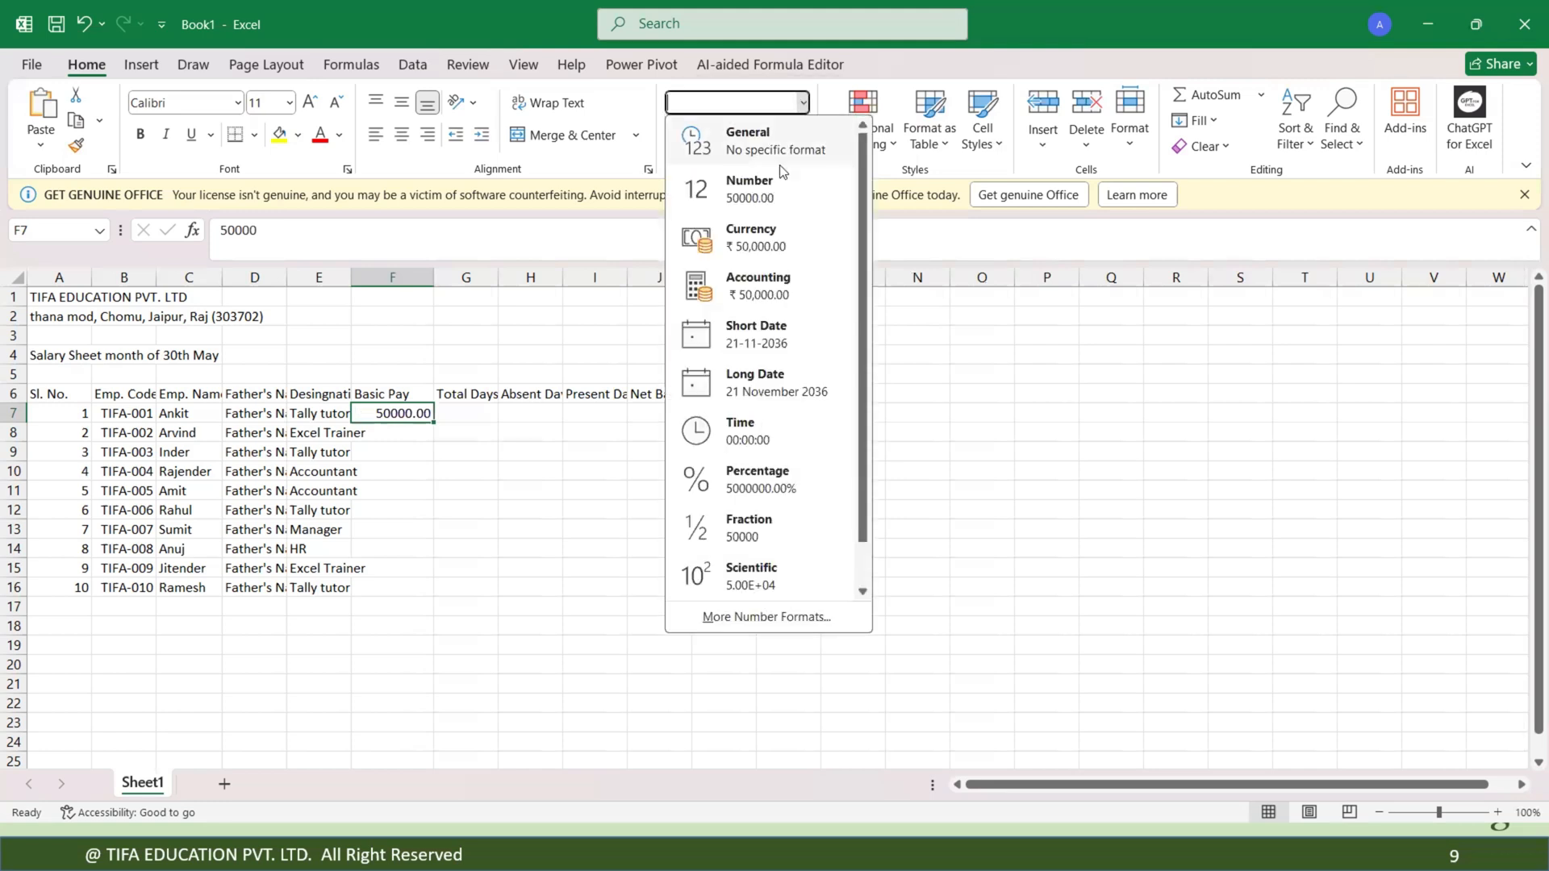
{"action": "left_click", "coordinate": [758, 238]}
{"action": "left_click", "coordinate": [802, 103]}
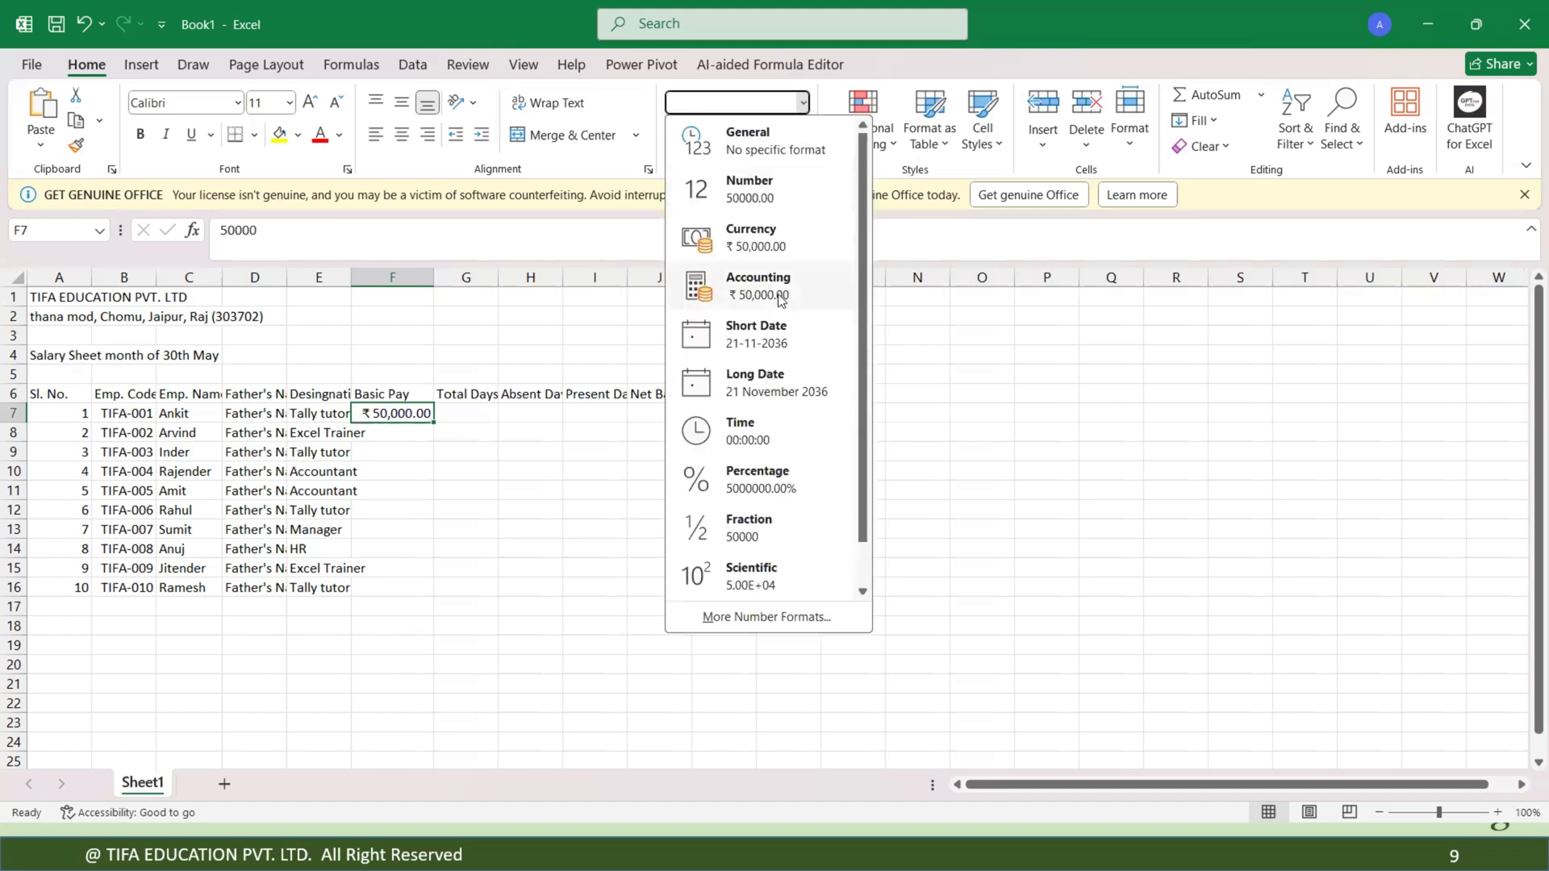
{"action": "left_click", "coordinate": [780, 295]}
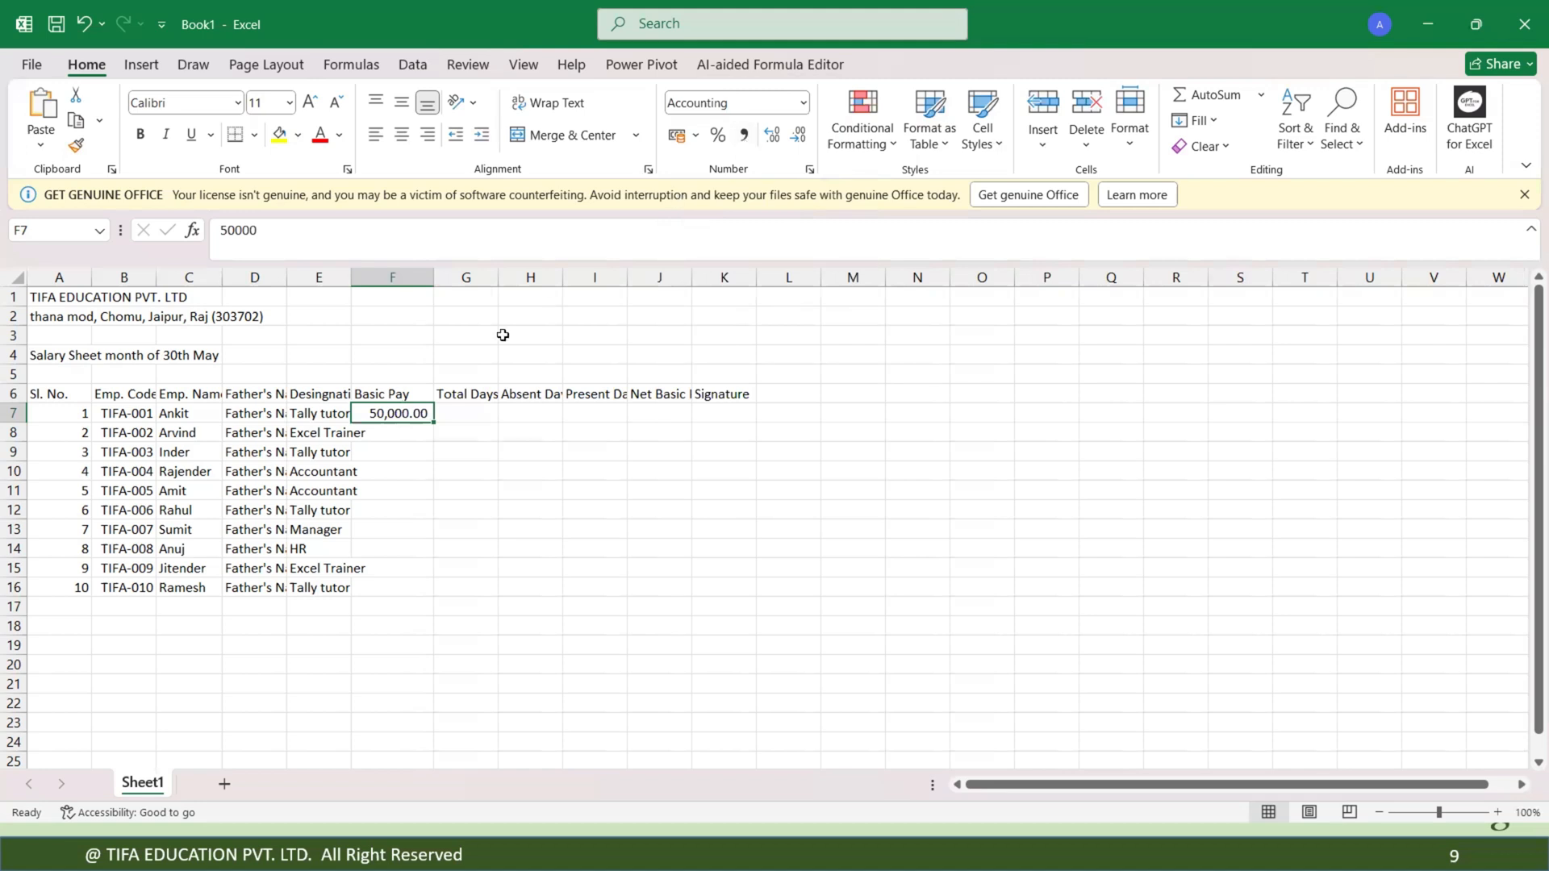
{"action": "left_click", "coordinate": [393, 427]}
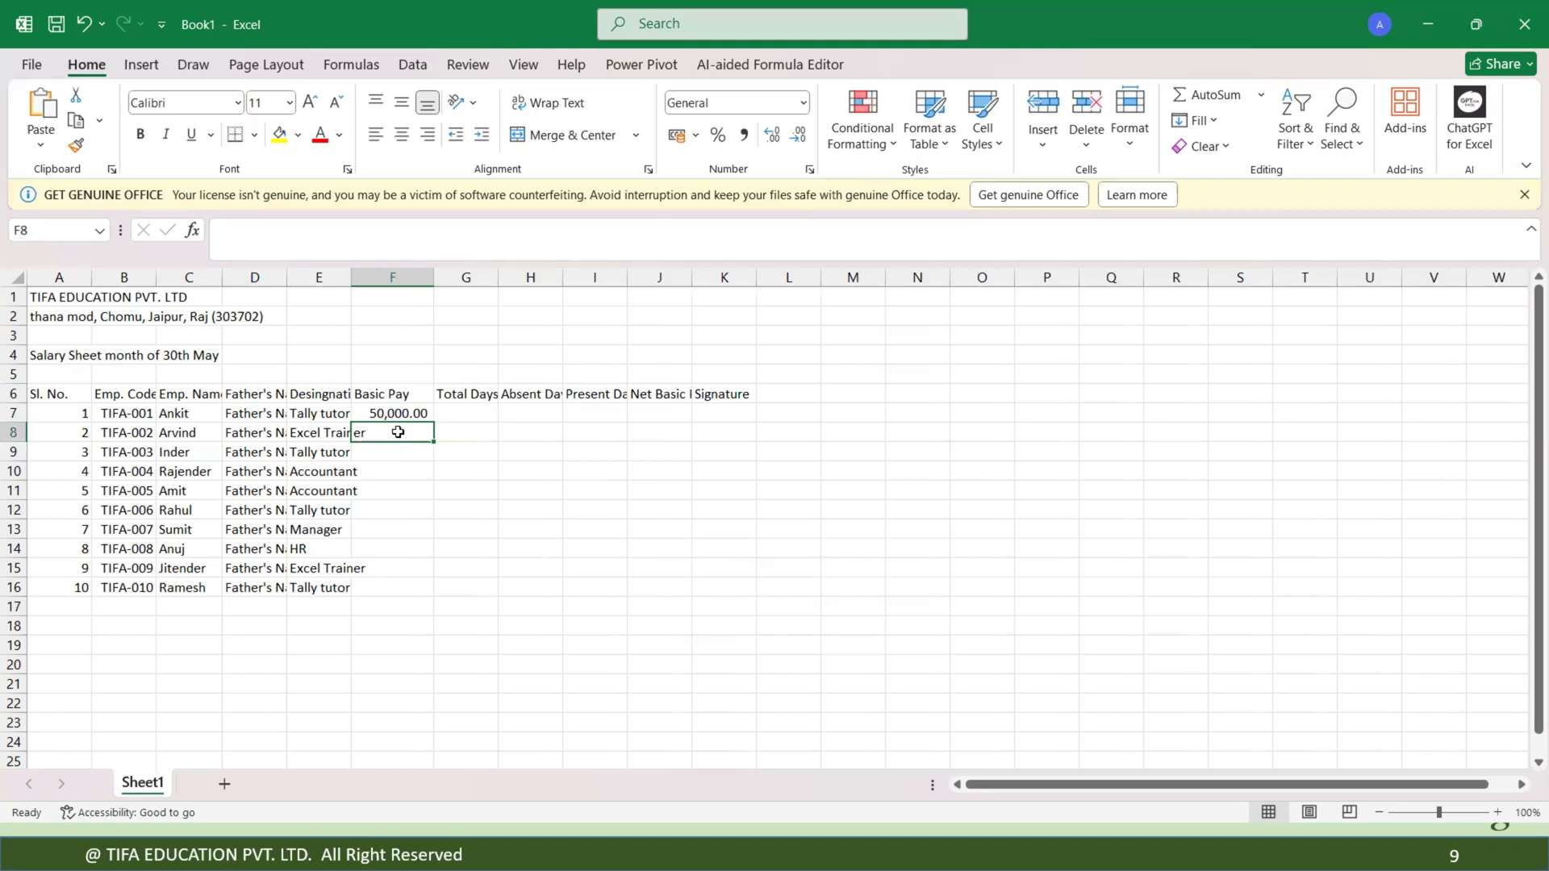
{"action": "type", "text": "="}
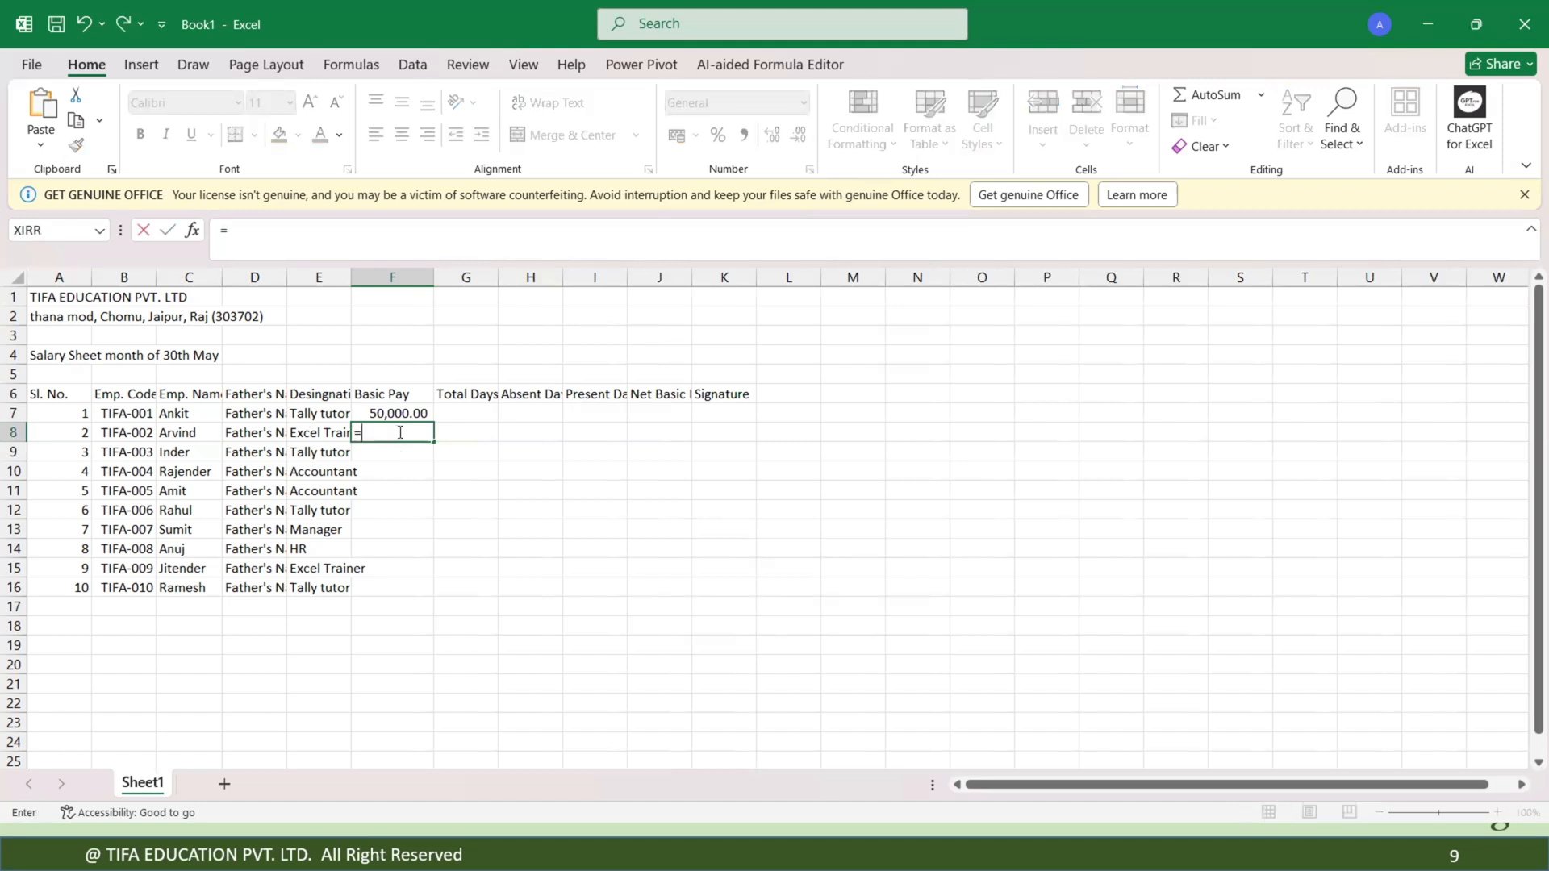
{"action": "left_click", "coordinate": [396, 413]}
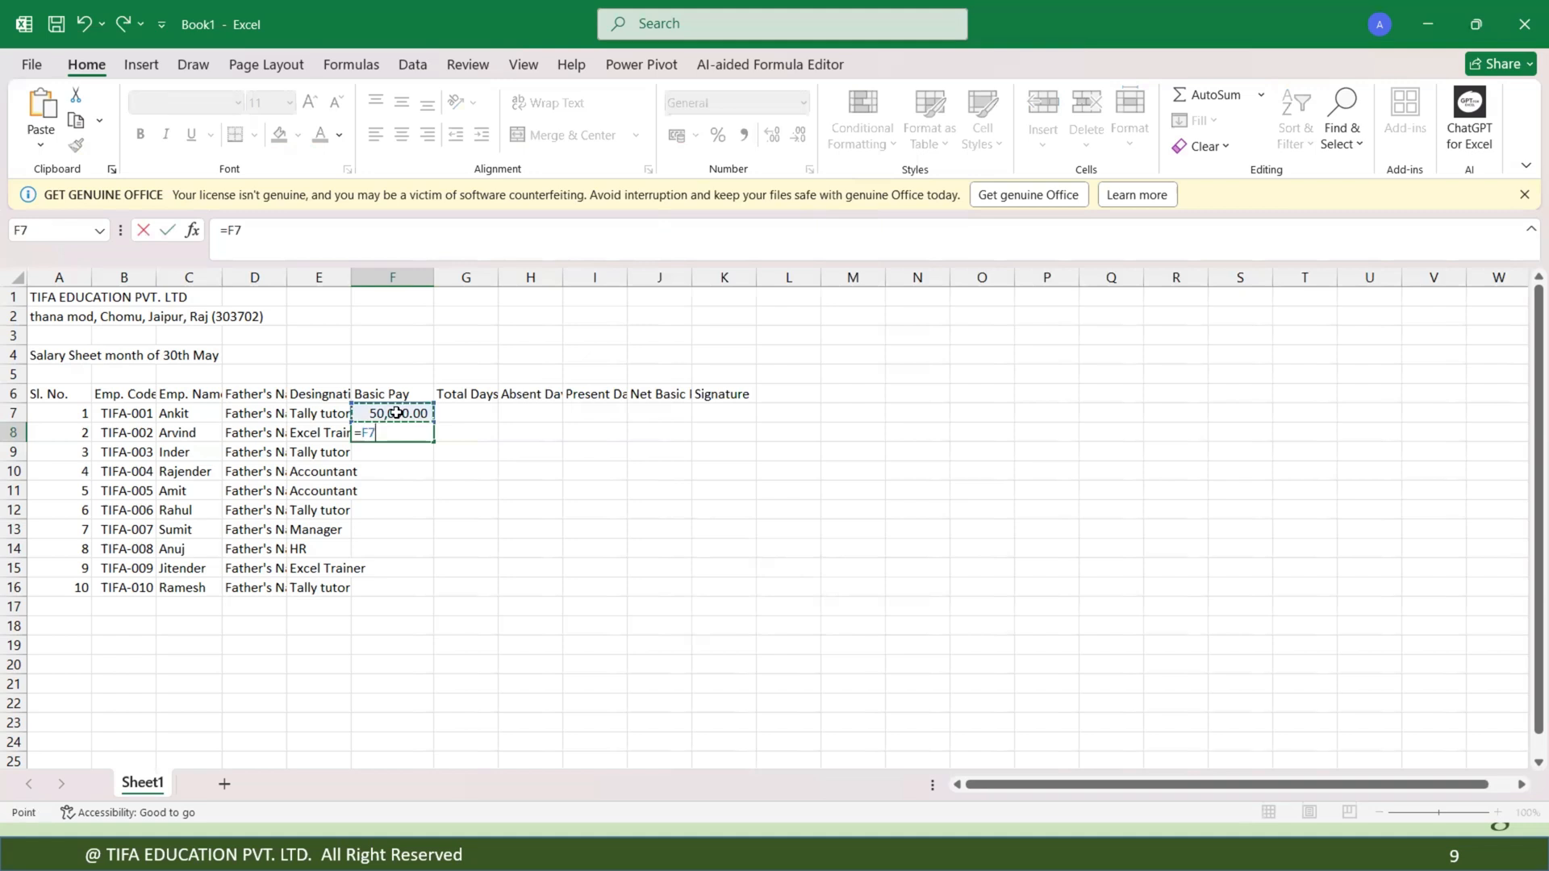
{"action": "key", "text": "Return"}
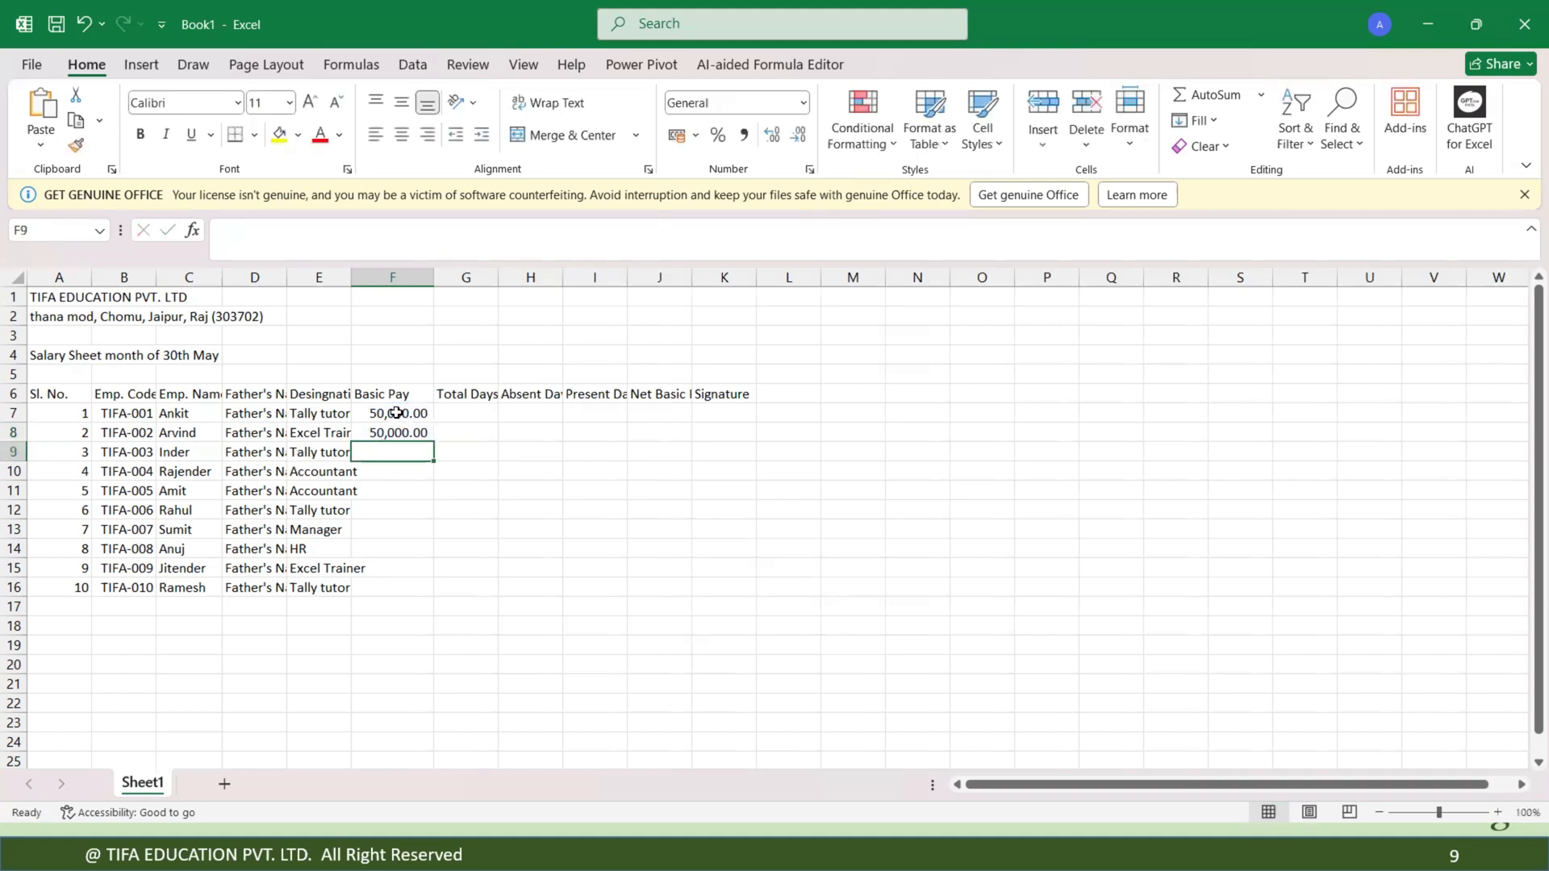
{"action": "double_click", "coordinate": [395, 435]}
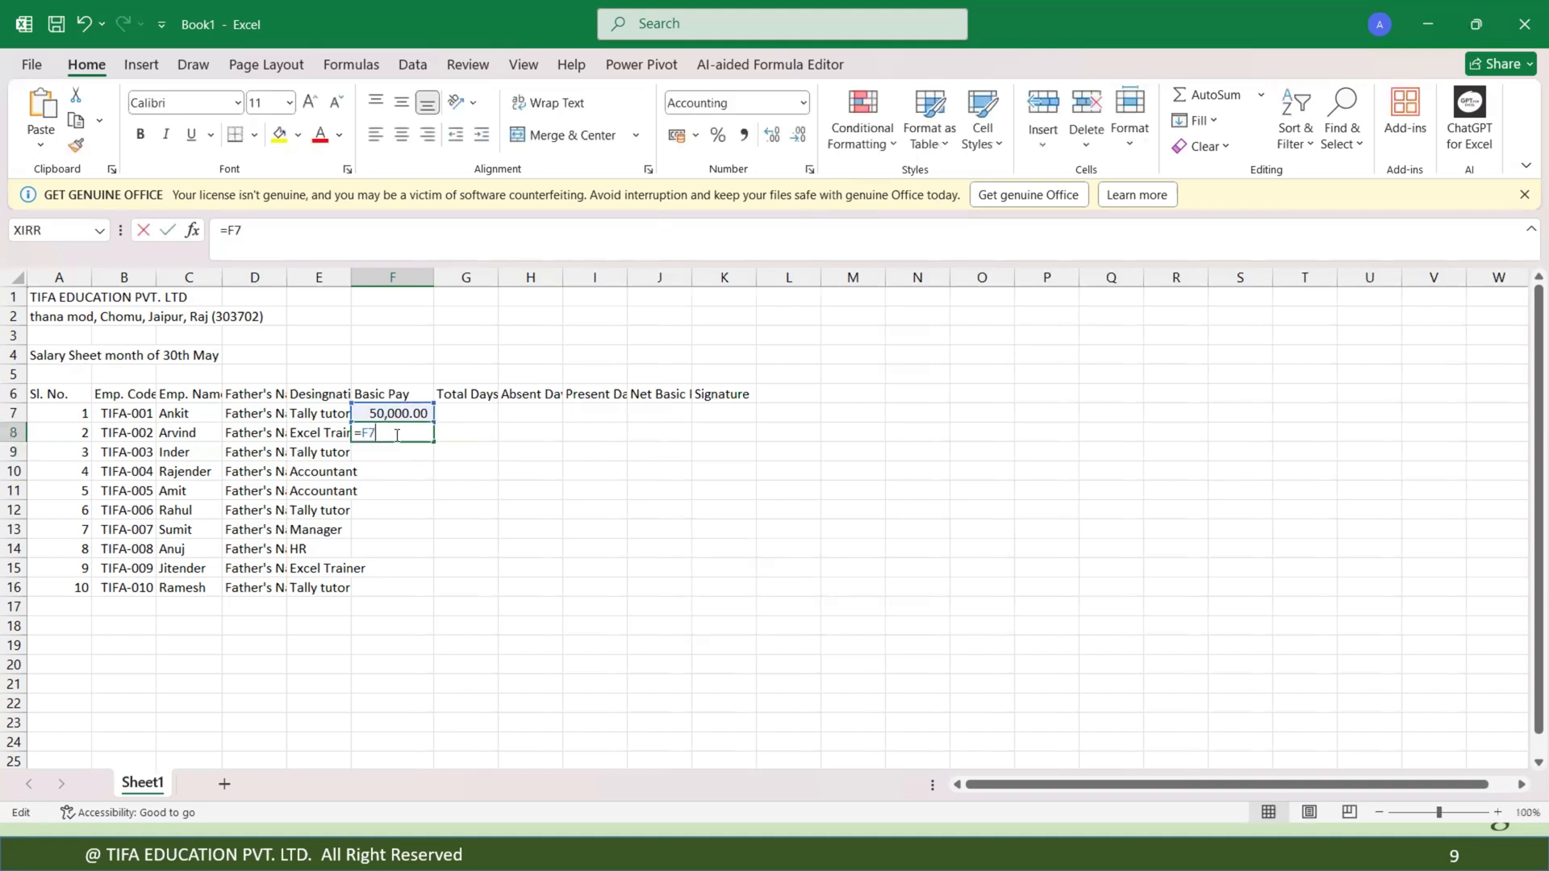
{"action": "key", "text": "BackSpace"}
{"action": "key", "text": "BackSpace"}
{"action": "key", "text": "BackSpace"}
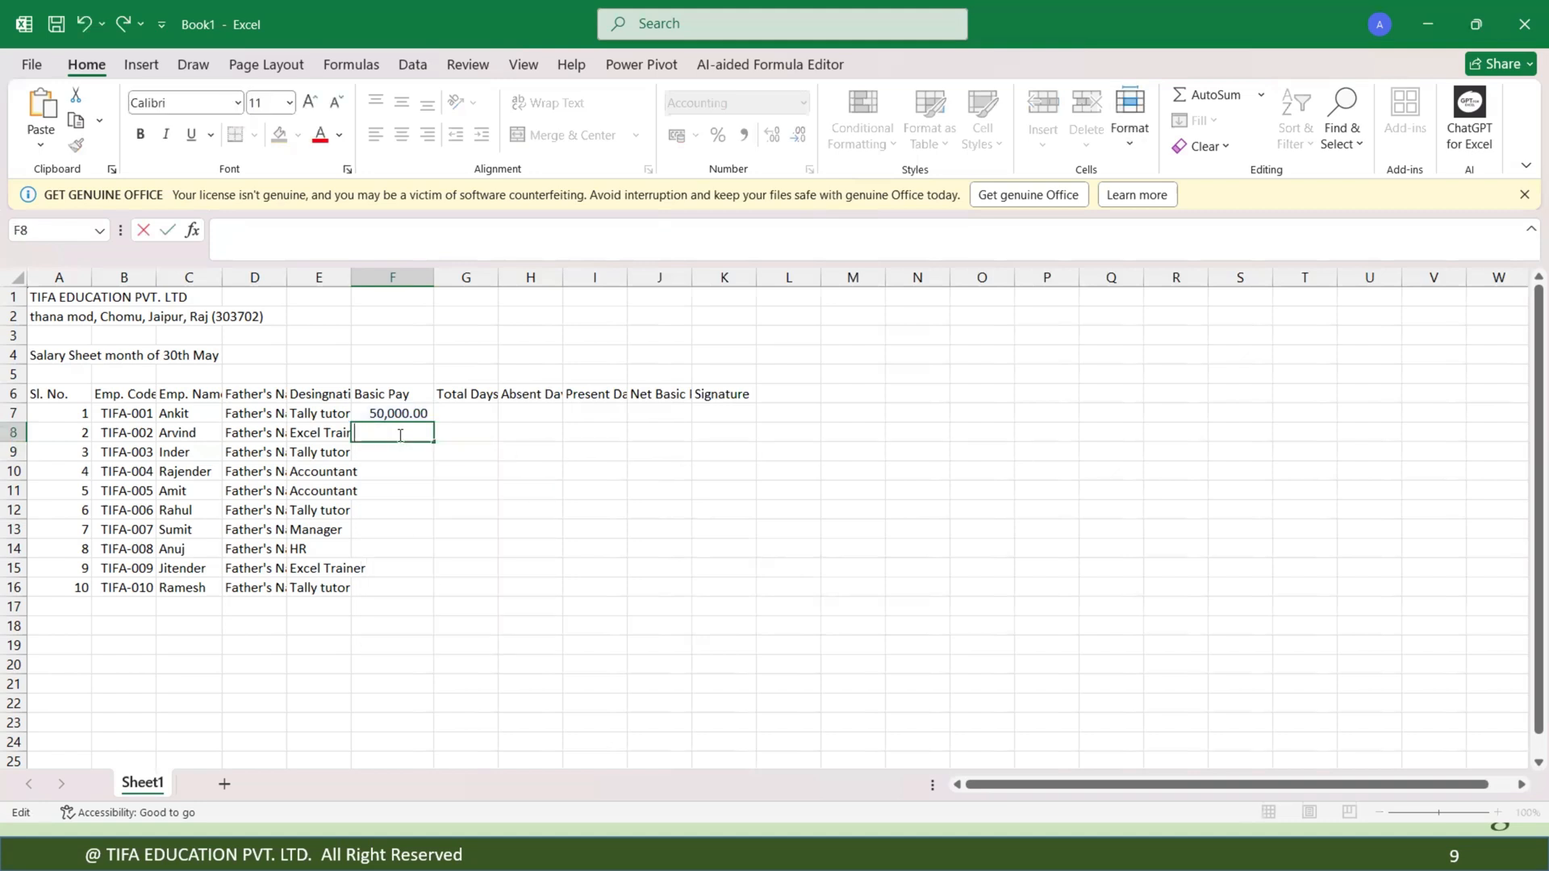
{"action": "left_click", "coordinate": [468, 490]}
Enter a formula in F8 that adds 5000 to the basic pay in F7.
{"action": "left_click", "coordinate": [401, 414]}
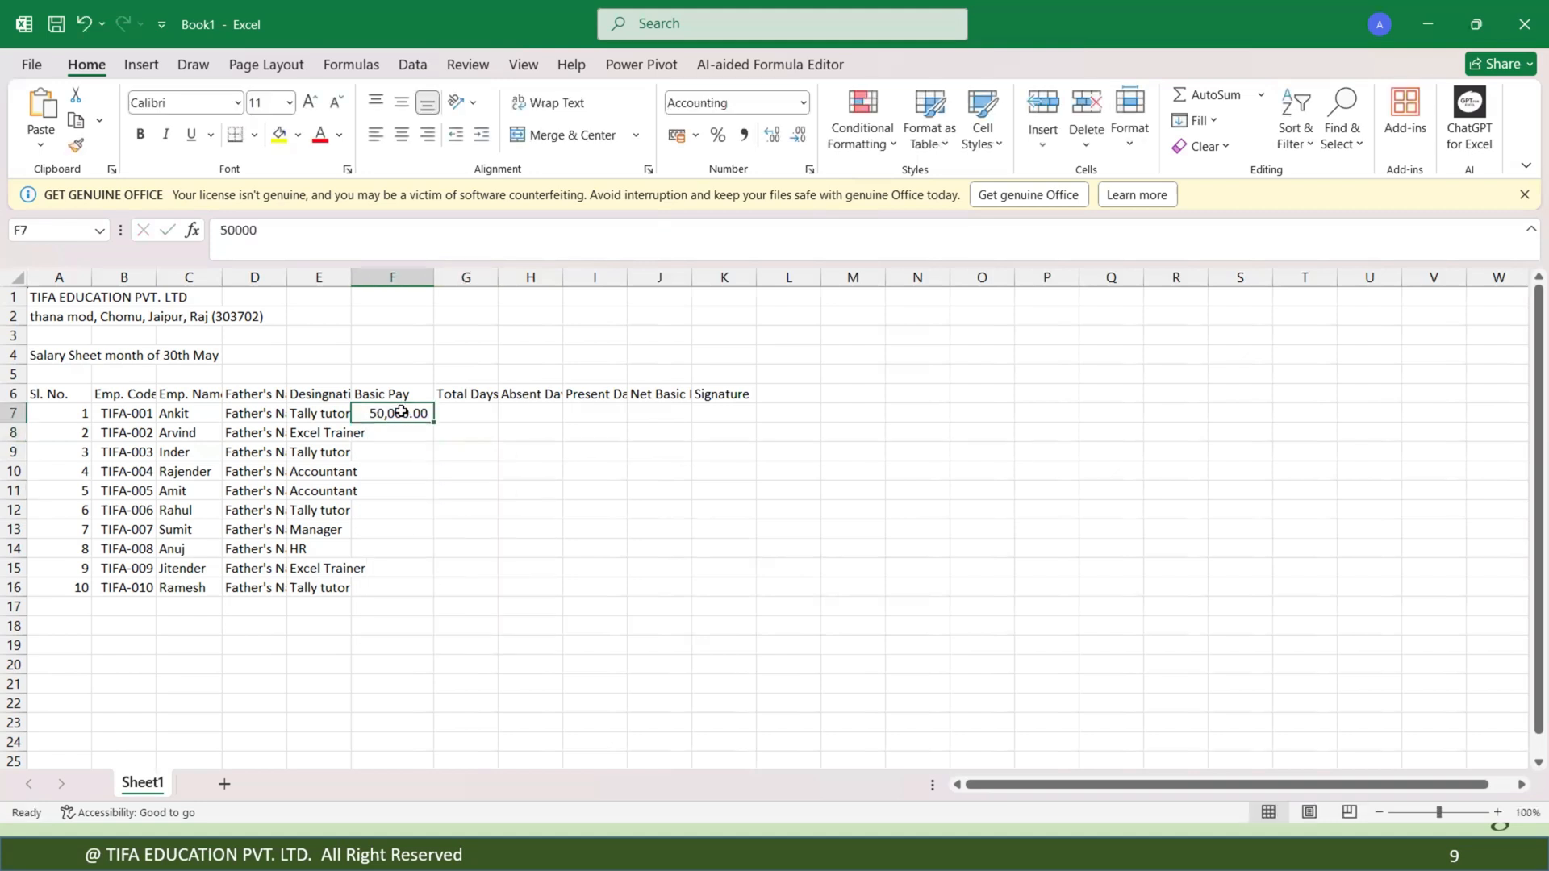
{"action": "left_click", "coordinate": [399, 429]}
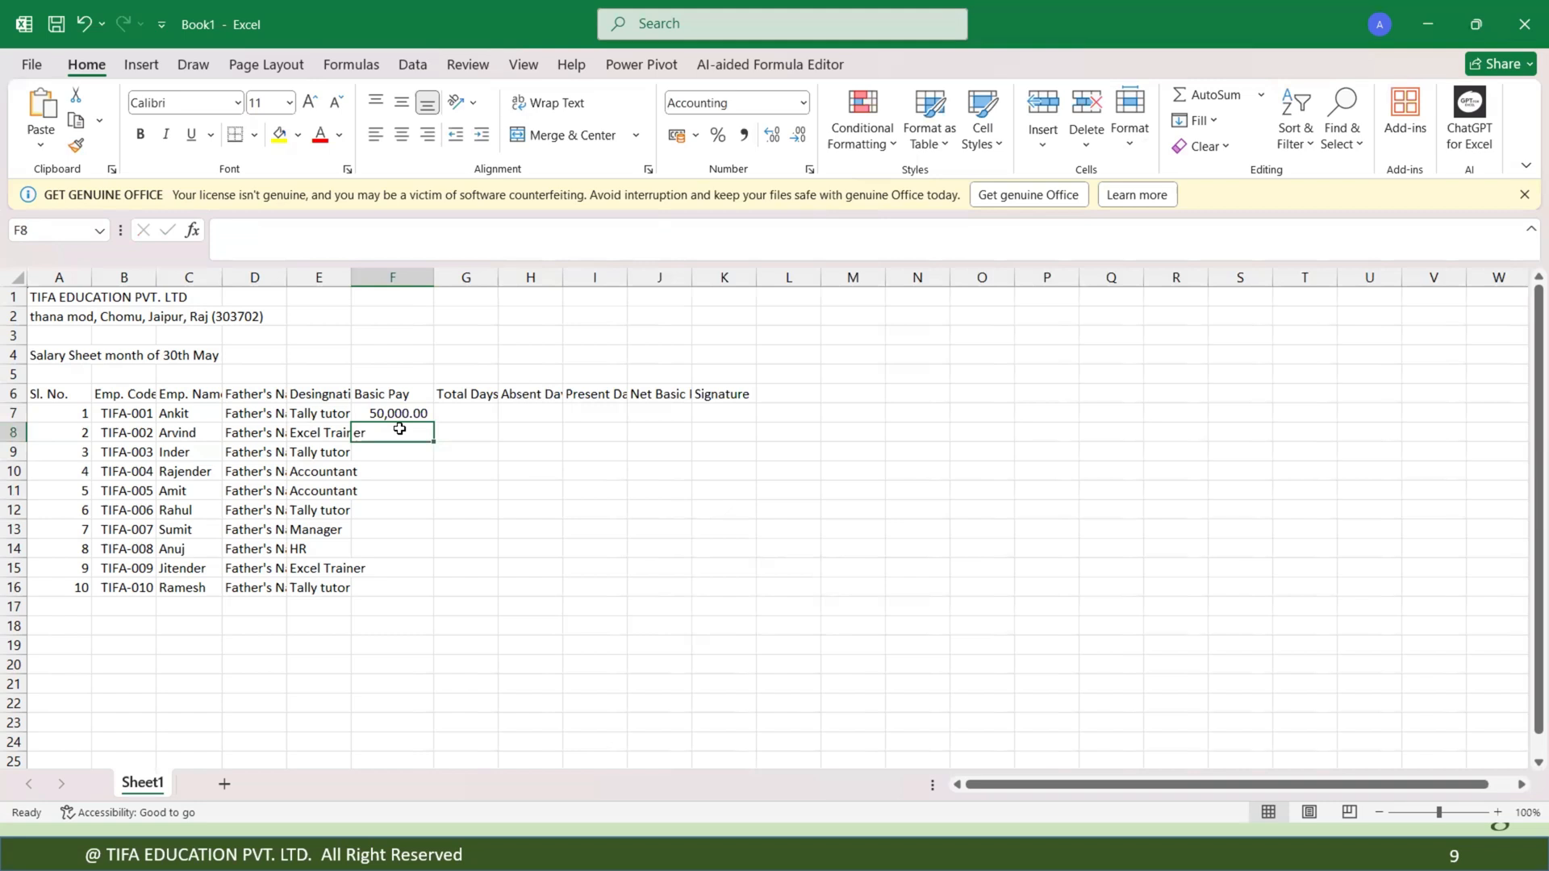
{"action": "type", "text": "="}
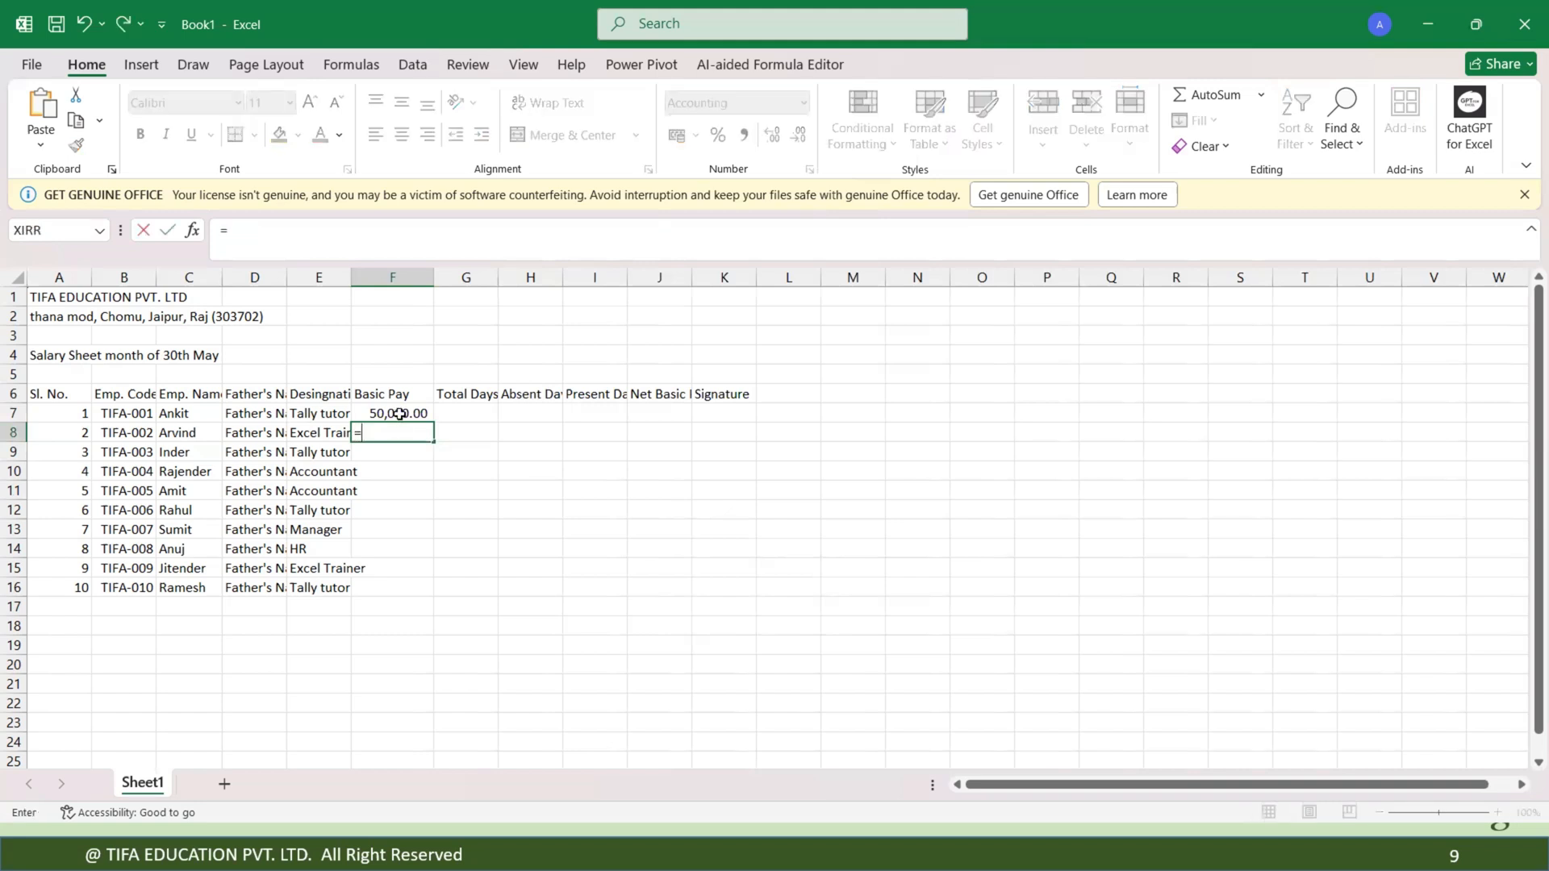
{"action": "left_click", "coordinate": [400, 414]}
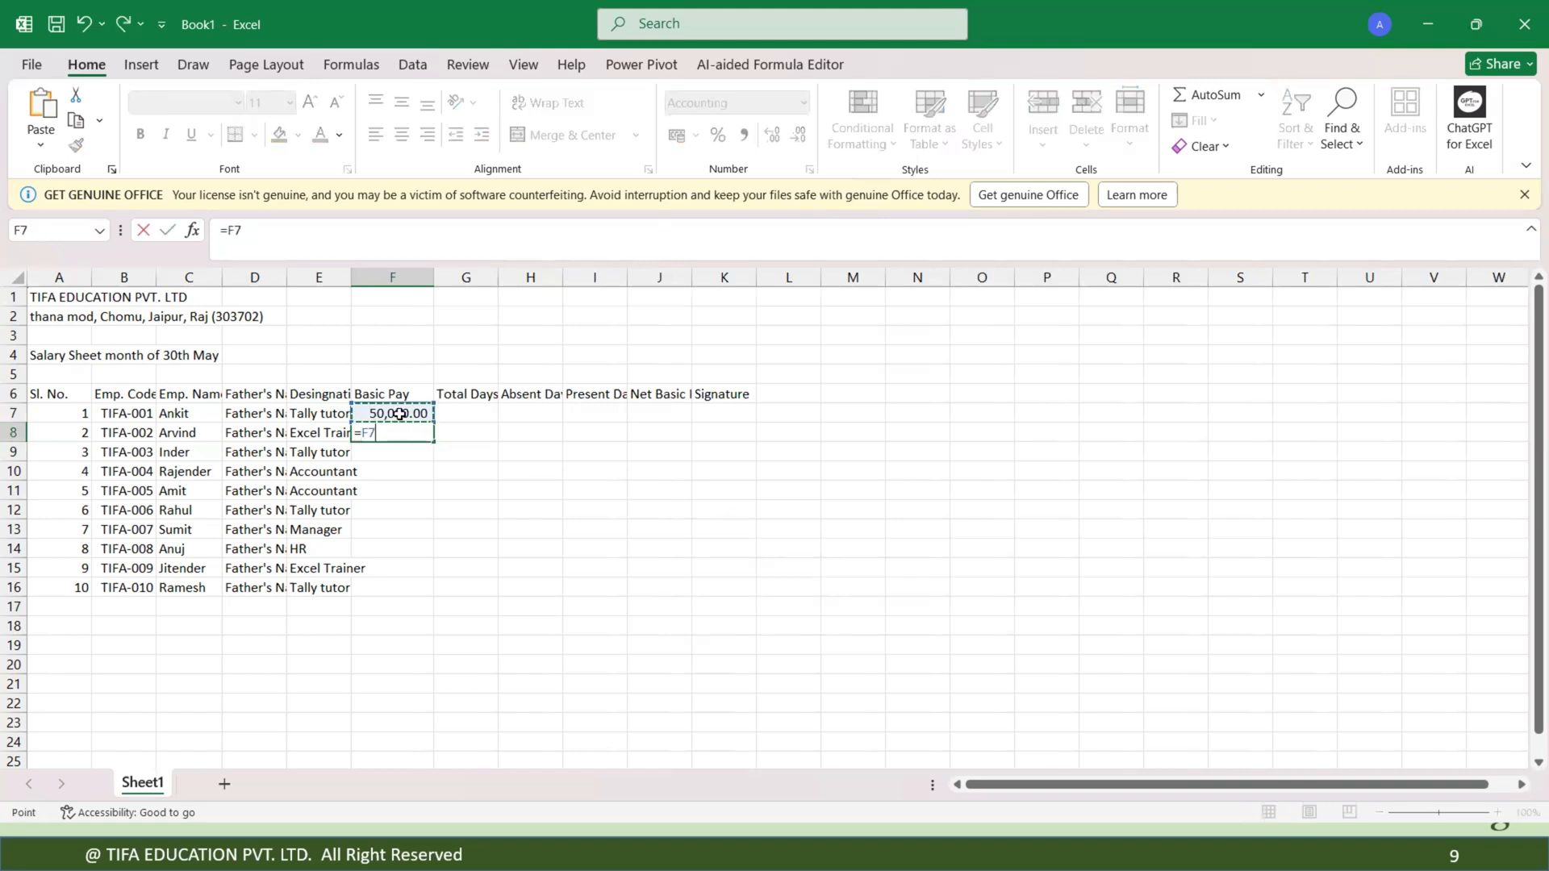
{"action": "type", "text": "+5000"}
{"action": "key", "text": "Return"}
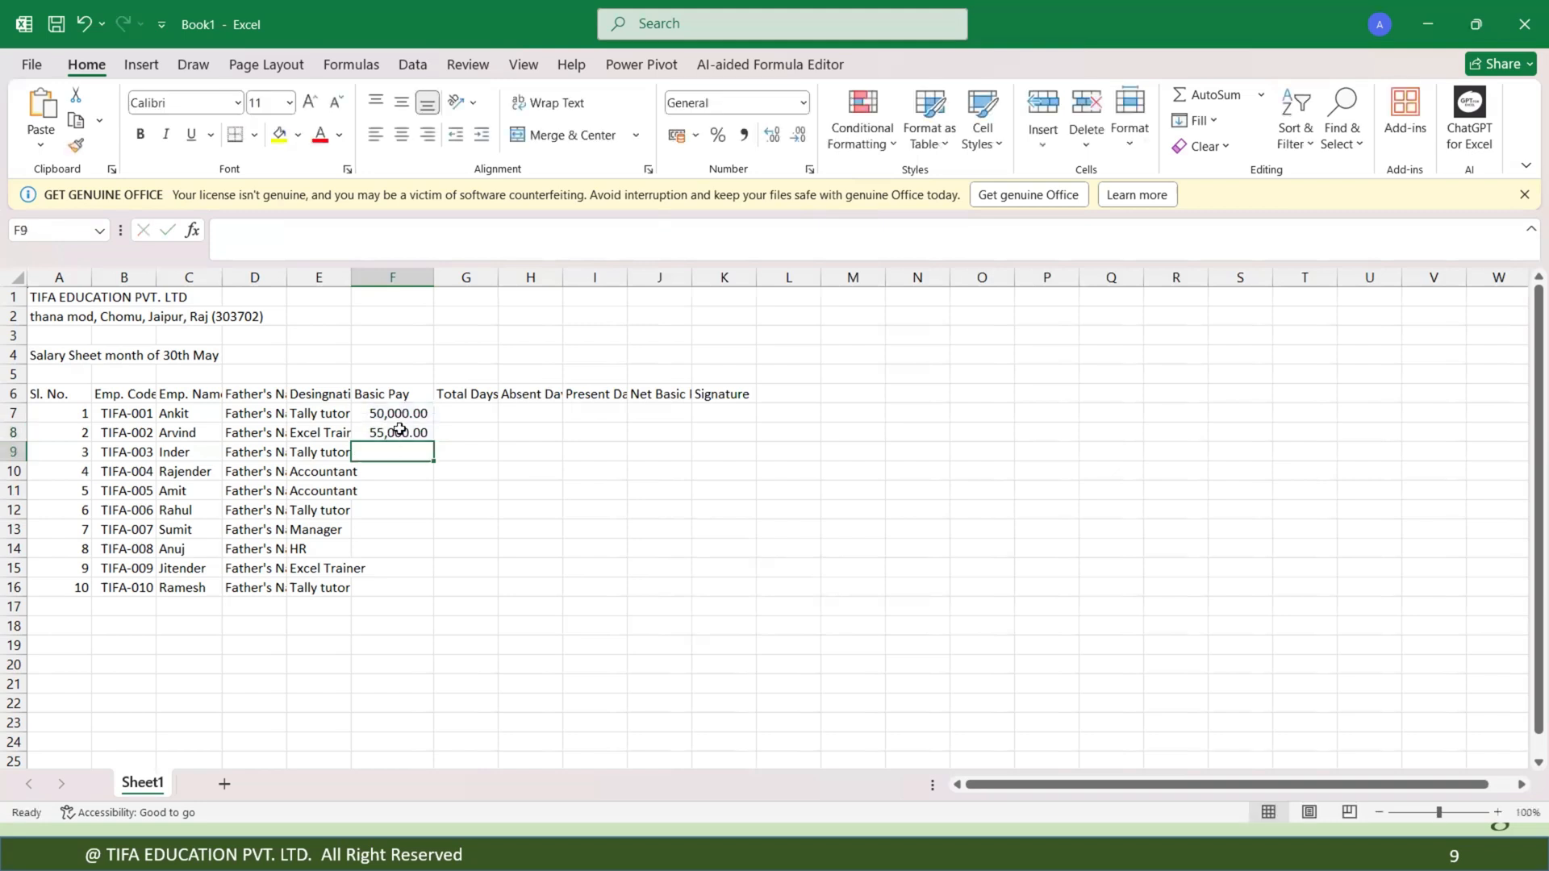
Fill the F8 basic pay formula down through F16 and check the resulting formulas.
{"action": "left_click", "coordinate": [400, 429]}
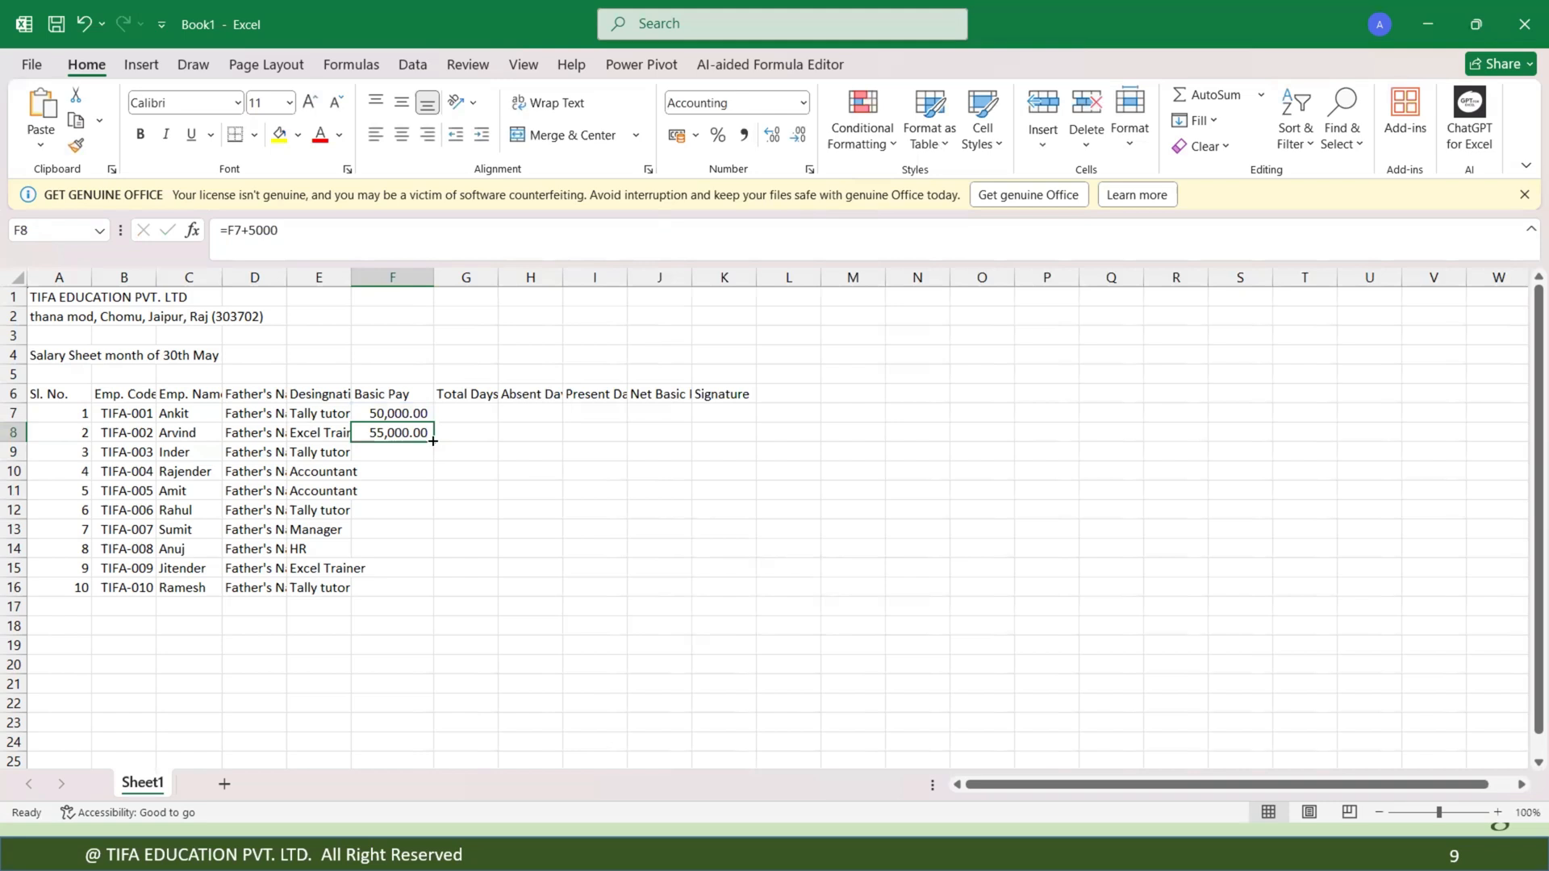
{"action": "double_click", "coordinate": [434, 441]}
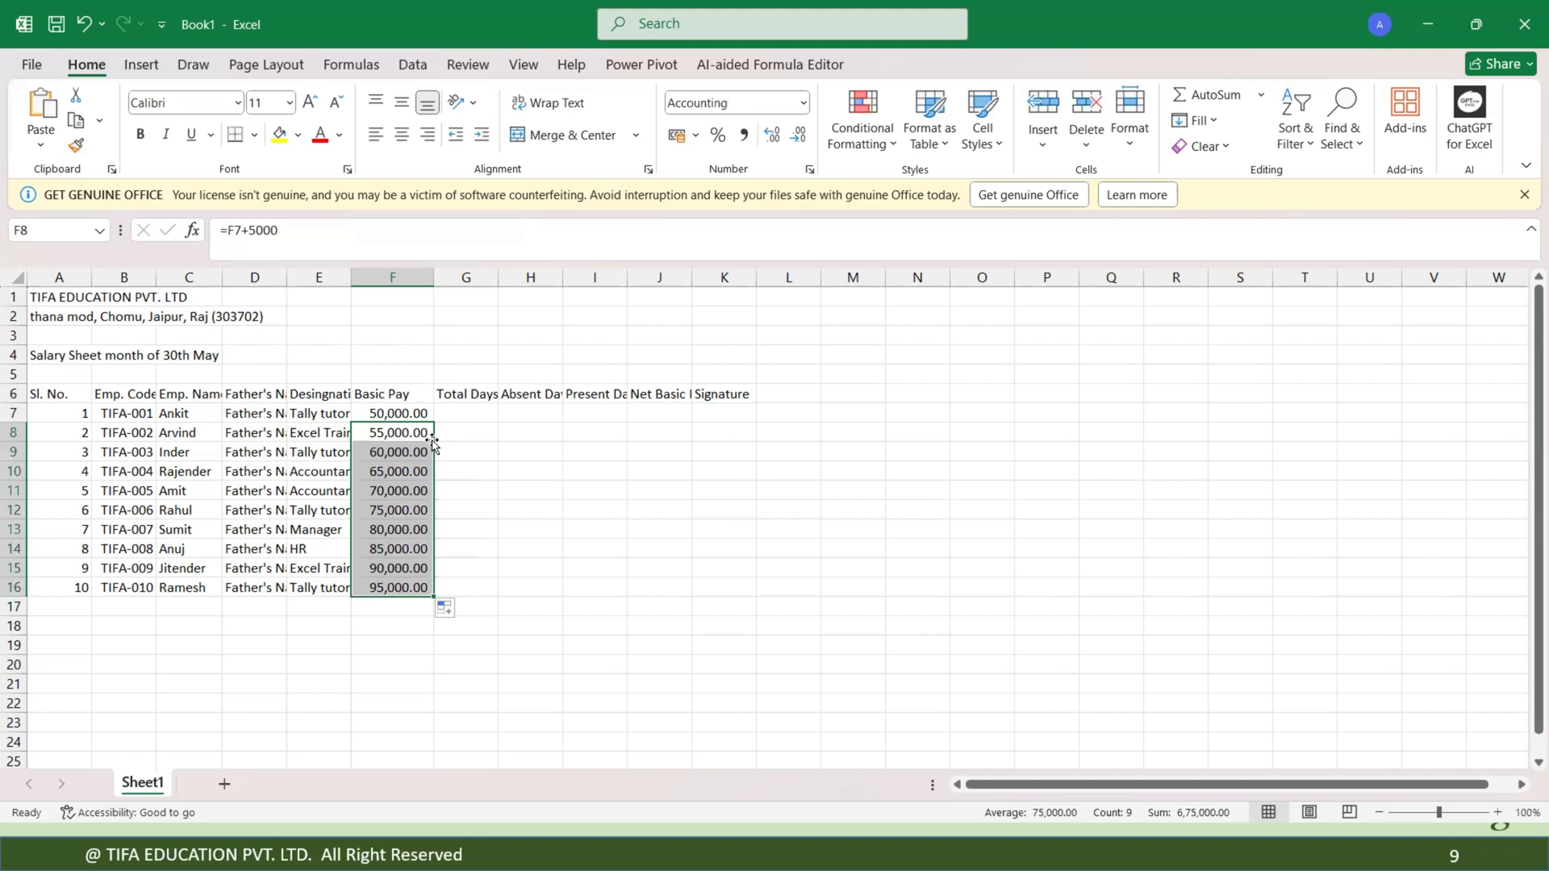
{"action": "left_click", "coordinate": [463, 456]}
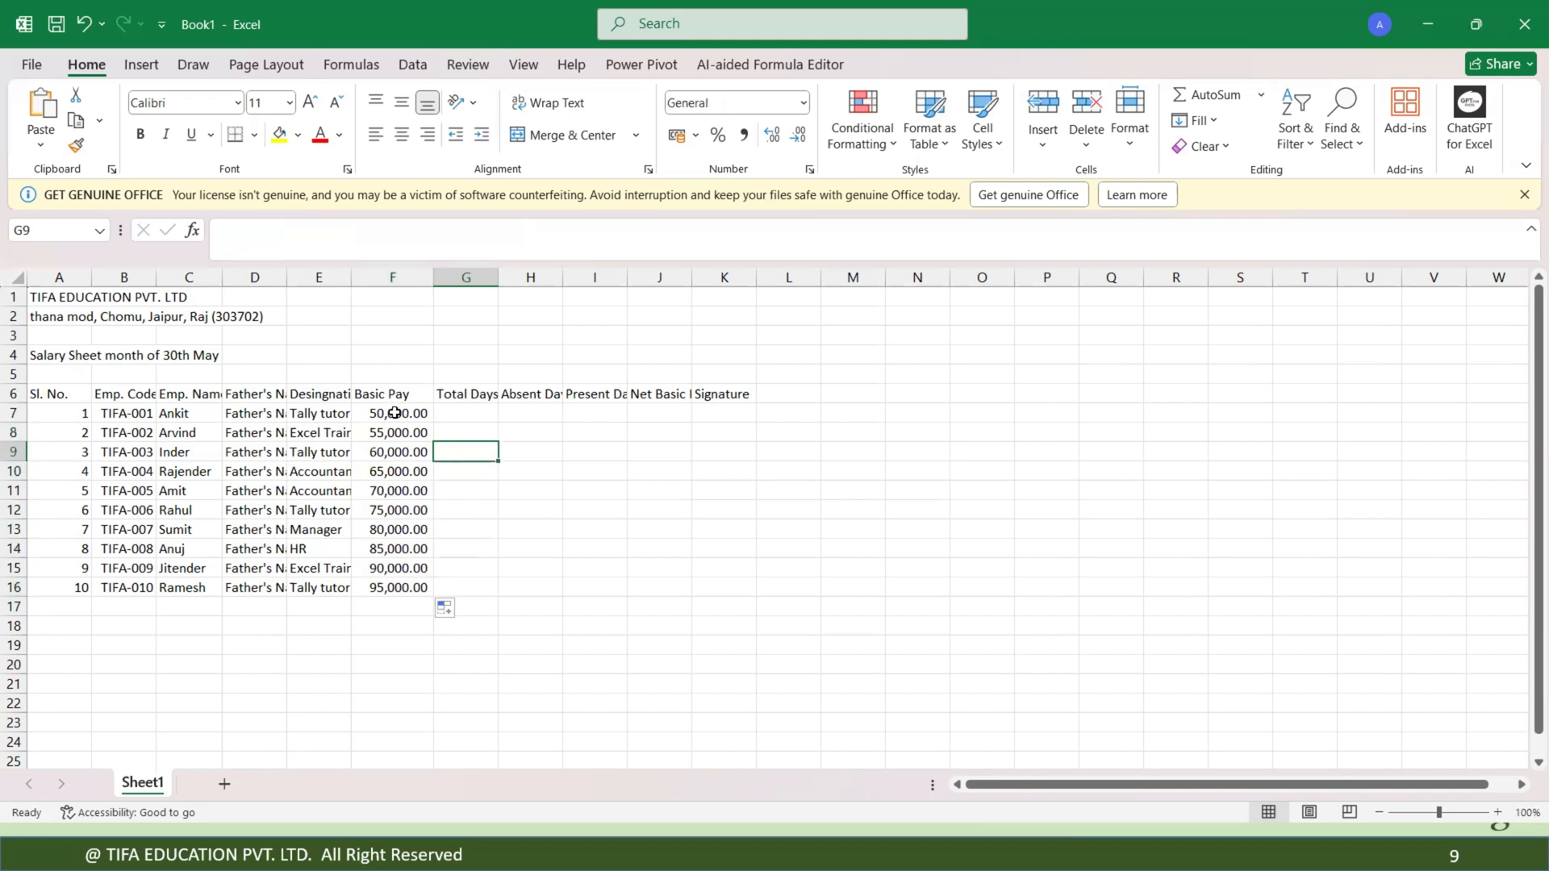
{"action": "left_click", "coordinate": [395, 413]}
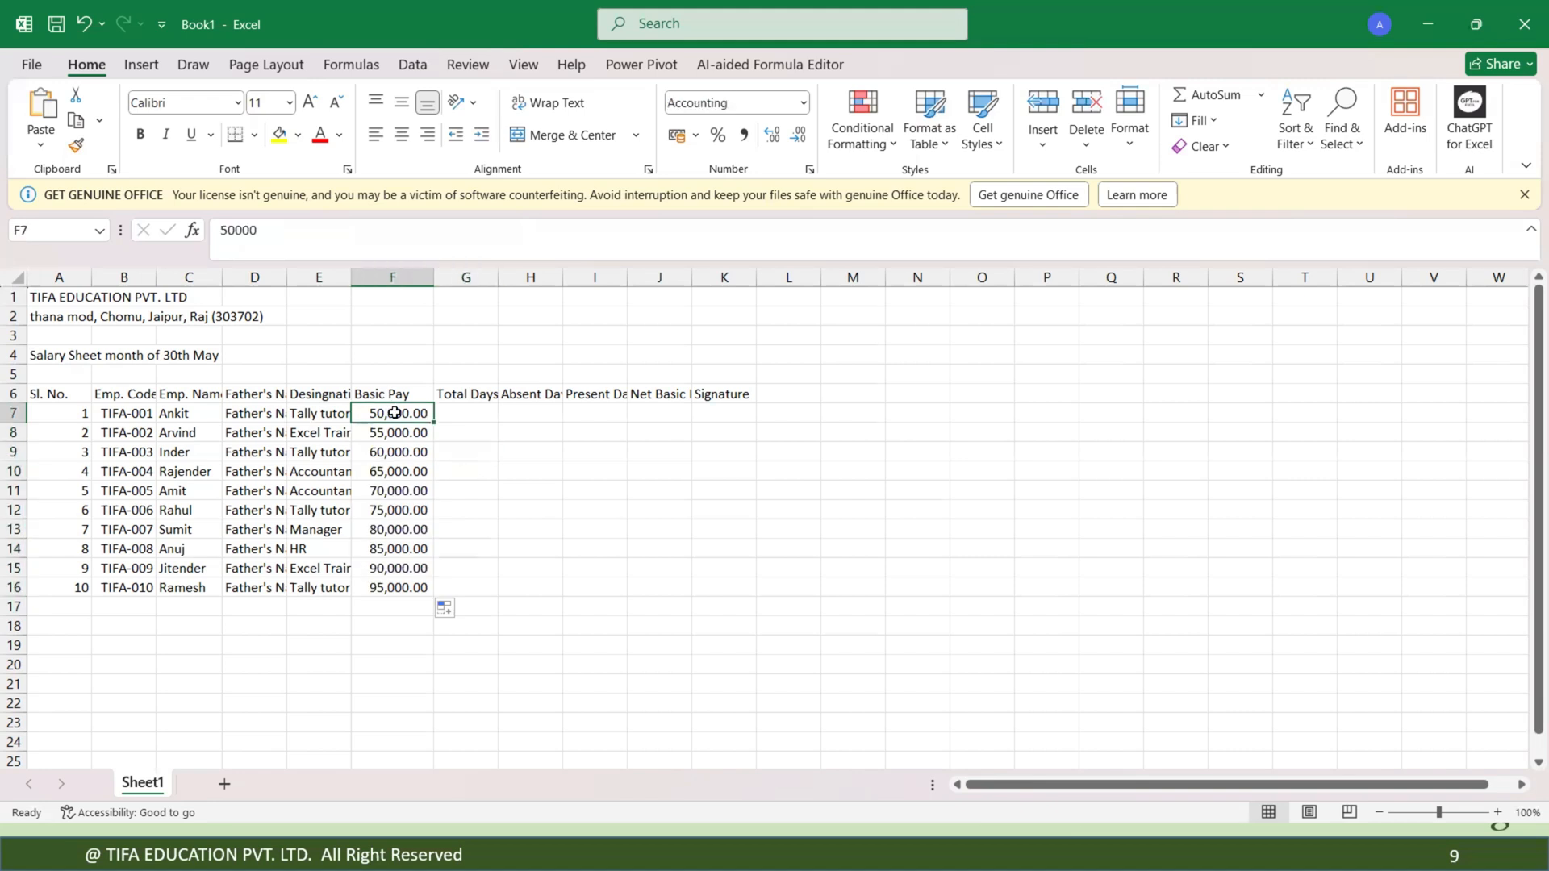
{"action": "left_click", "coordinate": [401, 433]}
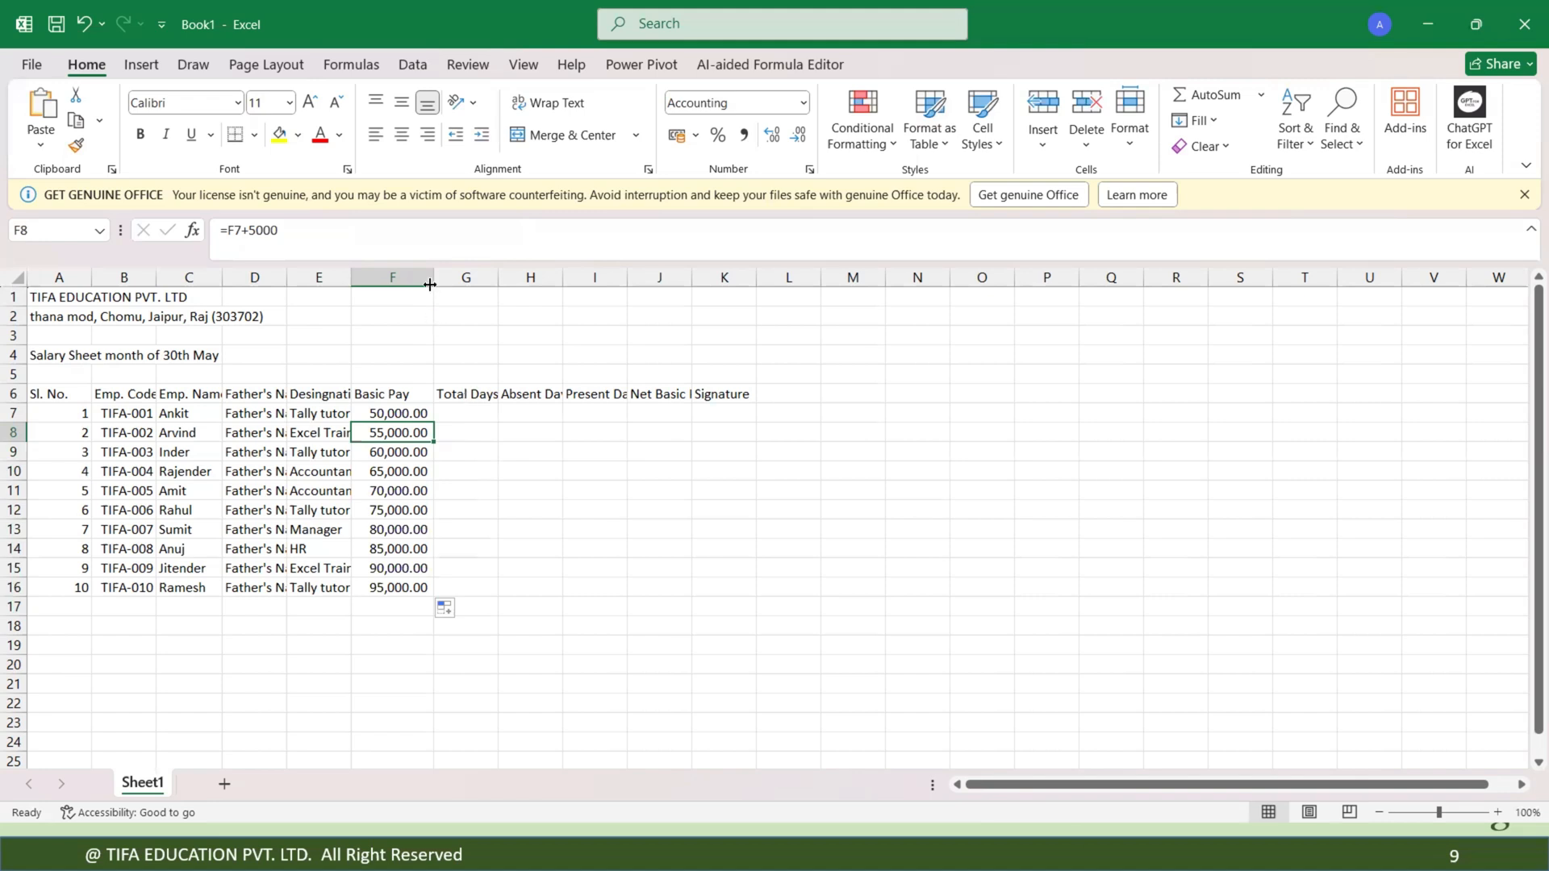
Enter 30 total days in G7 and fill it down through G16.
{"action": "left_click", "coordinate": [465, 409]}
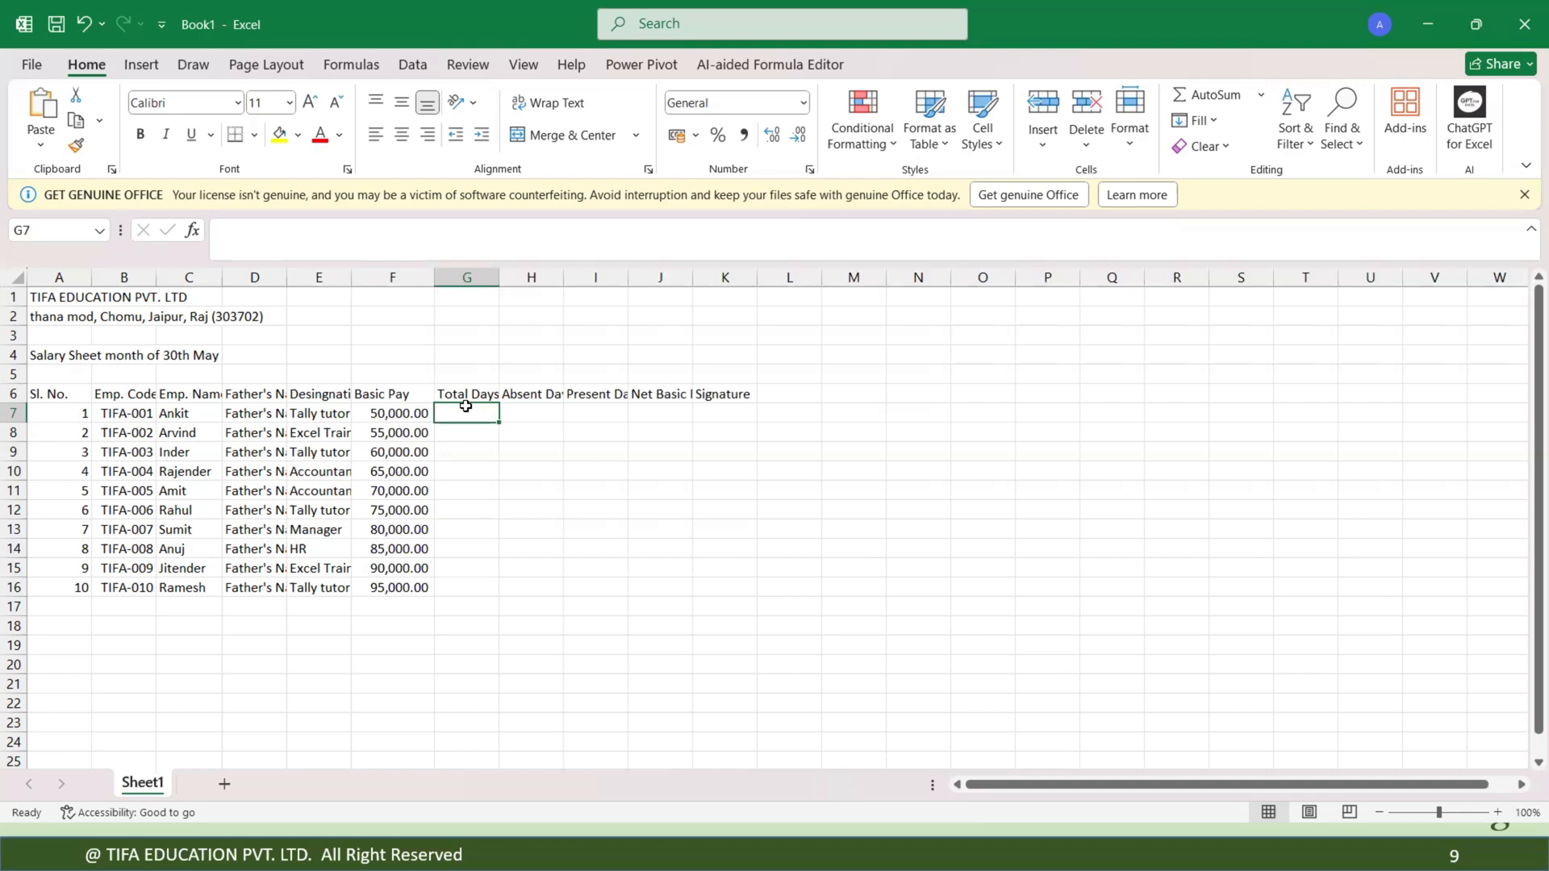
{"action": "type", "text": "30"}
{"action": "key", "text": "Return"}
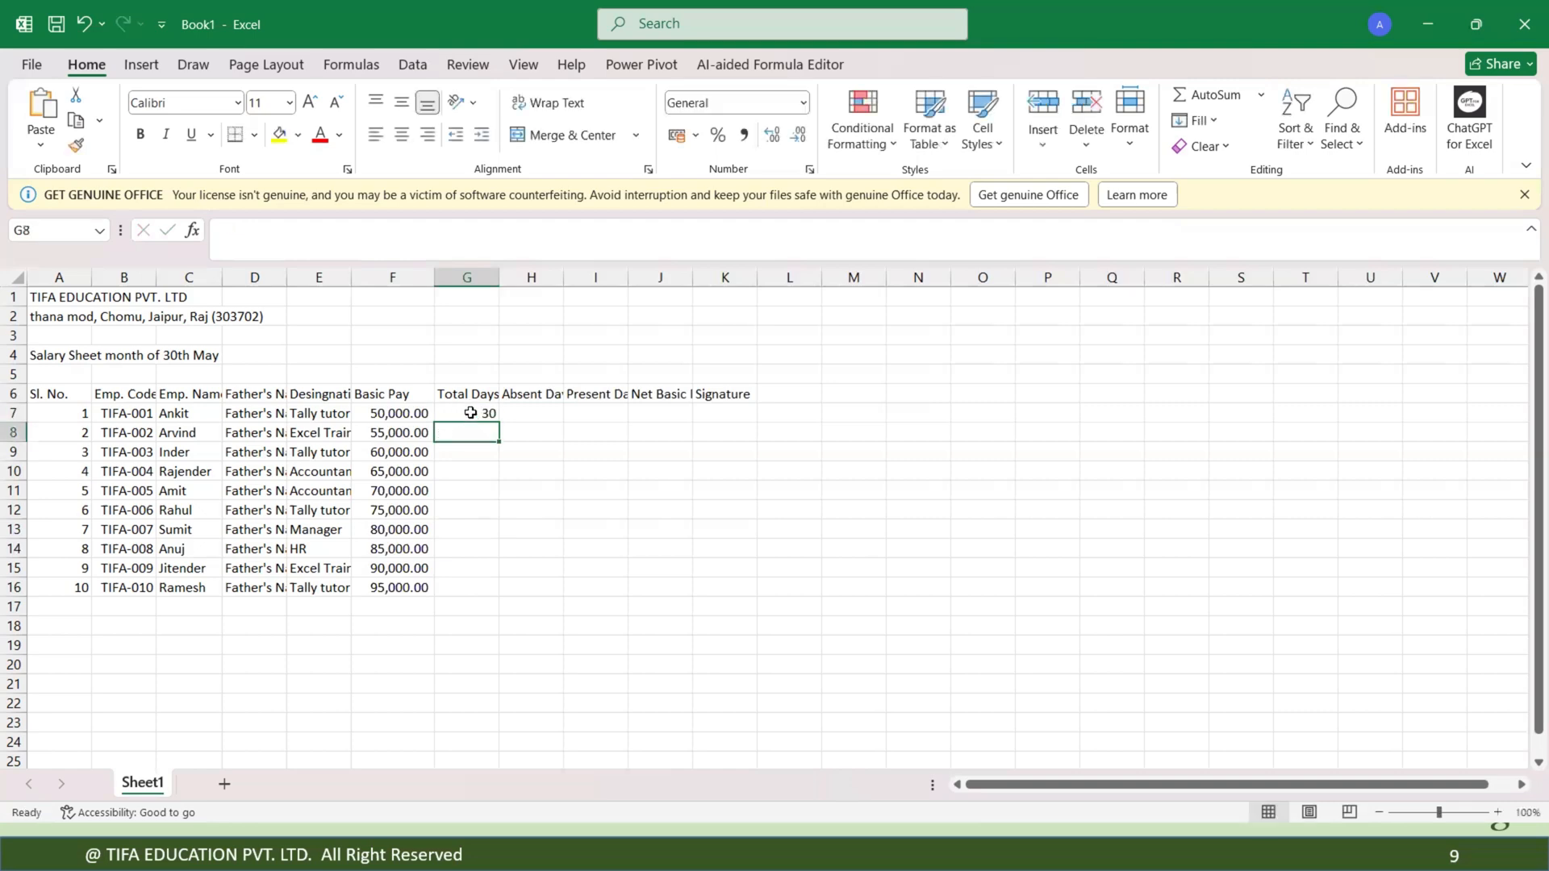
{"action": "left_click", "coordinate": [470, 413]}
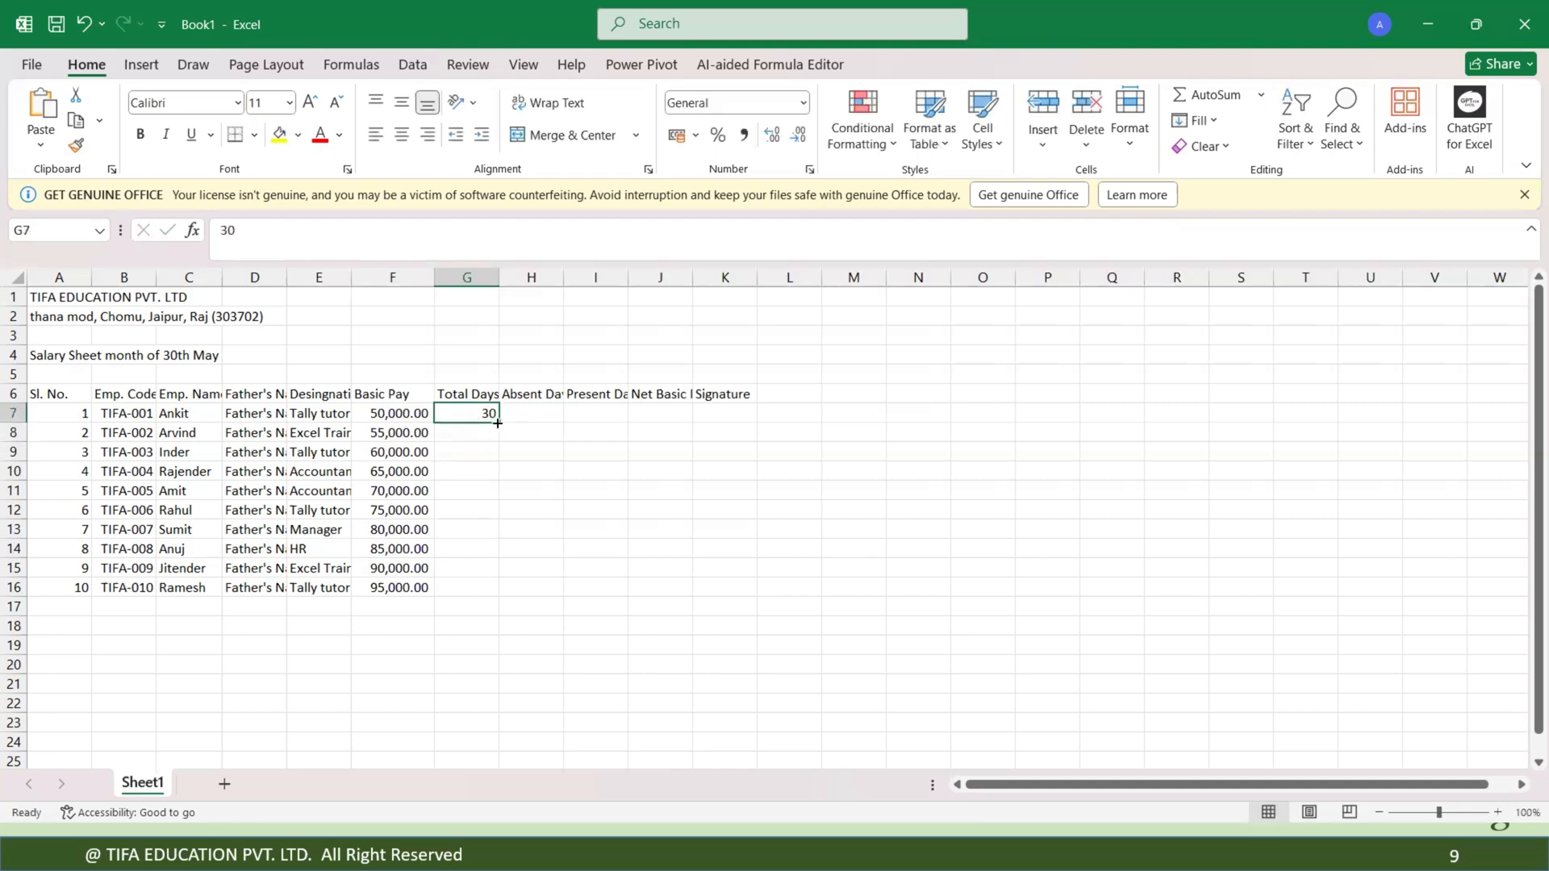
{"action": "left_click_drag", "start_coordinate": [498, 423], "coordinate": [501, 597]}
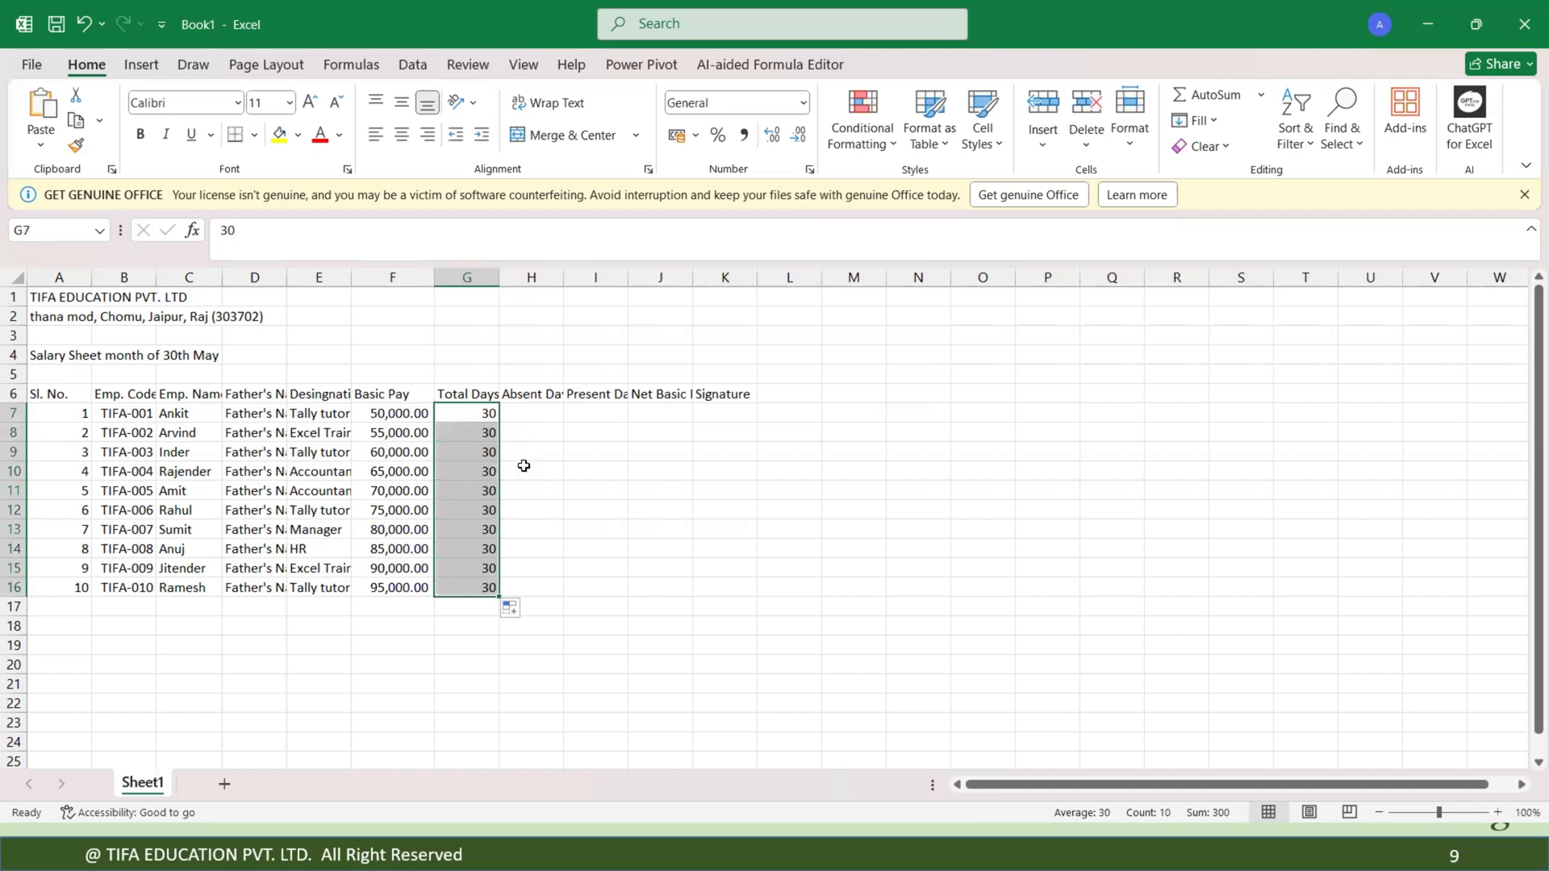
{"action": "left_click", "coordinate": [520, 450]}
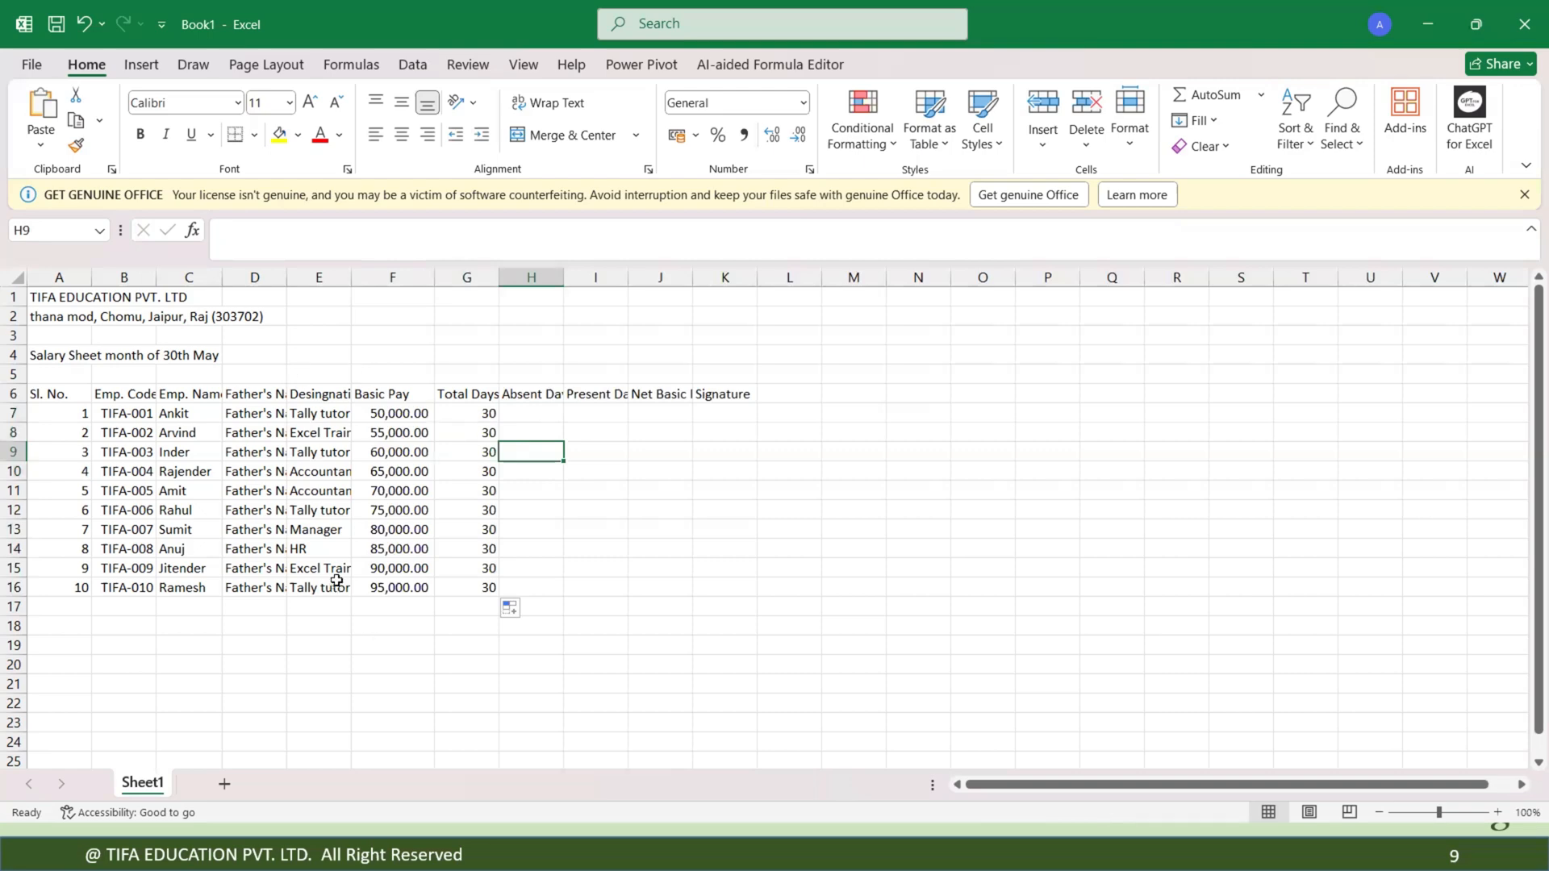
Try total day values of 31, 35, 28 and 30 in G7.
{"action": "left_click", "coordinate": [482, 412]}
{"action": "type", "text": "3"}
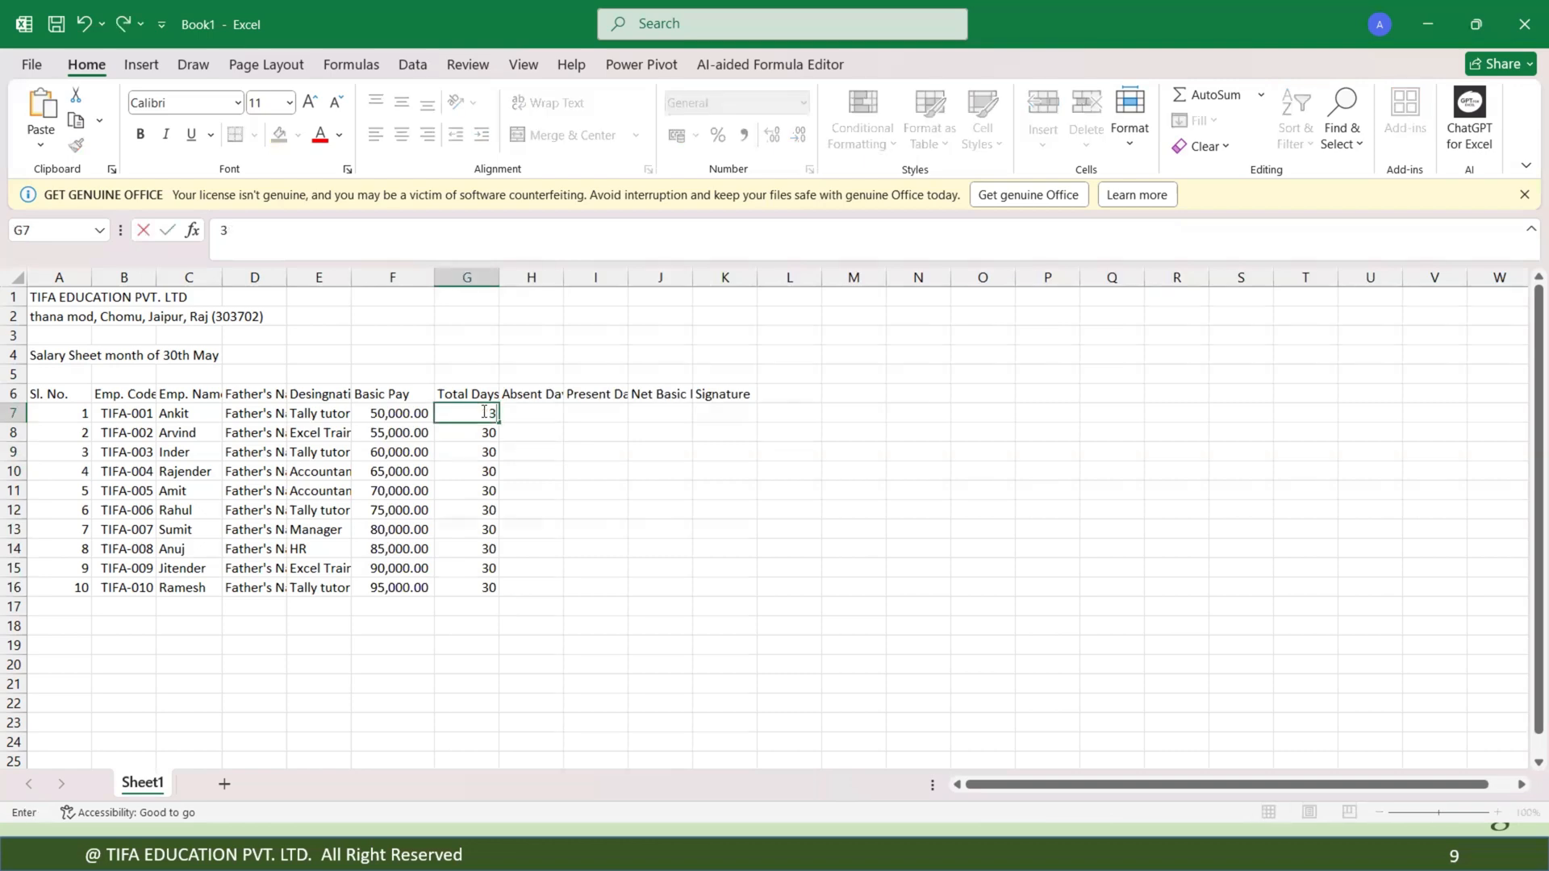
{"action": "type", "text": "1"}
{"action": "key", "text": "Return"}
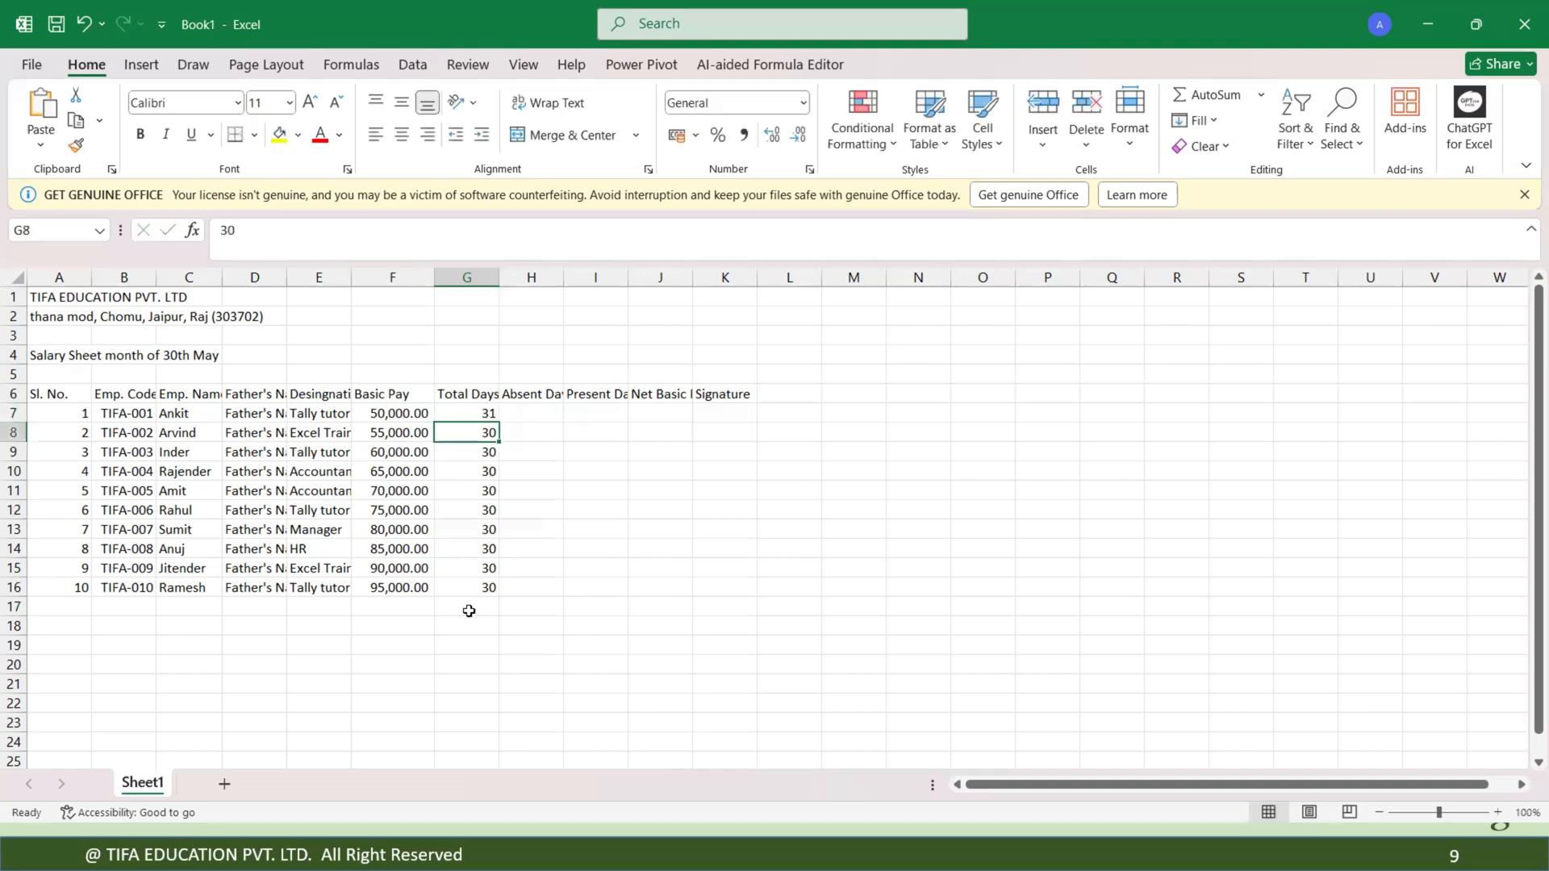
{"action": "left_click", "coordinate": [483, 414]}
{"action": "type", "text": "35"}
{"action": "key", "text": "Return"}
{"action": "left_click", "coordinate": [483, 414]}
{"action": "type", "text": "28"}
{"action": "key", "text": "Return"}
{"action": "left_click", "coordinate": [536, 472]}
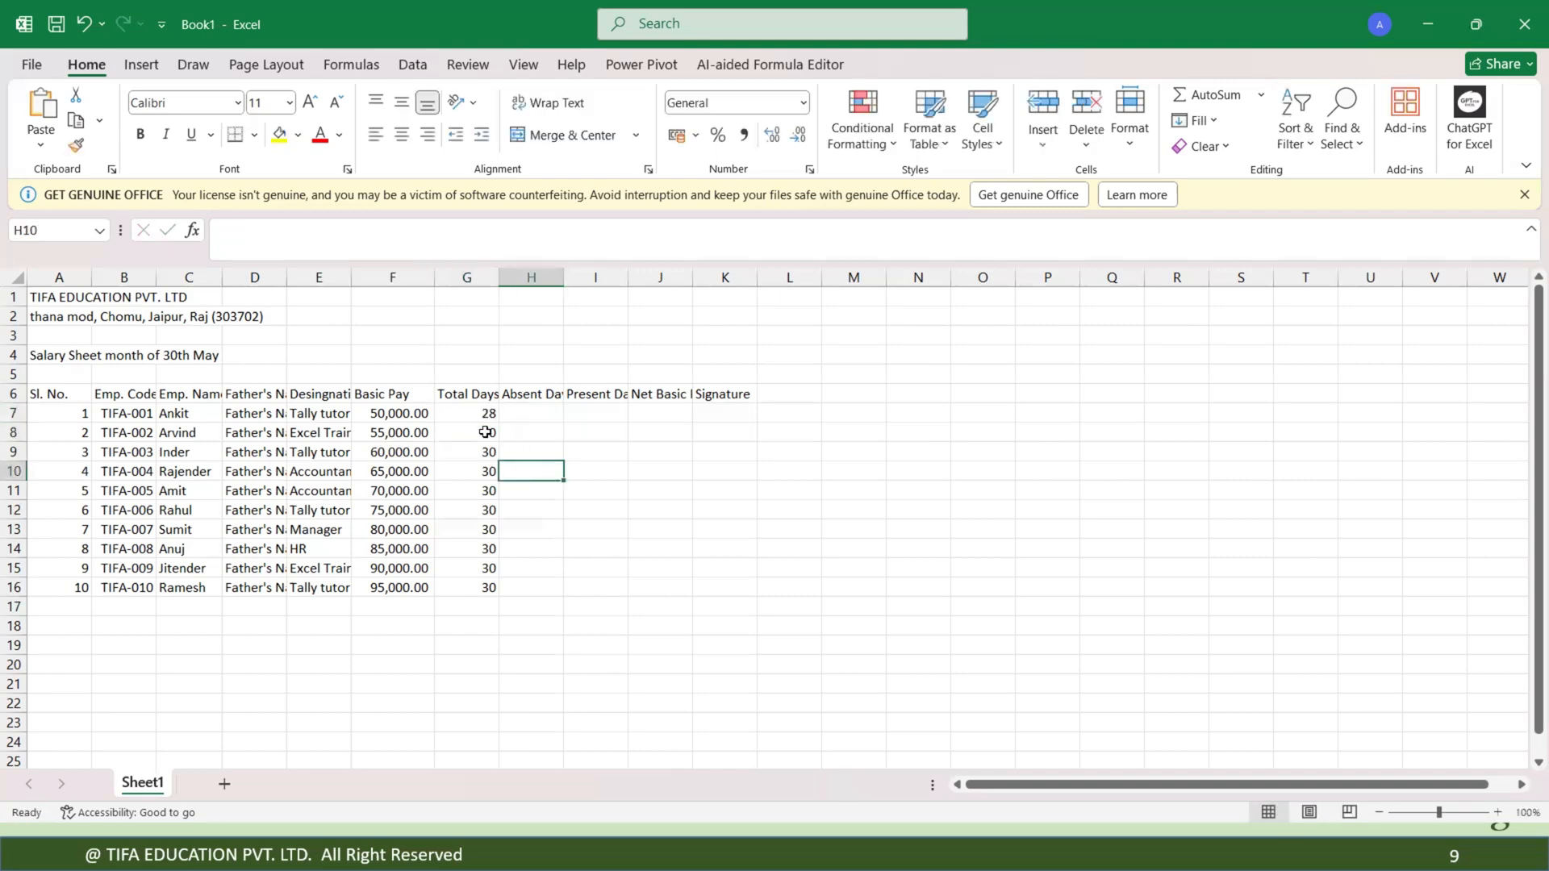
{"action": "left_click", "coordinate": [488, 432]}
{"action": "left_click", "coordinate": [483, 414]}
{"action": "type", "text": "30"}
{"action": "key", "text": "Return"}
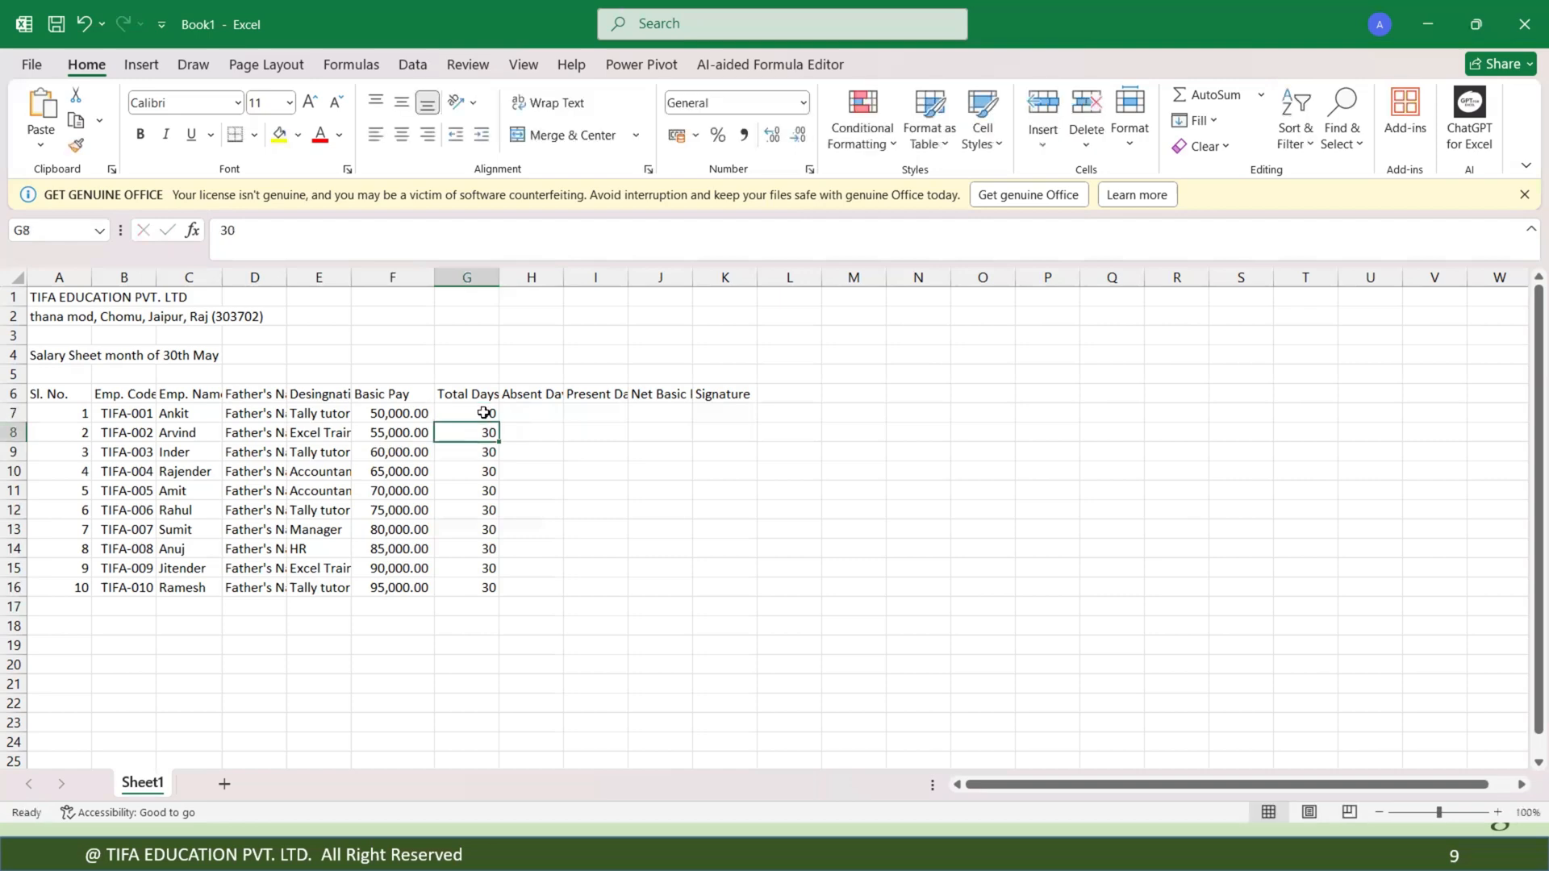
Link G8 to G7 with a formula and fill it down through G16.
{"action": "type", "text": "="}
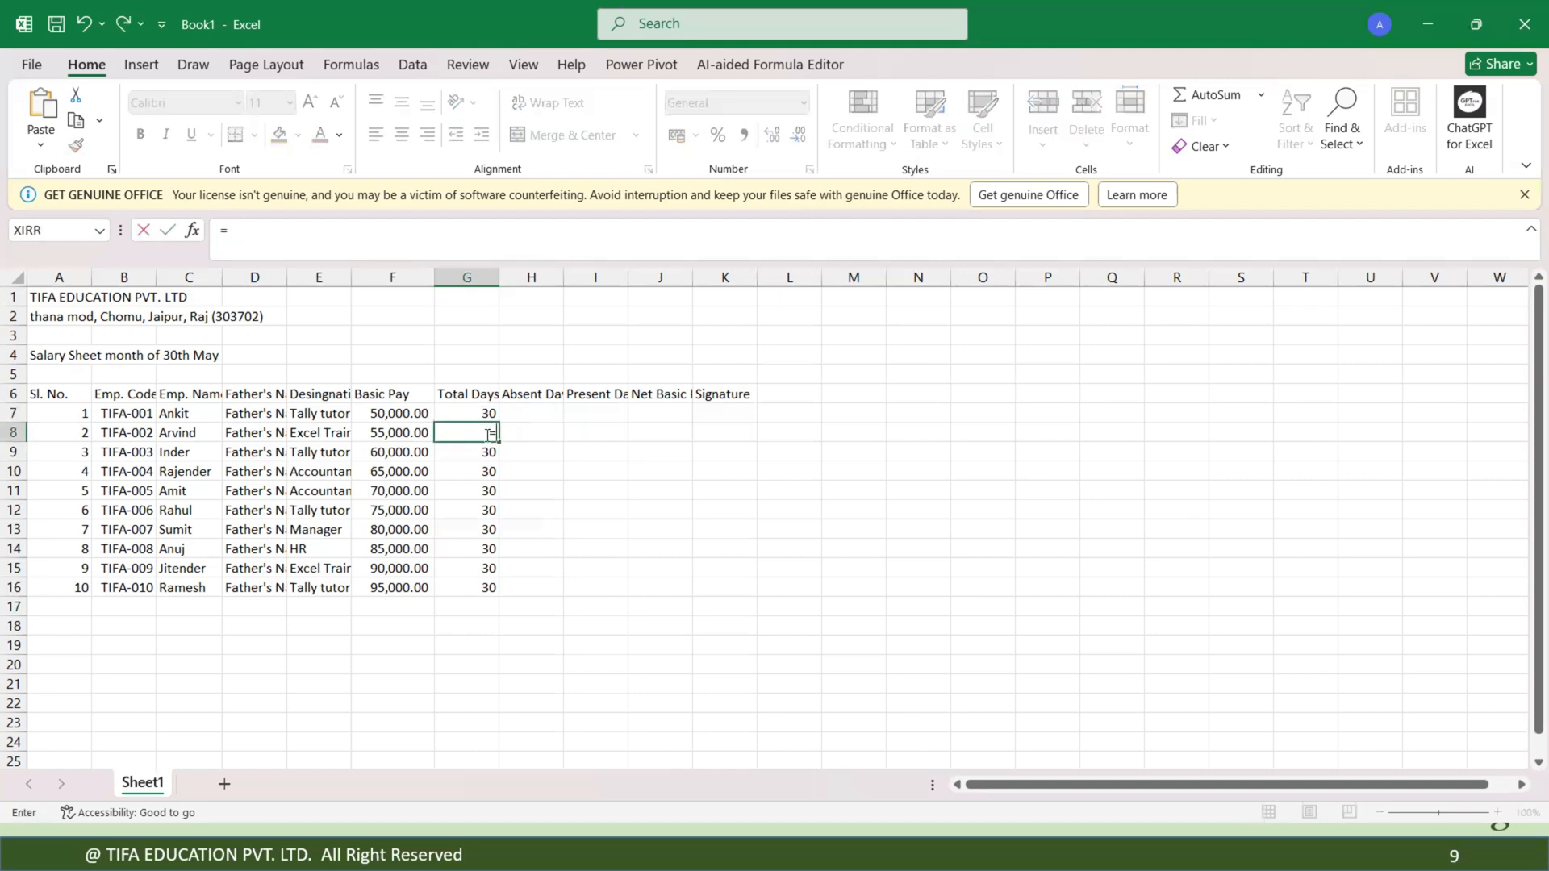
{"action": "left_click", "coordinate": [483, 414]}
{"action": "key", "text": "Return"}
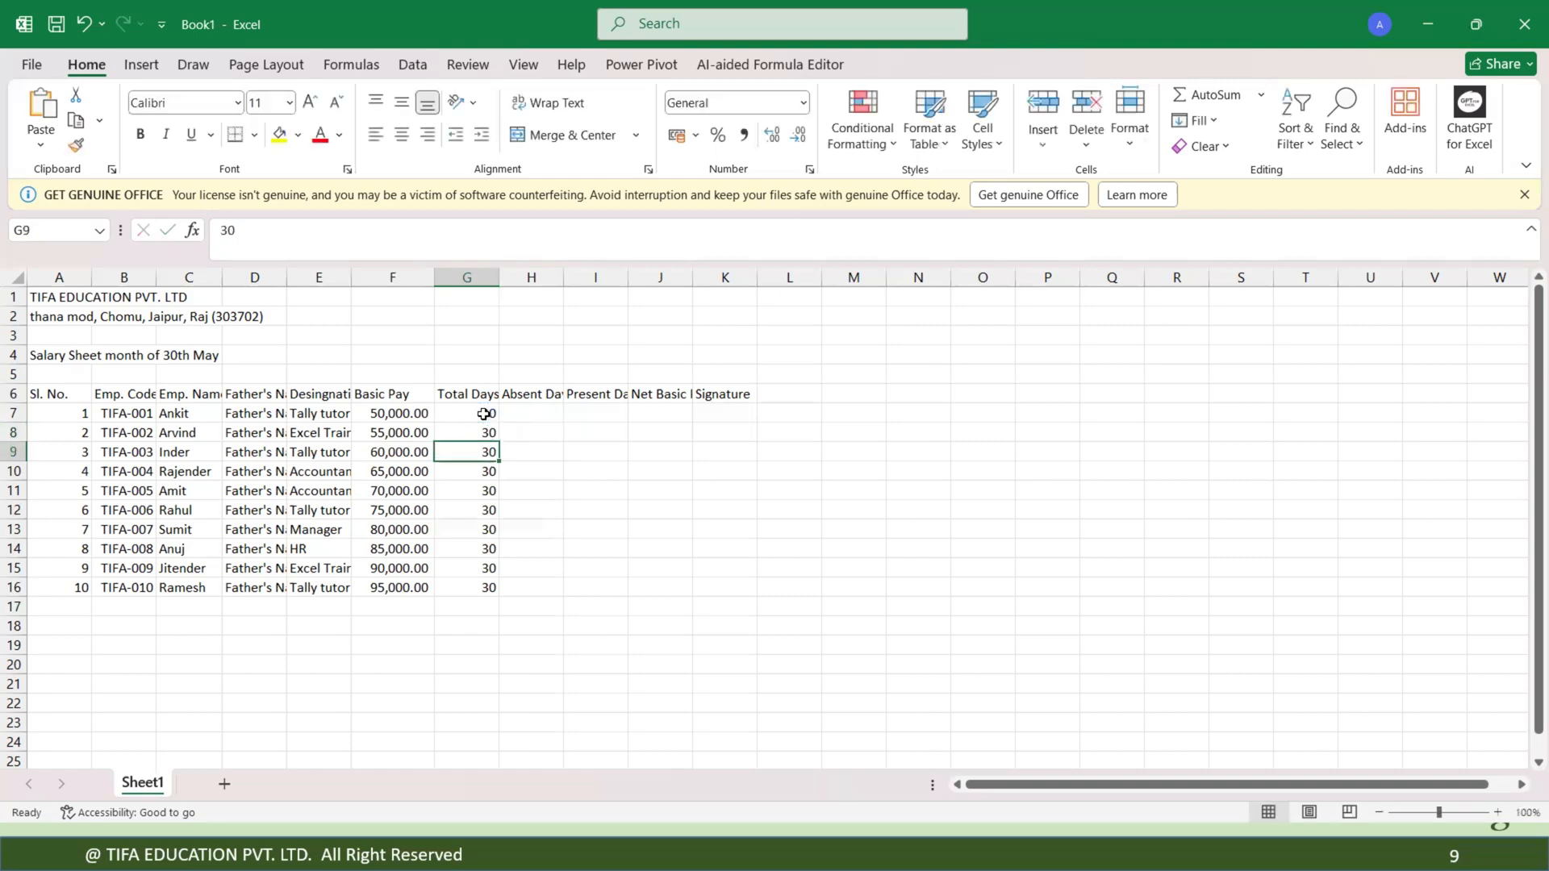
{"action": "left_click", "coordinate": [489, 431]}
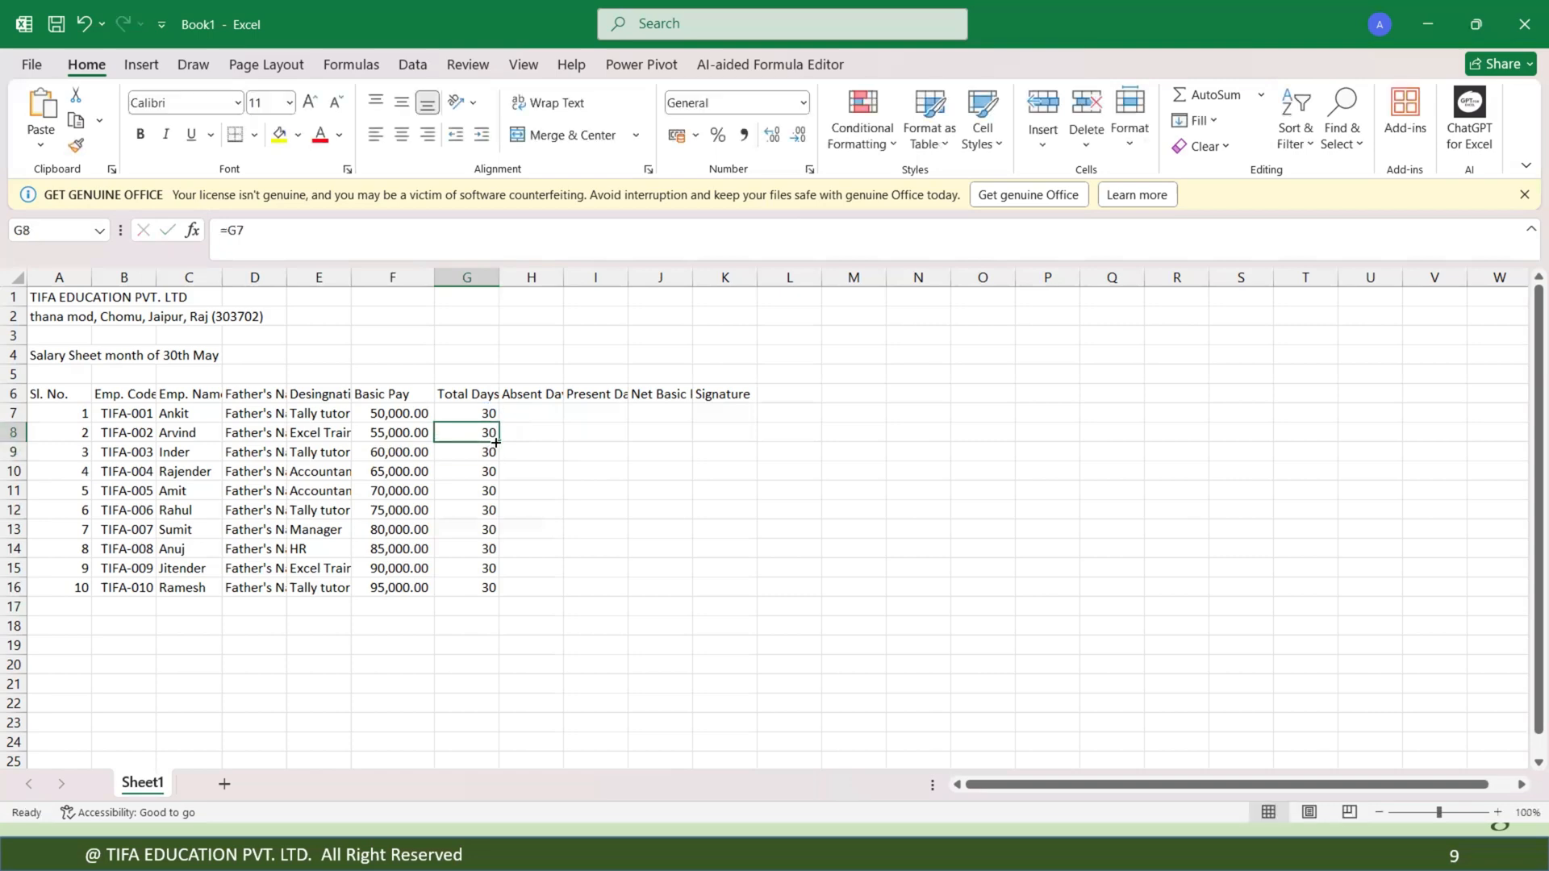
{"action": "double_click", "coordinate": [492, 449]}
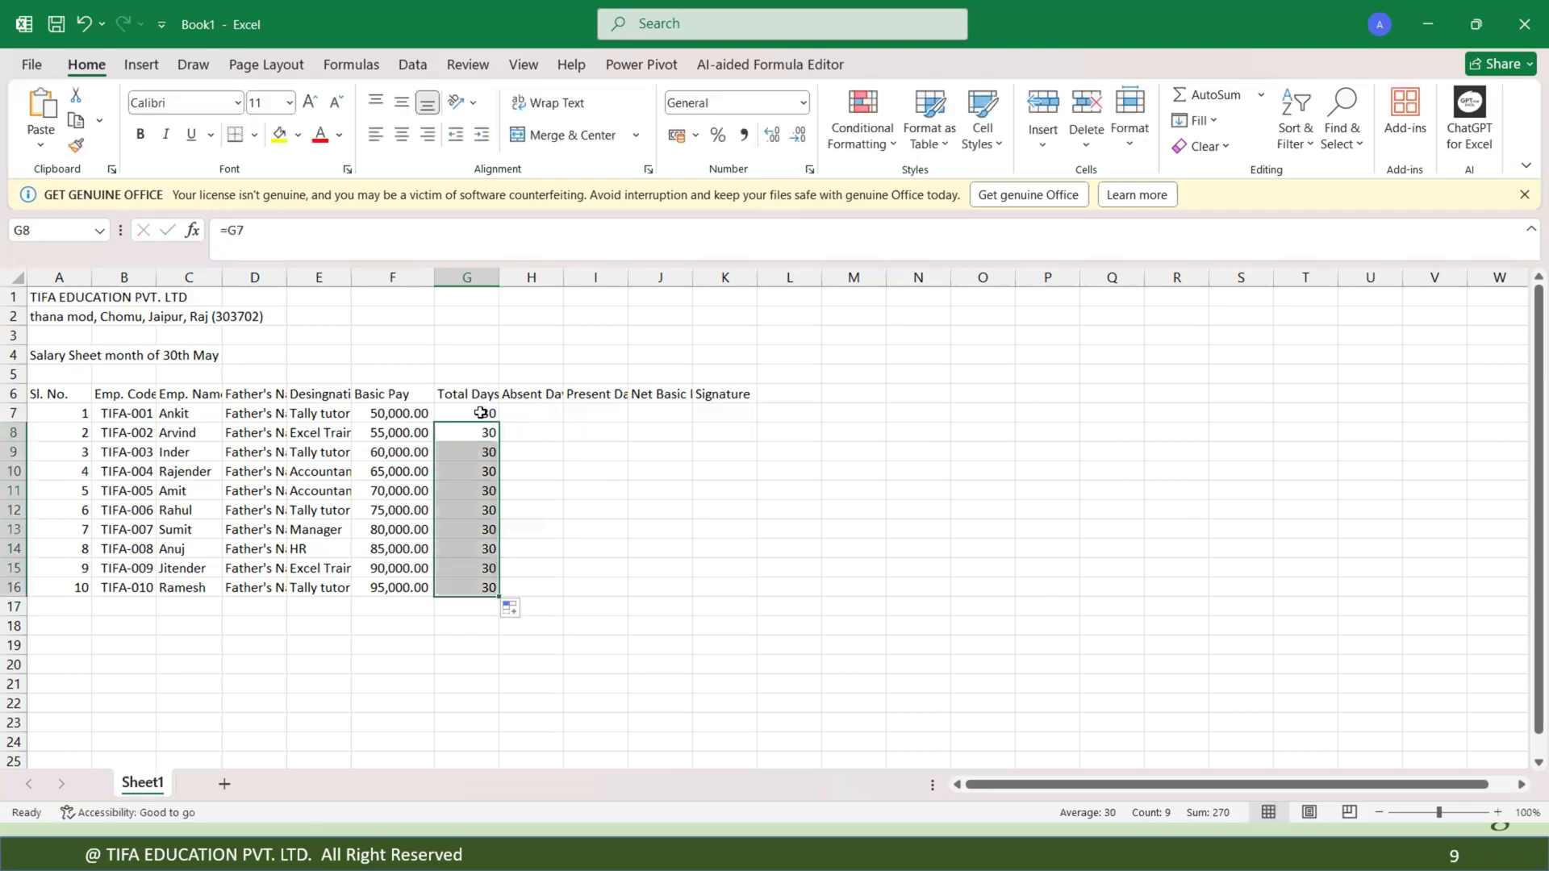
Try total day values of 31 and 24 in G7.
{"action": "left_click", "coordinate": [479, 413]}
{"action": "type", "text": "31"}
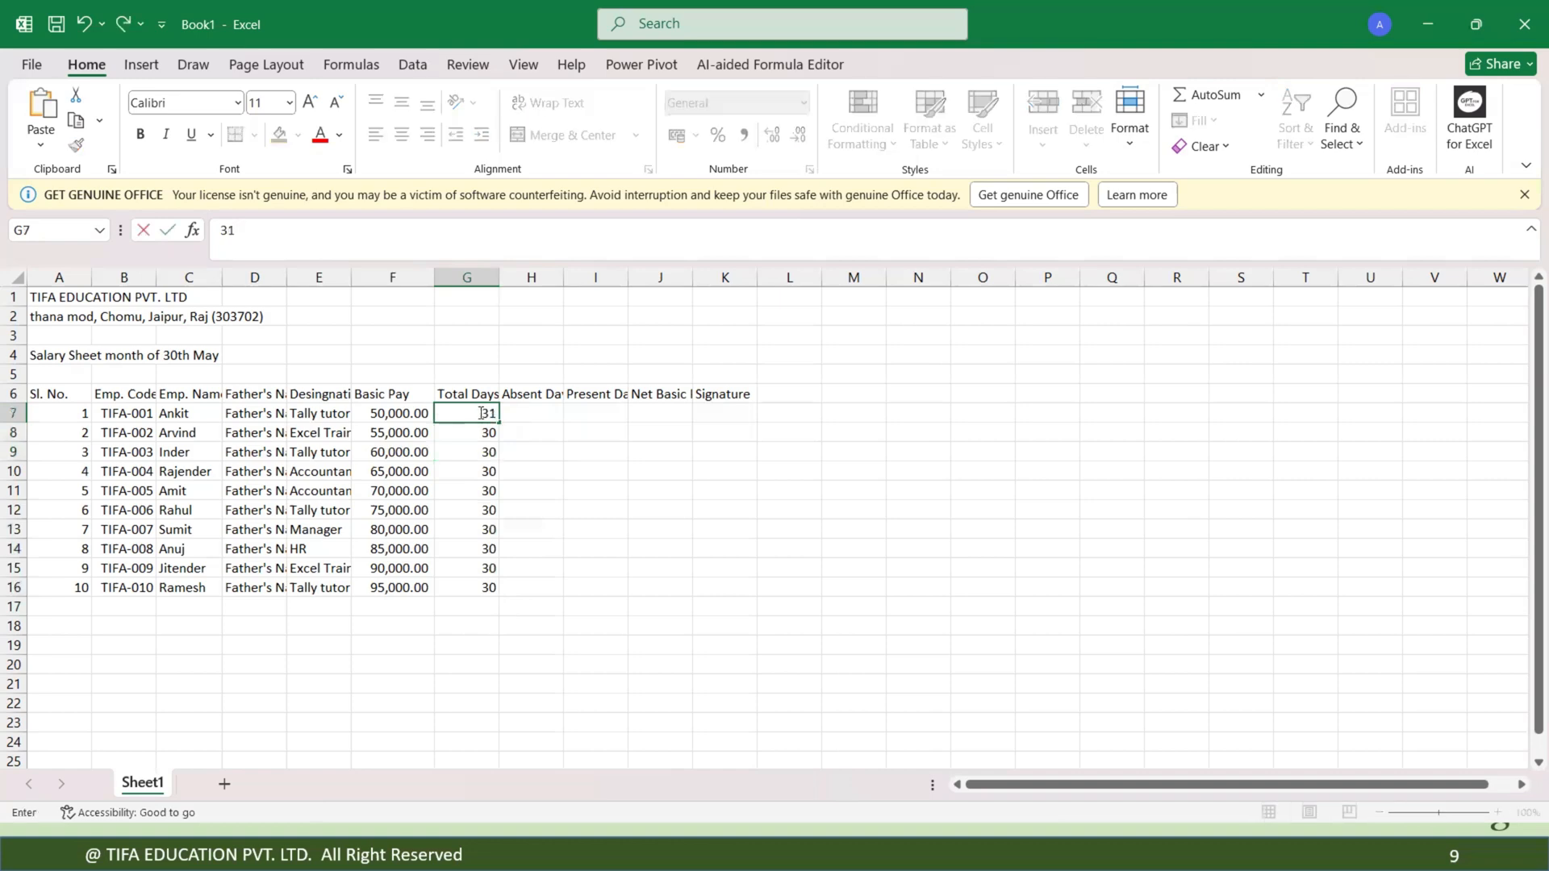
{"action": "key", "text": "Return"}
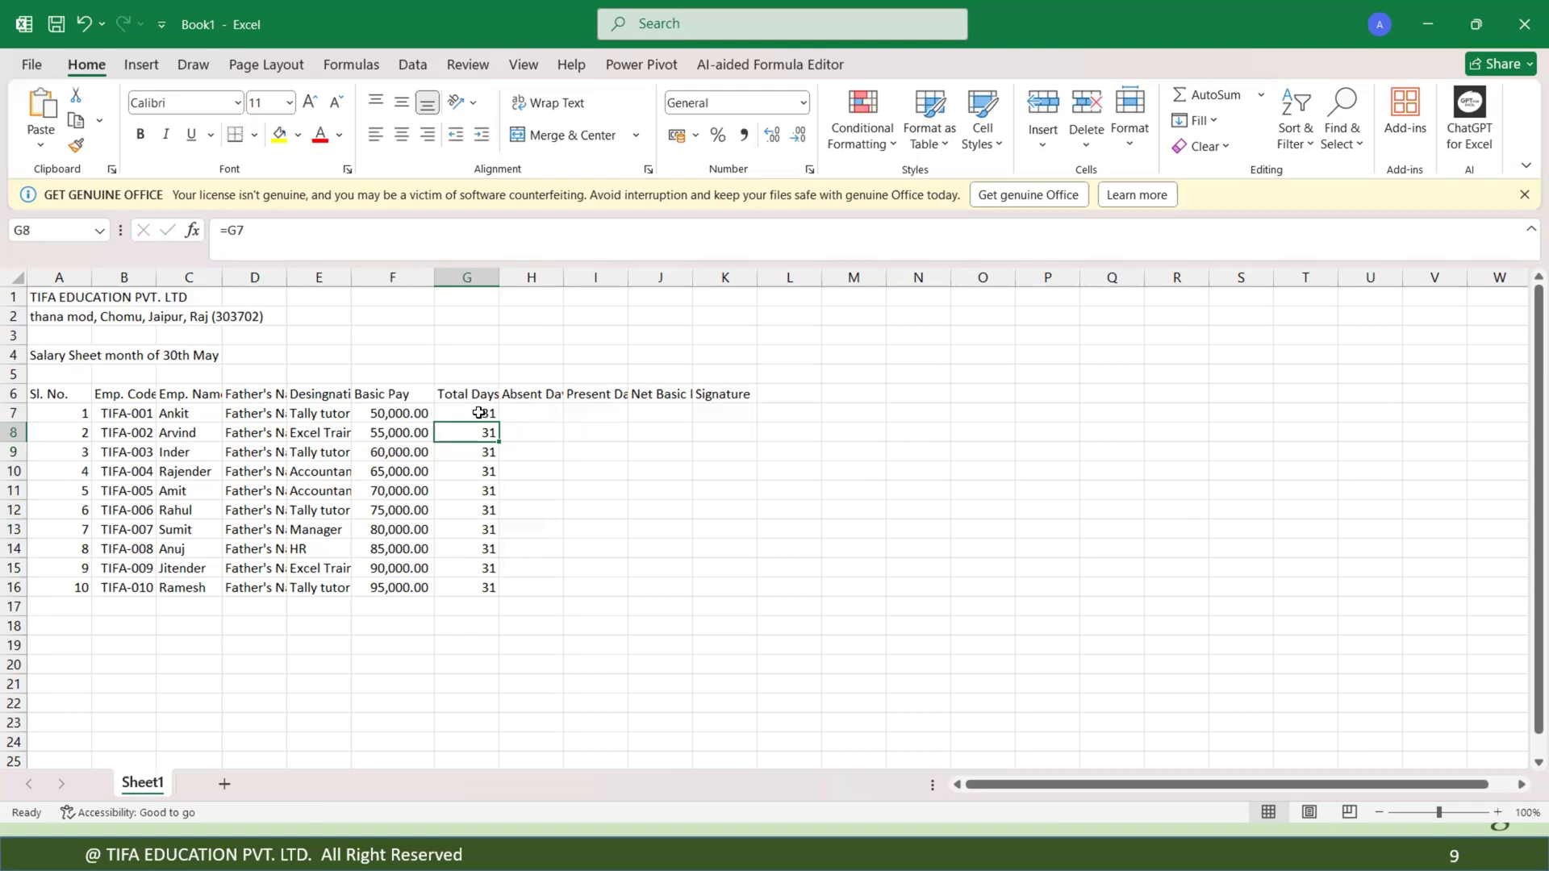
{"action": "left_click", "coordinate": [481, 414]}
{"action": "type", "text": "2"}
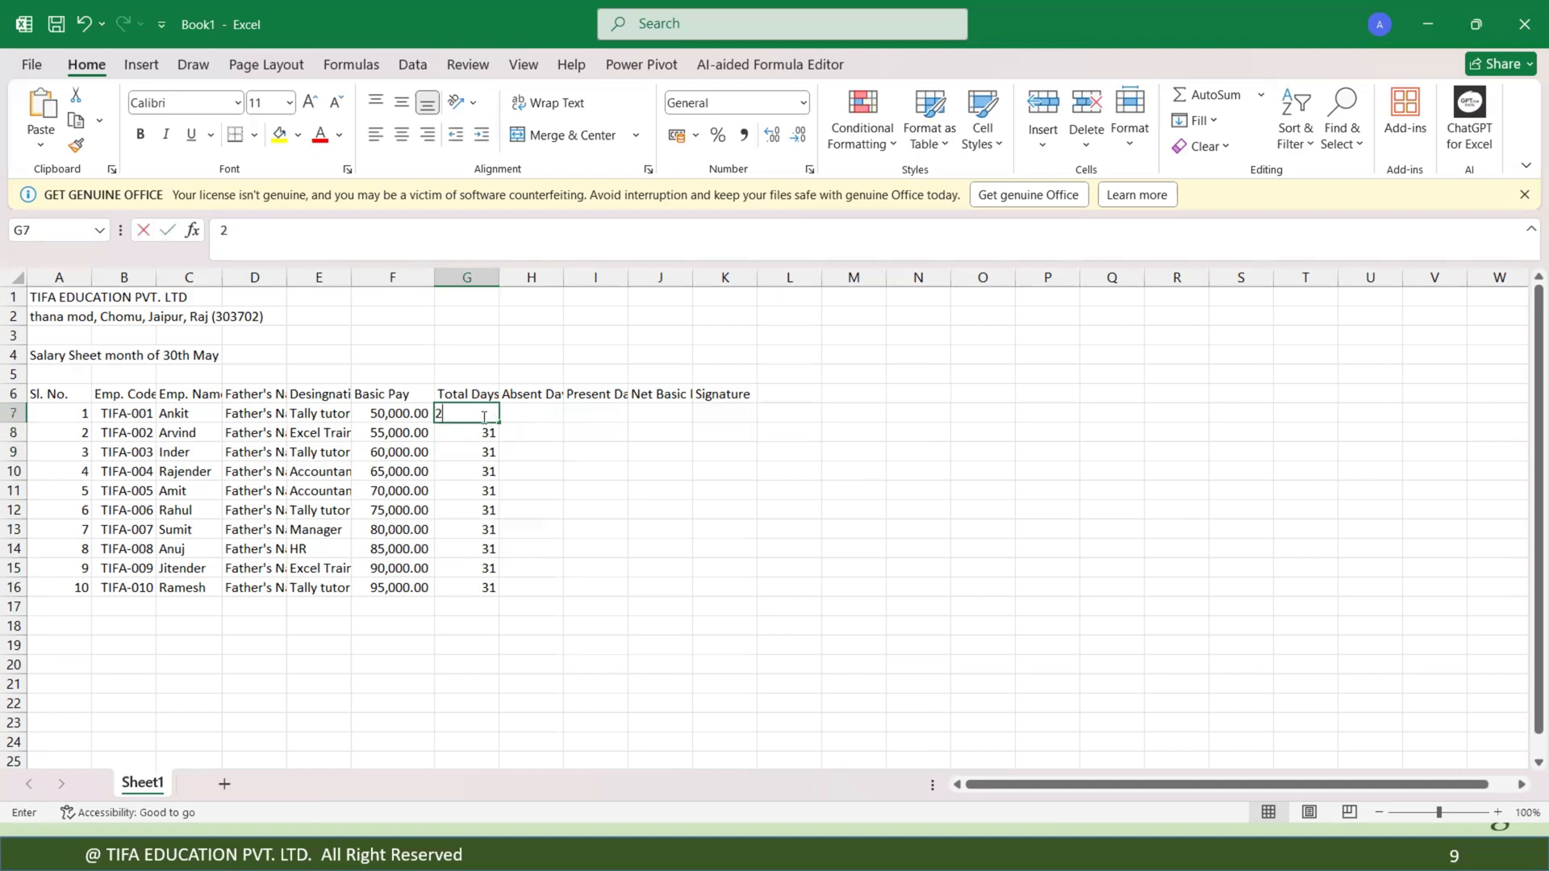
{"action": "type", "text": "4"}
{"action": "key", "text": "Return"}
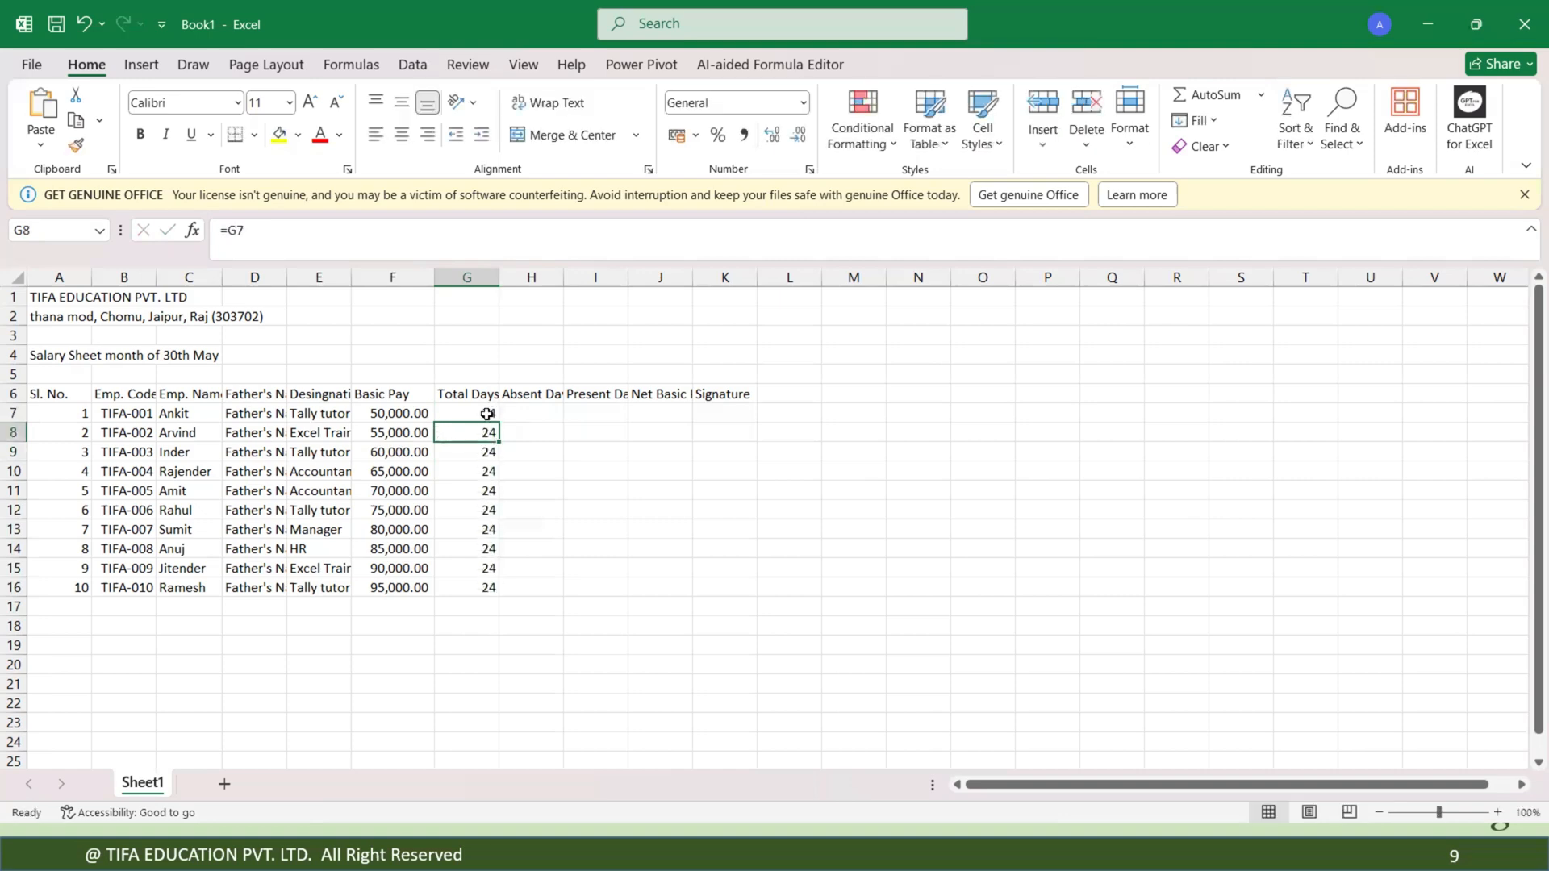
Set G7's total days to 28 and clear the linked values from G8:G16.
{"action": "left_click", "coordinate": [486, 414]}
{"action": "type", "text": "28"}
{"action": "key", "text": "Return"}
{"action": "left_click_drag", "start_coordinate": [484, 434], "coordinate": [484, 590]}
{"action": "key", "text": "Delete"}
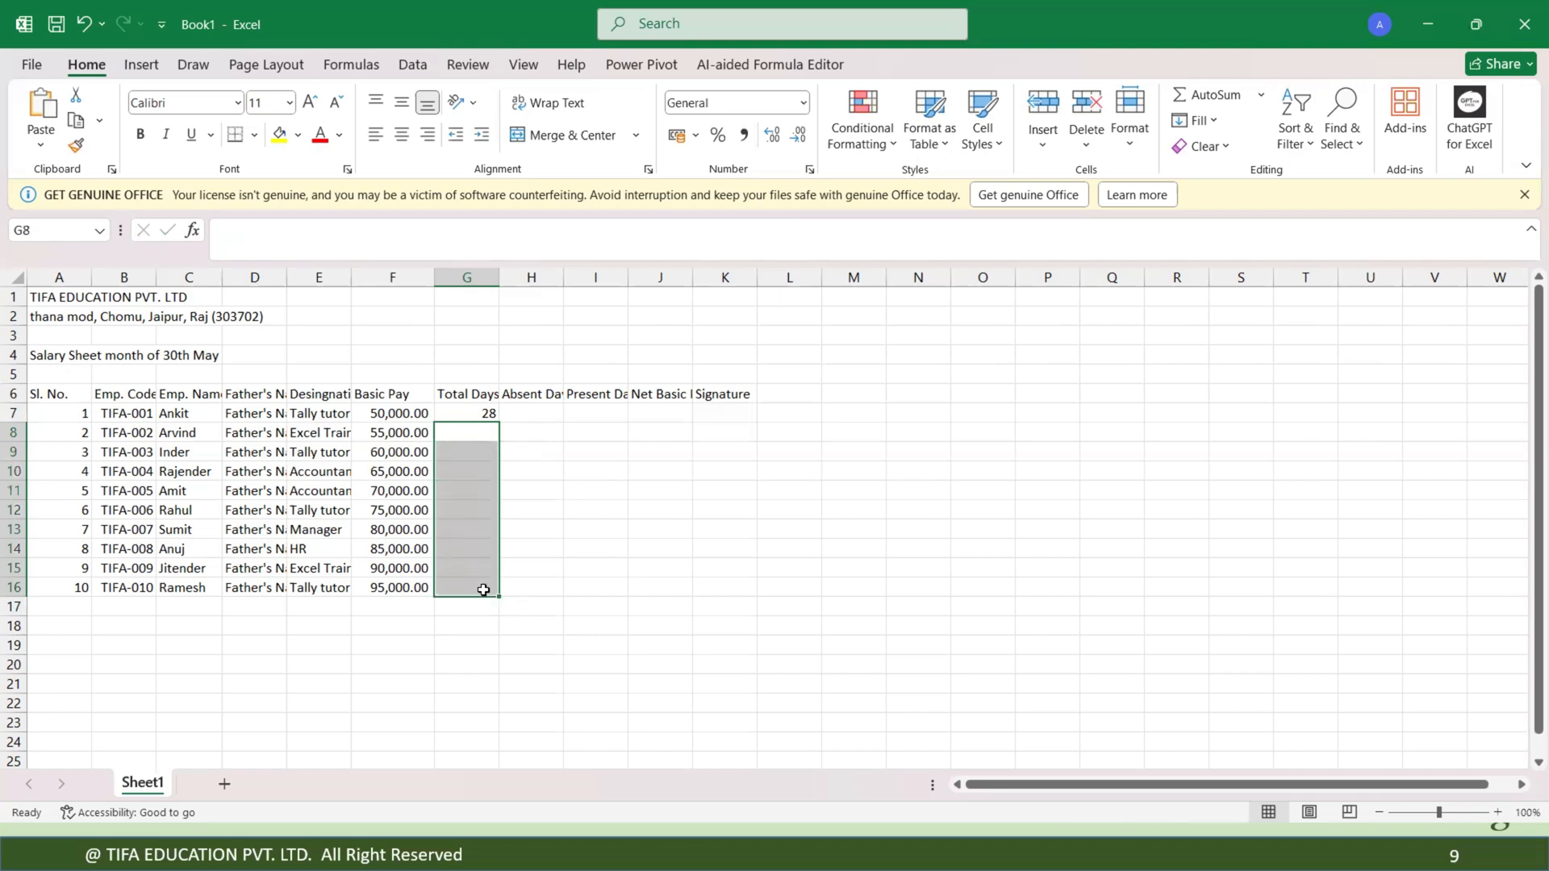
{"action": "left_click", "coordinate": [572, 487]}
{"action": "left_click", "coordinate": [482, 413]}
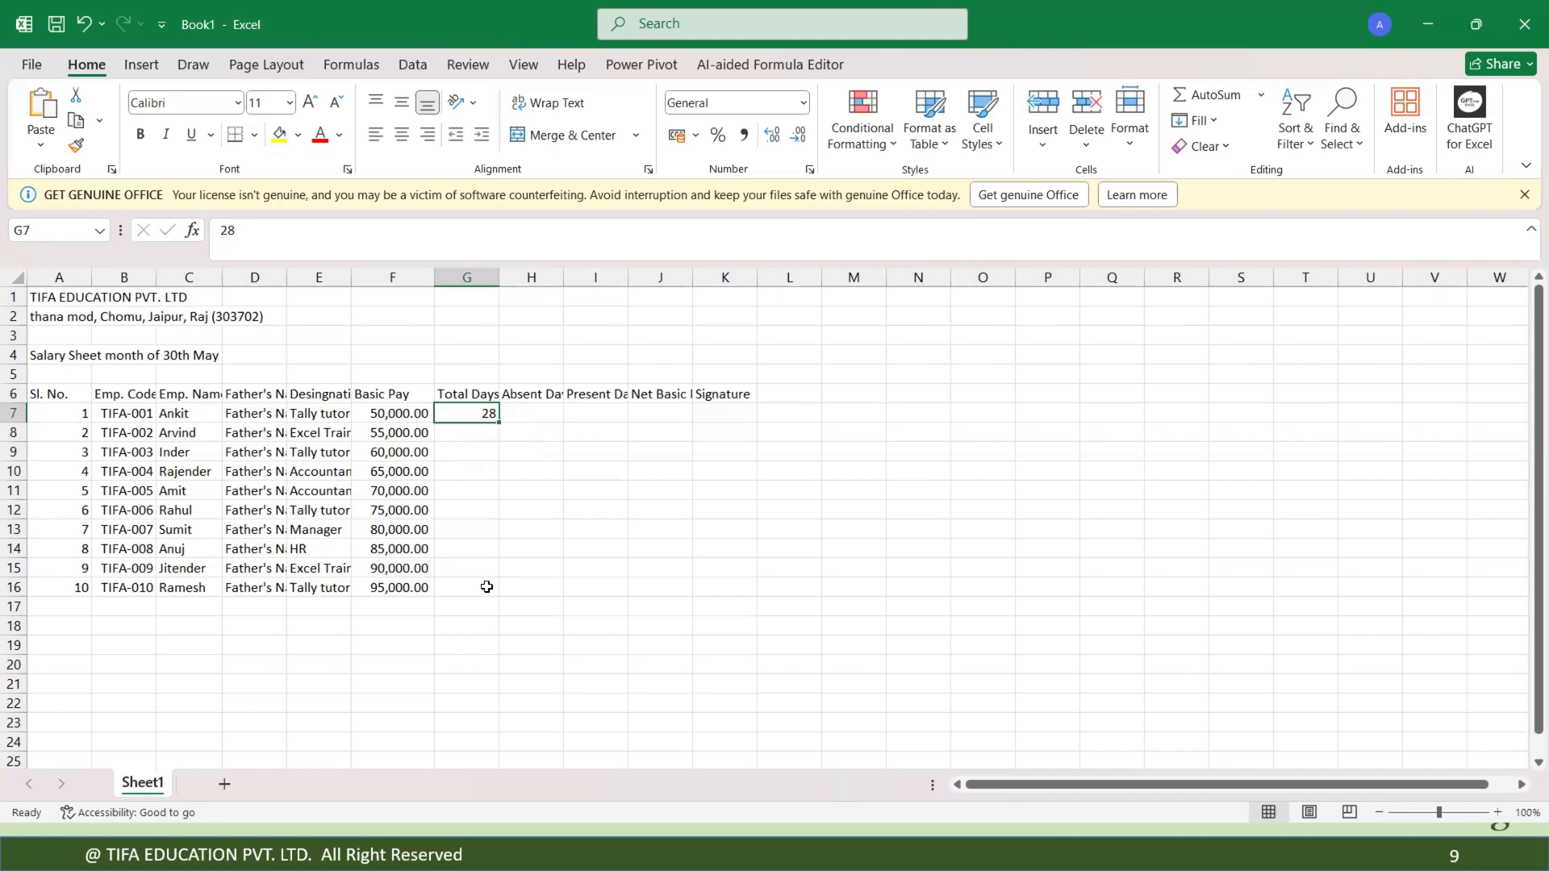
Link G8 to G7 with a formula, fill it down through G16, and clear G8:G16 again.
{"action": "left_click", "coordinate": [476, 430]}
{"action": "type", "text": "="}
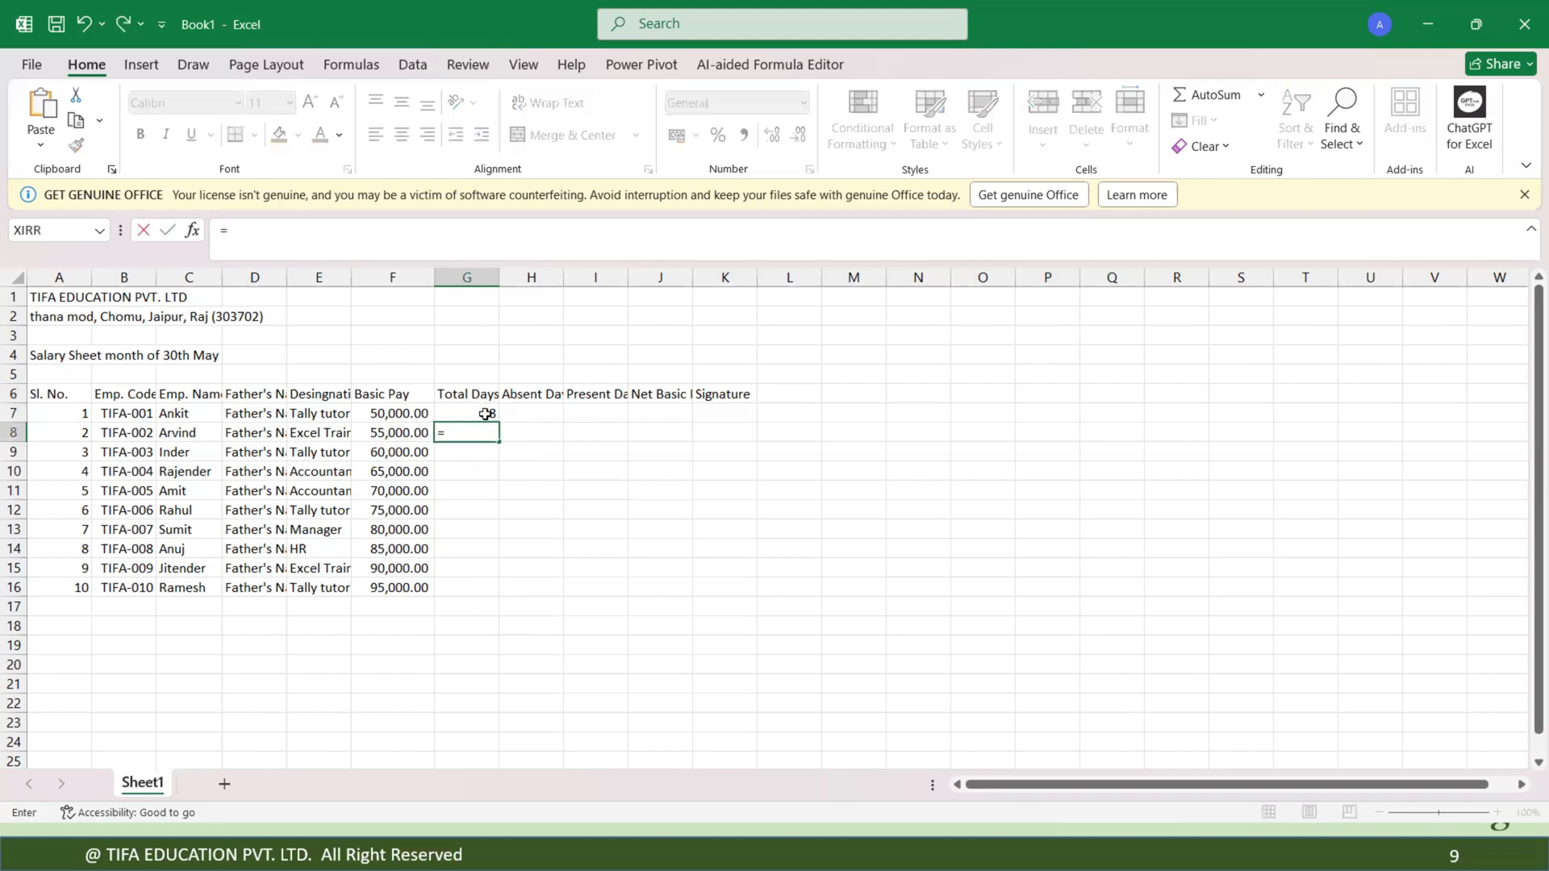
{"action": "left_click", "coordinate": [485, 414]}
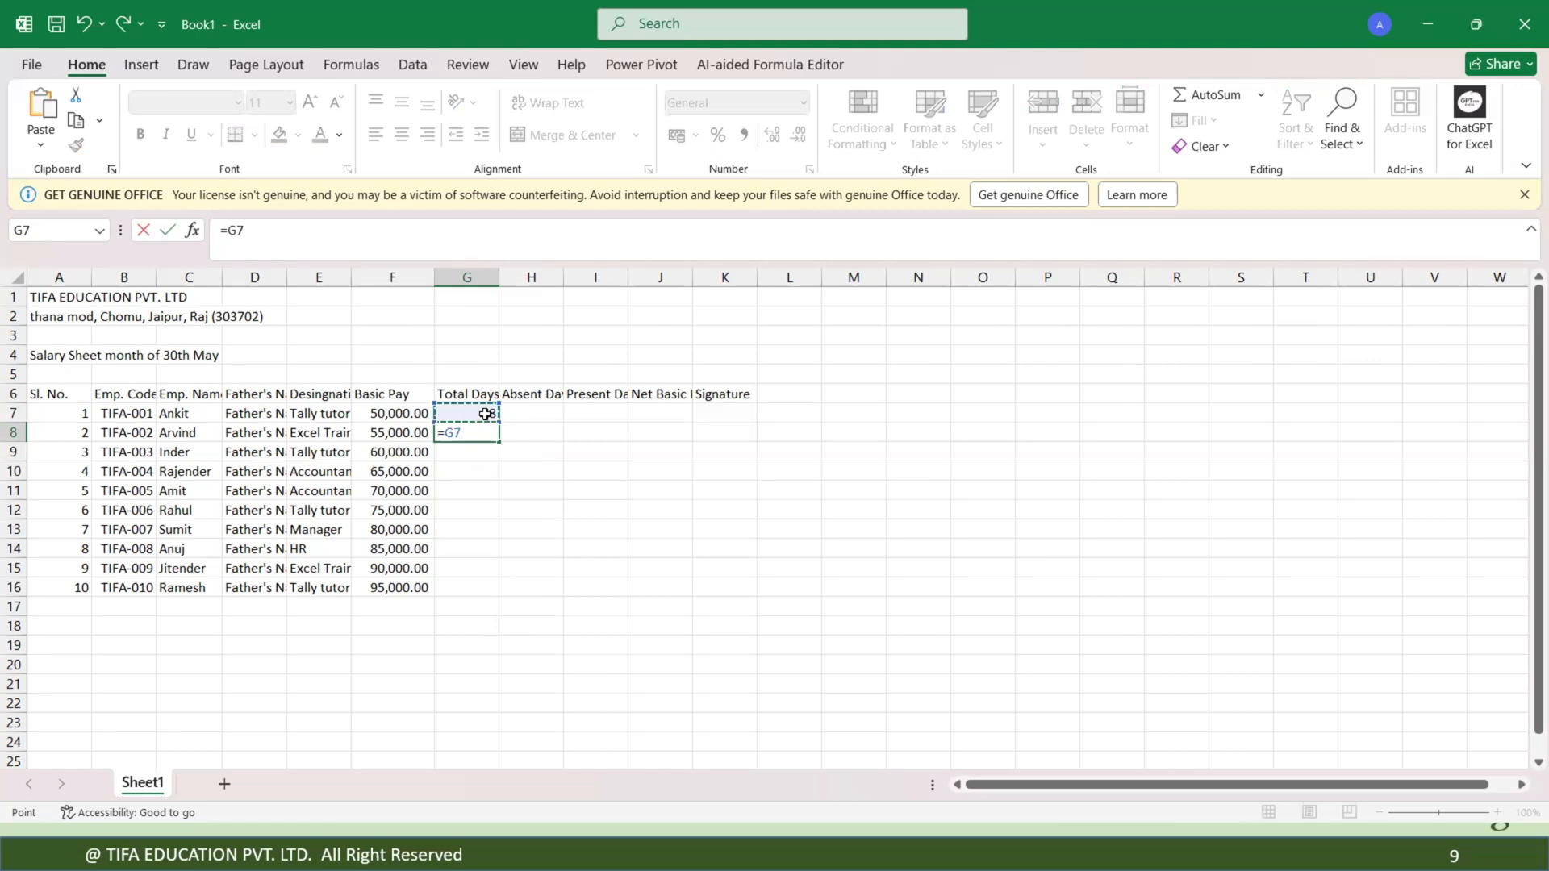
{"action": "key", "text": "Return"}
{"action": "left_click", "coordinate": [489, 434]}
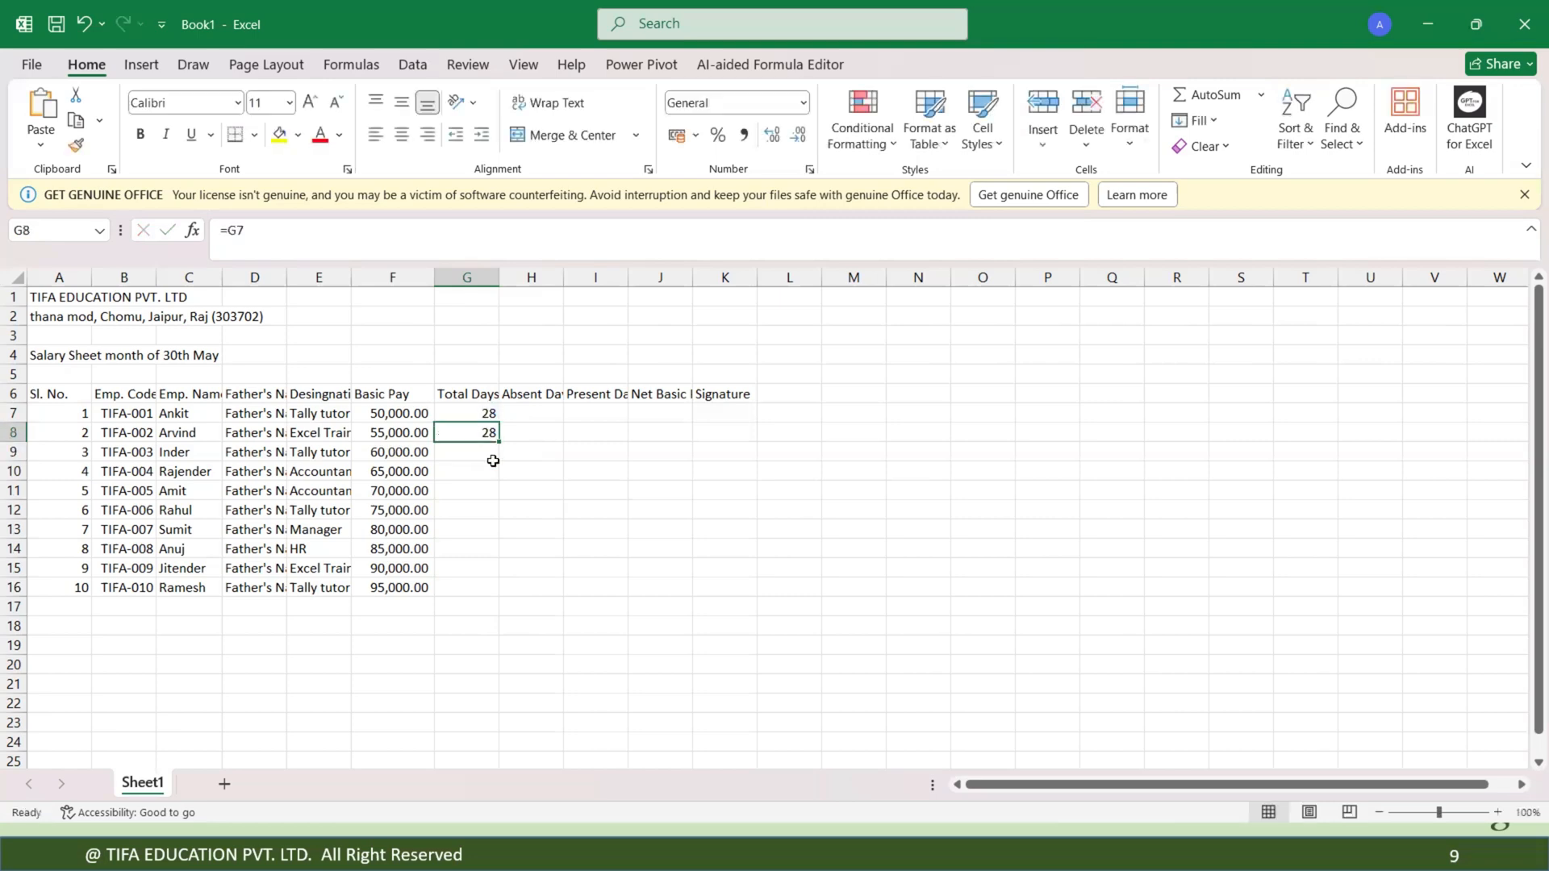
{"action": "left_click_drag", "start_coordinate": [499, 442], "coordinate": [489, 588]}
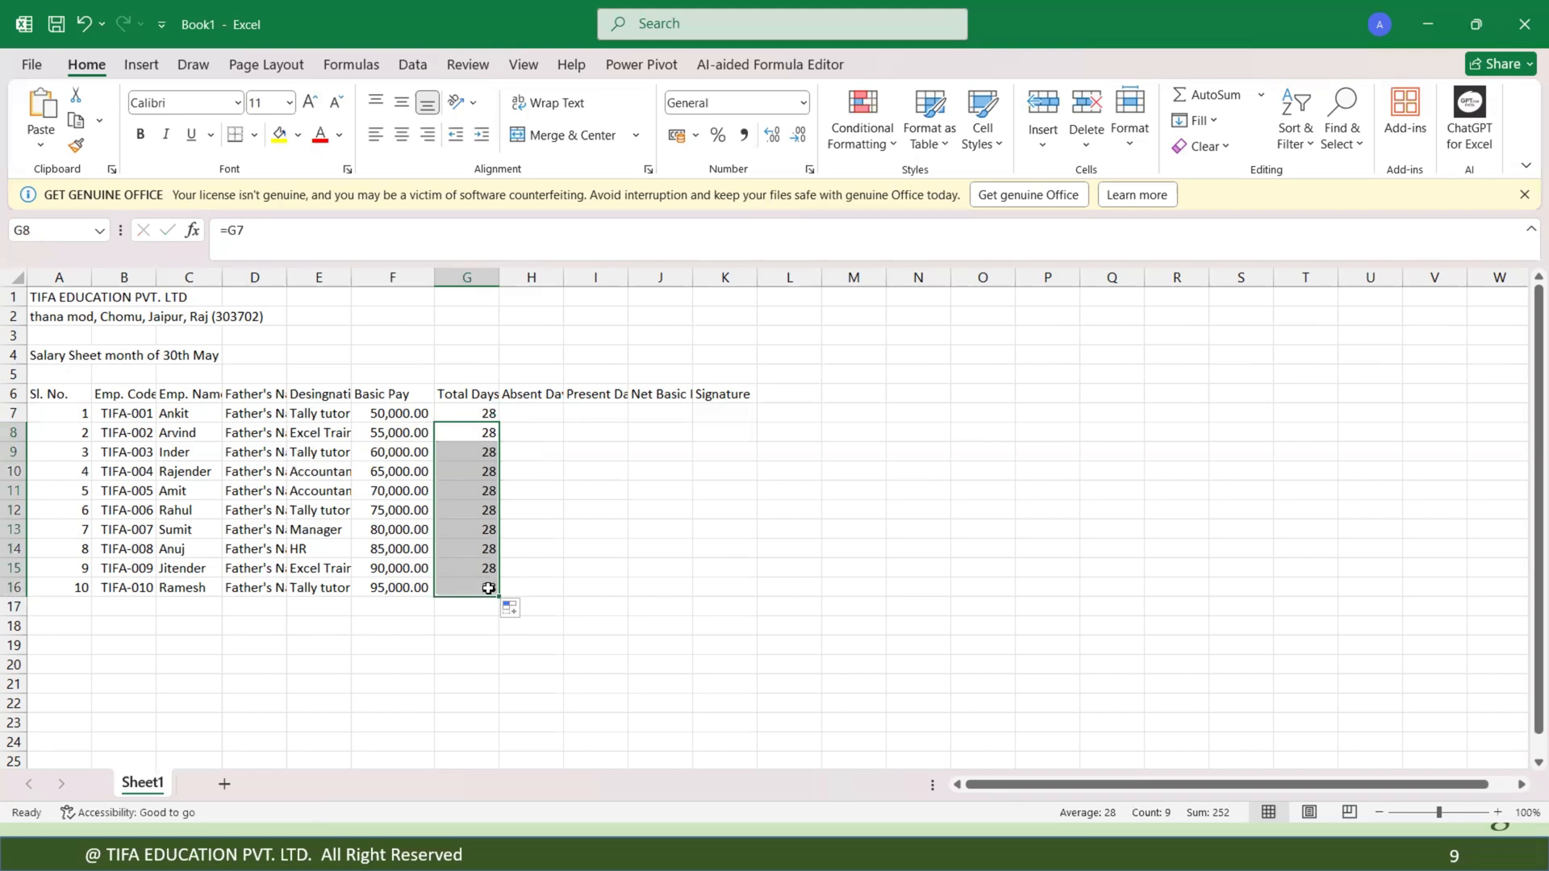
{"action": "left_click", "coordinate": [521, 453]}
{"action": "left_click_drag", "start_coordinate": [485, 432], "coordinate": [482, 589]}
{"action": "key", "text": "Delete"}
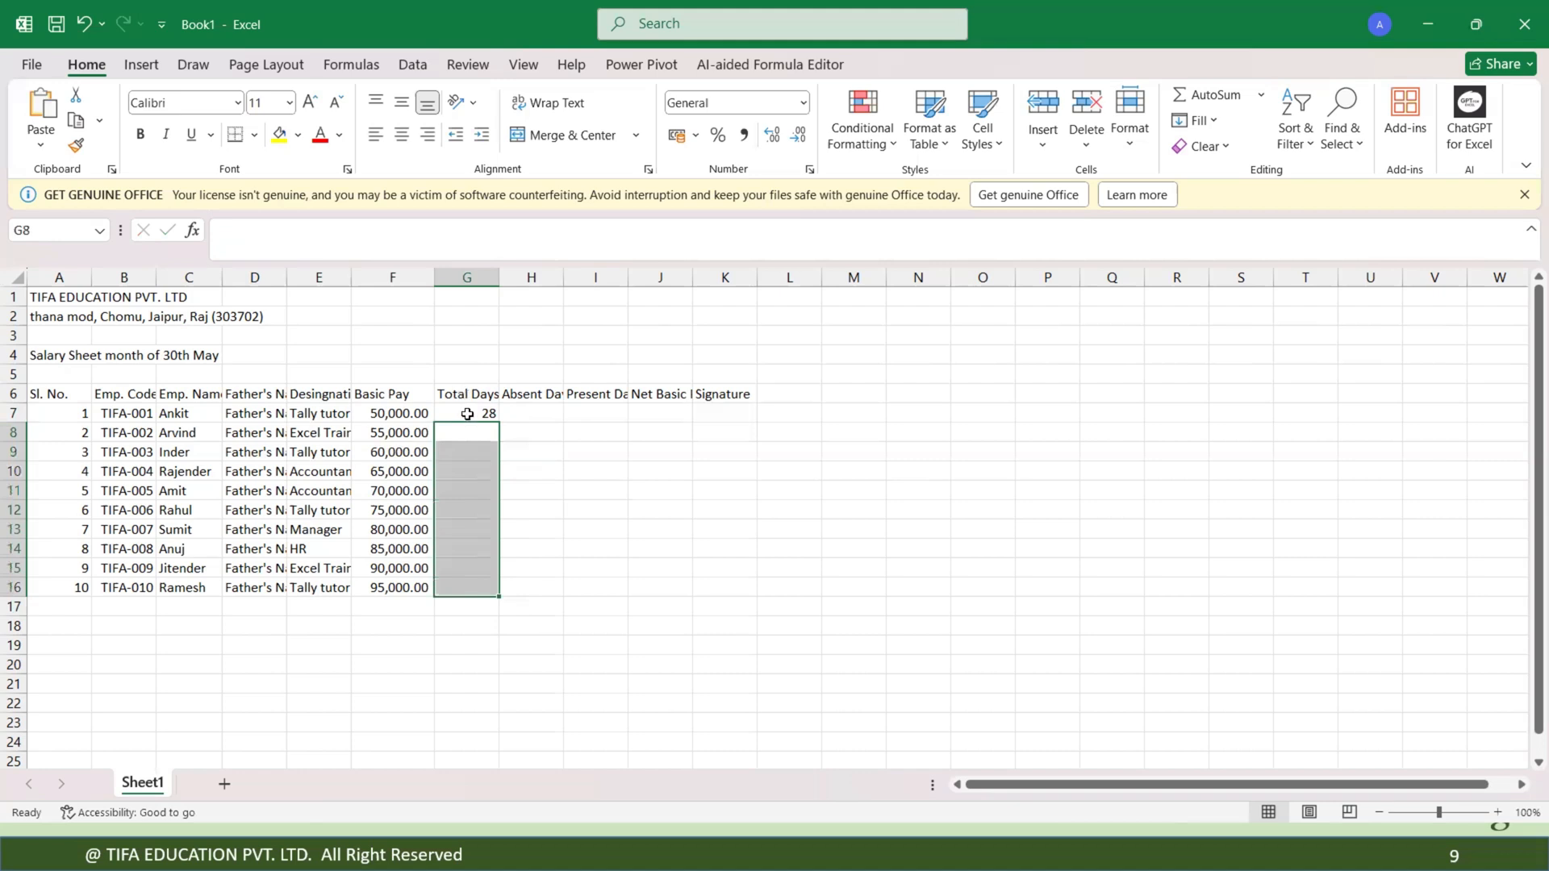
Copy G7 and paste it as a link into G8:G16 with Paste Special.
{"action": "left_click", "coordinate": [467, 414]}
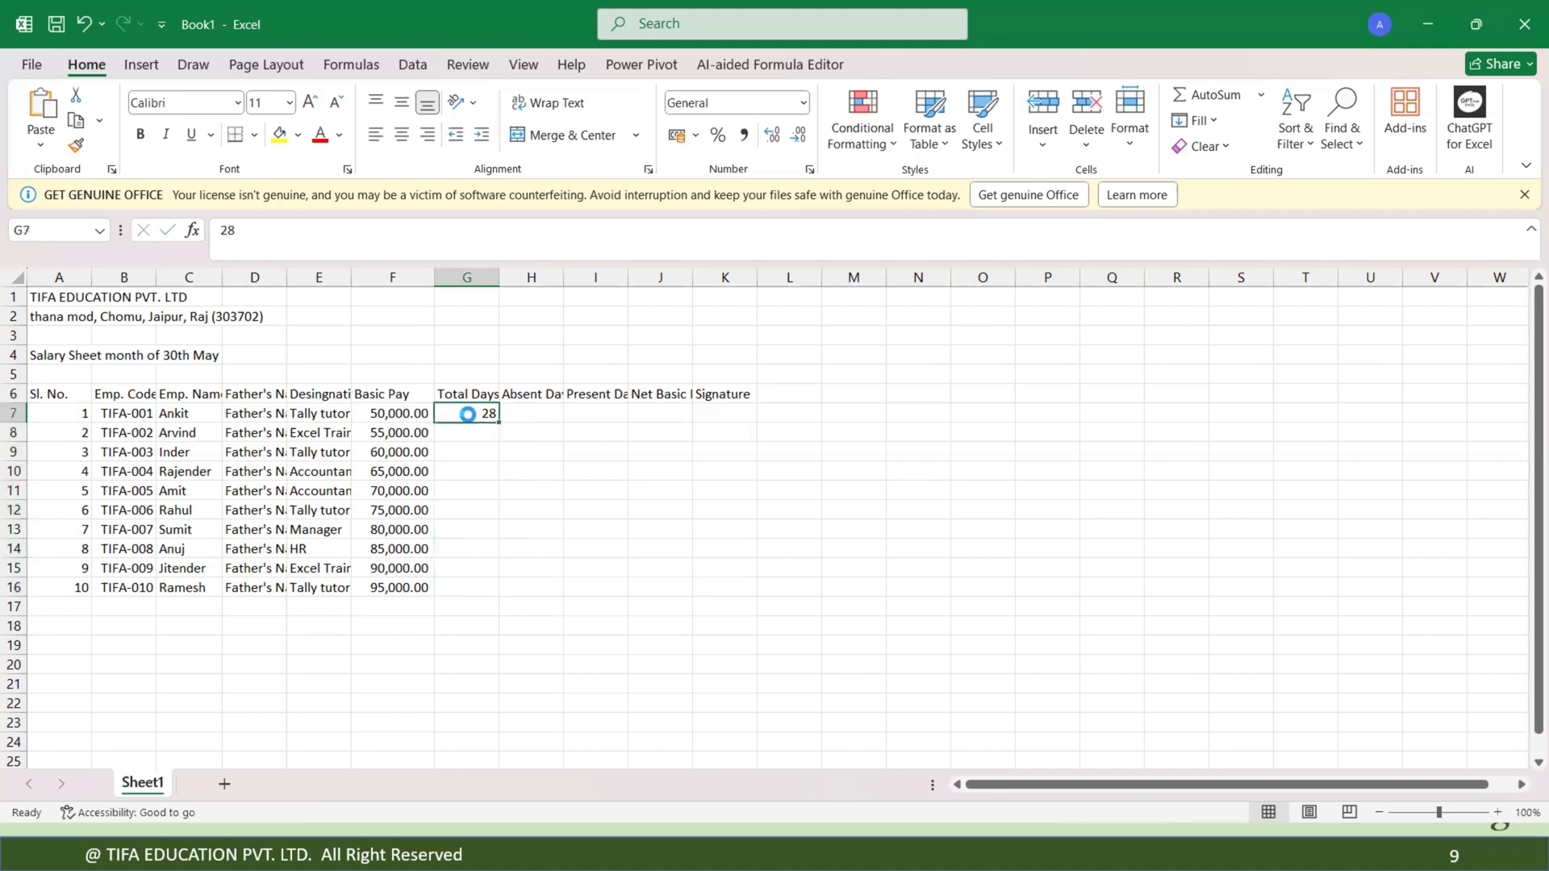
{"action": "key", "text": "ctrl+c"}
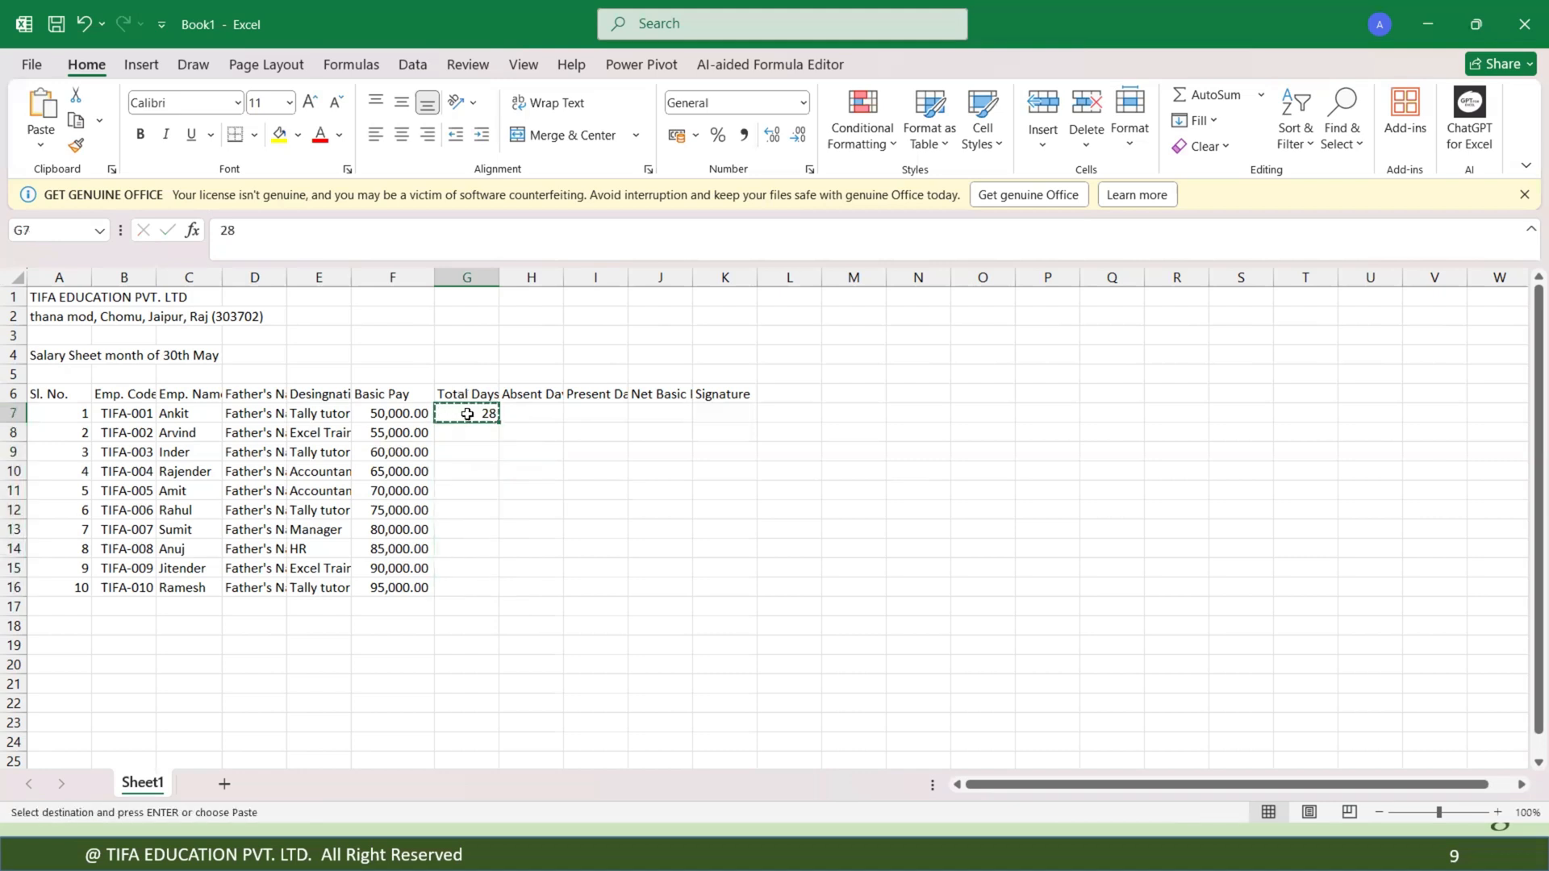
{"action": "left_click_drag", "start_coordinate": [467, 414], "coordinate": [250, 295]}
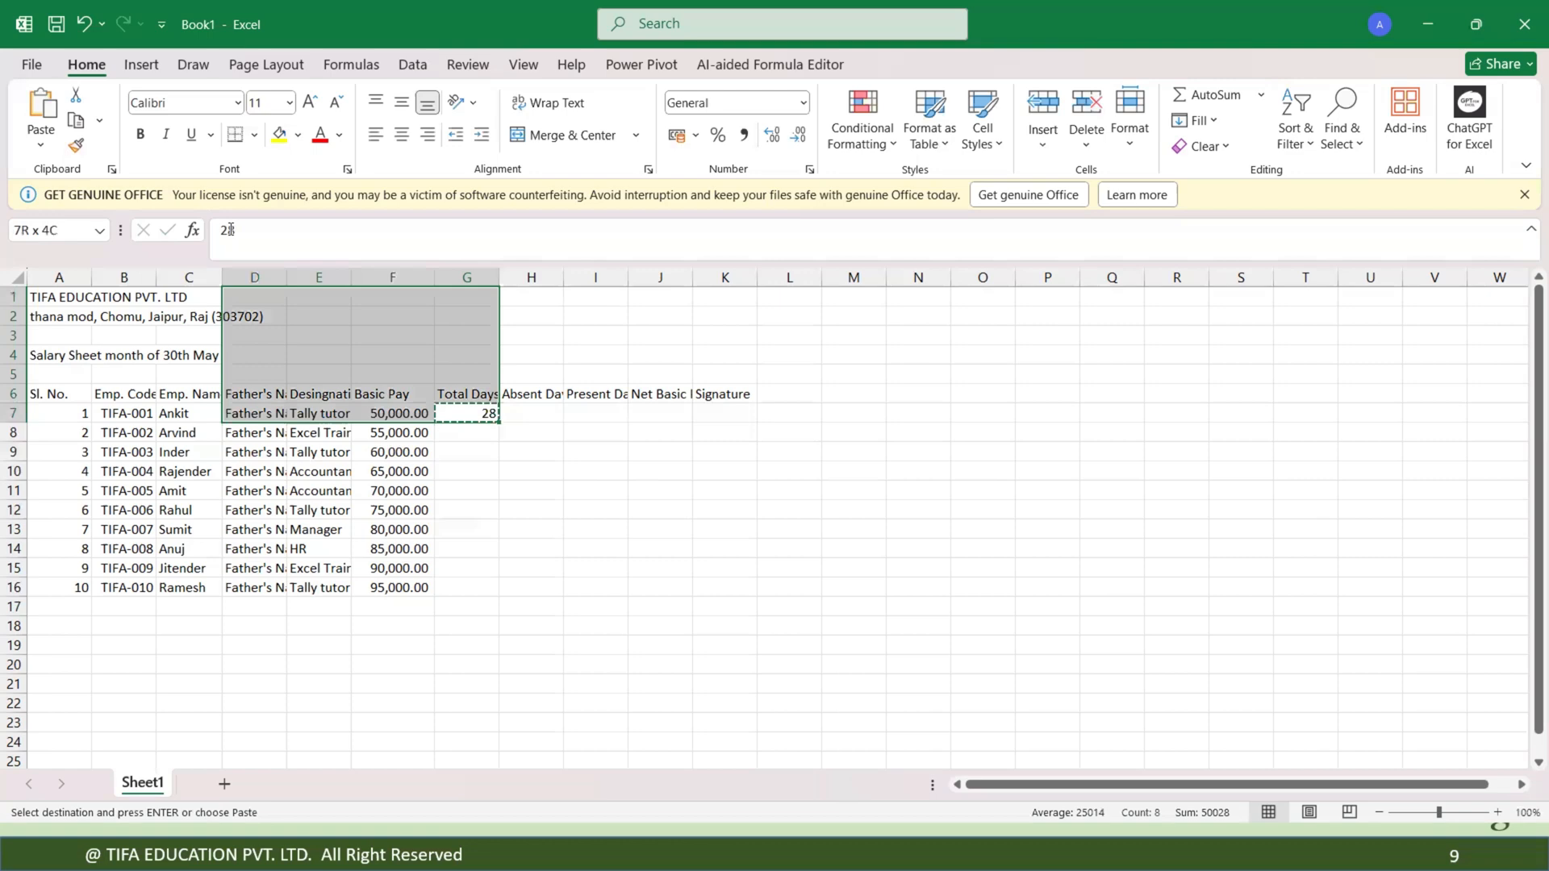
{"action": "left_click", "coordinate": [468, 413]}
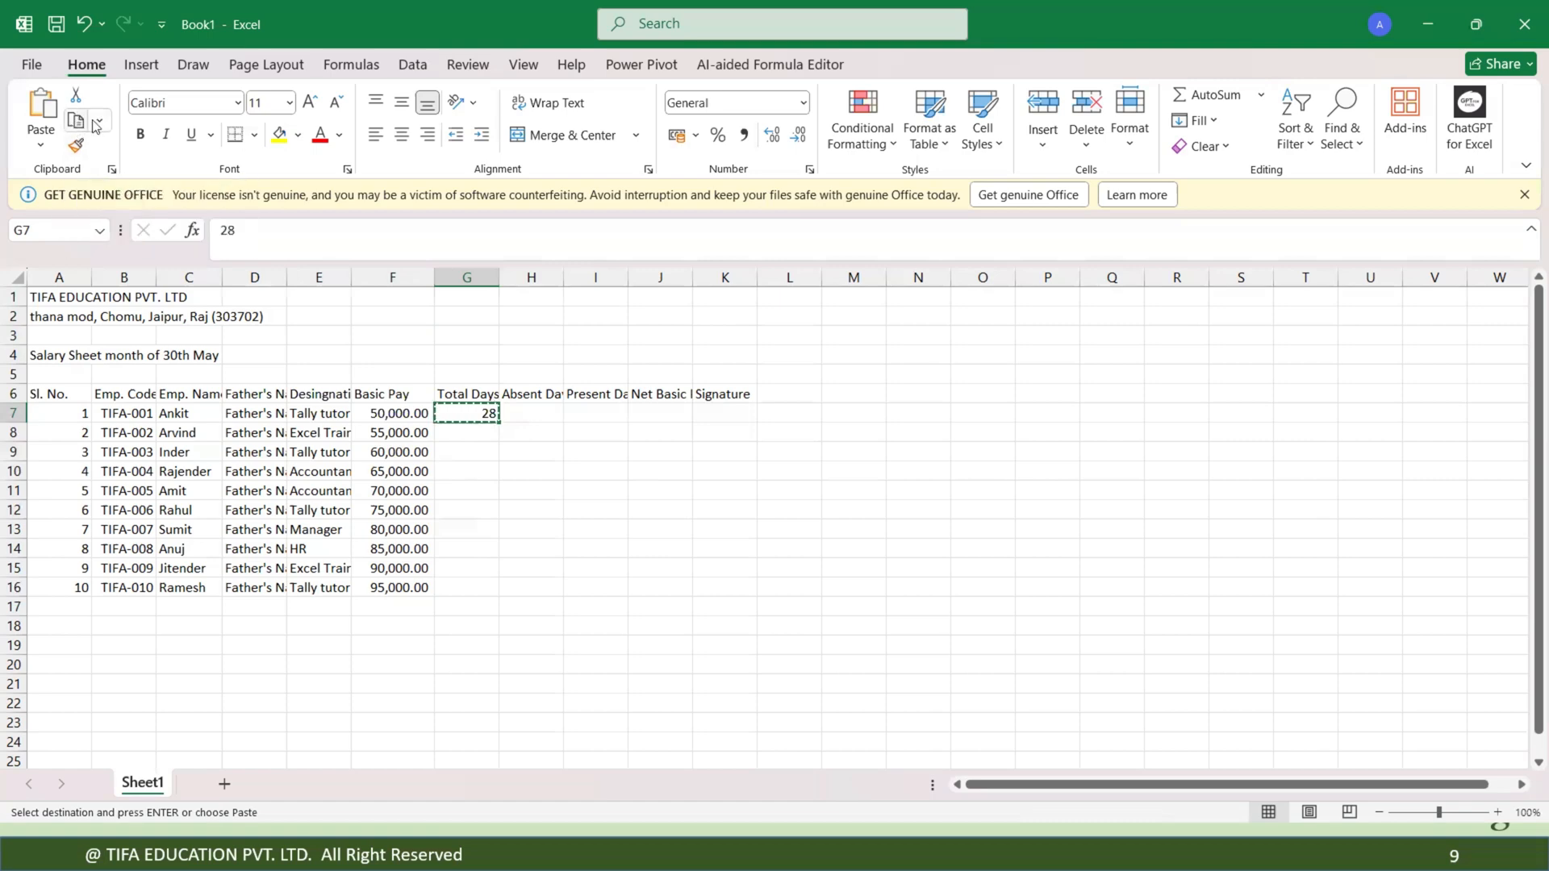
{"action": "left_click", "coordinate": [476, 430]}
{"action": "left_click_drag", "start_coordinate": [476, 431], "coordinate": [474, 588]}
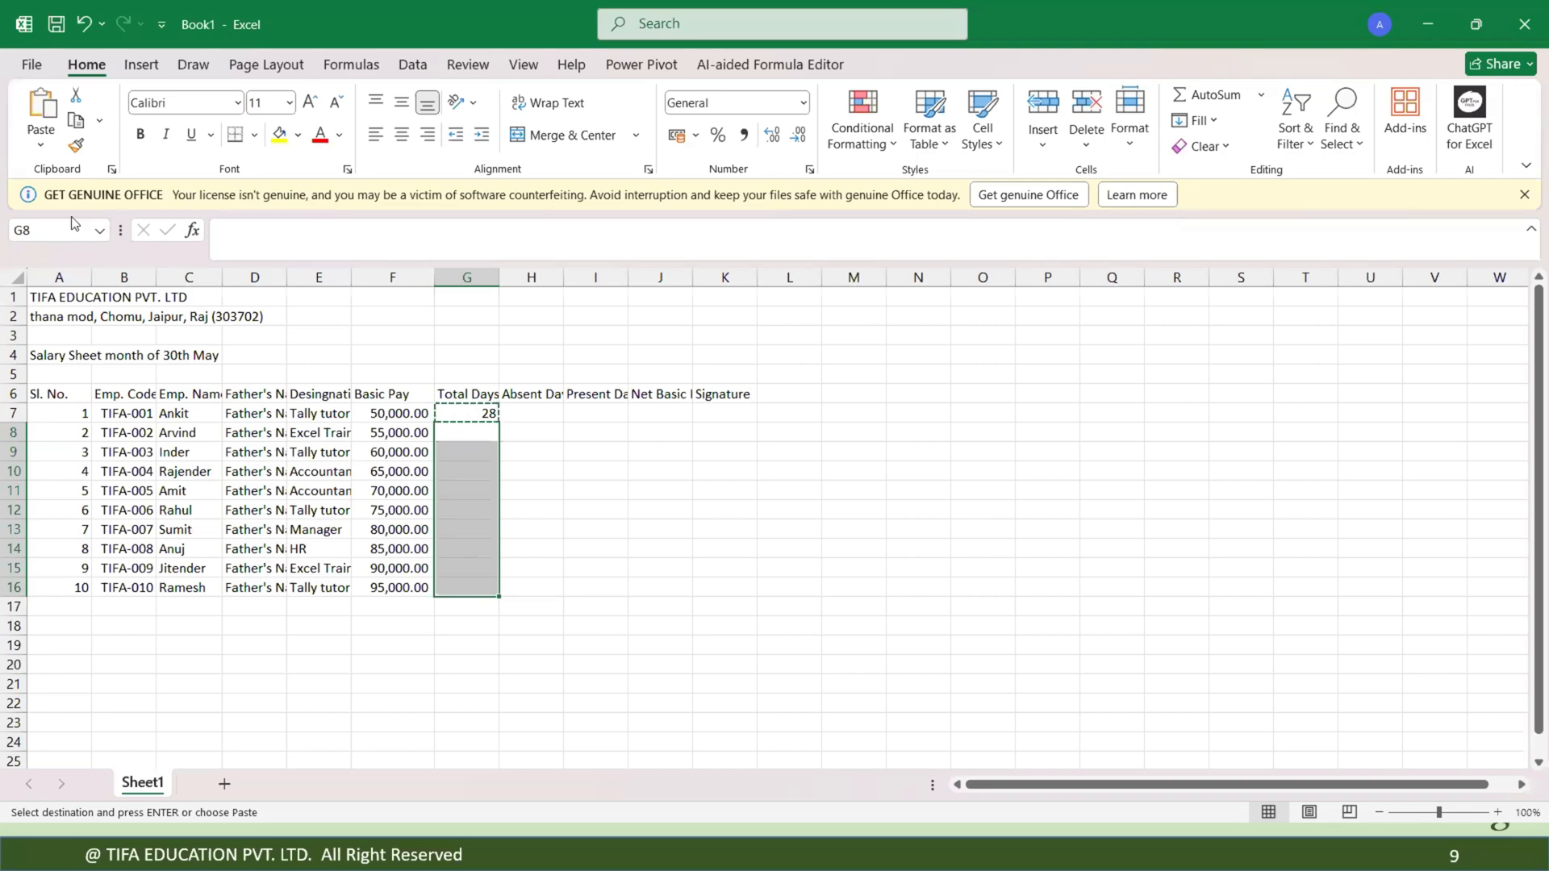
{"action": "left_click", "coordinate": [40, 150]}
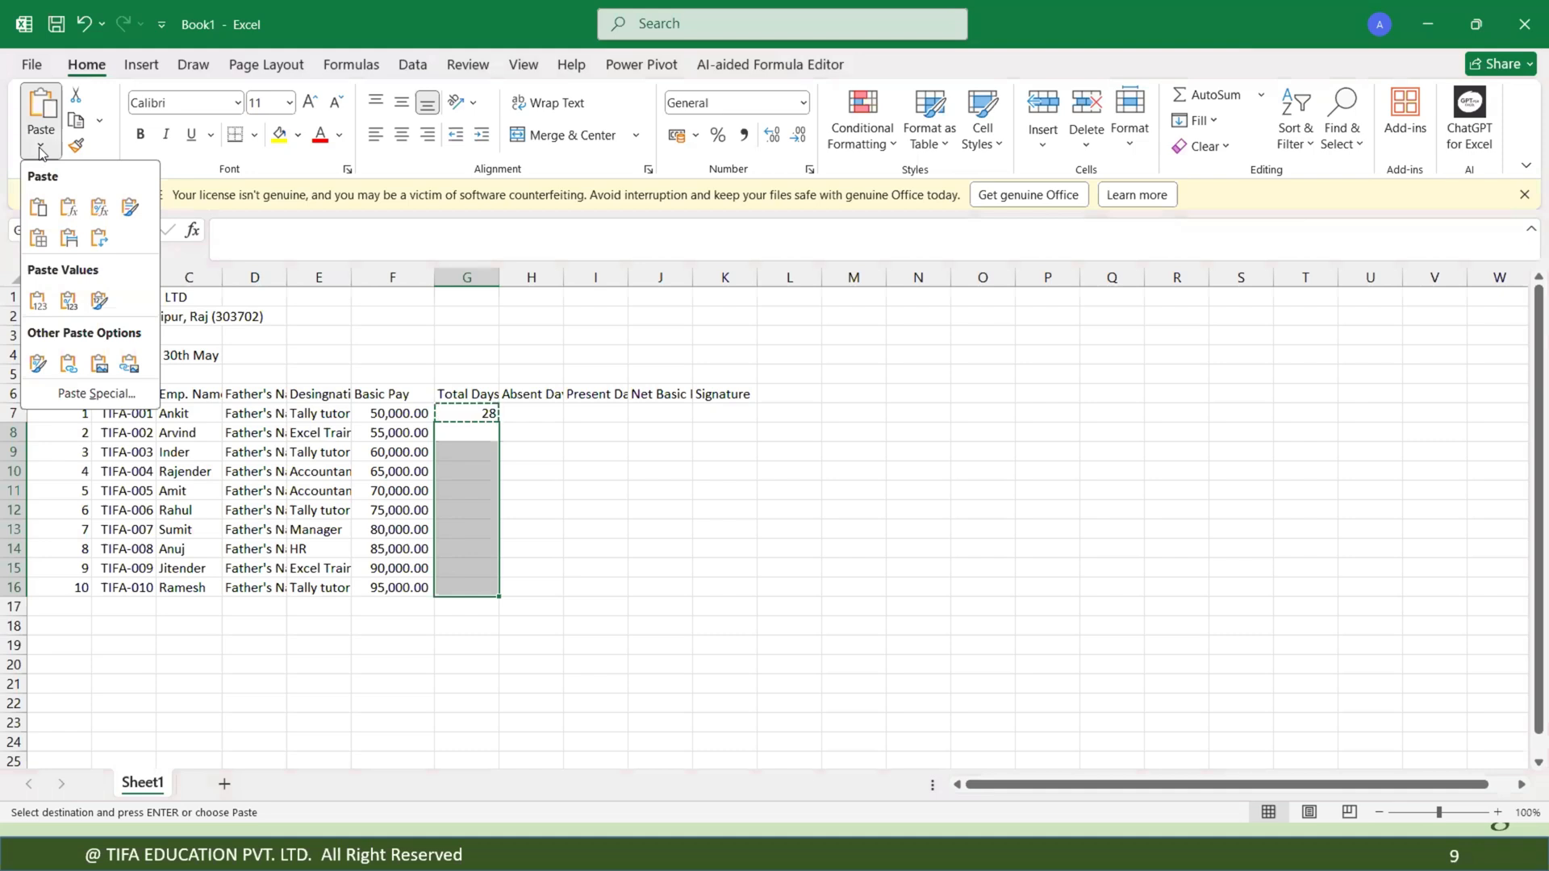
{"action": "left_click", "coordinate": [41, 151]}
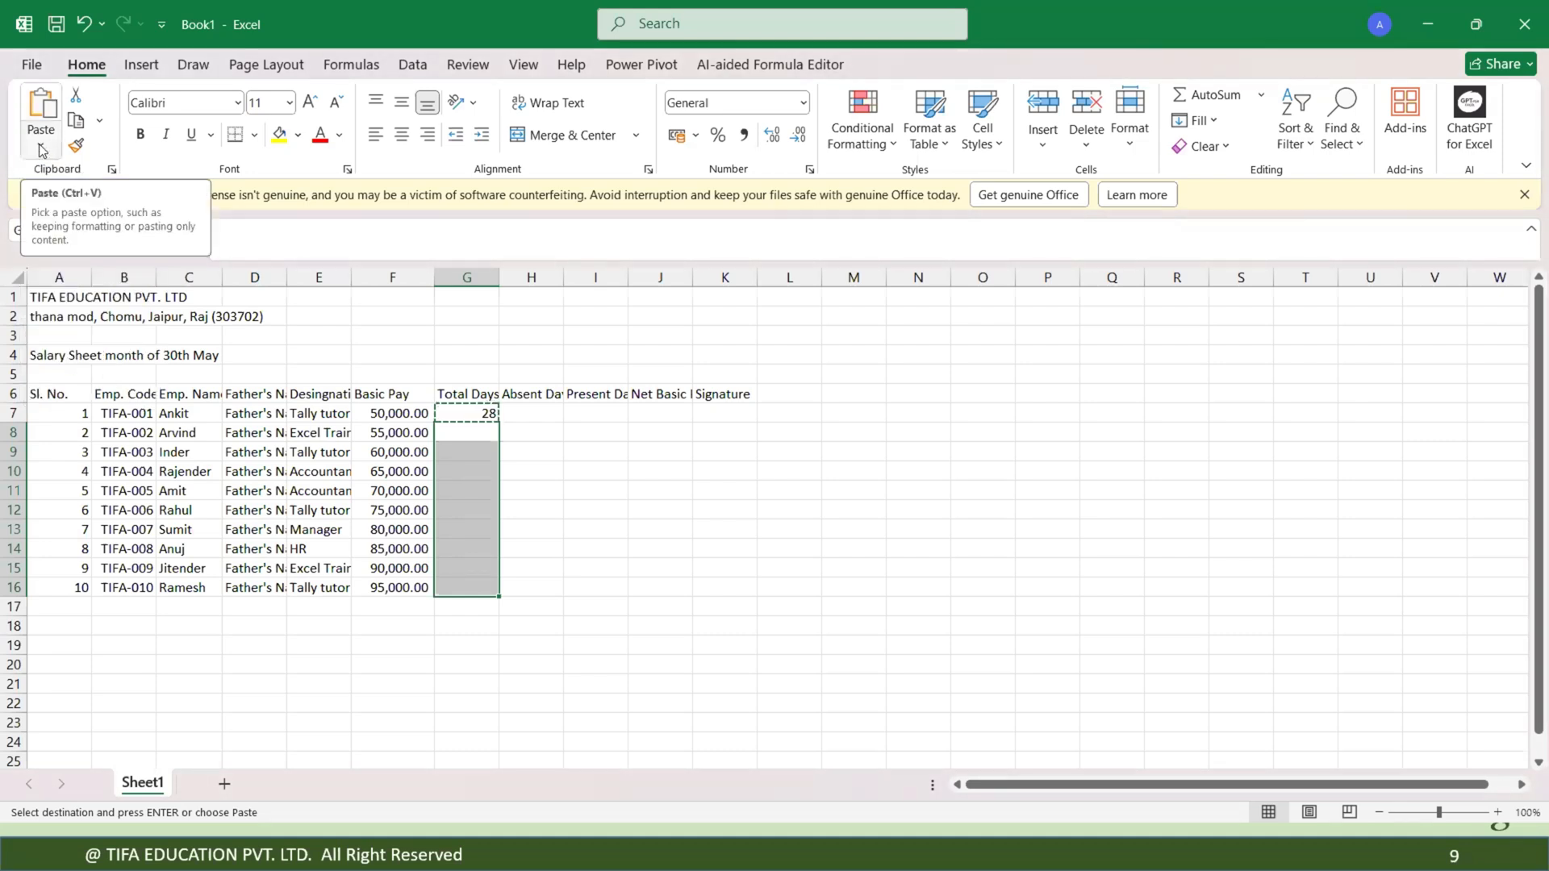
{"action": "left_click", "coordinate": [40, 150]}
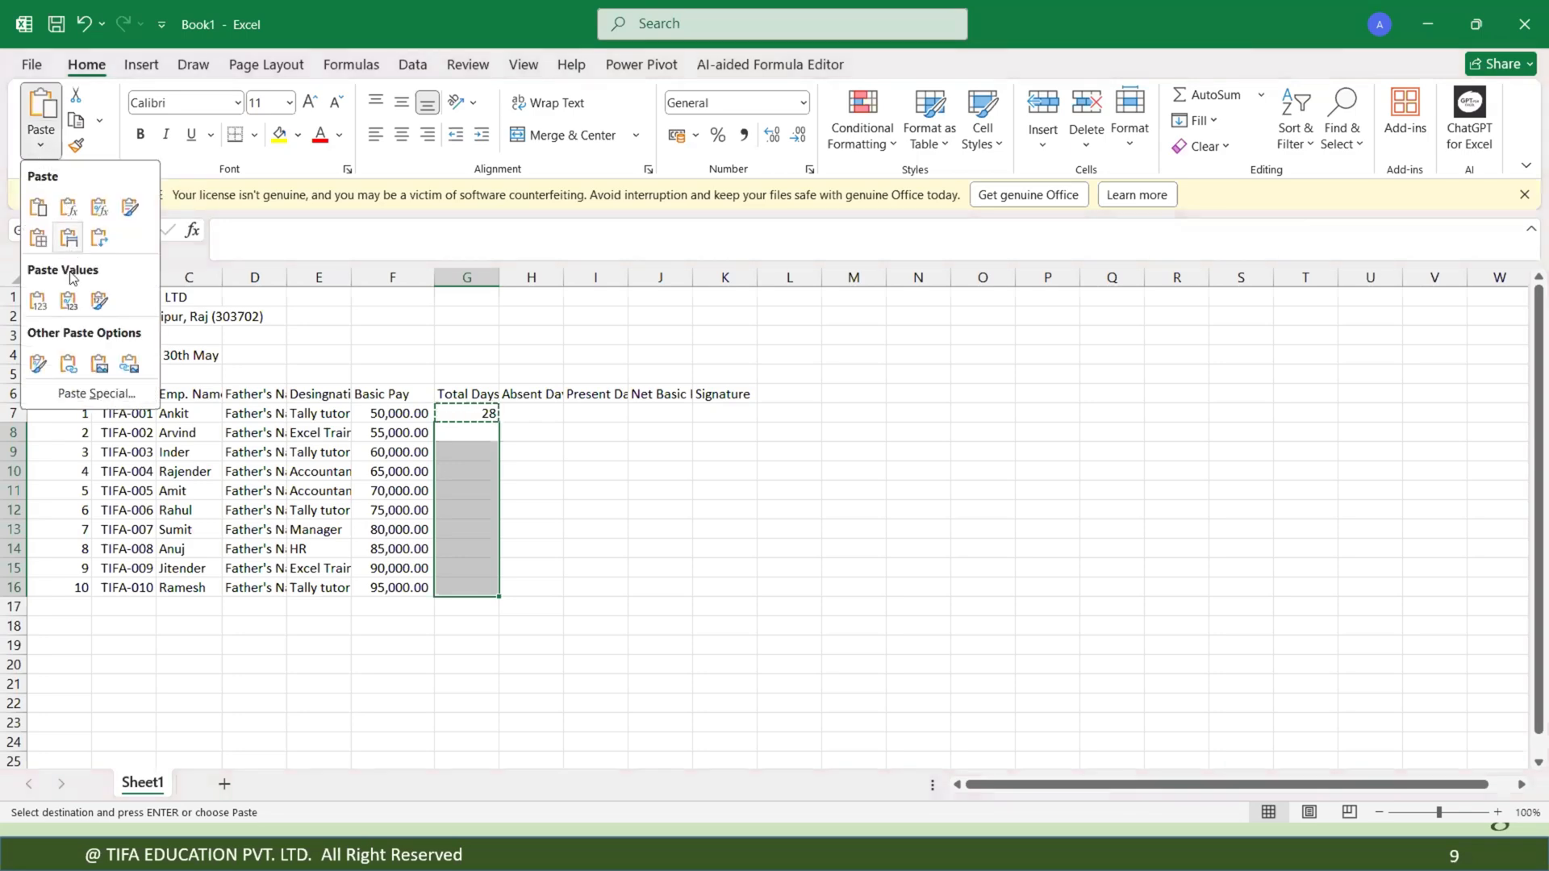
{"action": "left_click", "coordinate": [74, 393]}
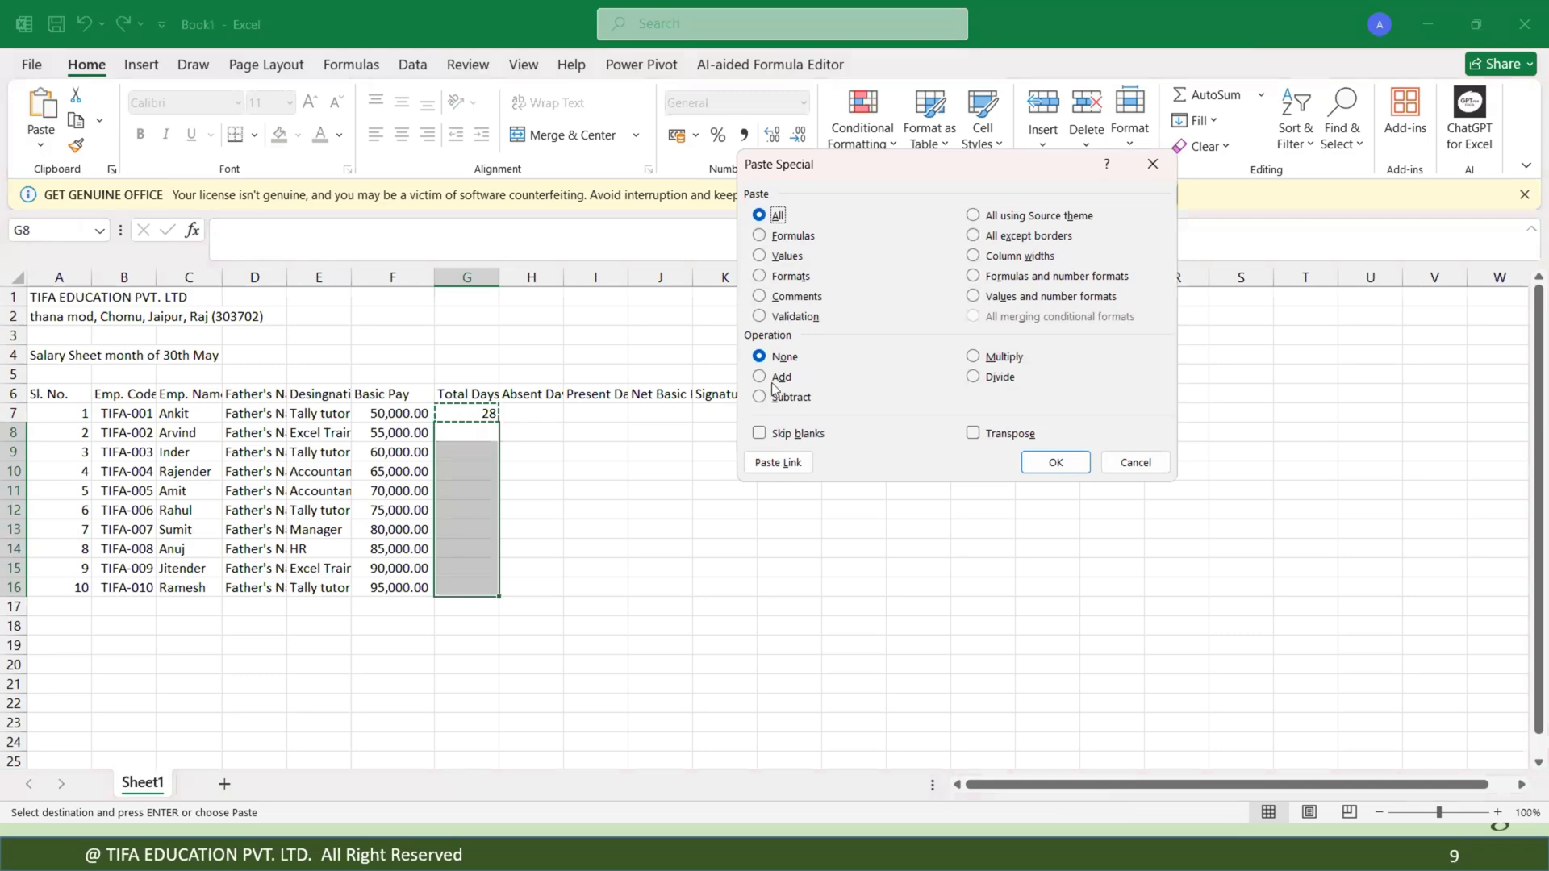
{"action": "left_click", "coordinate": [770, 463]}
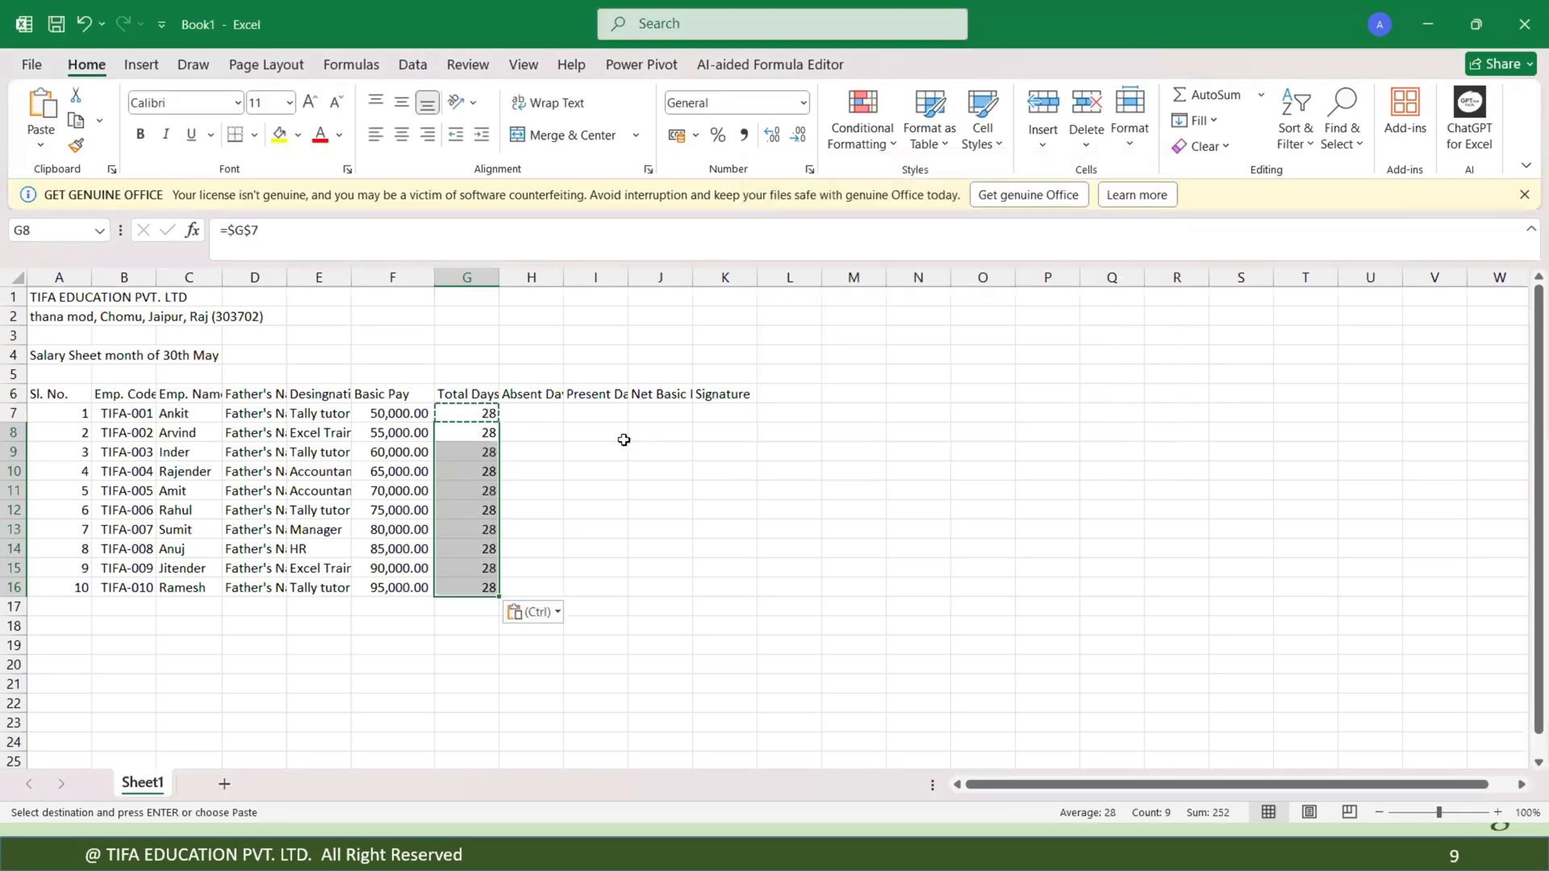
Enter total days of 54 and then 31 in G7.
{"action": "left_click", "coordinate": [468, 413]}
{"action": "type", "text": "54"}
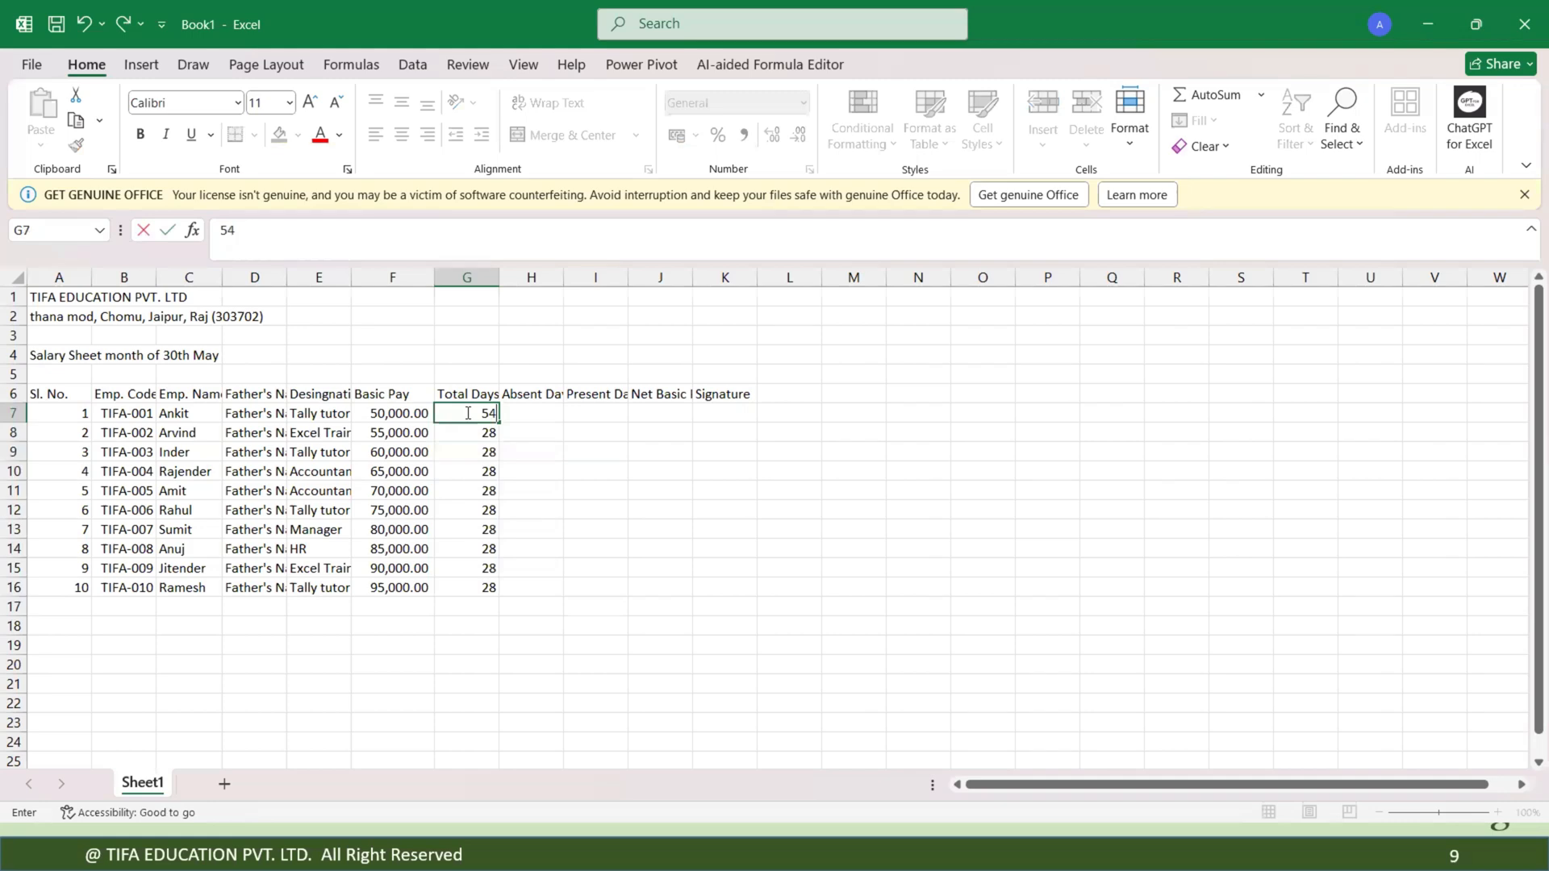
{"action": "key", "text": "Return"}
{"action": "left_click", "coordinate": [476, 415]}
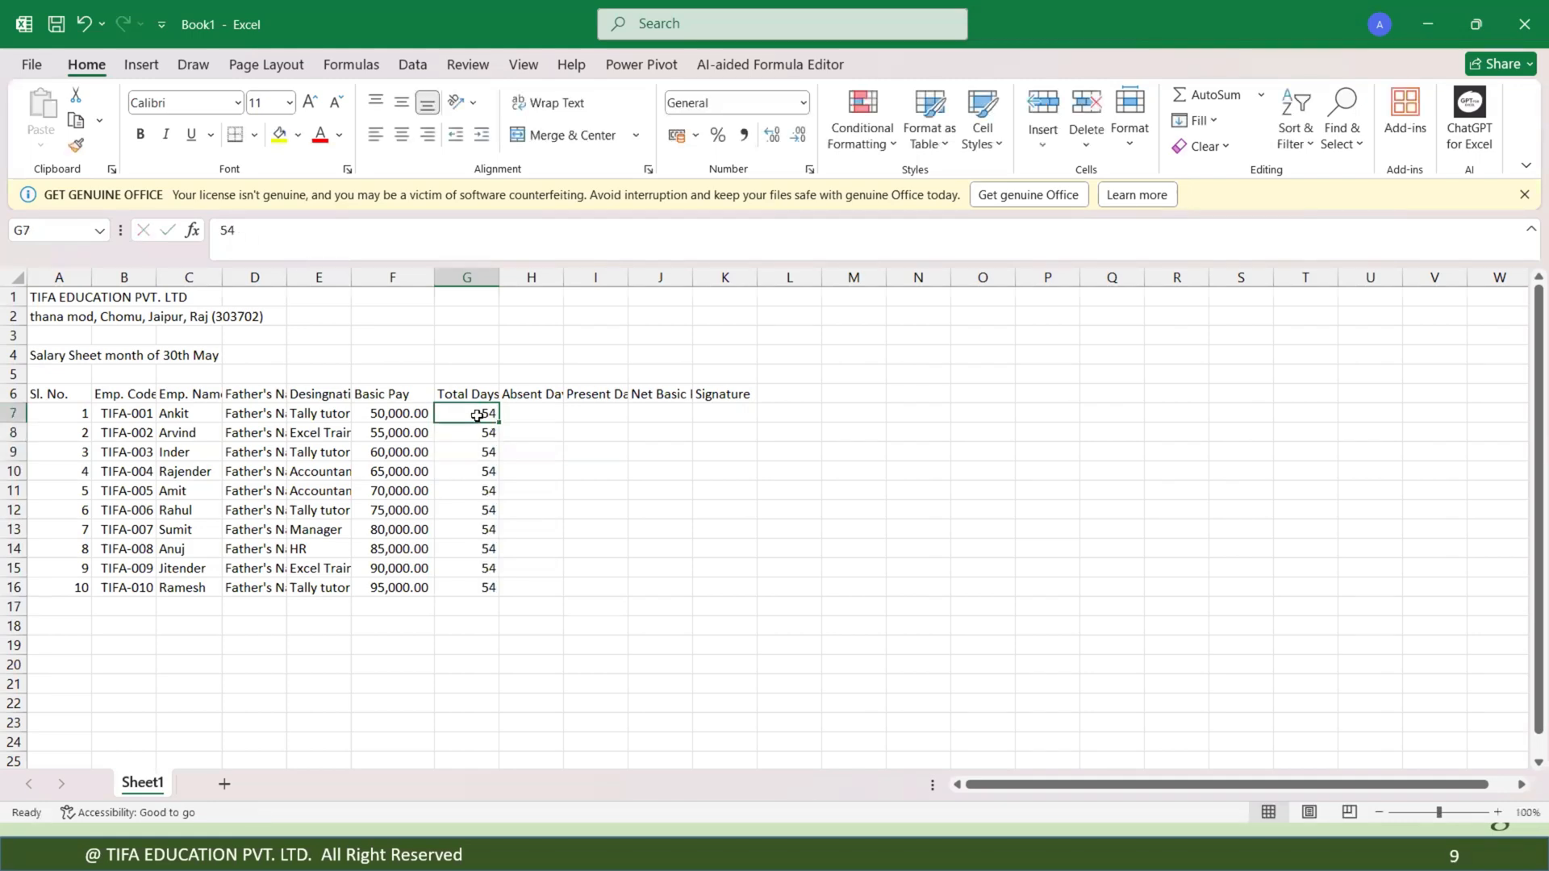
{"action": "type", "text": "31"}
{"action": "key", "text": "Return"}
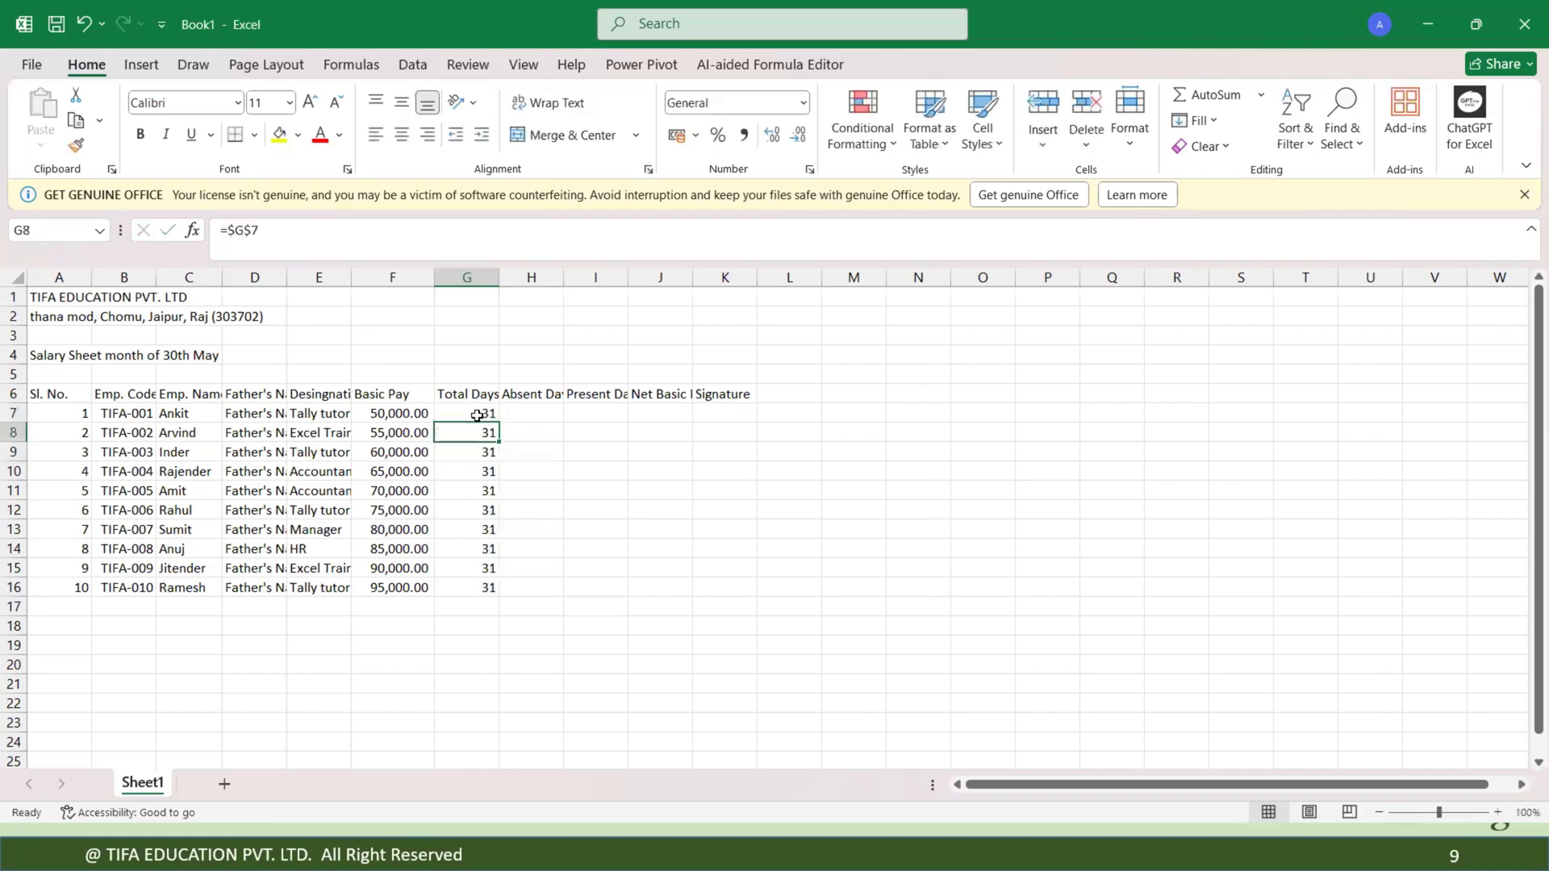
Link G8 to G7 with a formula and fill it down through G16.
{"action": "left_click", "coordinate": [531, 429]}
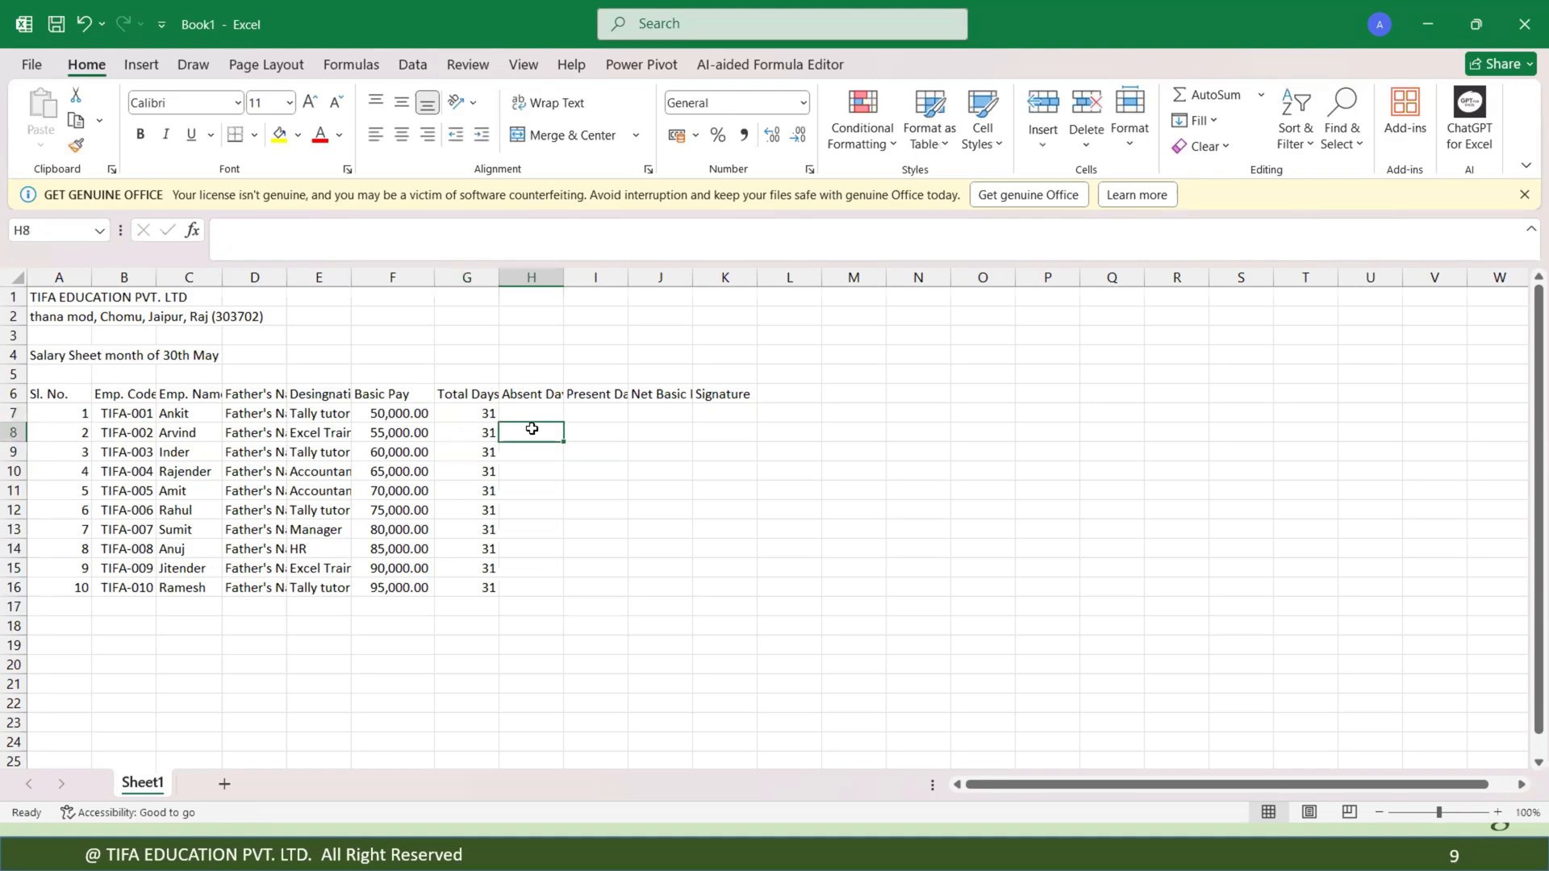
{"action": "left_click", "coordinate": [480, 436]}
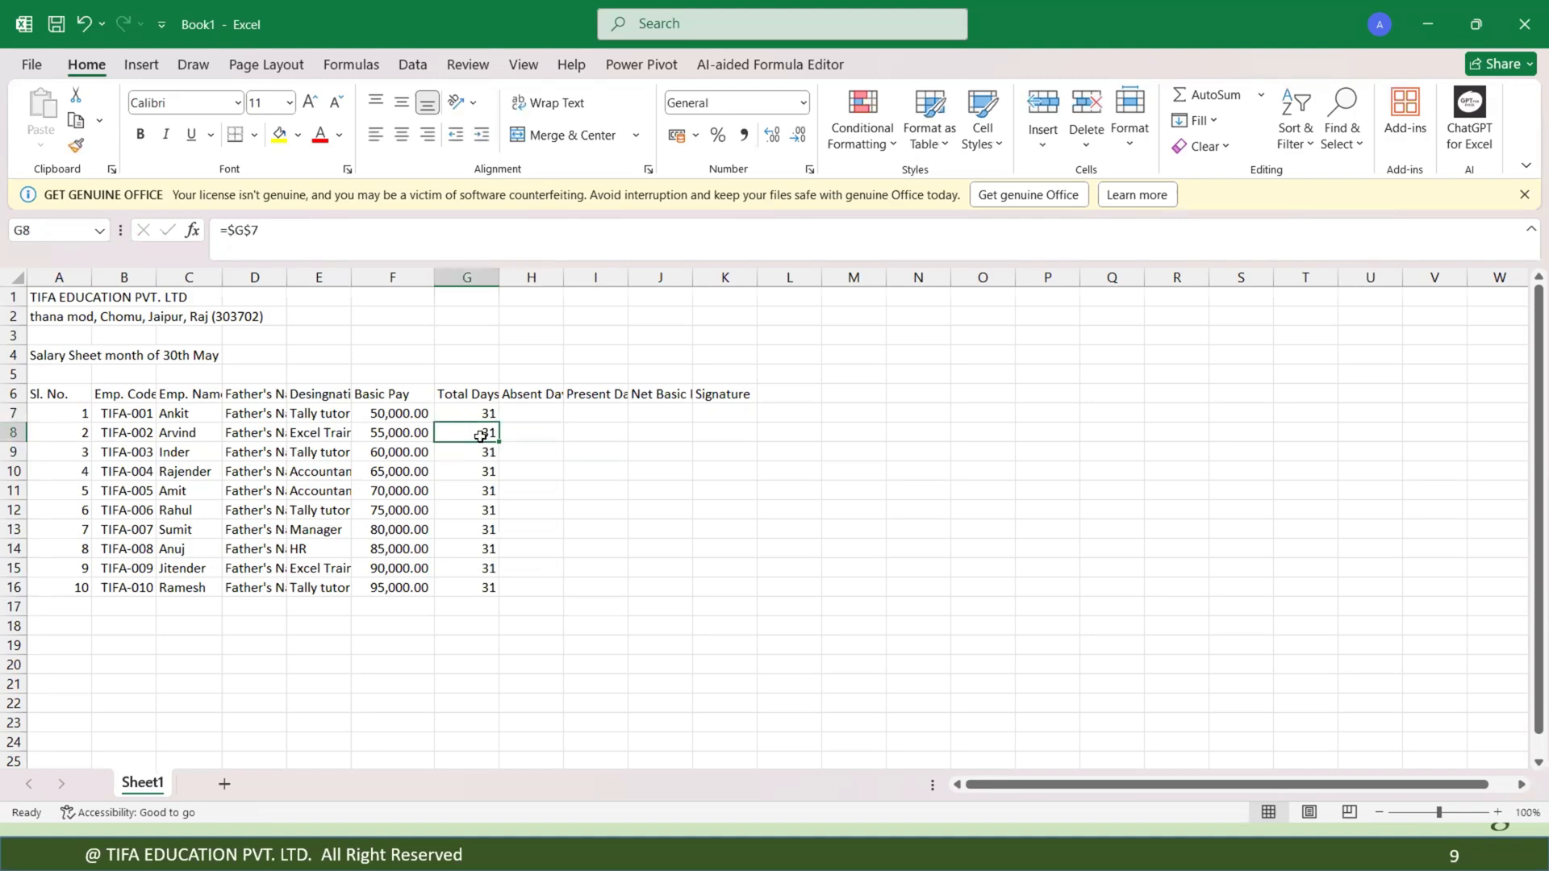
{"action": "double_click", "coordinate": [480, 436]}
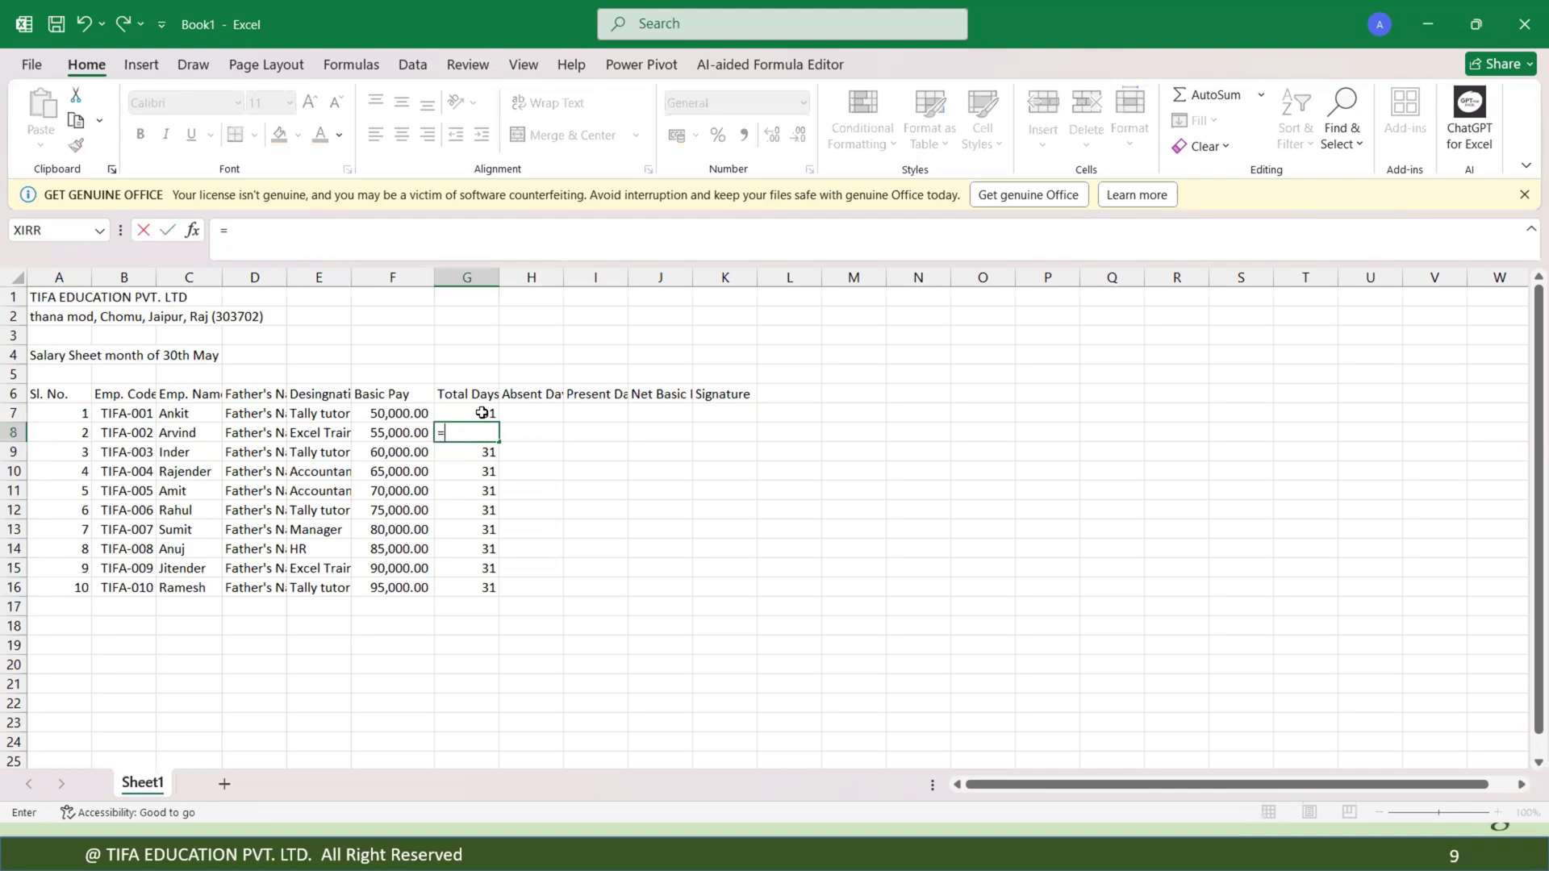
{"action": "key", "text": "Return"}
{"action": "left_click", "coordinate": [481, 432]}
{"action": "left_click_drag", "start_coordinate": [496, 441], "coordinate": [502, 448]}
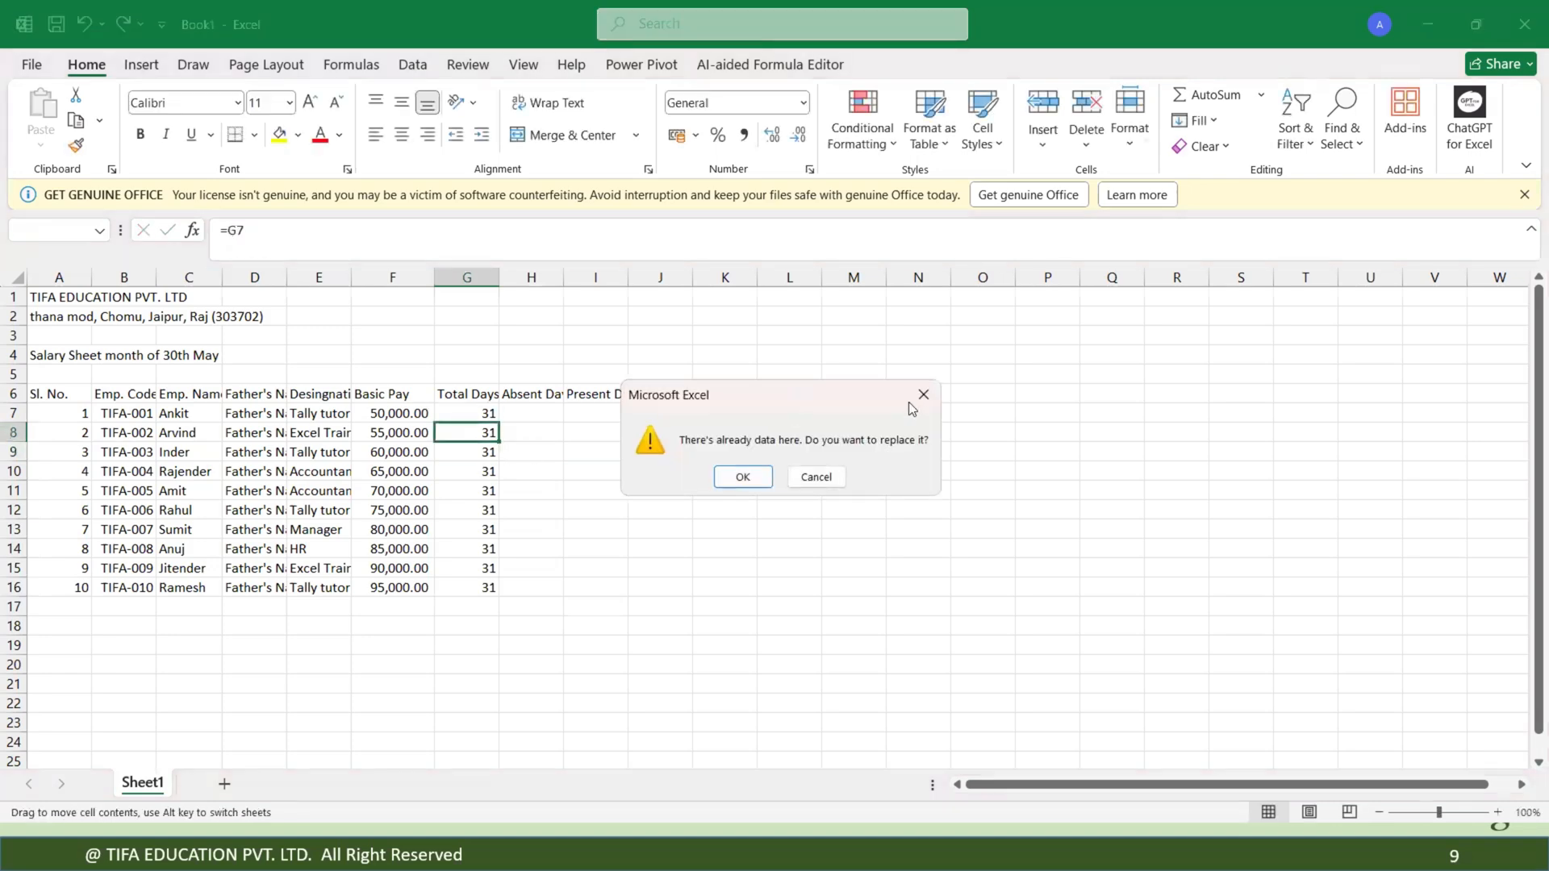
{"action": "left_click", "coordinate": [917, 403]}
{"action": "double_click", "coordinate": [487, 436]}
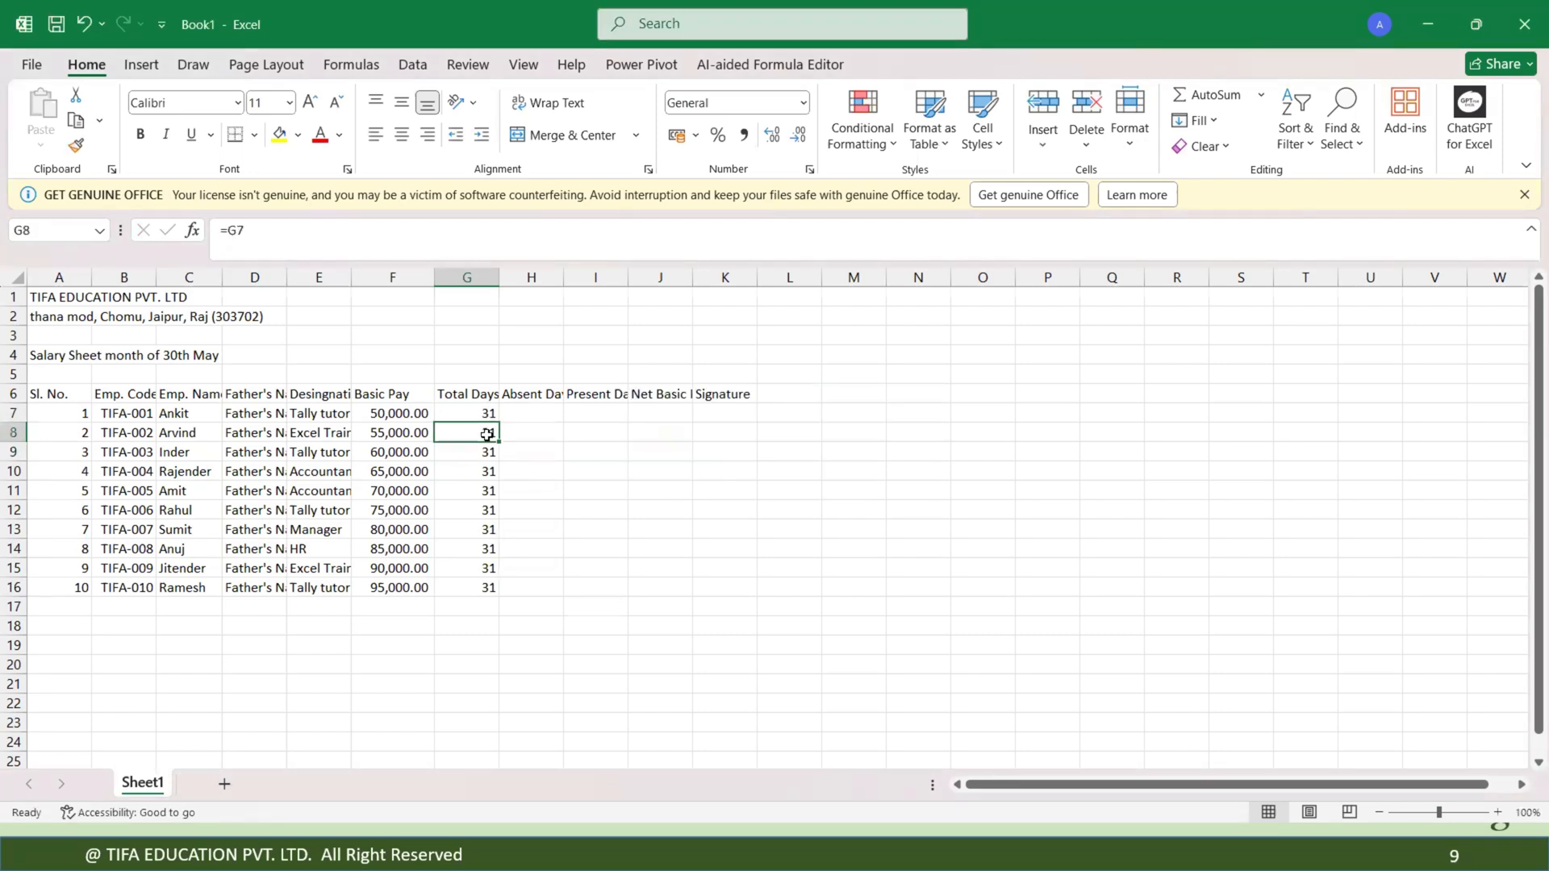
{"action": "key", "text": "Return"}
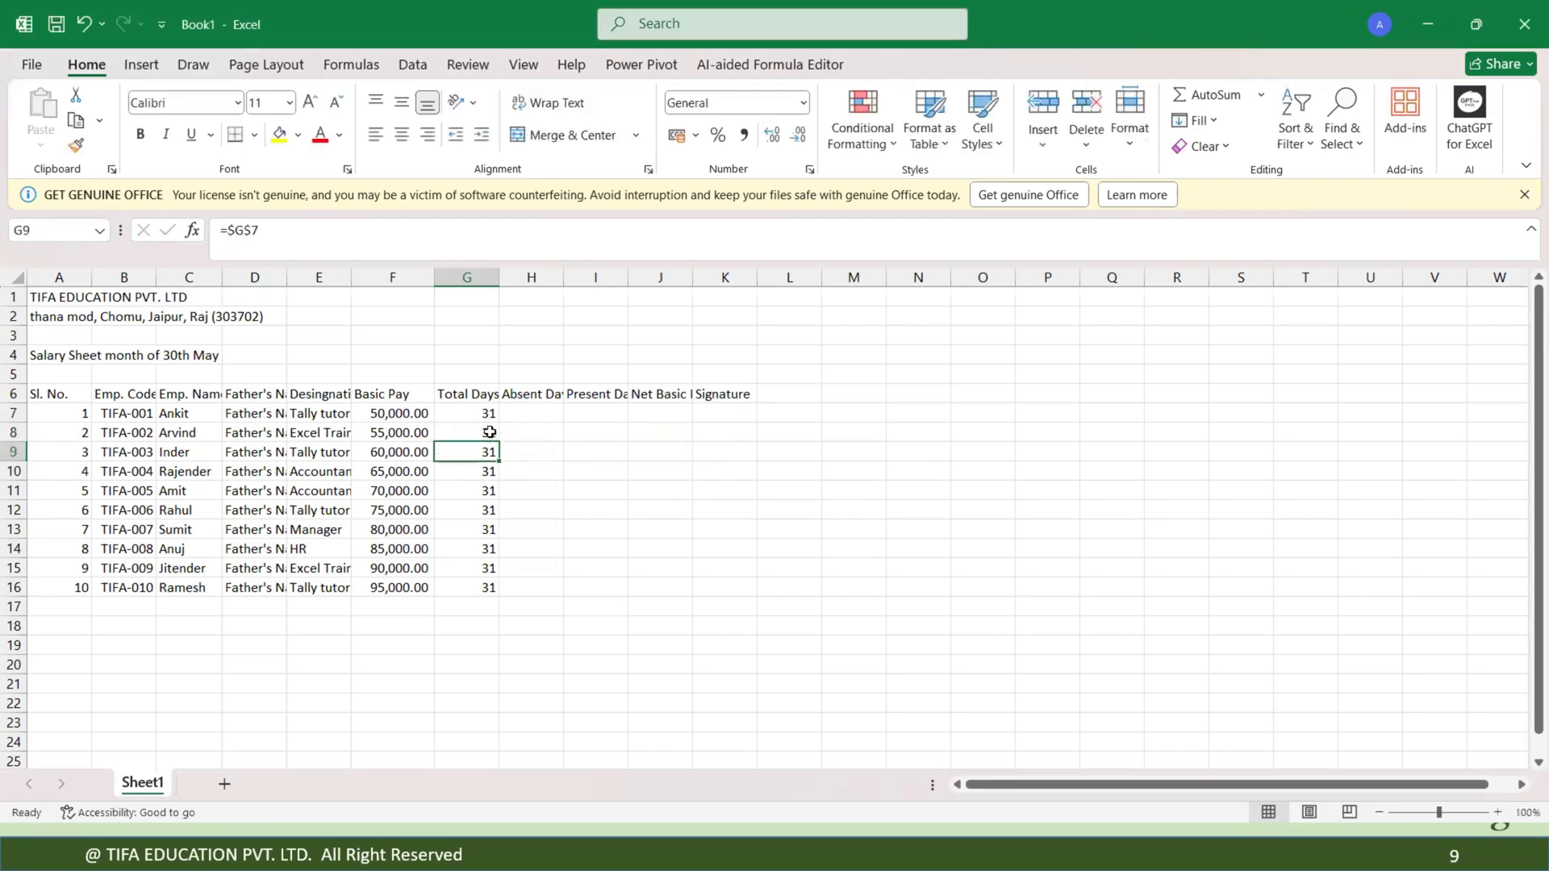
{"action": "left_click", "coordinate": [493, 436]}
{"action": "double_click", "coordinate": [499, 441]}
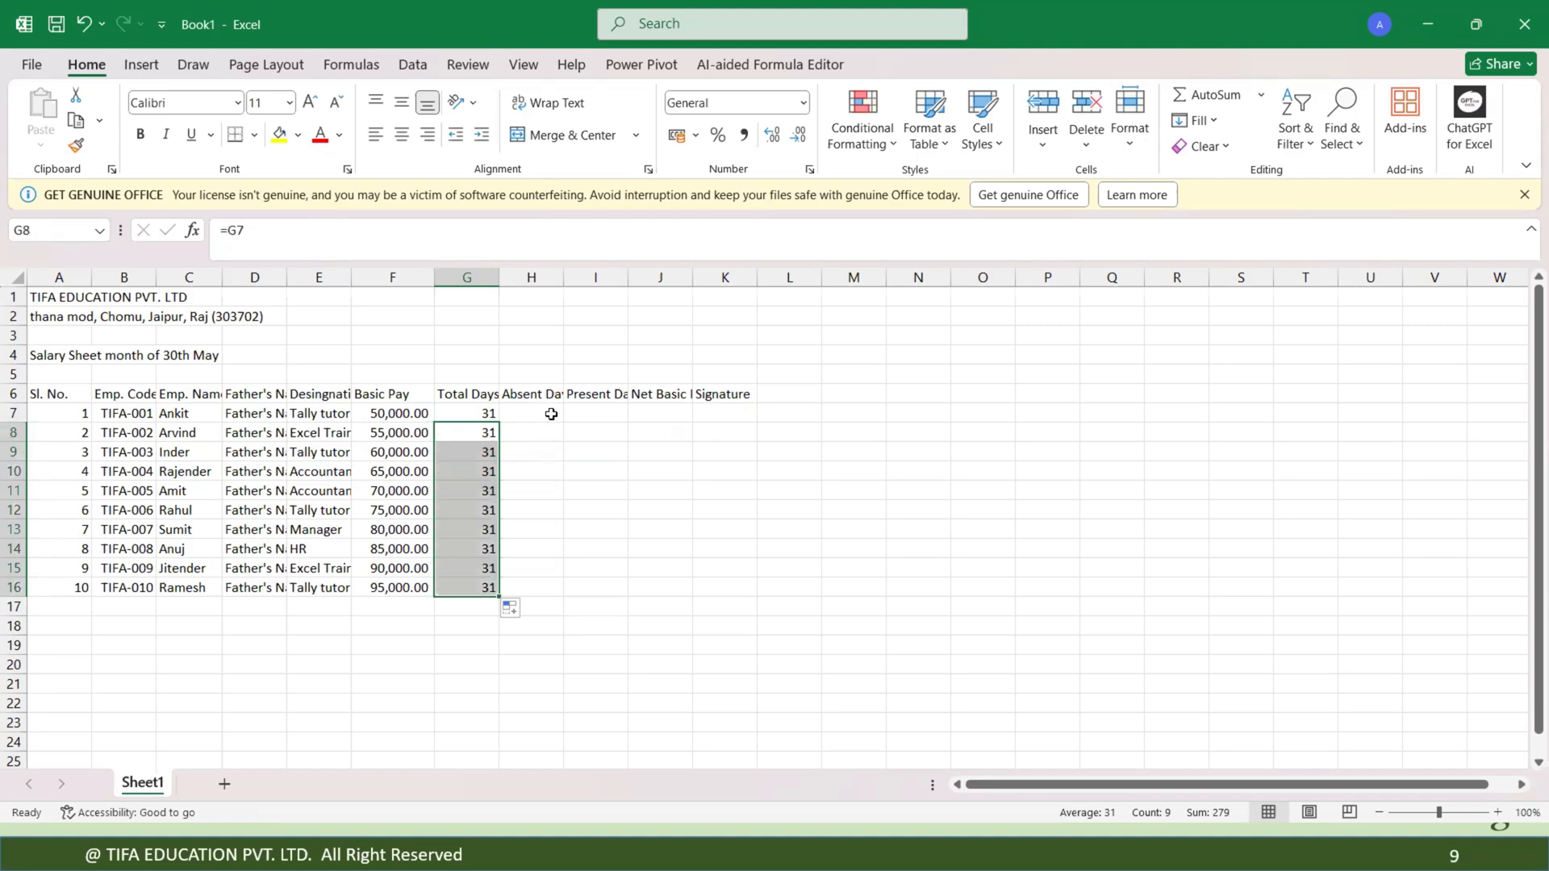
Enter the absent days 1, 2, 4, 1, 0, 2, 3, 0, 1 and 4 in H7:H16.
{"action": "left_click", "coordinate": [551, 414]}
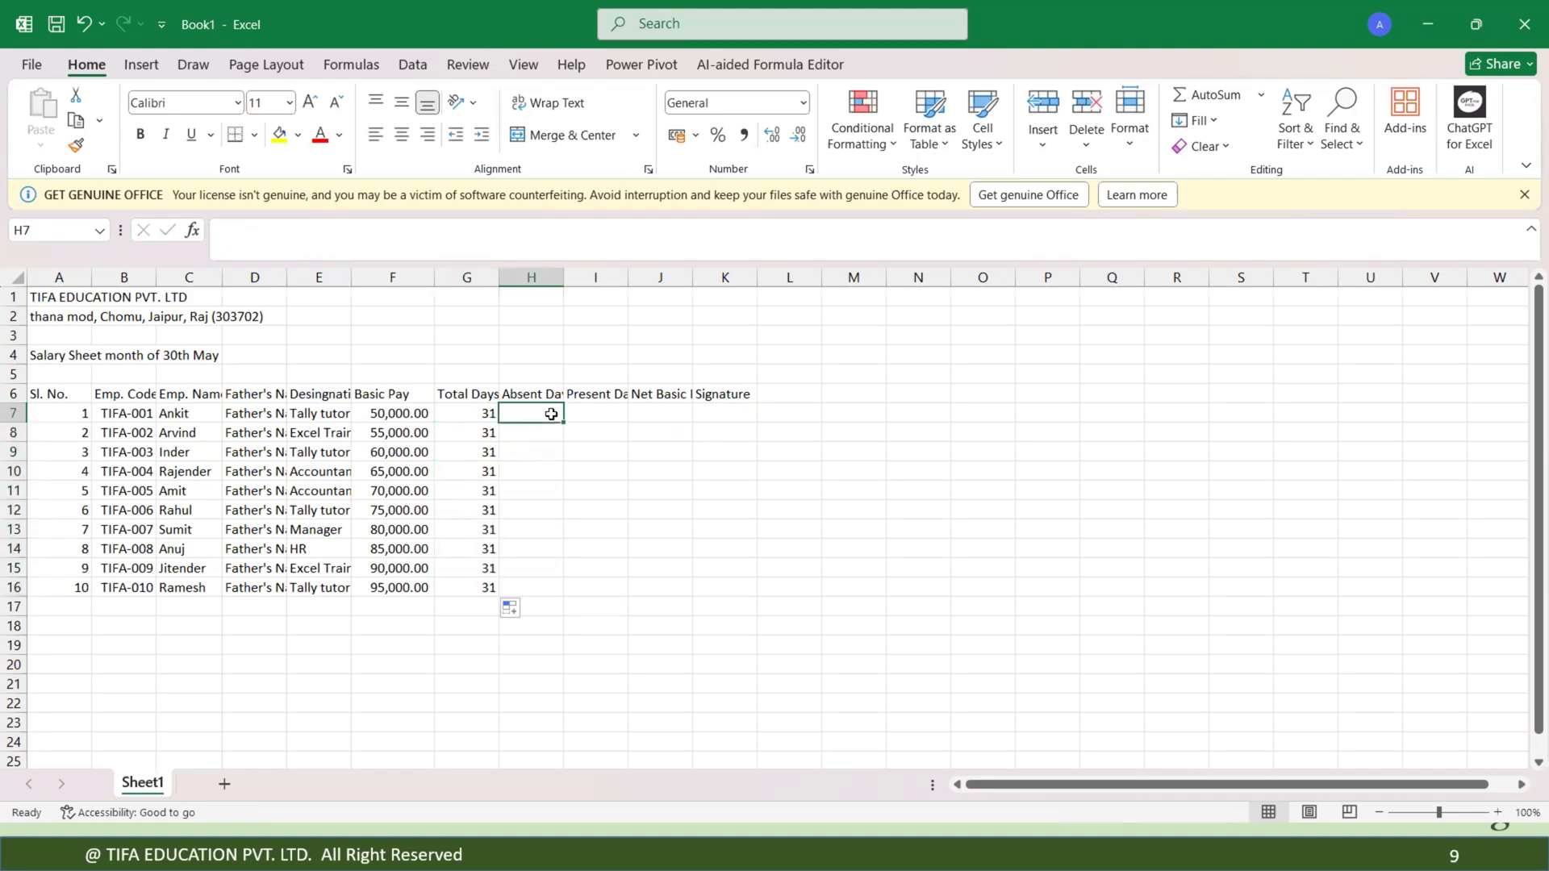
{"action": "type", "text": "1"}
{"action": "key", "text": "Return"}
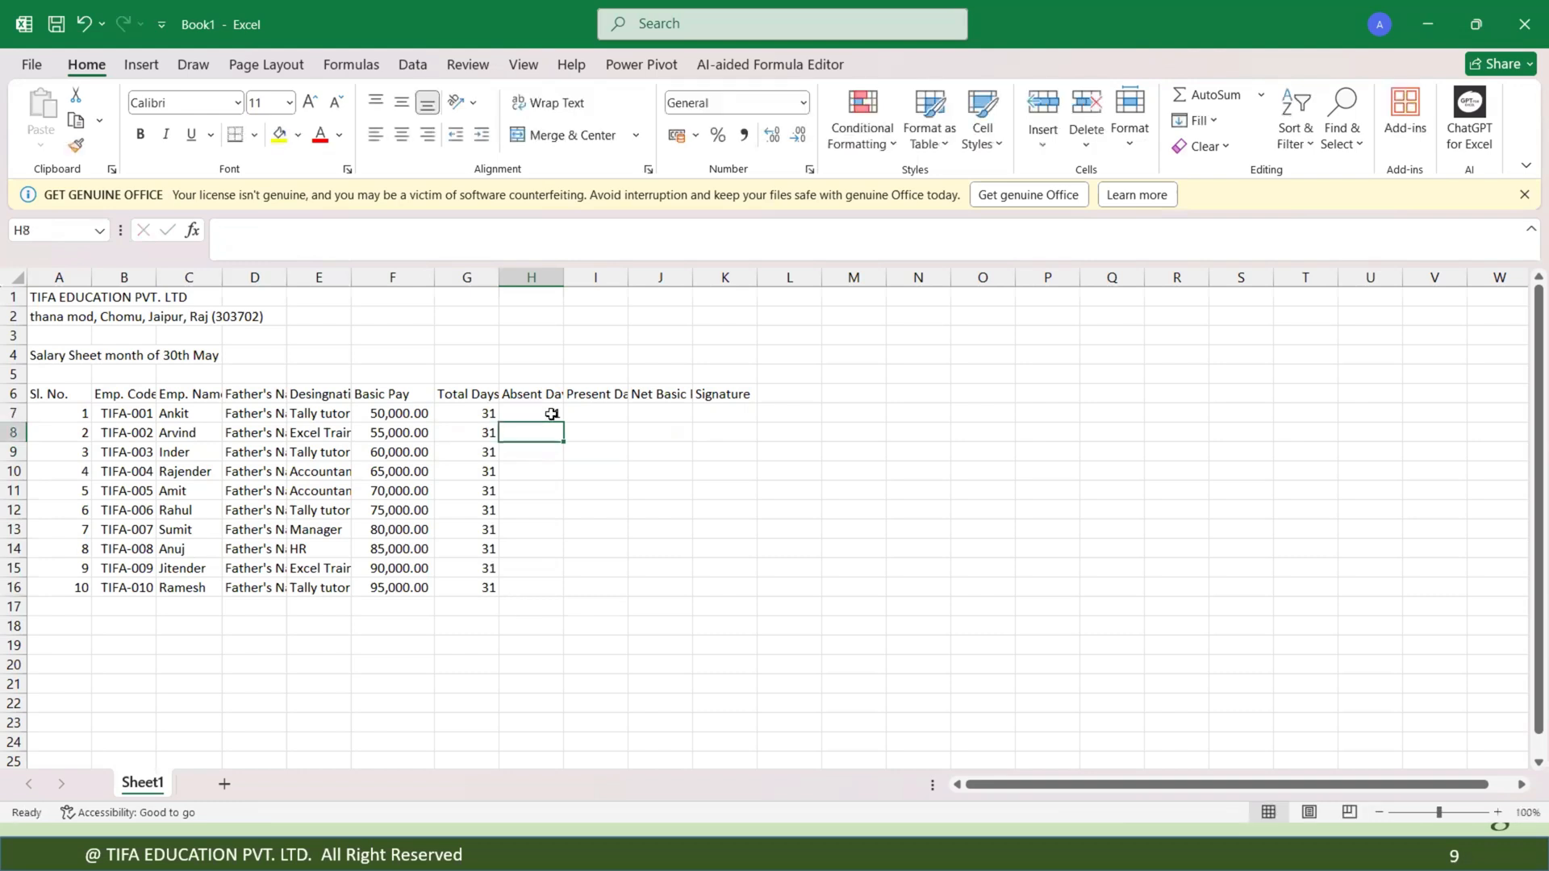
{"action": "type", "text": "2"}
{"action": "key", "text": "Return"}
{"action": "type", "text": "4"}
{"action": "key", "text": "Return"}
{"action": "type", "text": "1"}
{"action": "key", "text": "Return"}
{"action": "type", "text": "0"}
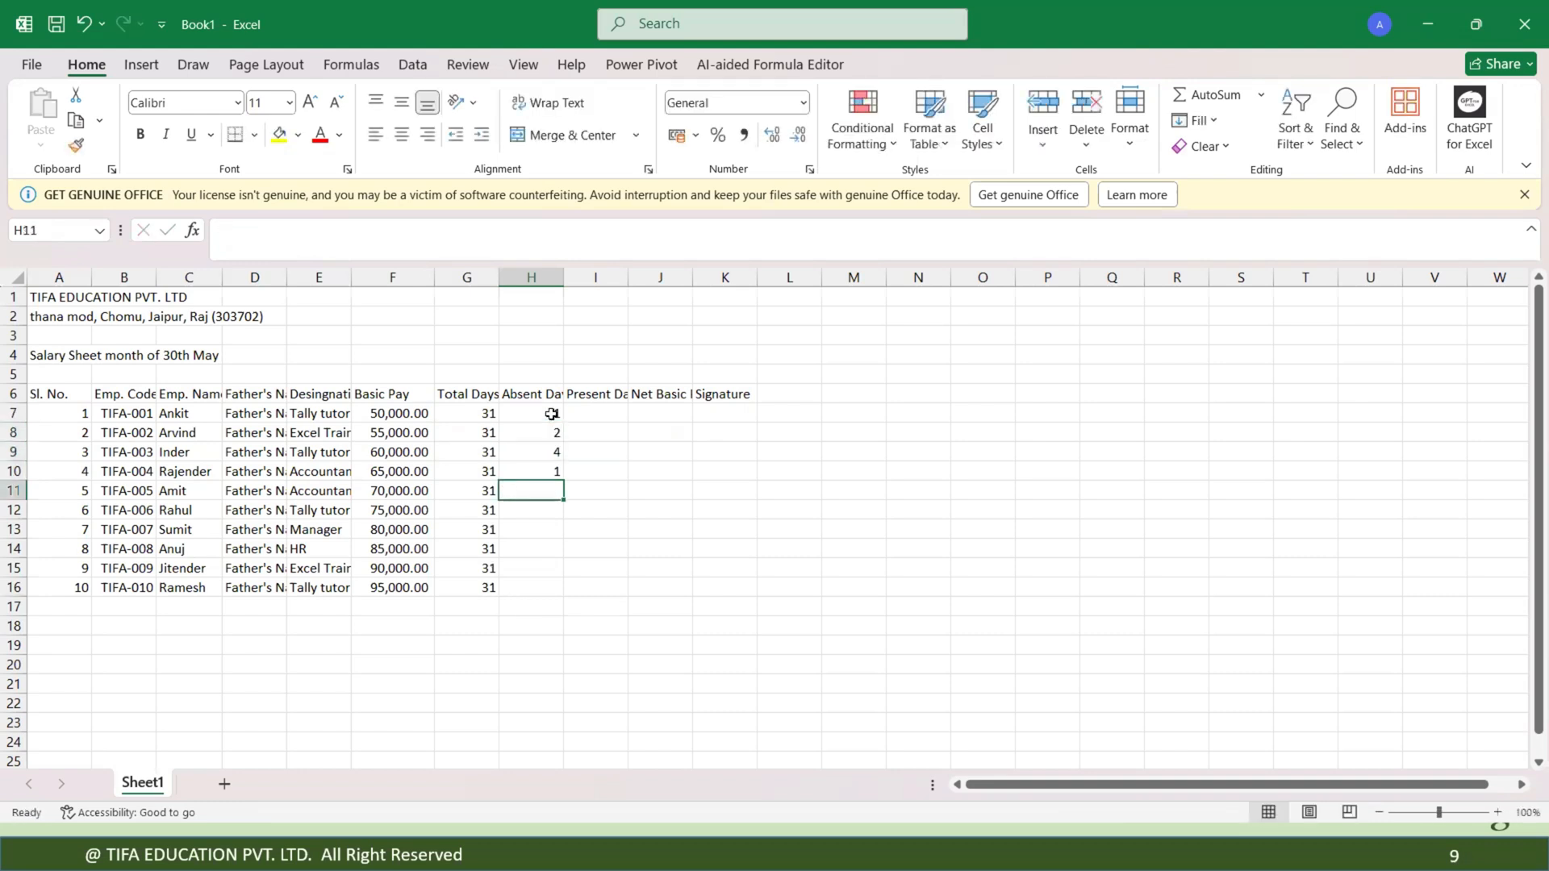
{"action": "key", "text": "Return"}
{"action": "type", "text": "2"}
{"action": "key", "text": "Return"}
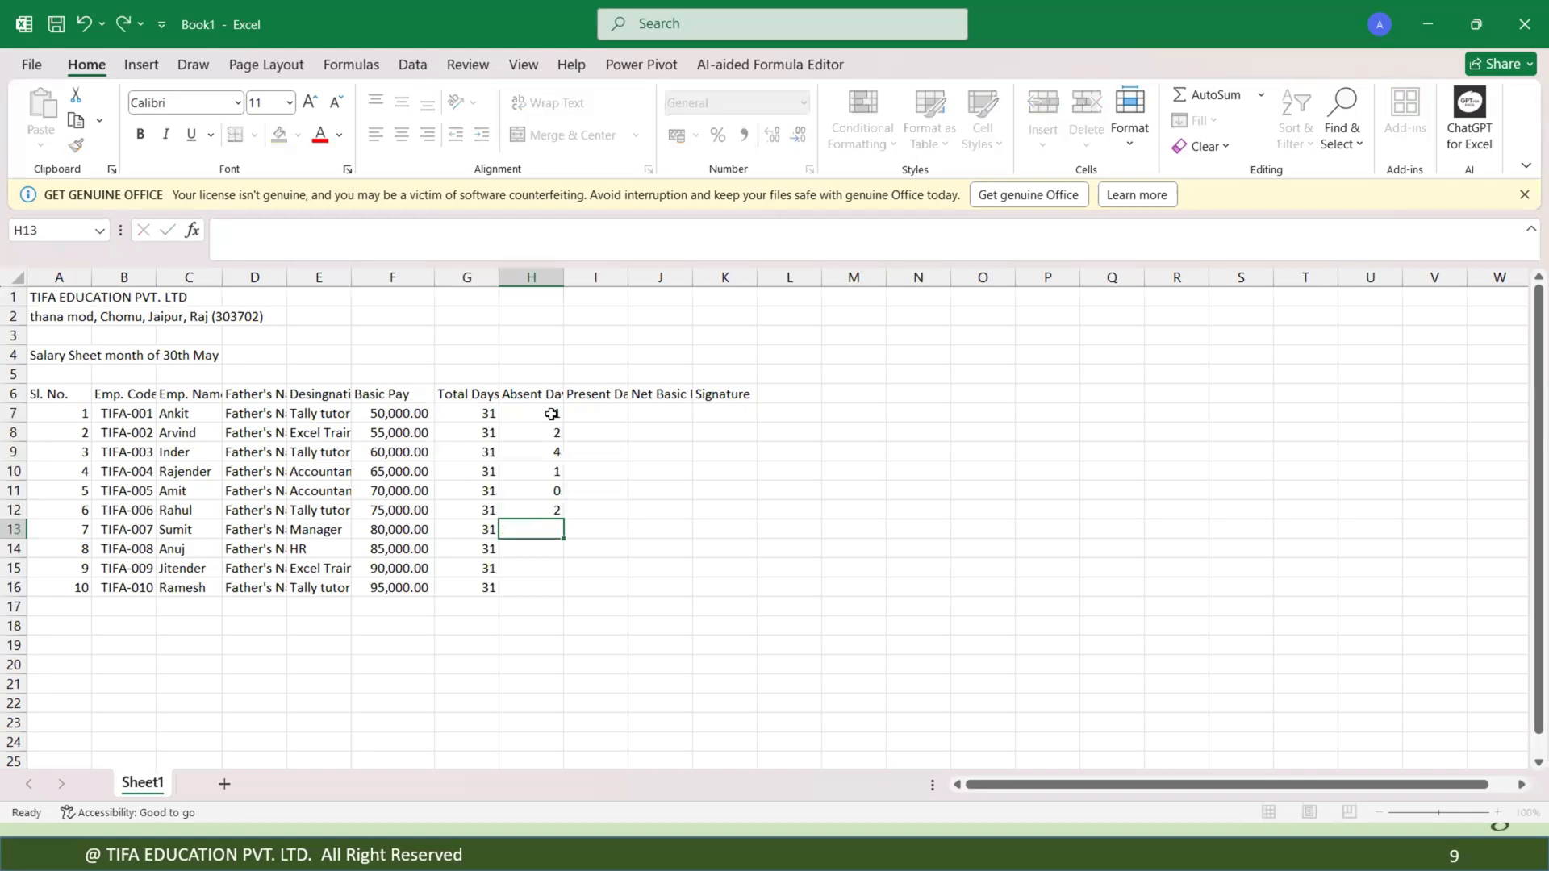
{"action": "type", "text": "3"}
{"action": "key", "text": "Return"}
{"action": "type", "text": "0"}
{"action": "key", "text": "Return"}
{"action": "type", "text": "1"}
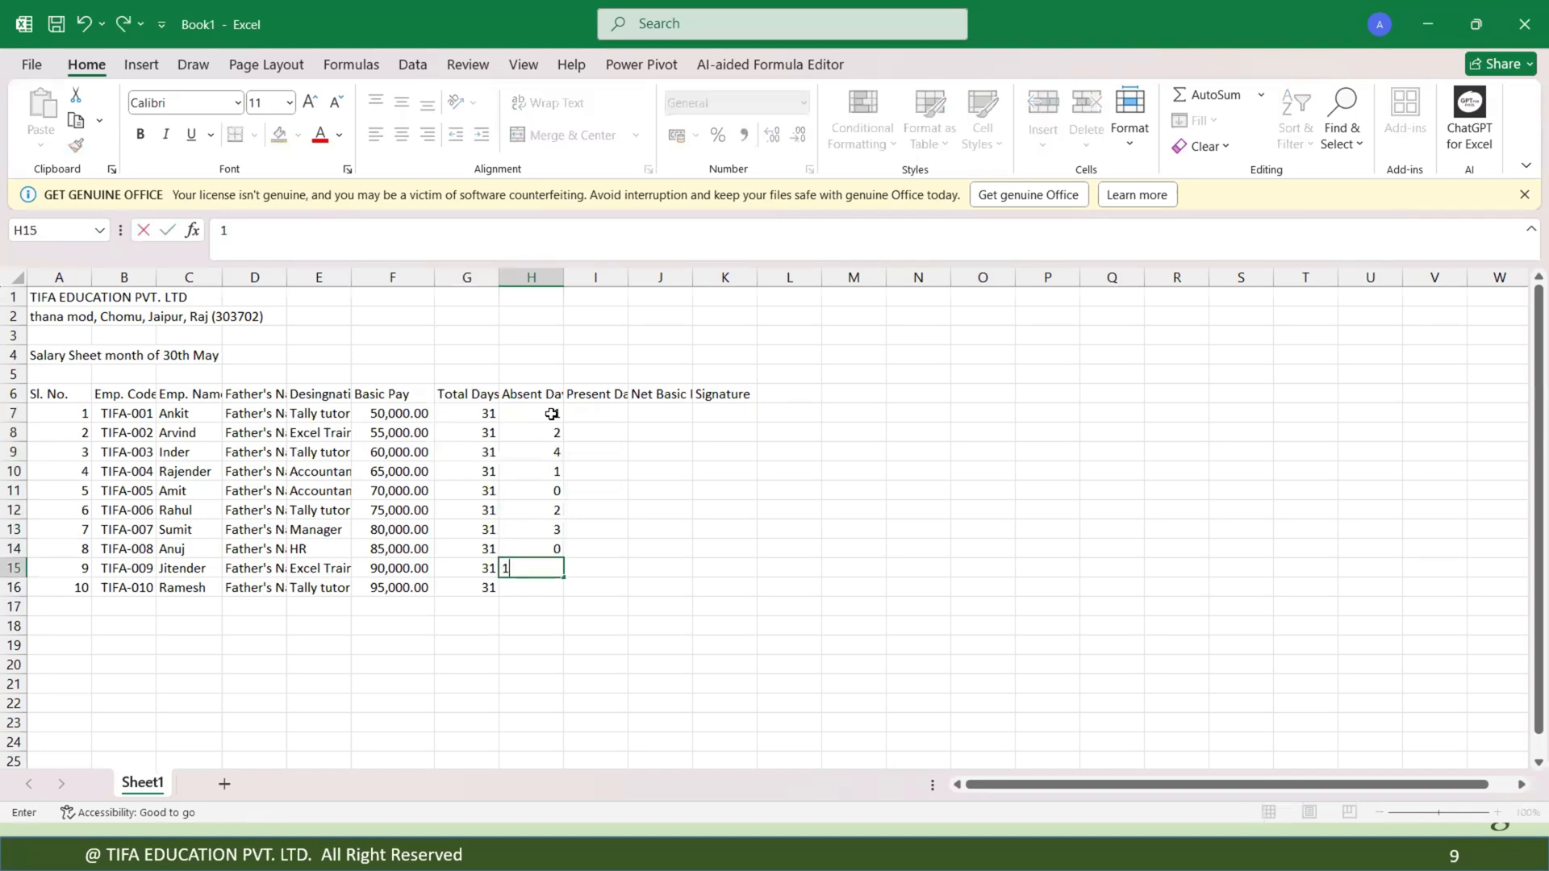
{"action": "key", "text": "Return"}
{"action": "type", "text": "4"}
{"action": "key", "text": "Return"}
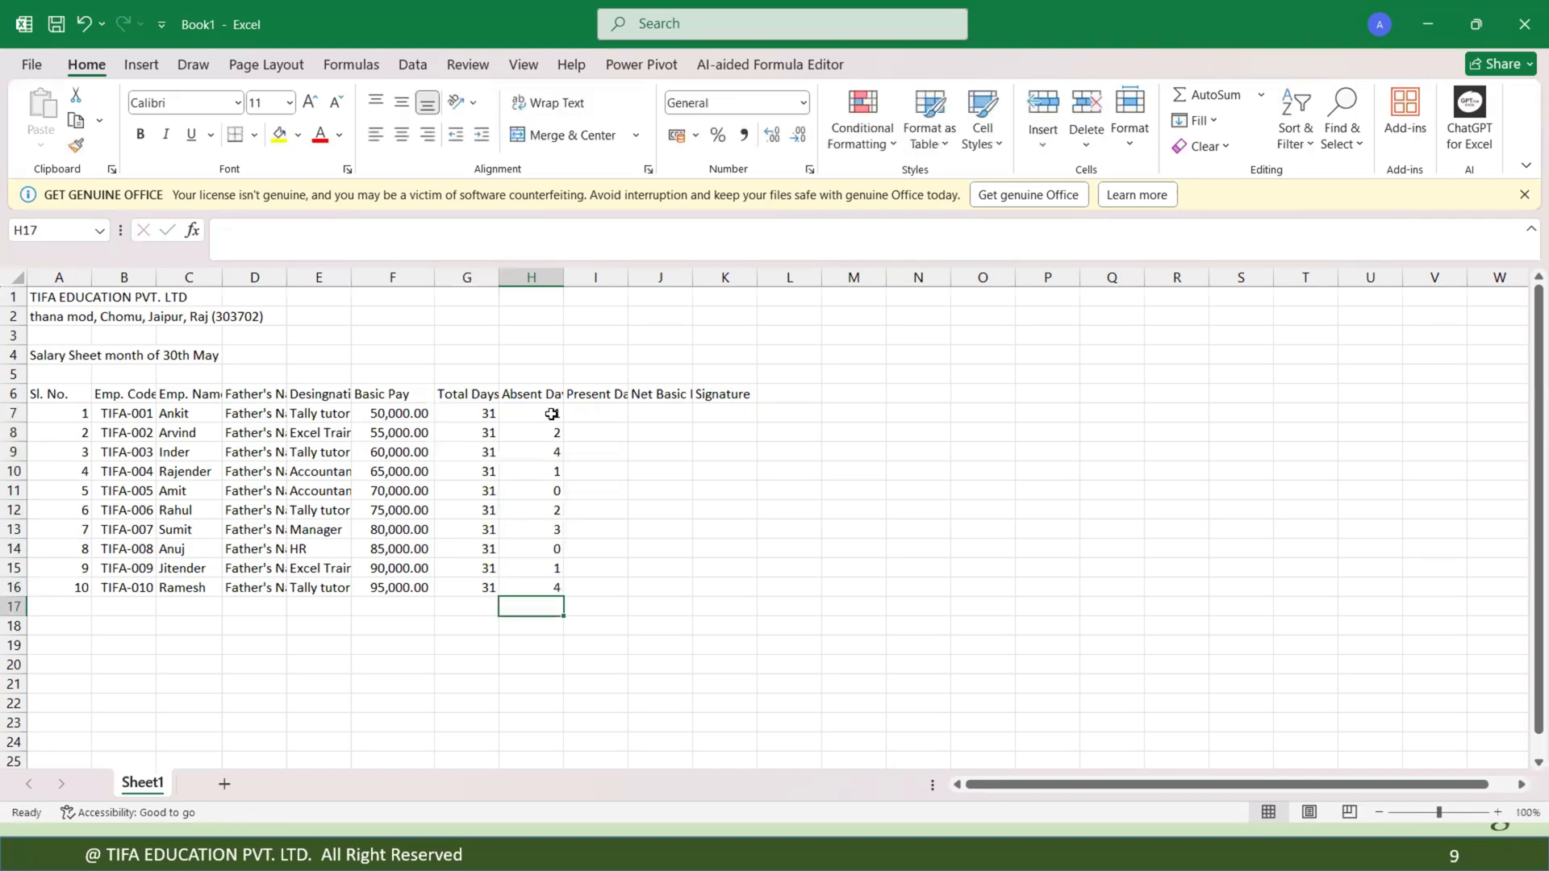
Calculate present days in I7 as total days minus absent days (=G7-H7).
{"action": "left_click", "coordinate": [605, 408]}
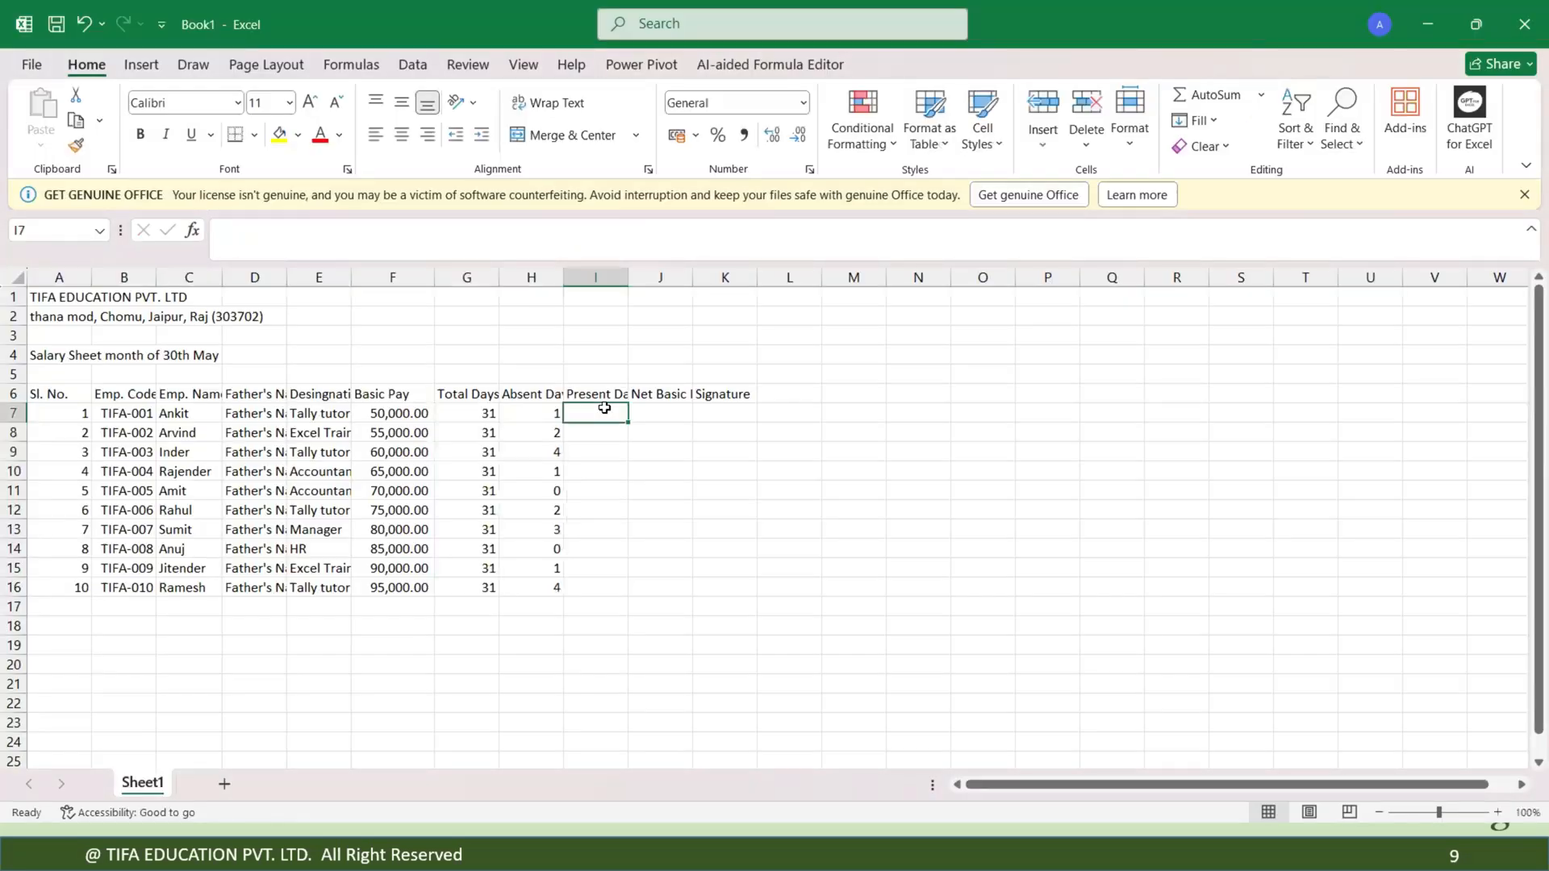
{"action": "type", "text": "="}
{"action": "left_click", "coordinate": [484, 413]}
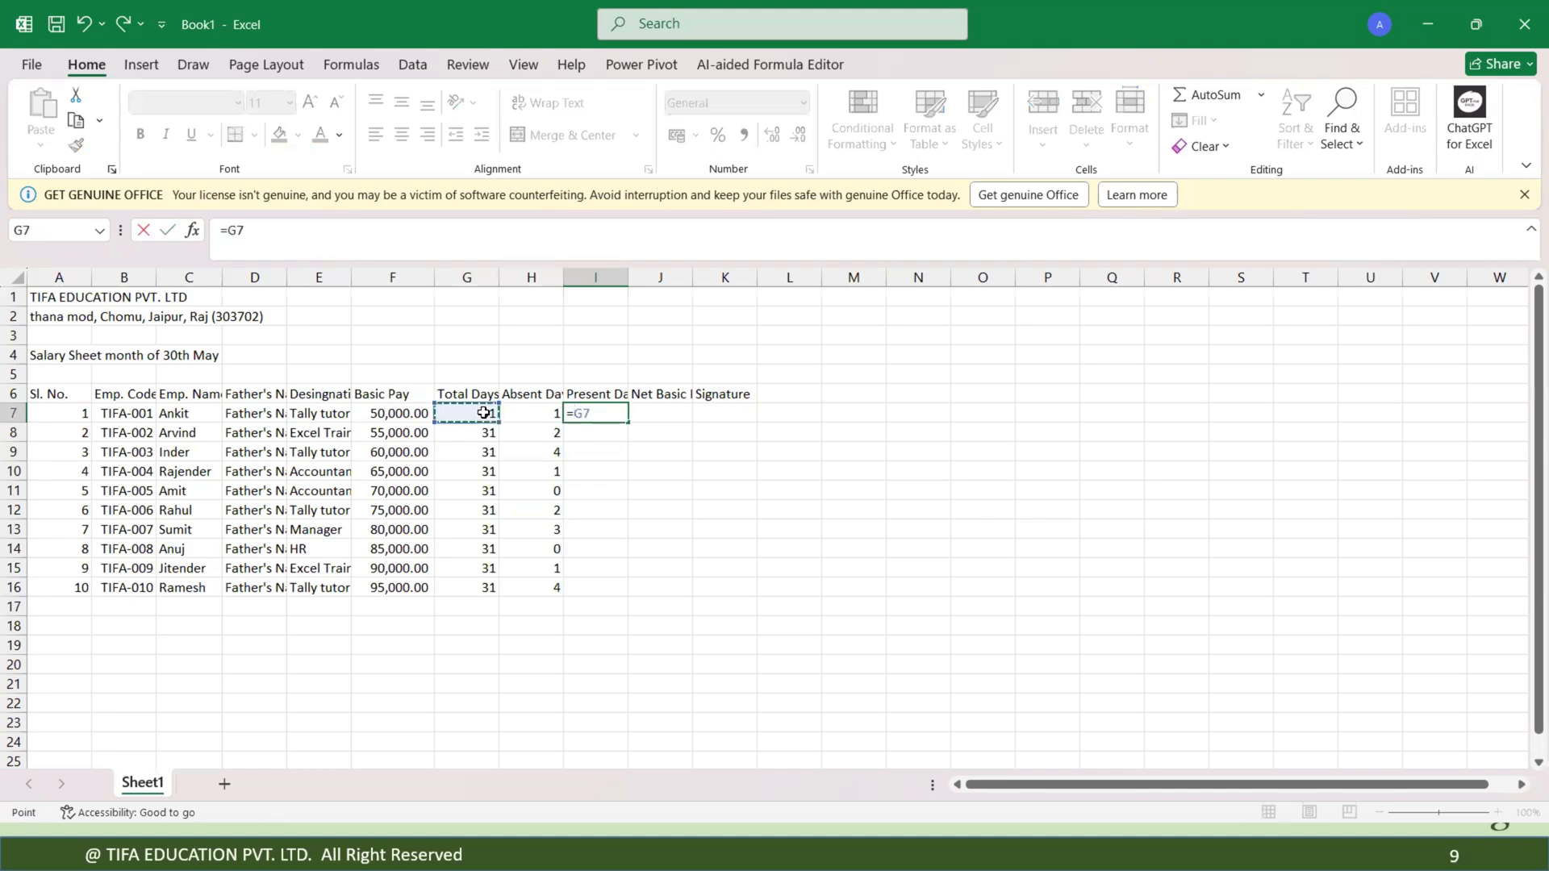
{"action": "type", "text": "-"}
{"action": "left_click", "coordinate": [538, 413]}
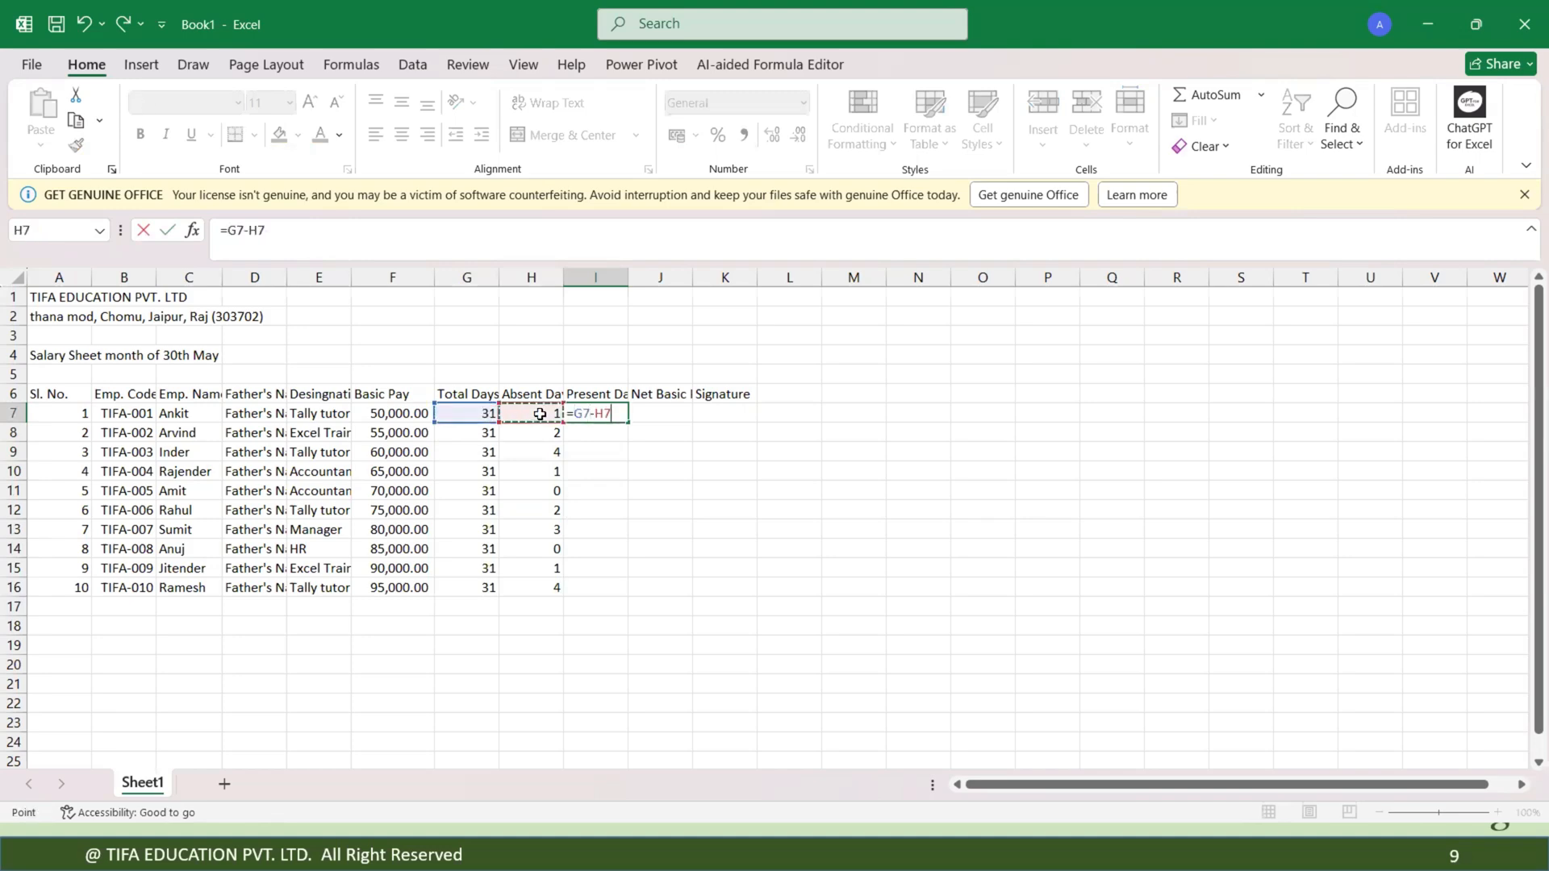
{"action": "key", "text": "Return"}
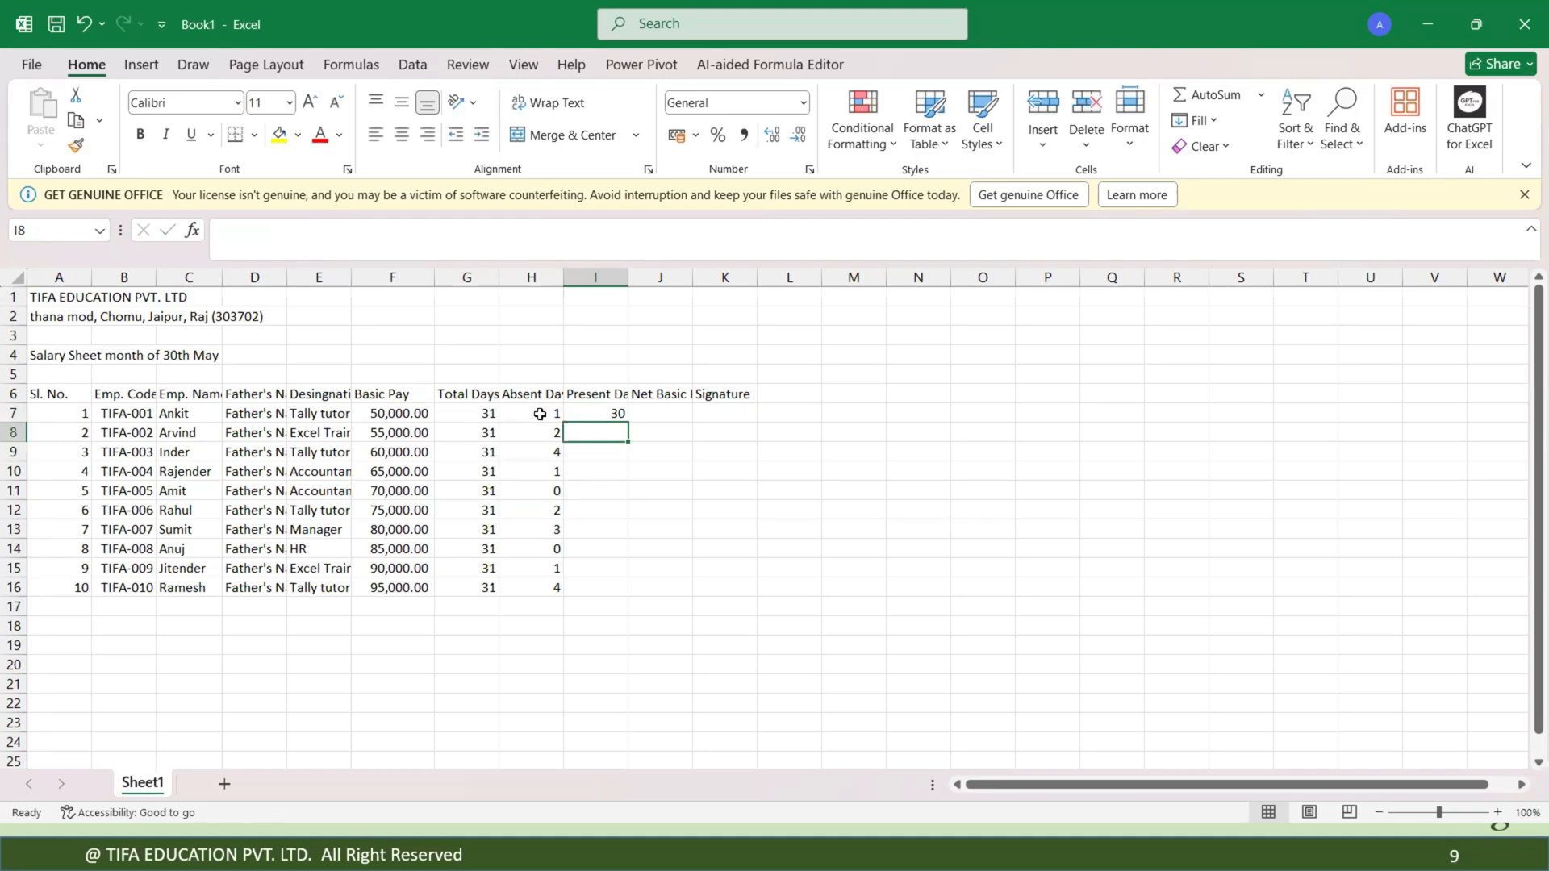
Enter the present-days formula =G8-H8 in I8, then delete it from the cell.
{"action": "type", "text": "="}
{"action": "left_click", "coordinate": [485, 433]}
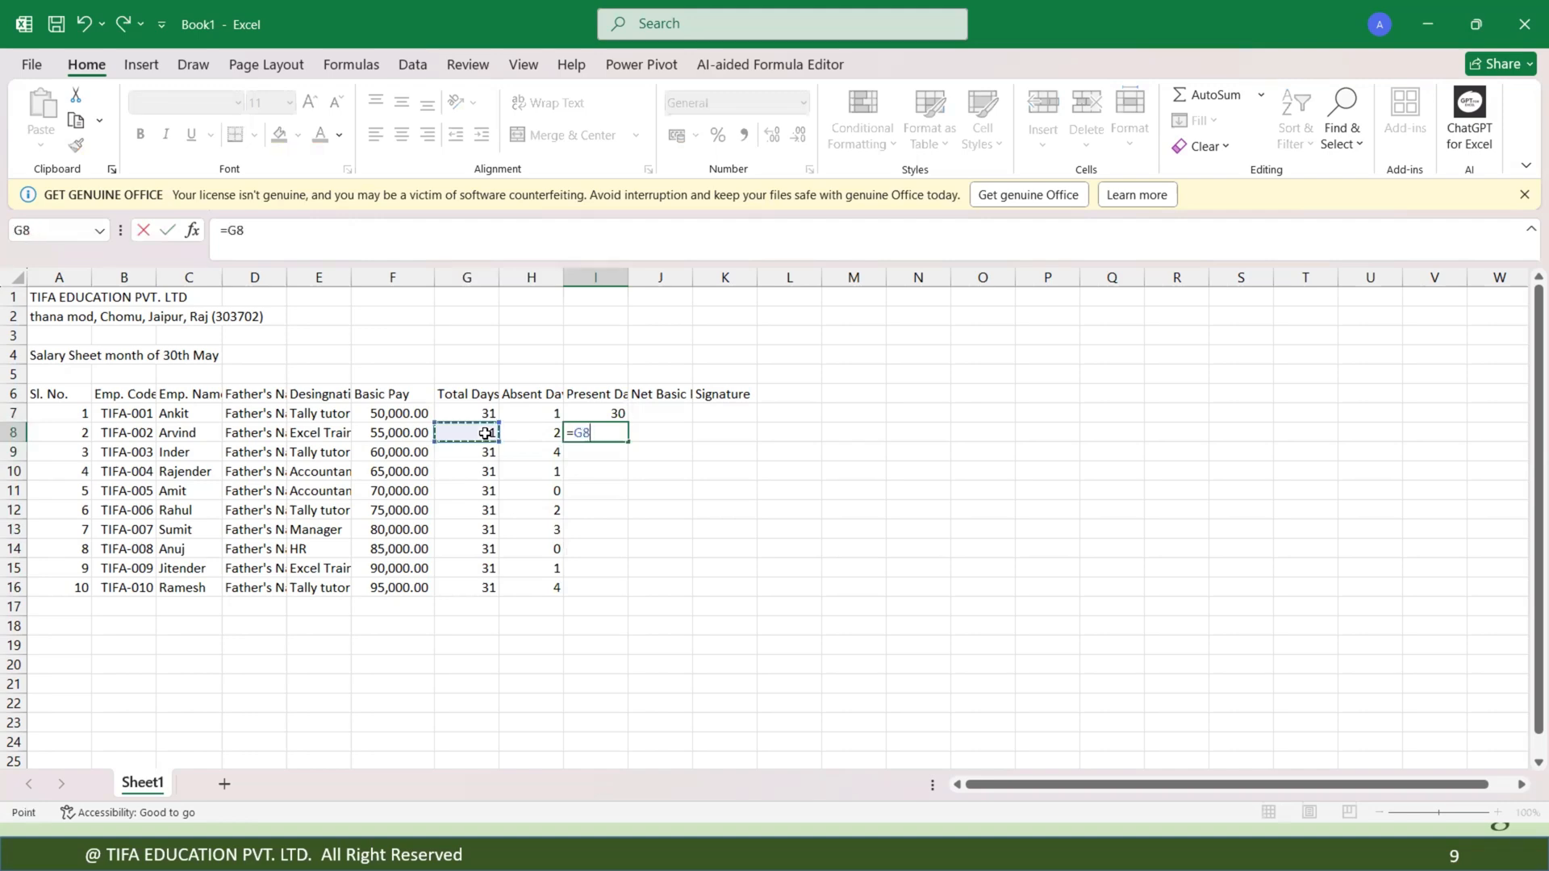
{"action": "type", "text": "-"}
{"action": "left_click", "coordinate": [538, 433]}
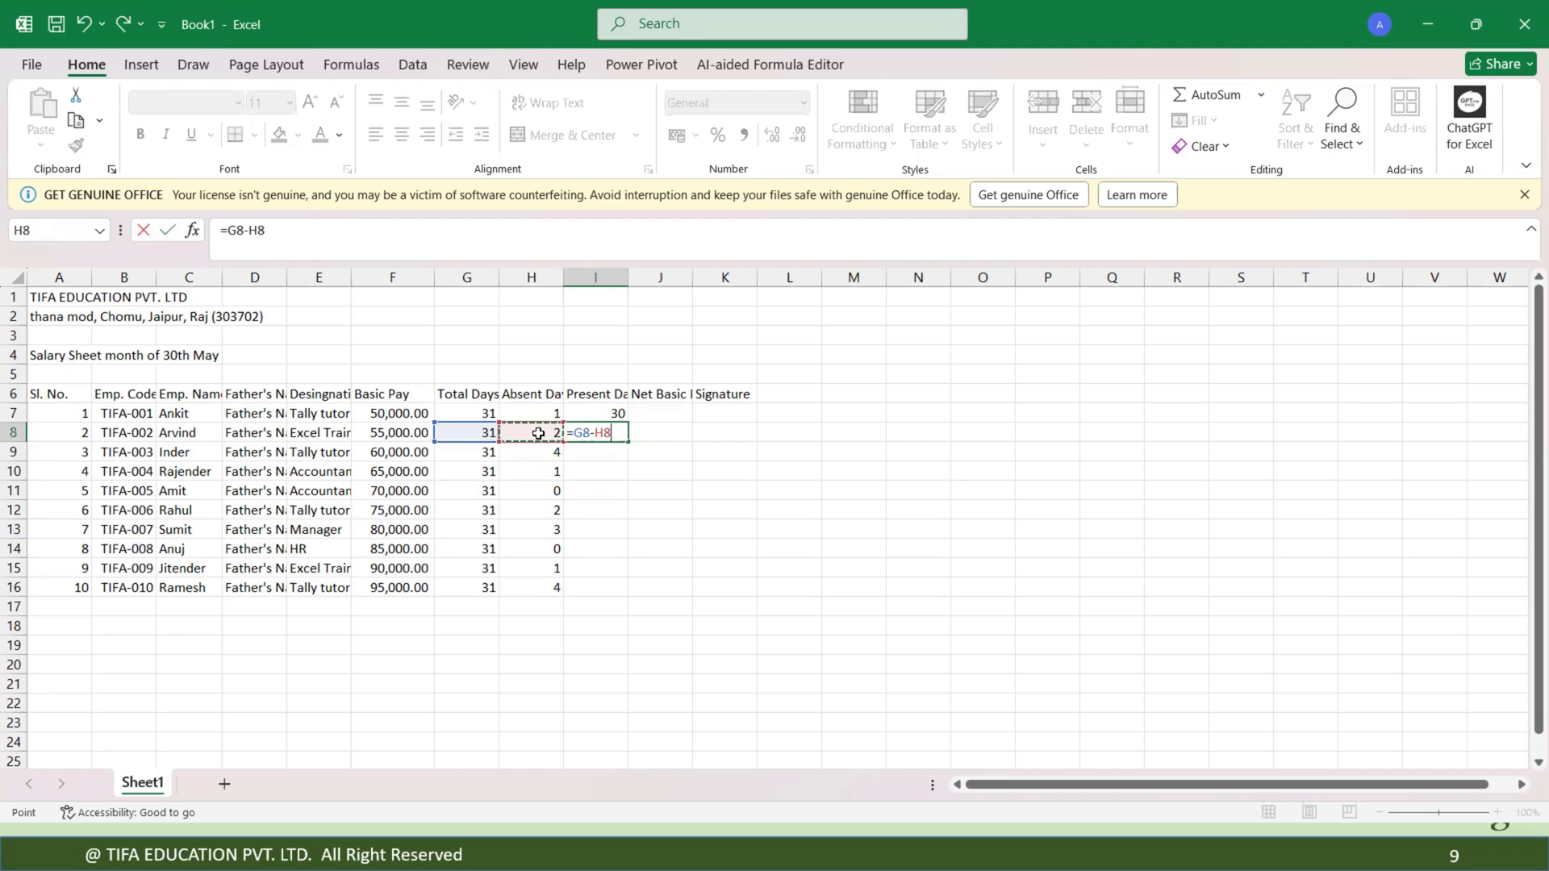
{"action": "key", "text": "Return"}
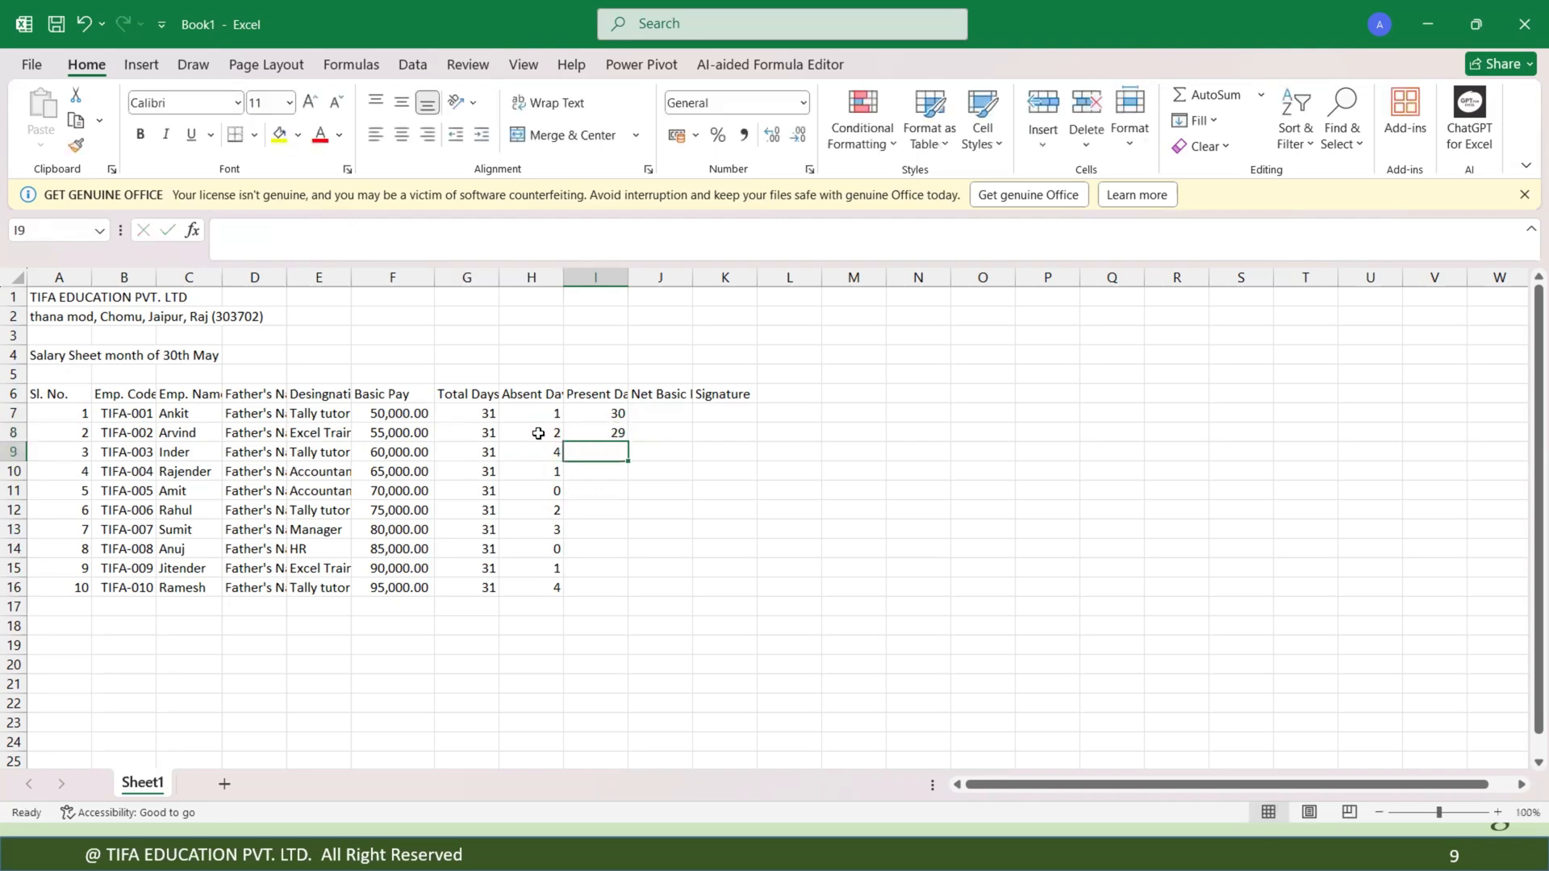
{"action": "left_click", "coordinate": [609, 413]}
{"action": "left_click", "coordinate": [617, 432]}
{"action": "key", "text": "Delete"}
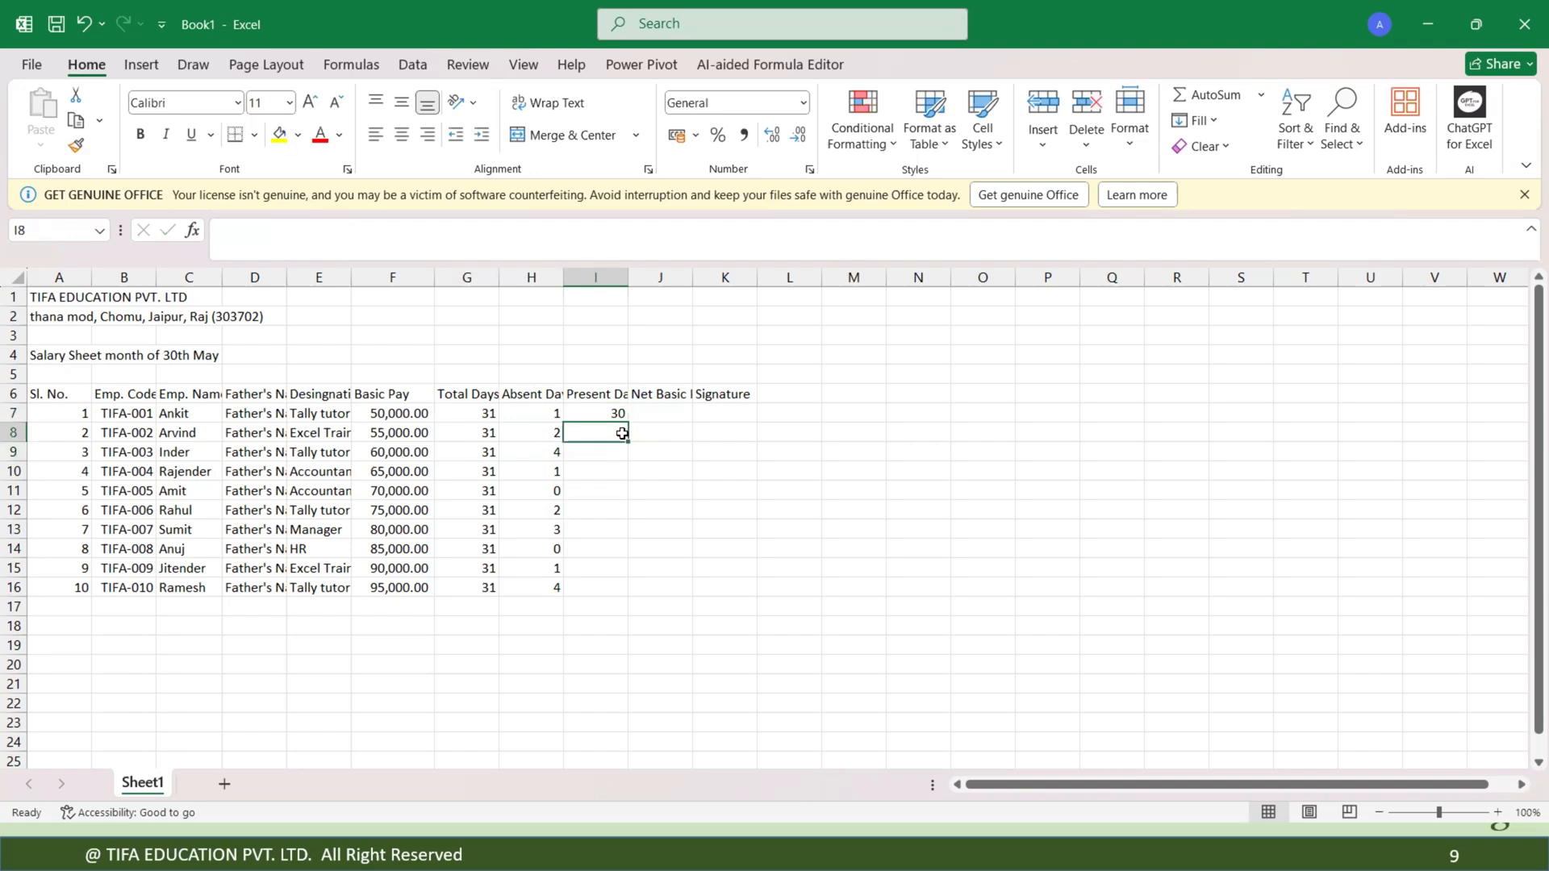
Fill the present-days formula in I7 down through I16.
{"action": "left_click", "coordinate": [608, 412]}
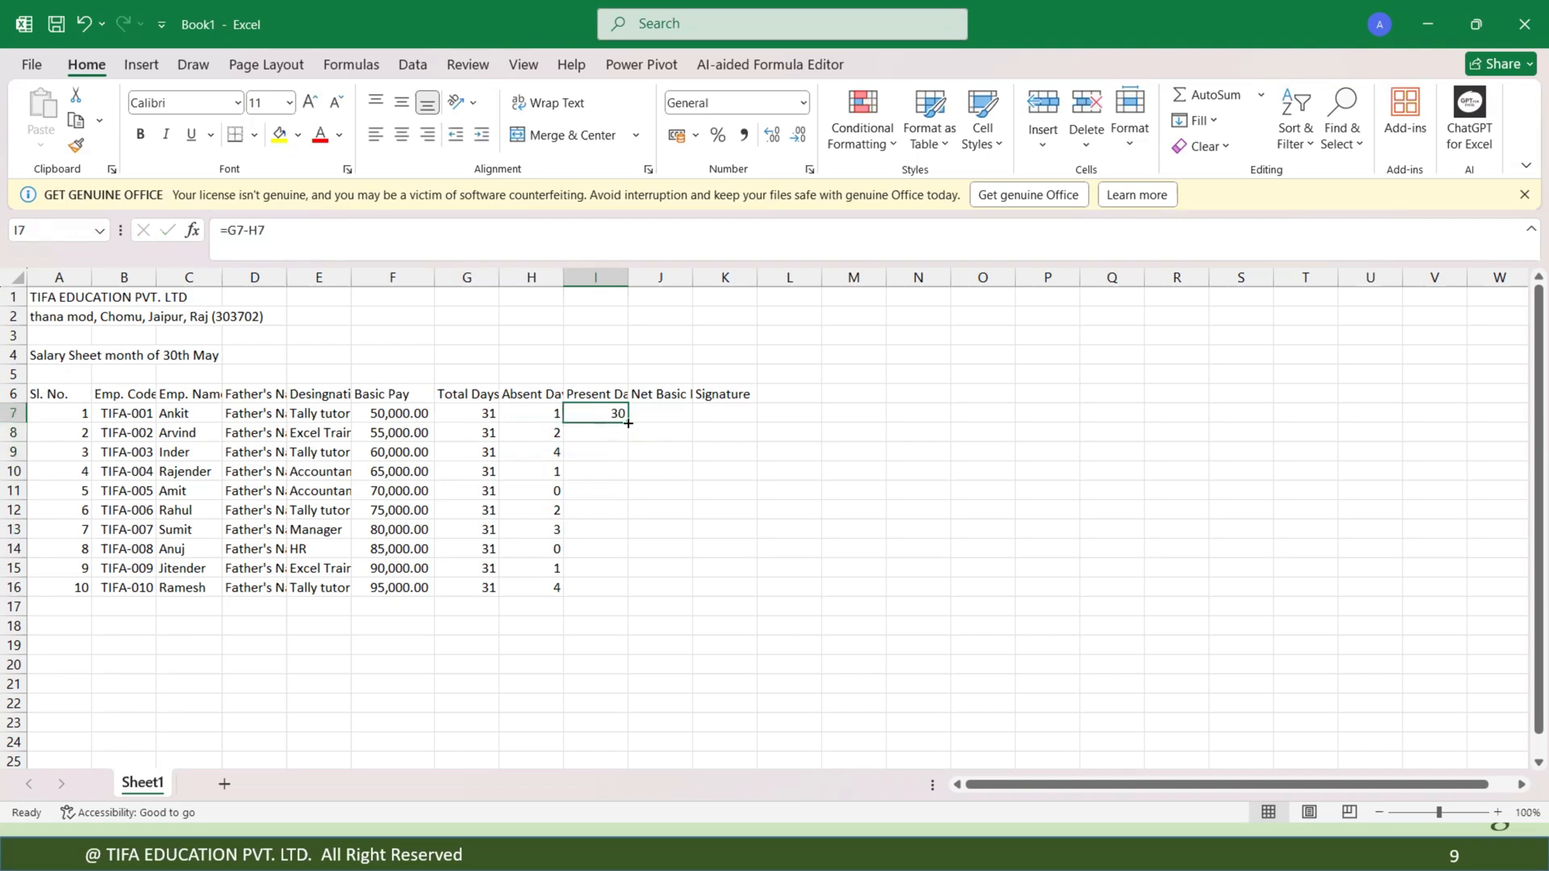
{"action": "double_click", "coordinate": [627, 423]}
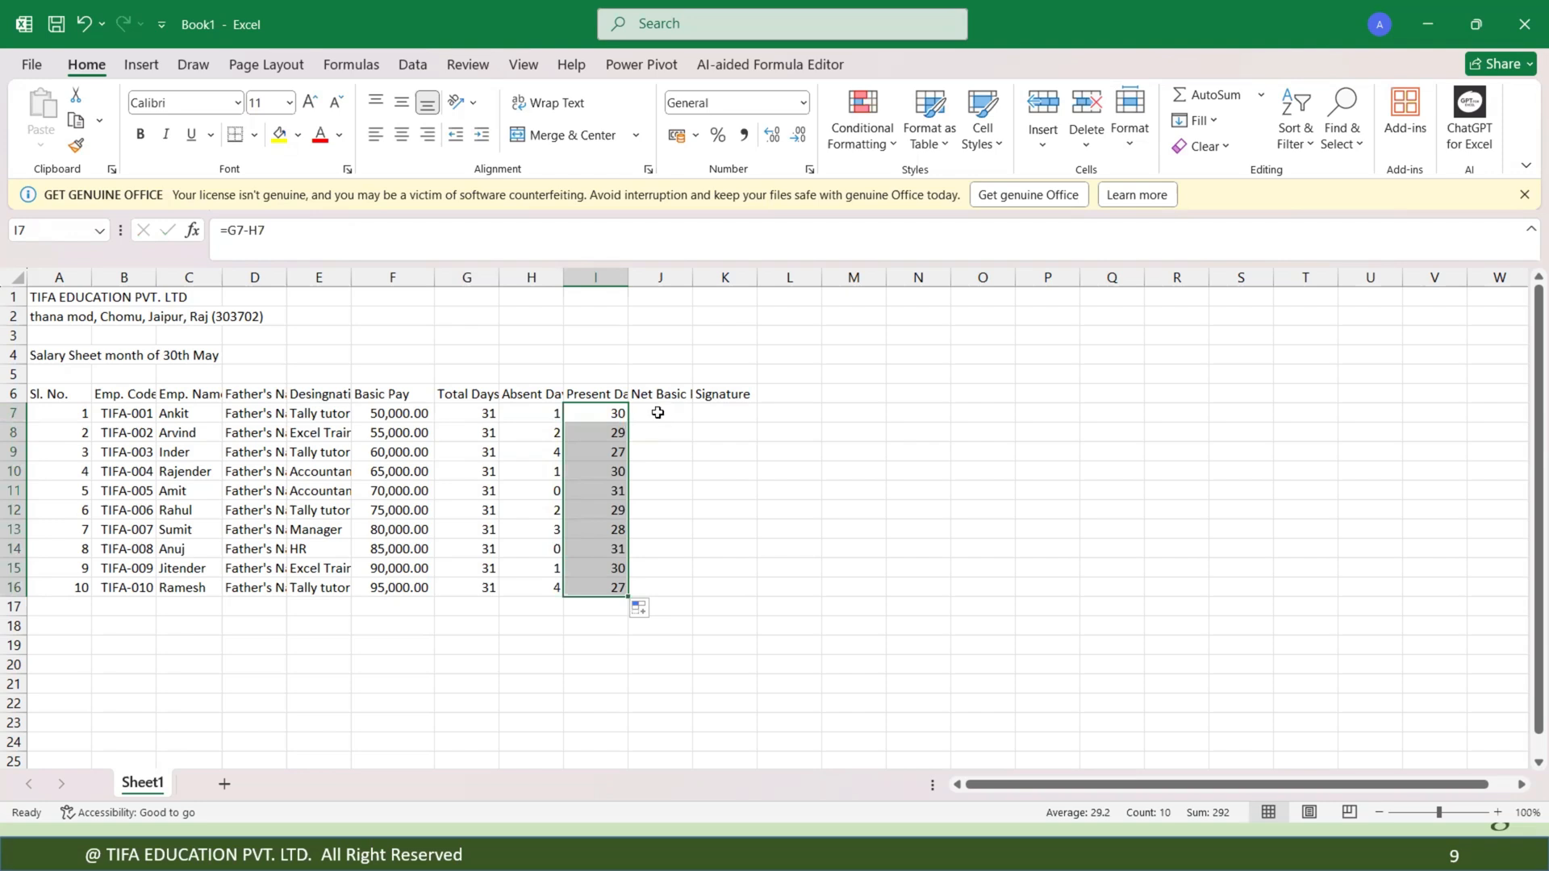
{"action": "left_click", "coordinate": [658, 412]}
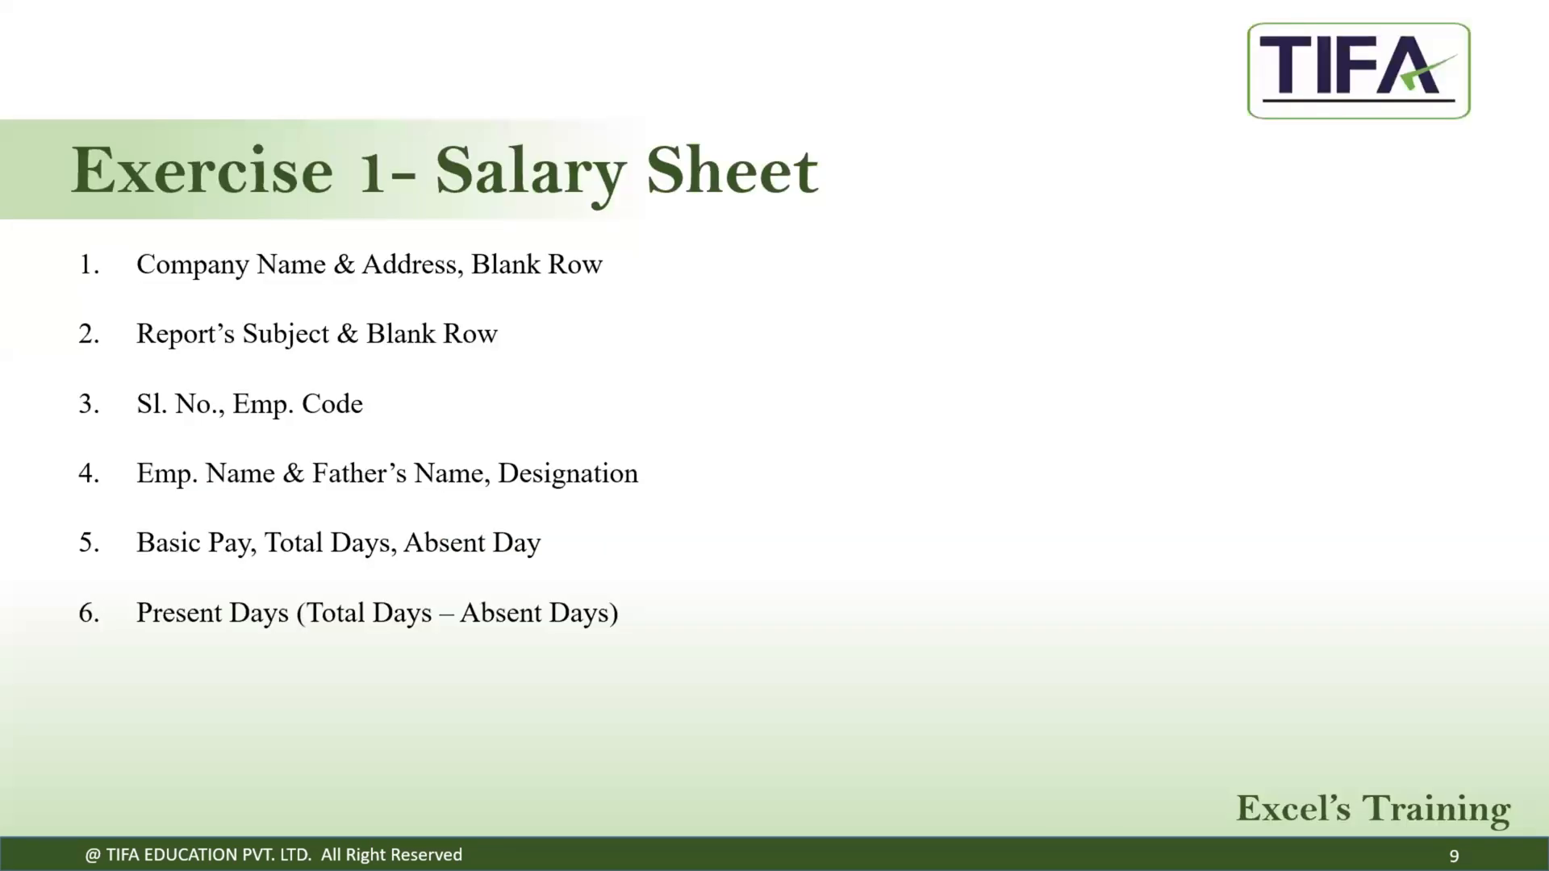
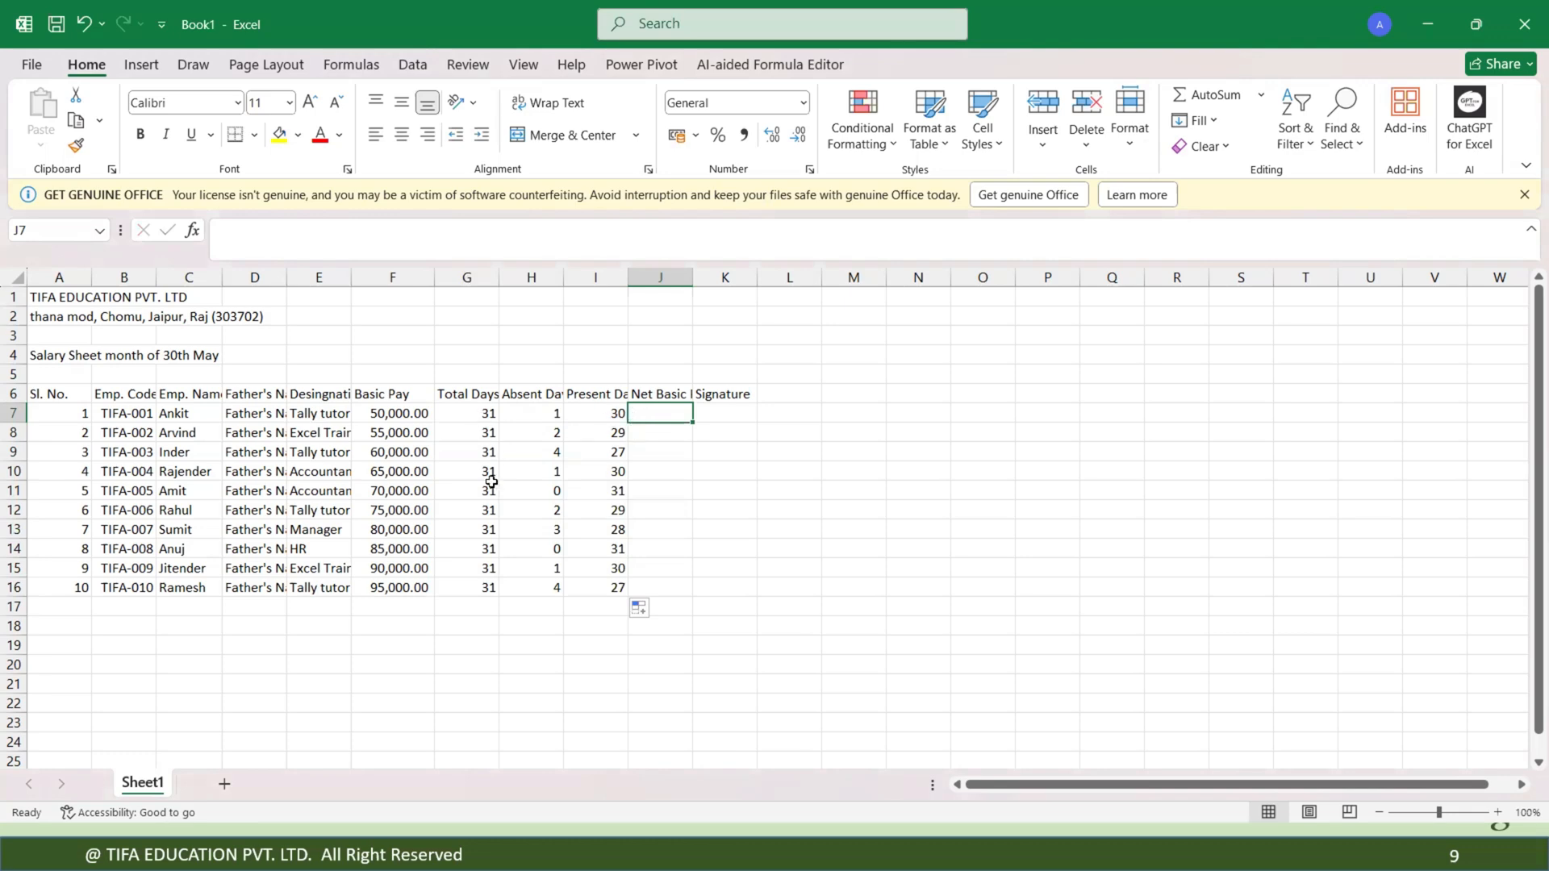
Set the total days in G7 to 30.
{"action": "left_click", "coordinate": [481, 416]}
{"action": "type", "text": "30"}
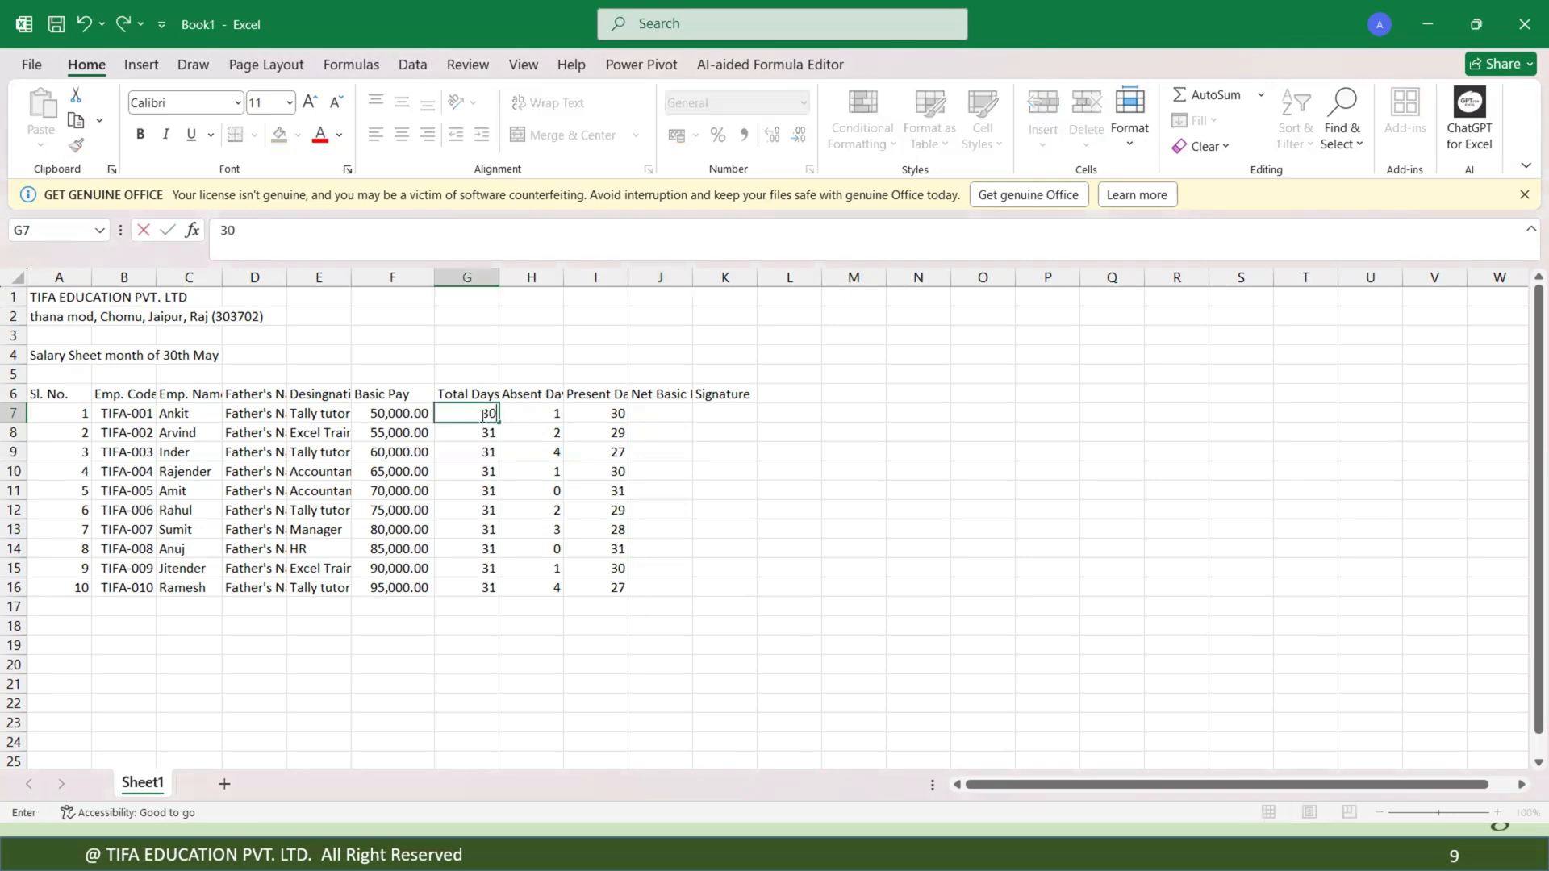
{"action": "key", "text": "Return"}
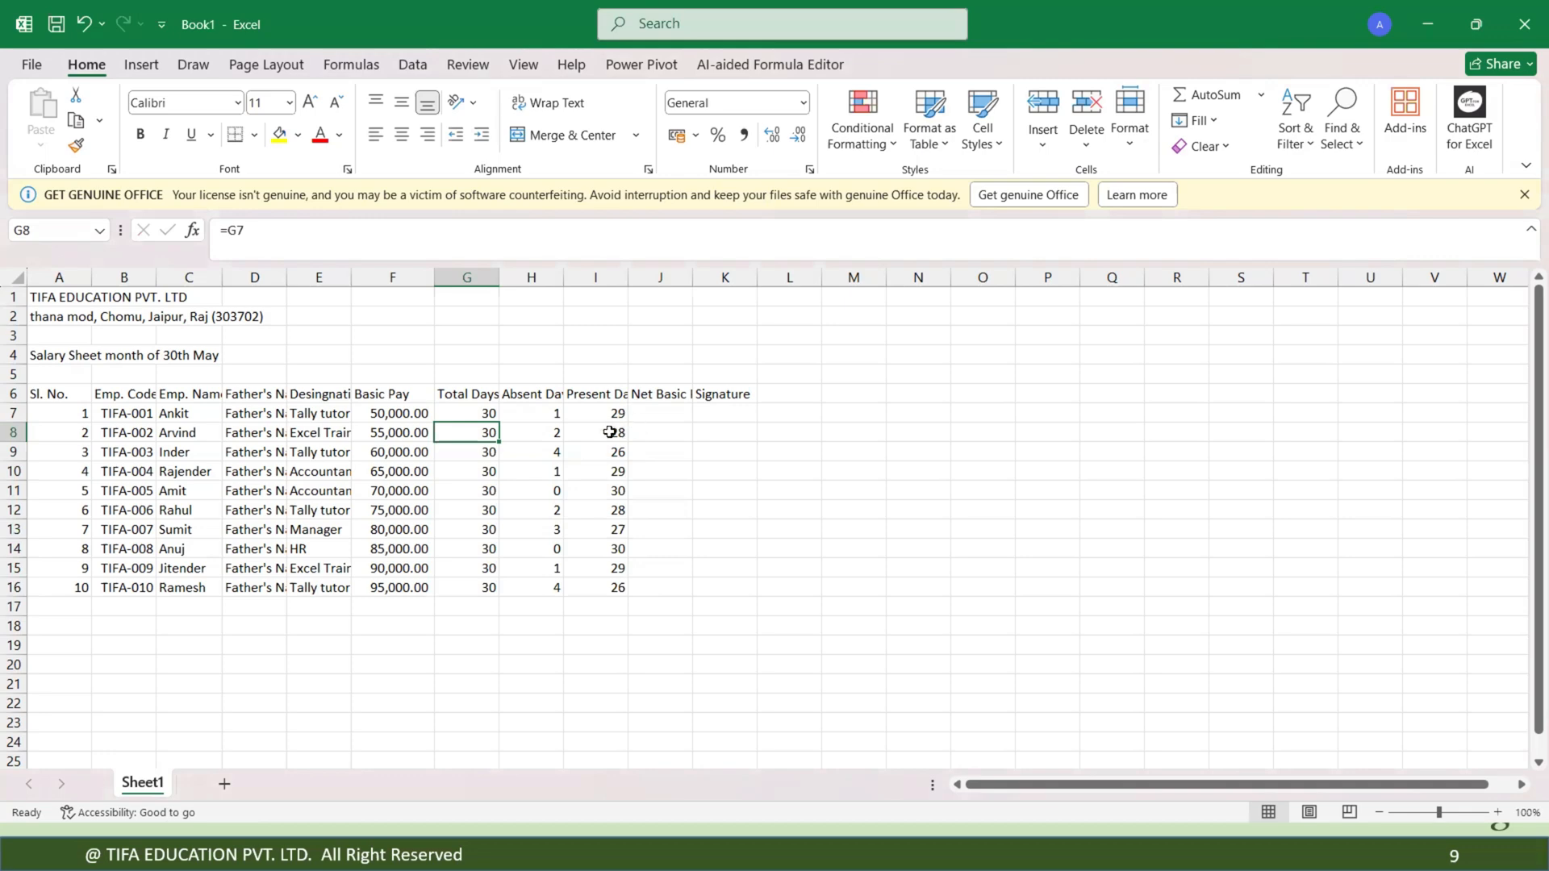
Calculate net basic pay in J7 as basic pay divided by total days times present days (=F7/G7*I7).
{"action": "left_click", "coordinate": [661, 409]}
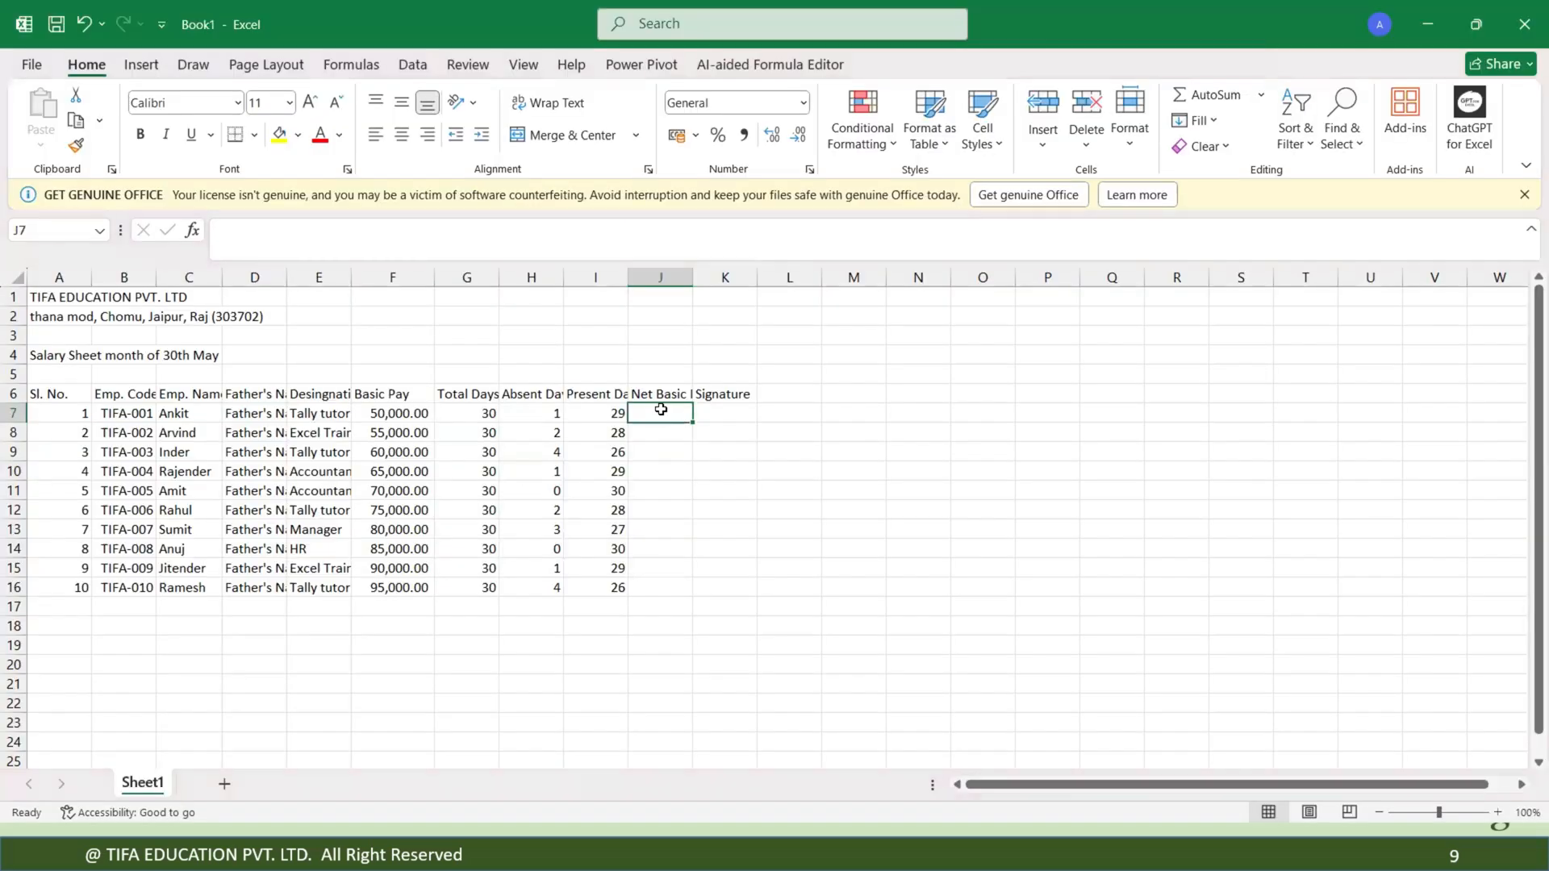
{"action": "type", "text": "="}
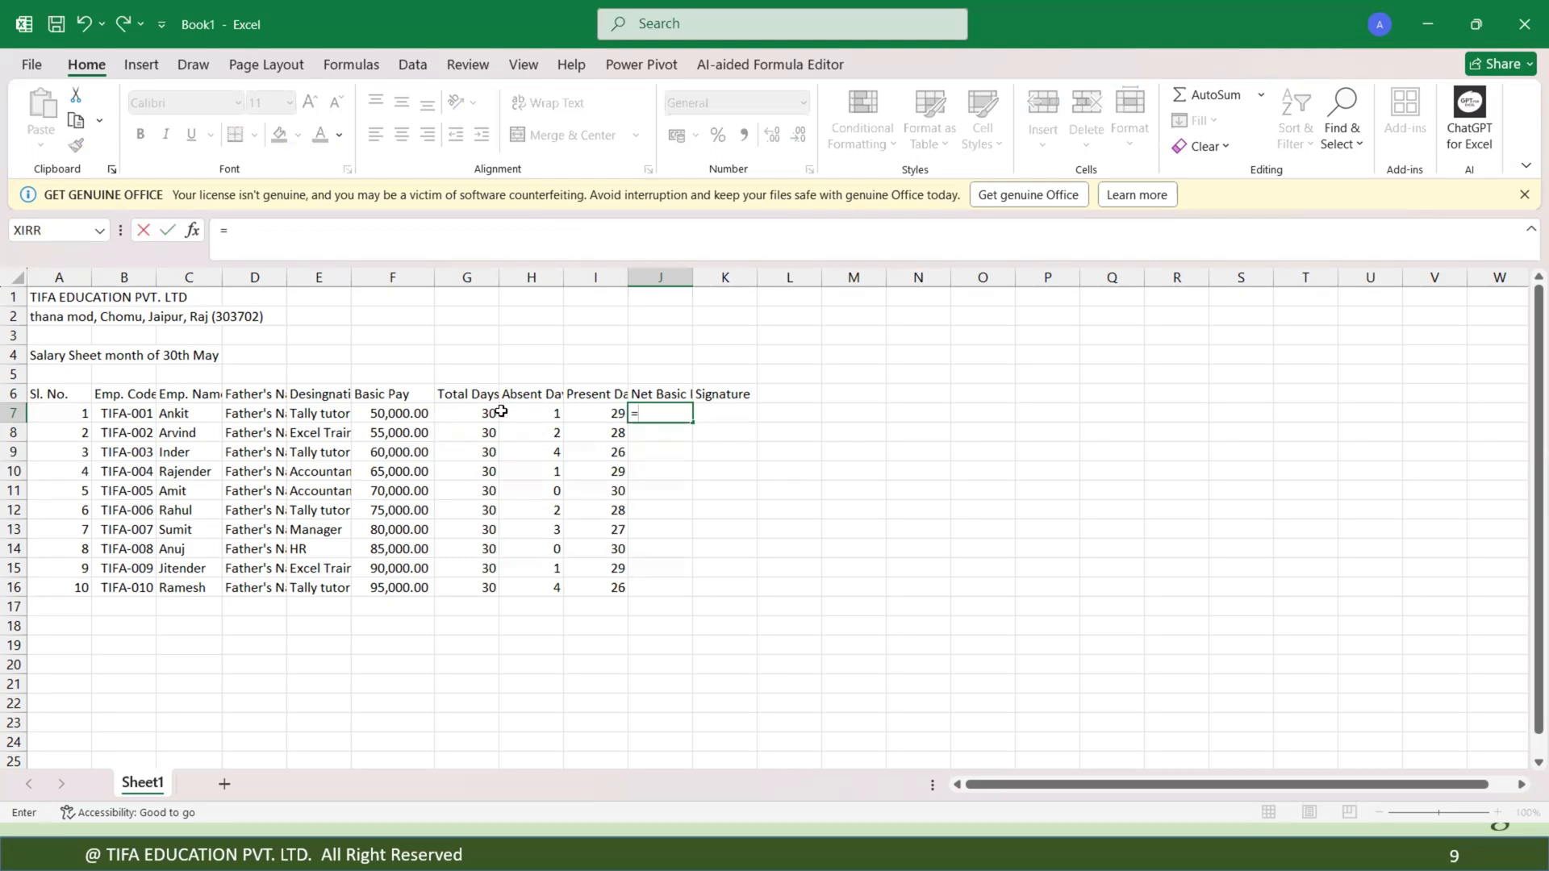
{"action": "left_click", "coordinate": [609, 406]}
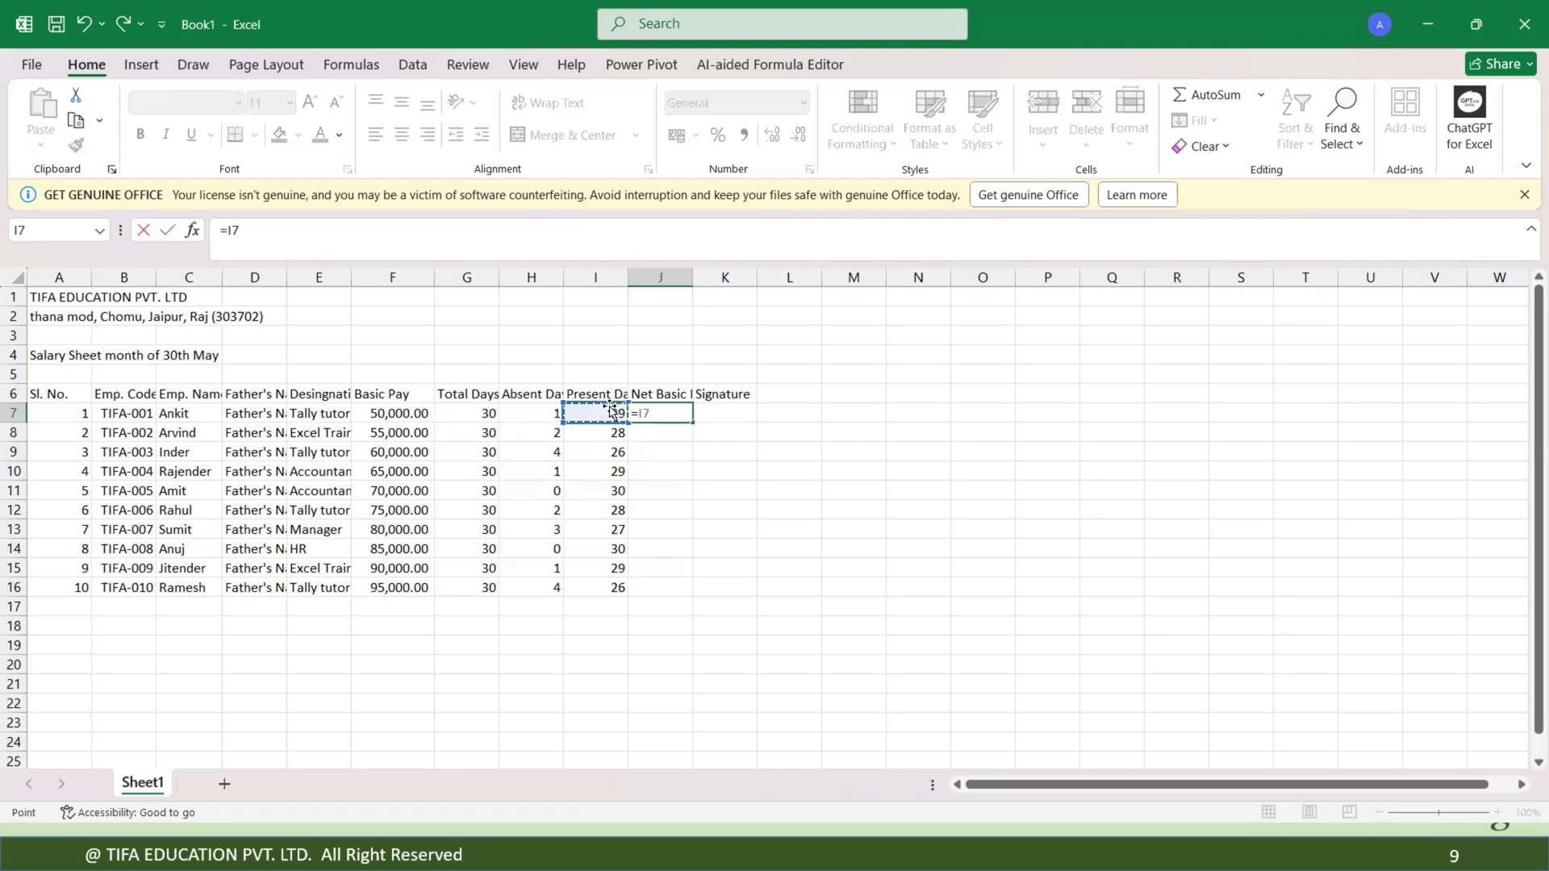
{"action": "key", "text": "BackSpace"}
{"action": "key", "text": "BackSpace"}
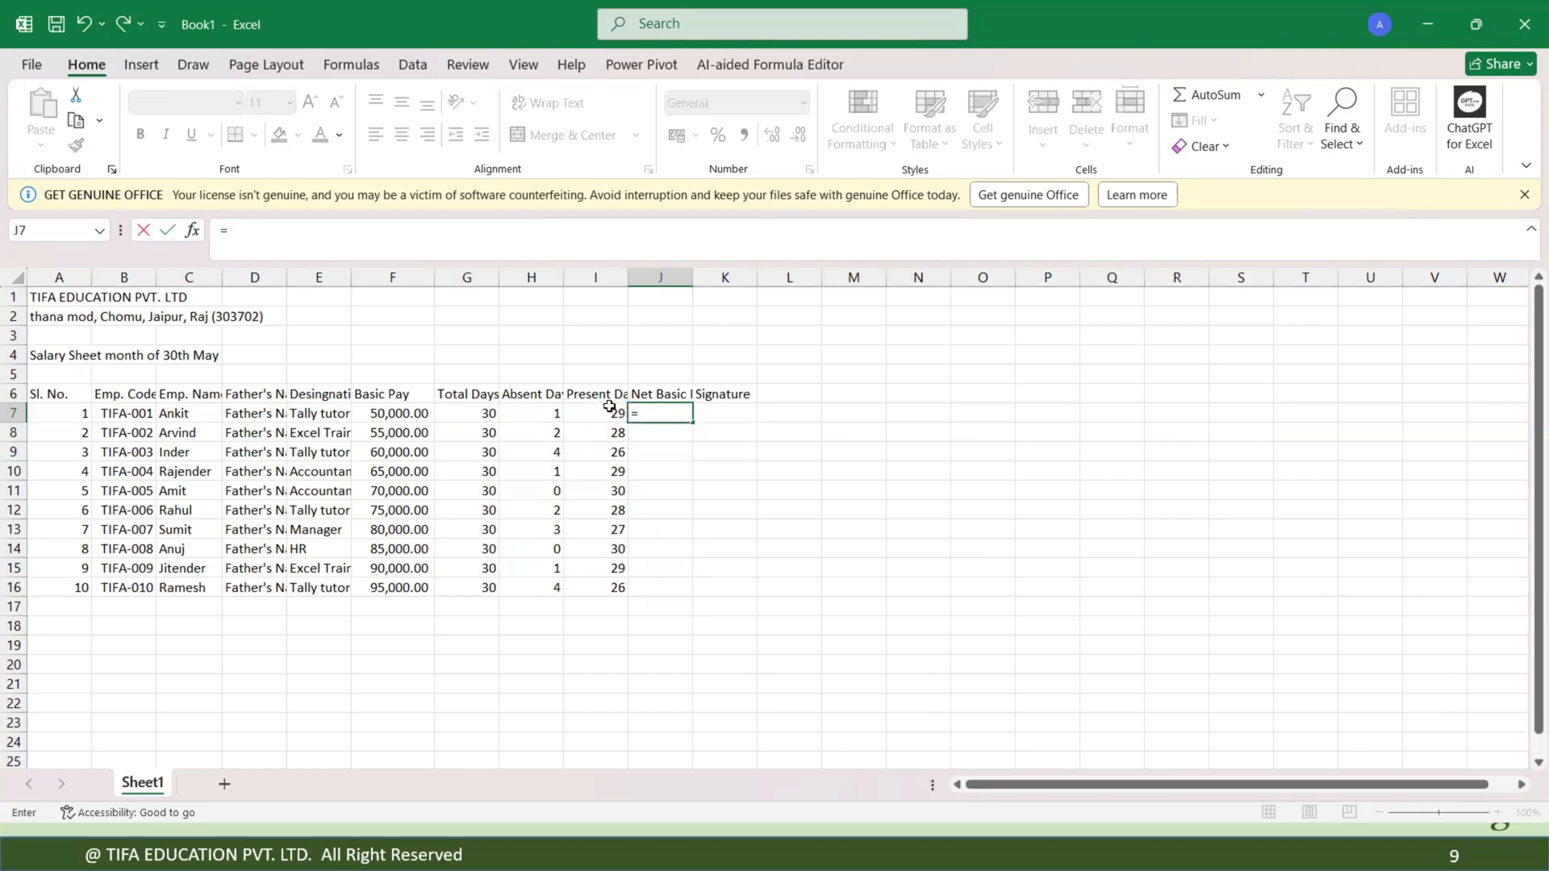
{"action": "left_click", "coordinate": [402, 413]}
{"action": "type", "text": "/"}
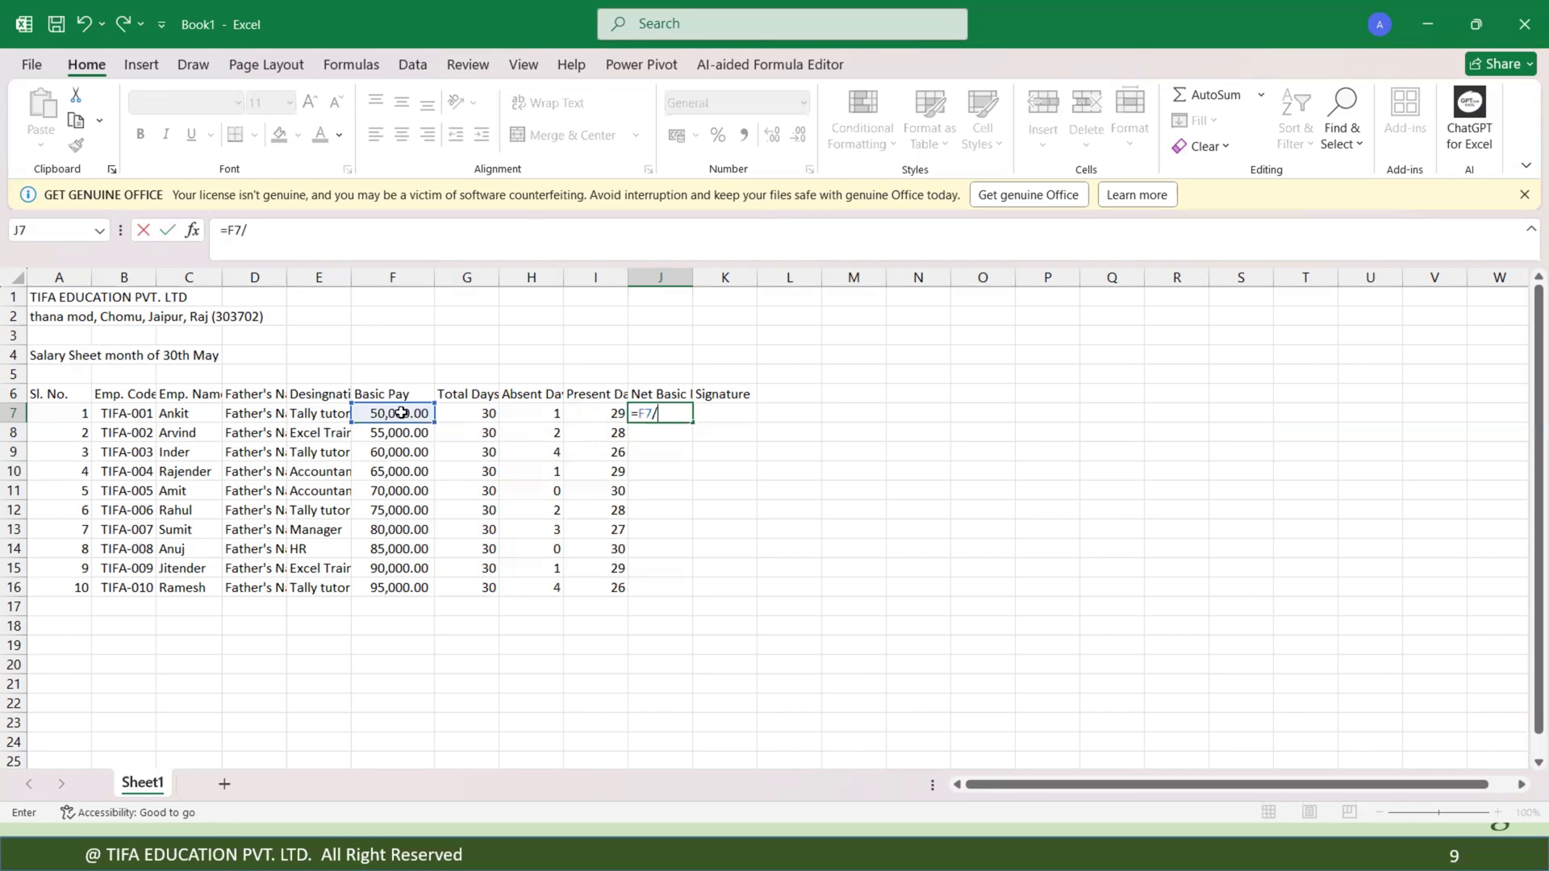
{"action": "left_click", "coordinate": [469, 414]}
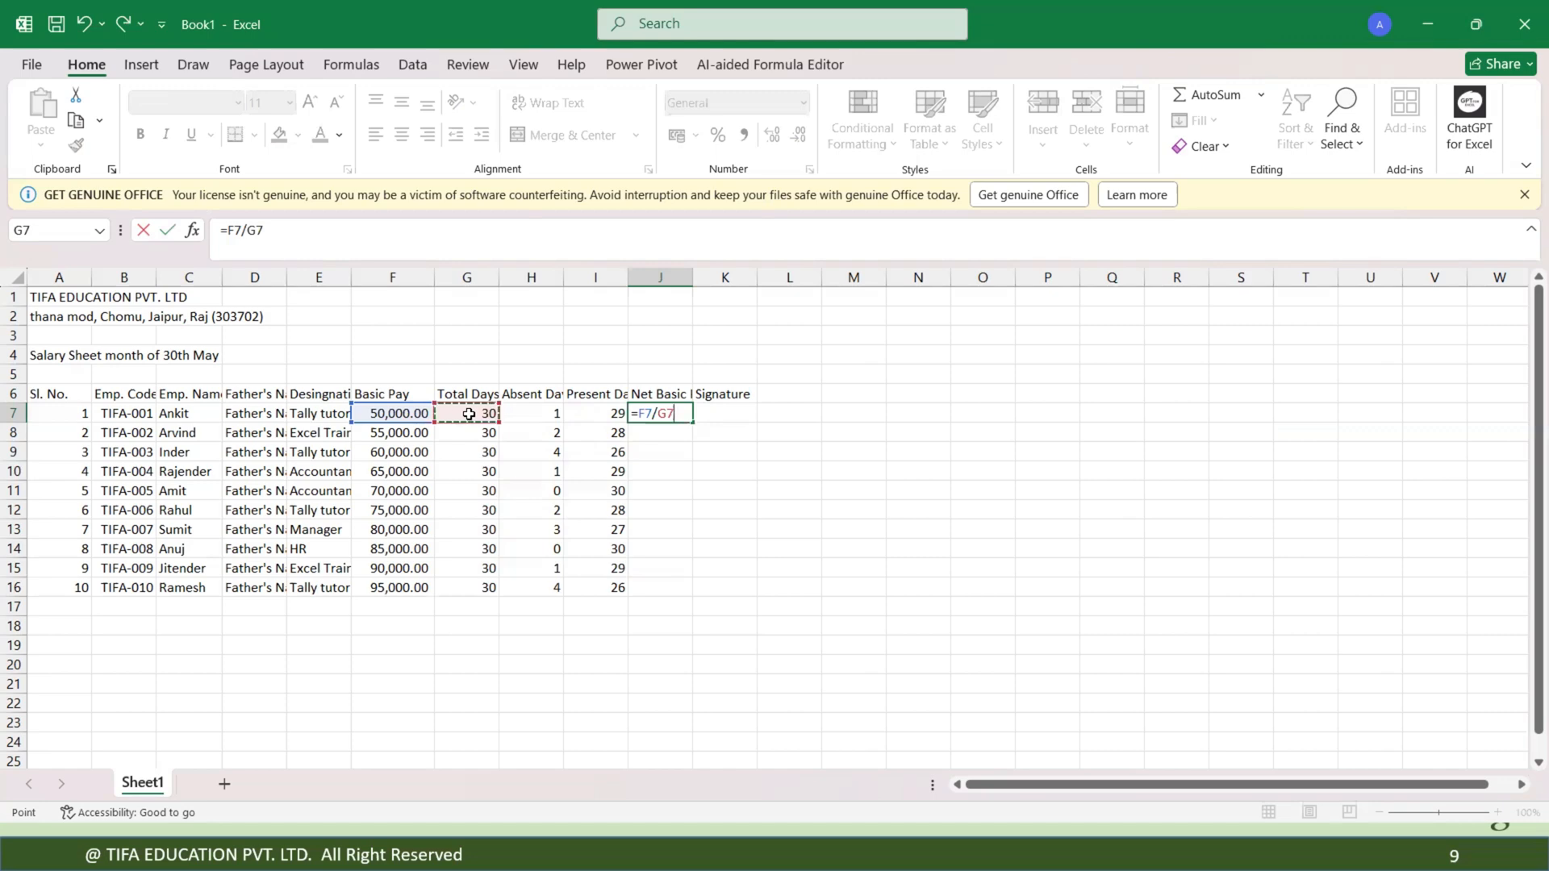
{"action": "key", "text": "Return"}
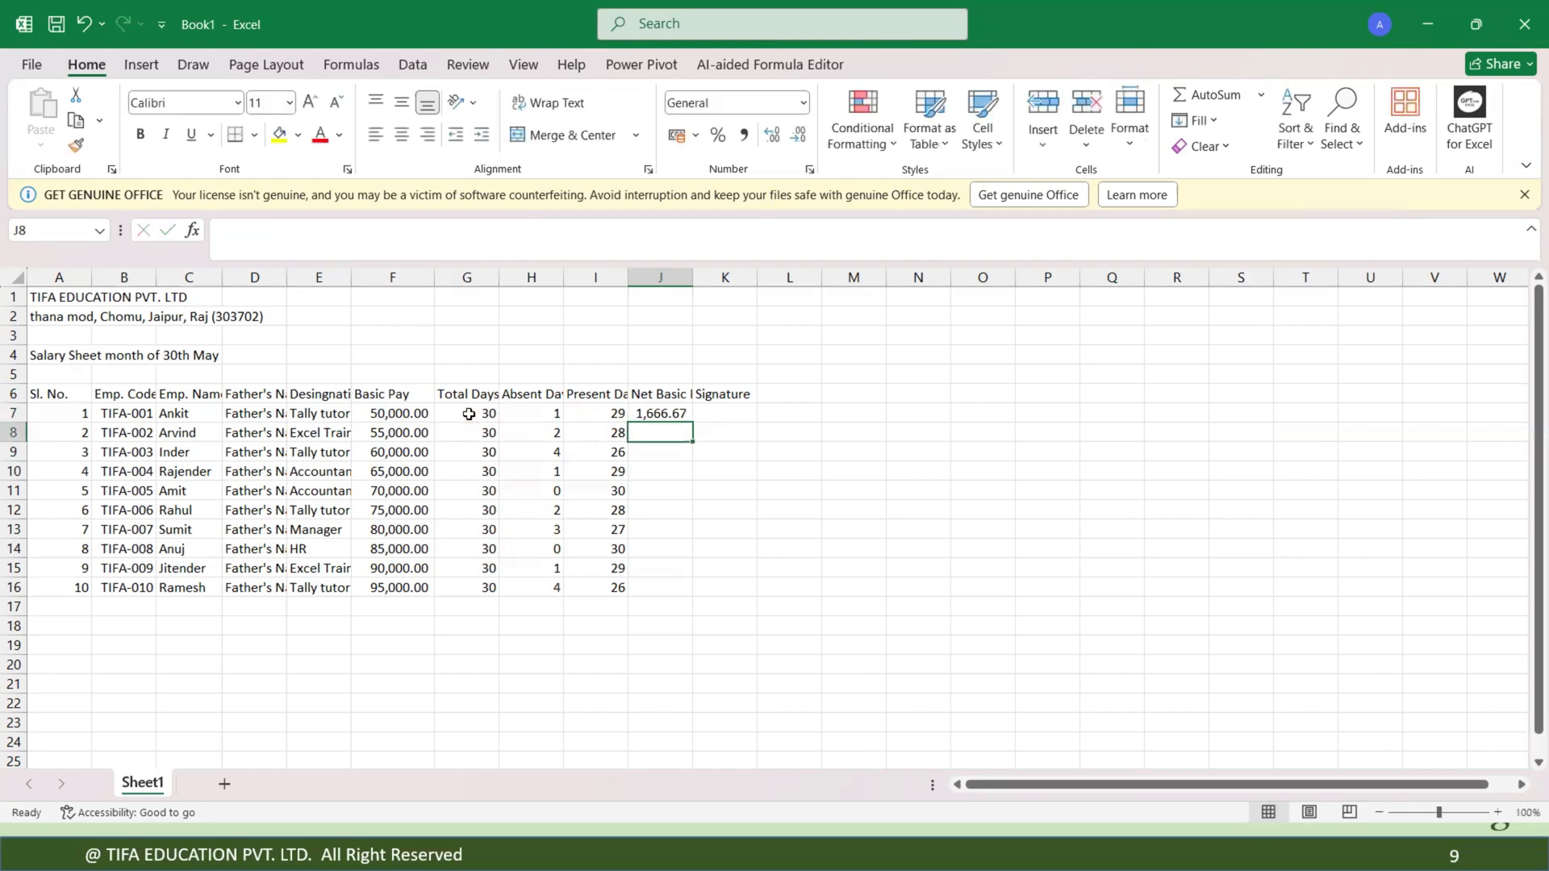
{"action": "left_click", "coordinate": [676, 412]}
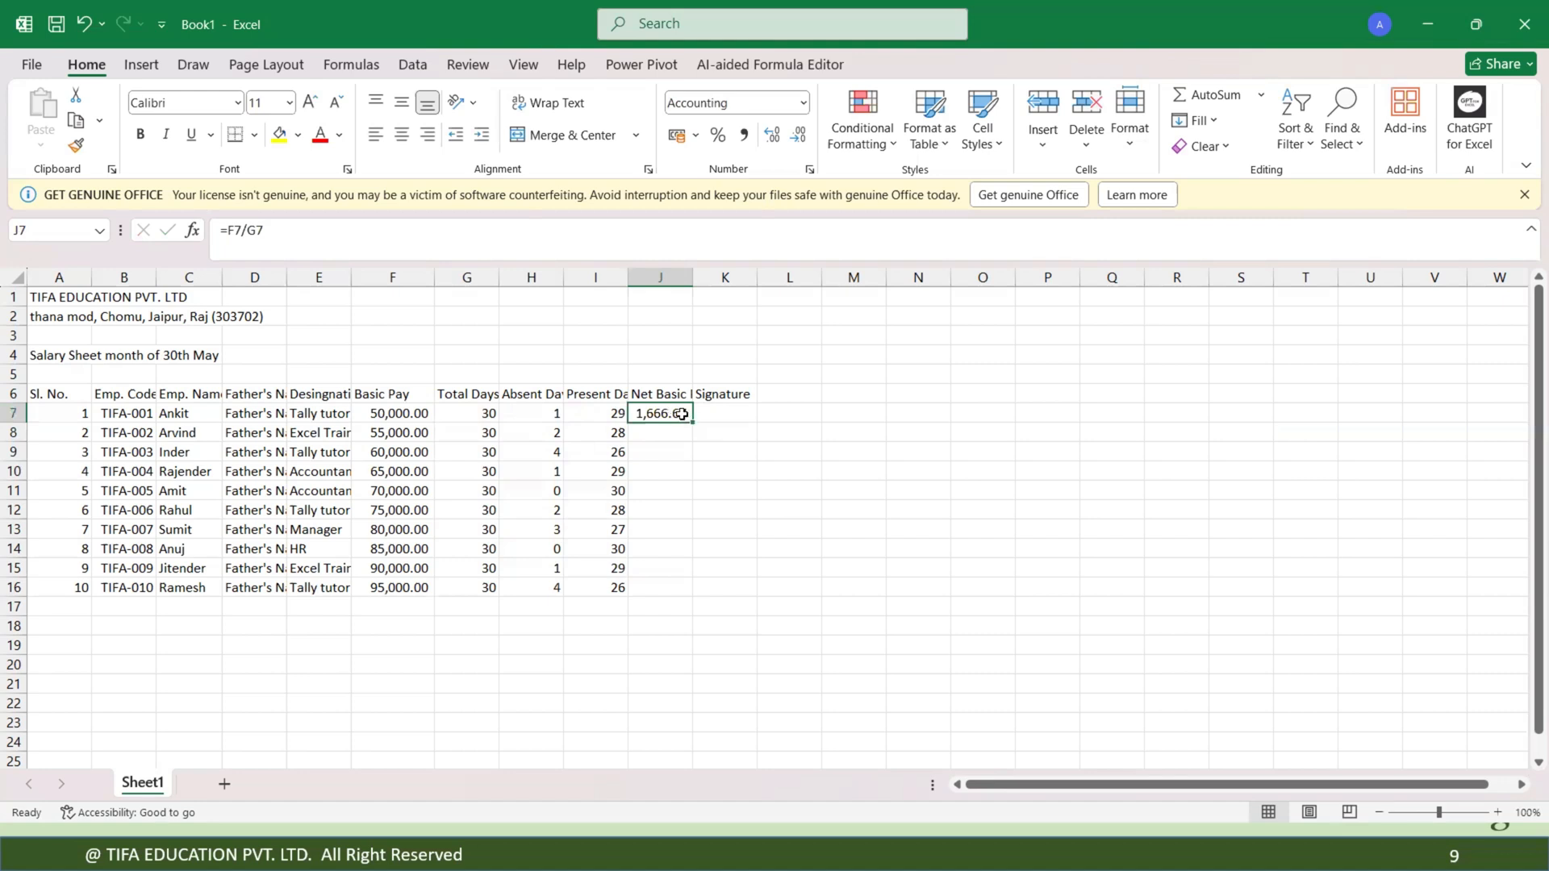
{"action": "double_click", "coordinate": [678, 413]}
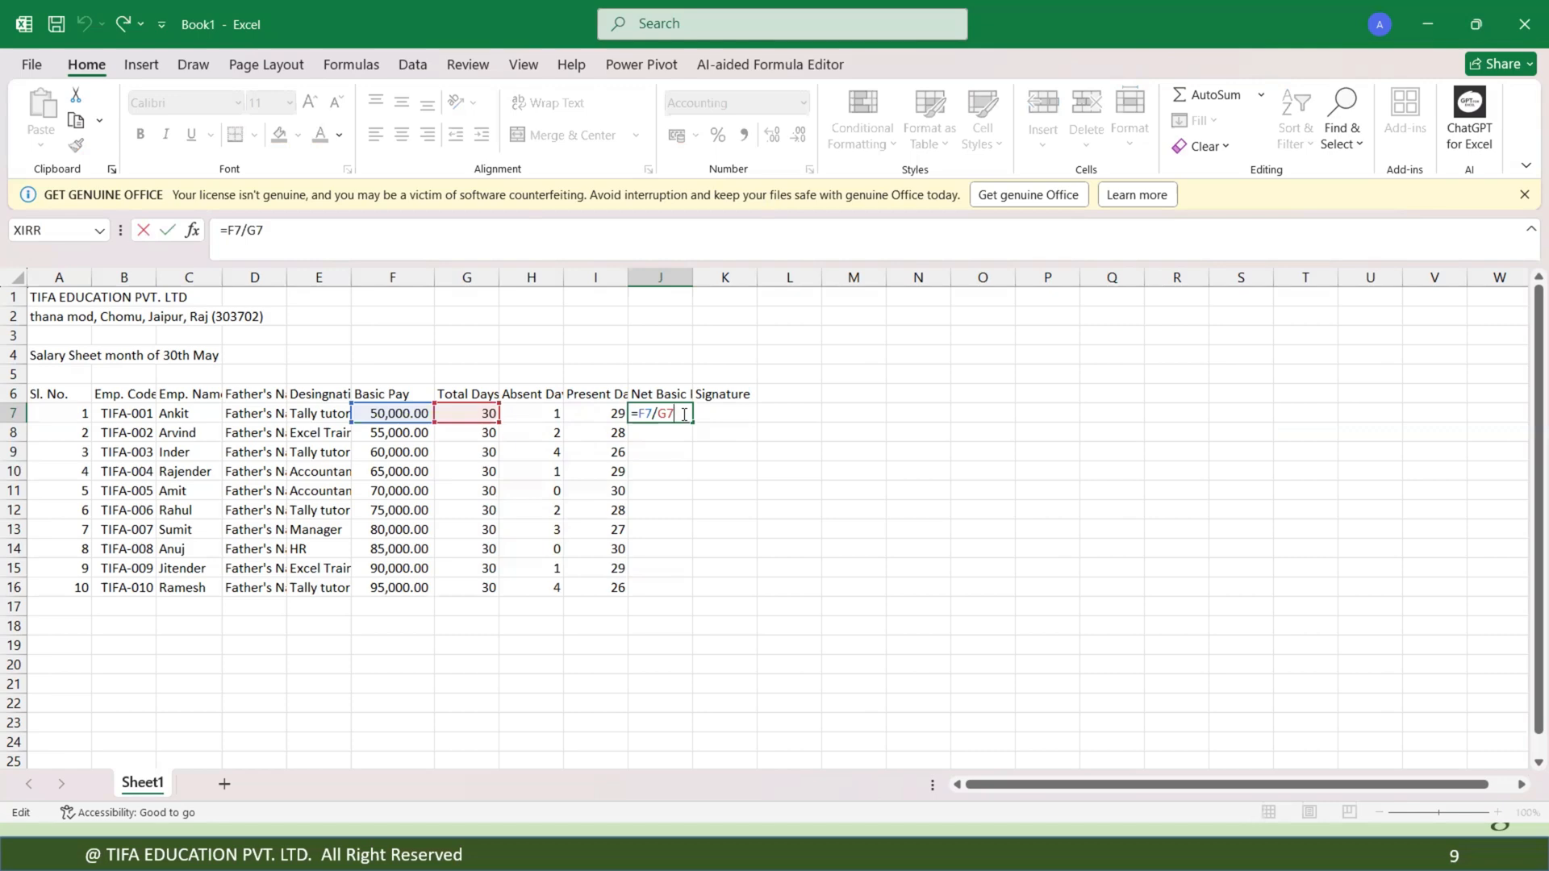
{"action": "type", "text": "*"}
{"action": "left_click", "coordinate": [603, 409]}
{"action": "key", "text": "Return"}
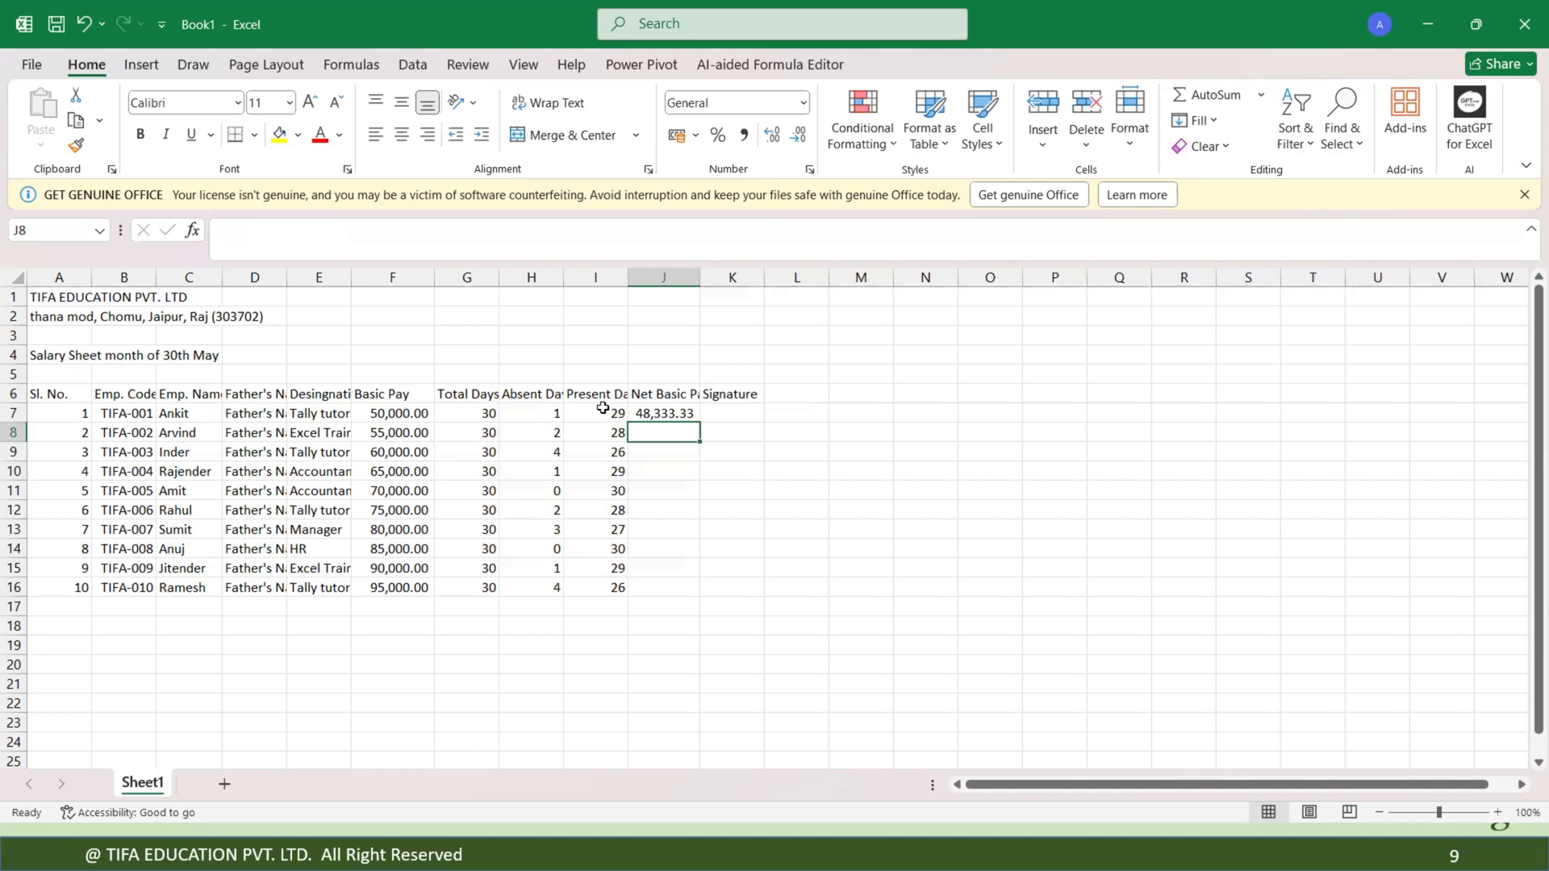
Enter the net basic pay formula =F8/G8*I8 in J8.
{"action": "left_click", "coordinate": [681, 413]}
{"action": "left_click", "coordinate": [668, 434]}
{"action": "type", "text": "="}
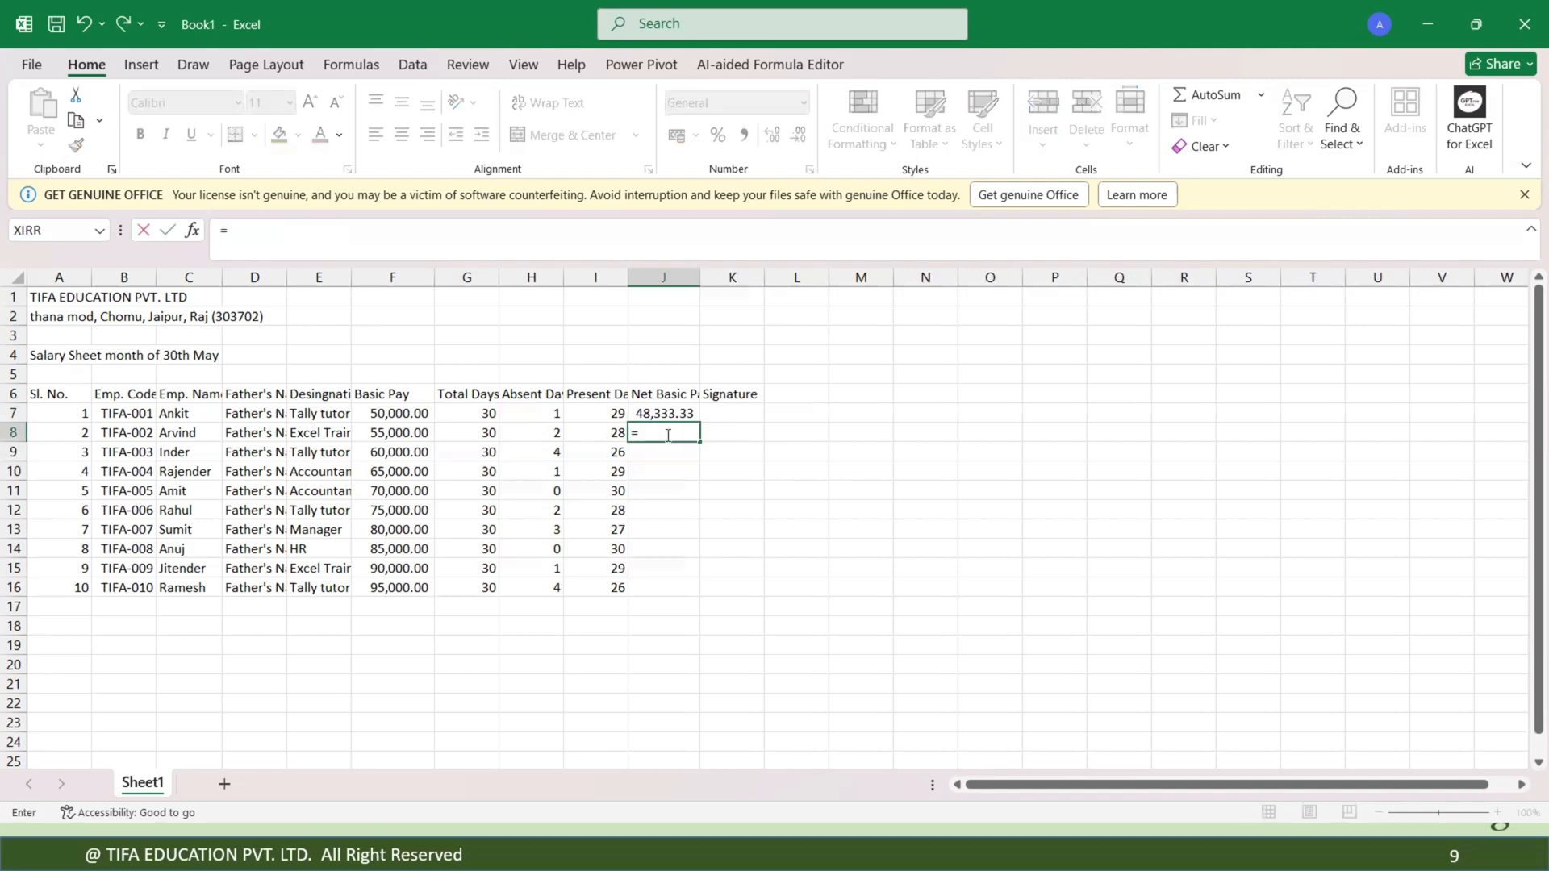
{"action": "left_click", "coordinate": [407, 433]}
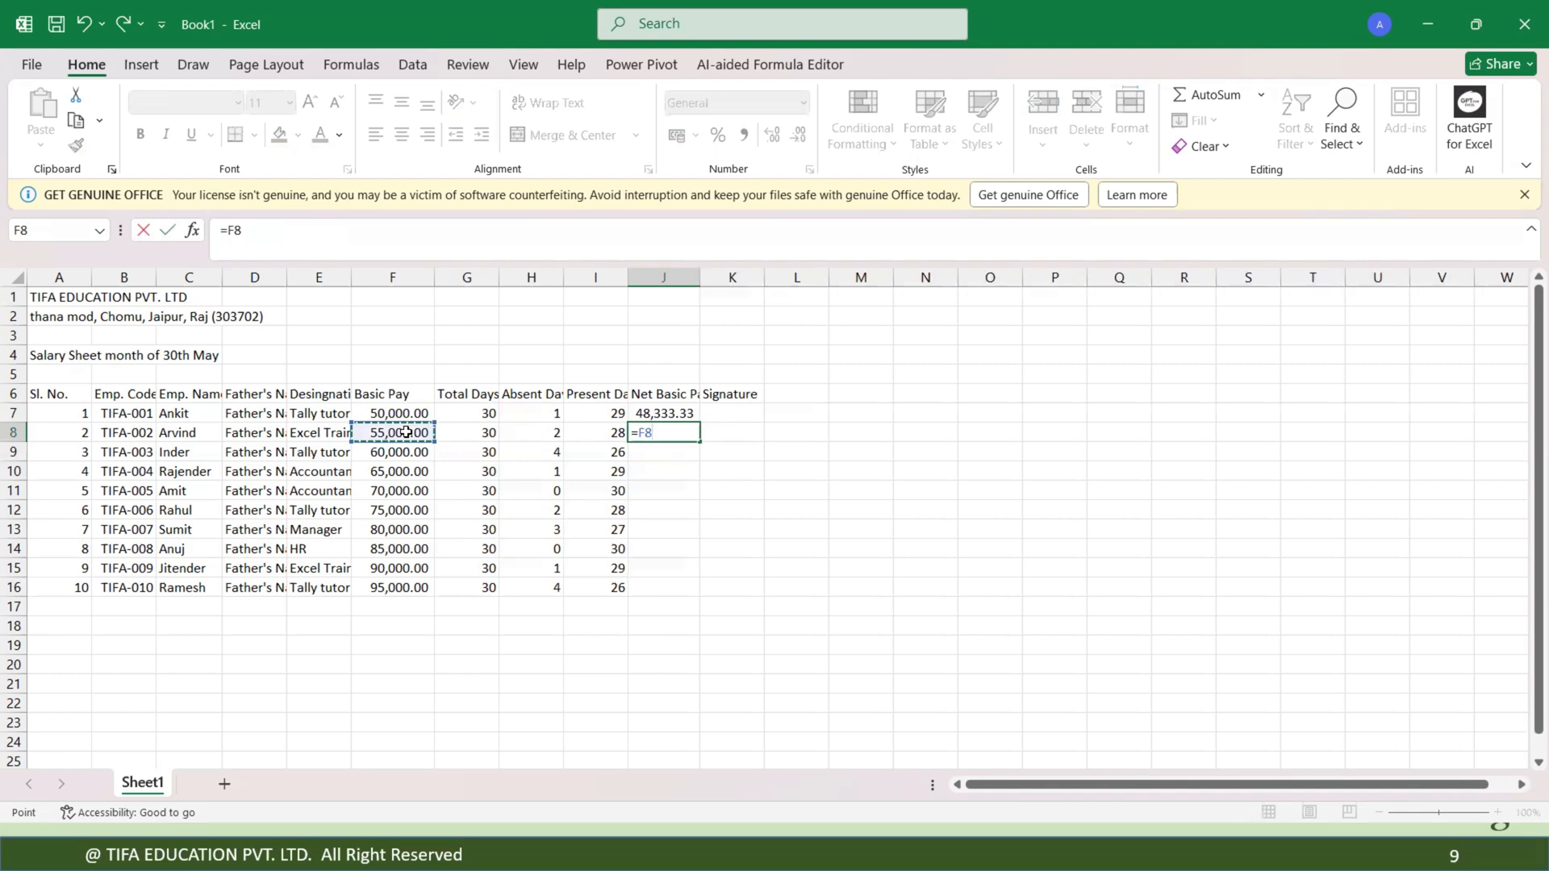
{"action": "type", "text": "/"}
{"action": "left_click", "coordinate": [479, 434]}
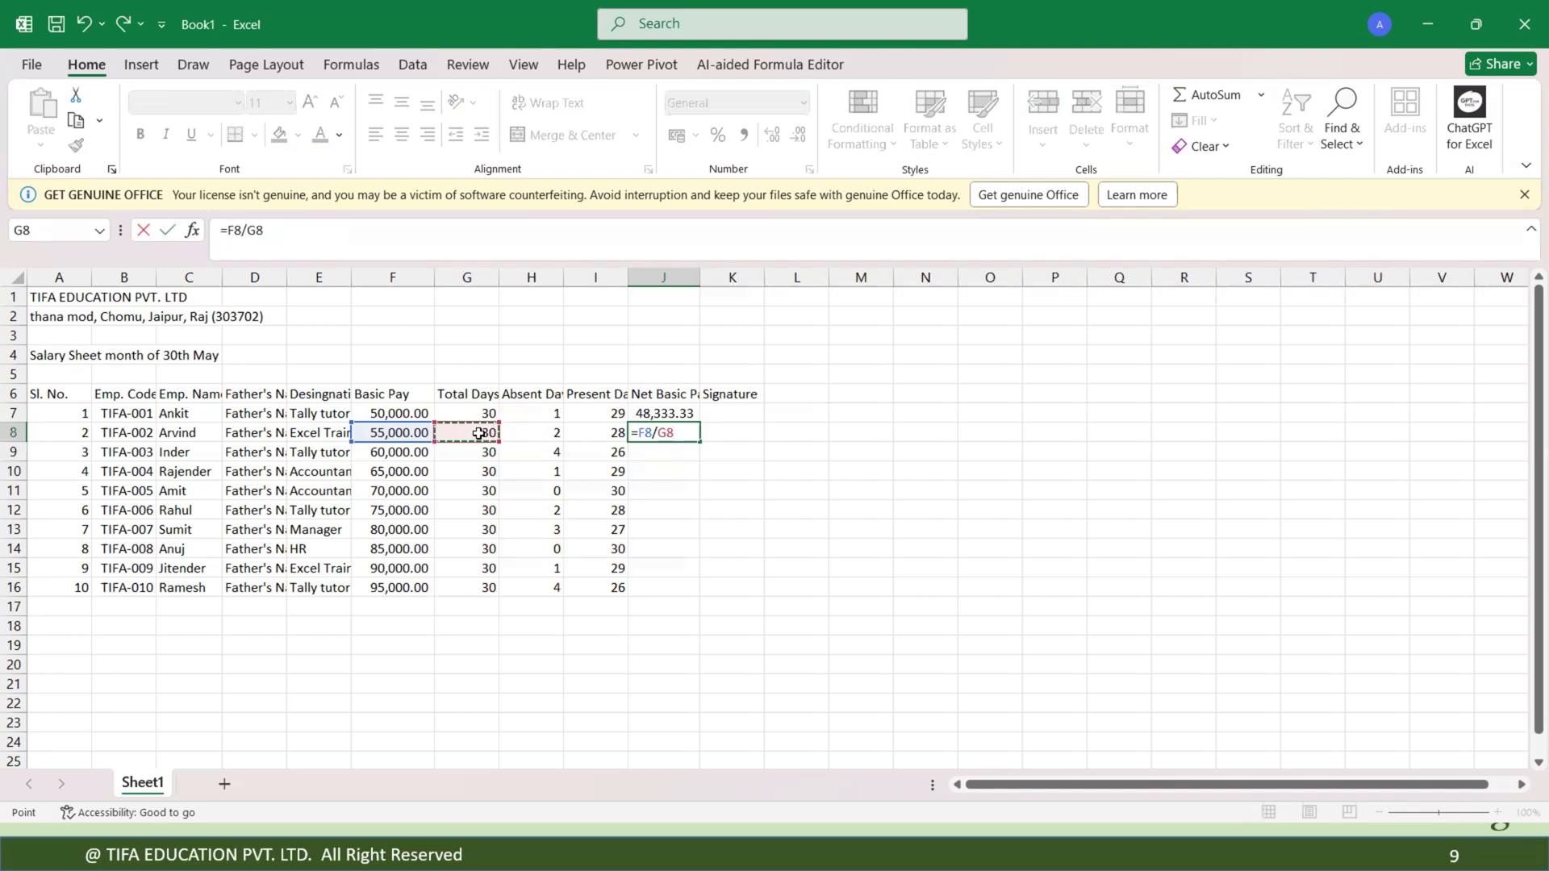
{"action": "type", "text": "*"}
{"action": "left_click", "coordinate": [617, 434]}
{"action": "key", "text": "Return"}
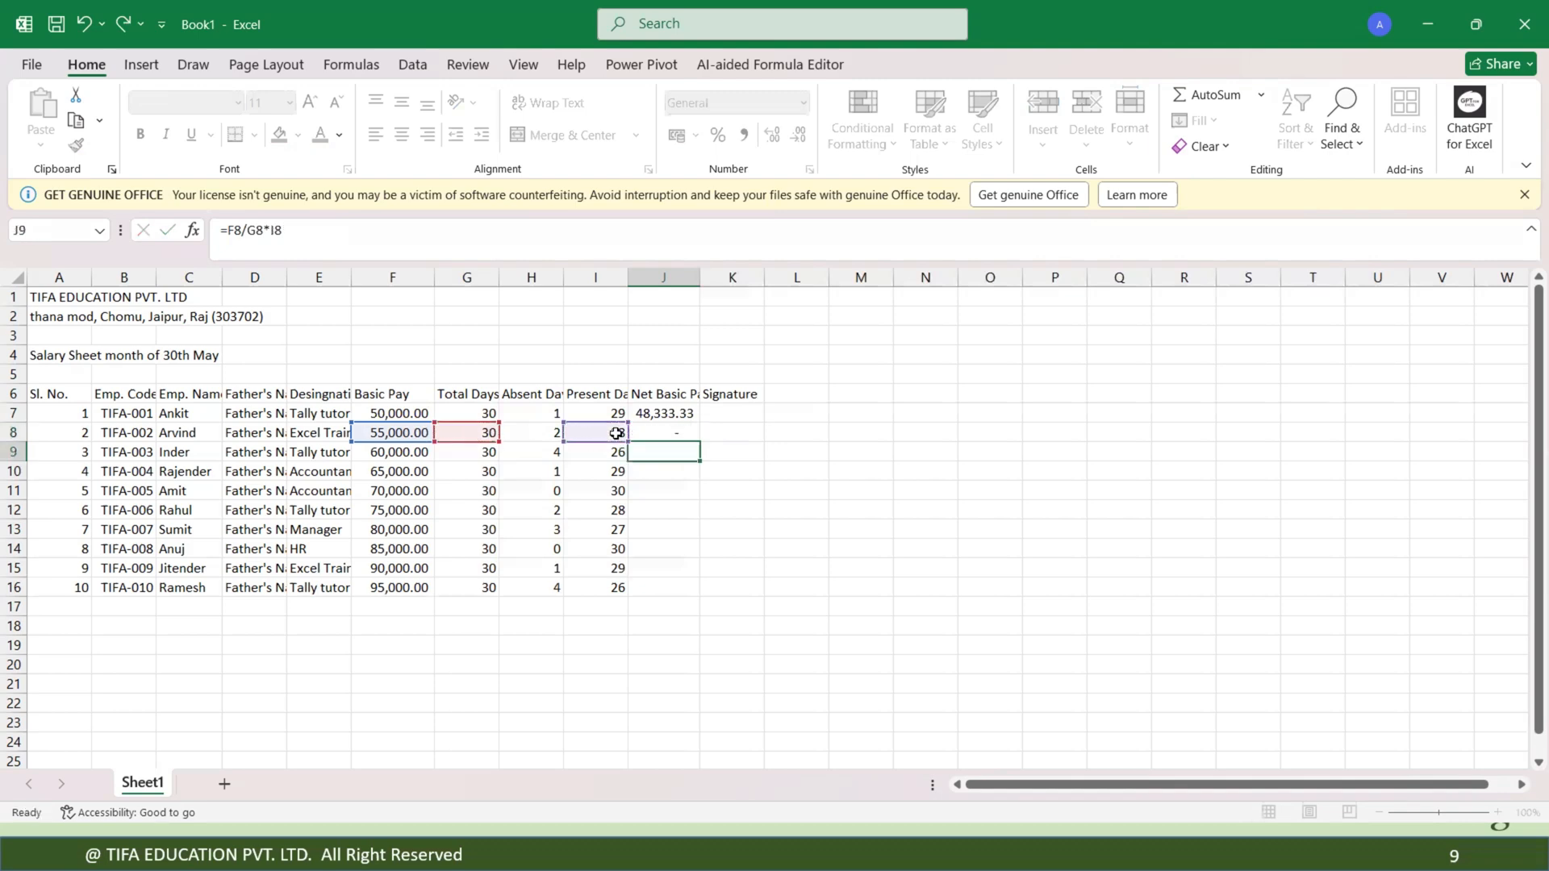
Fill the net basic pay formula from J7 down through J16.
{"action": "left_click", "coordinate": [660, 415]}
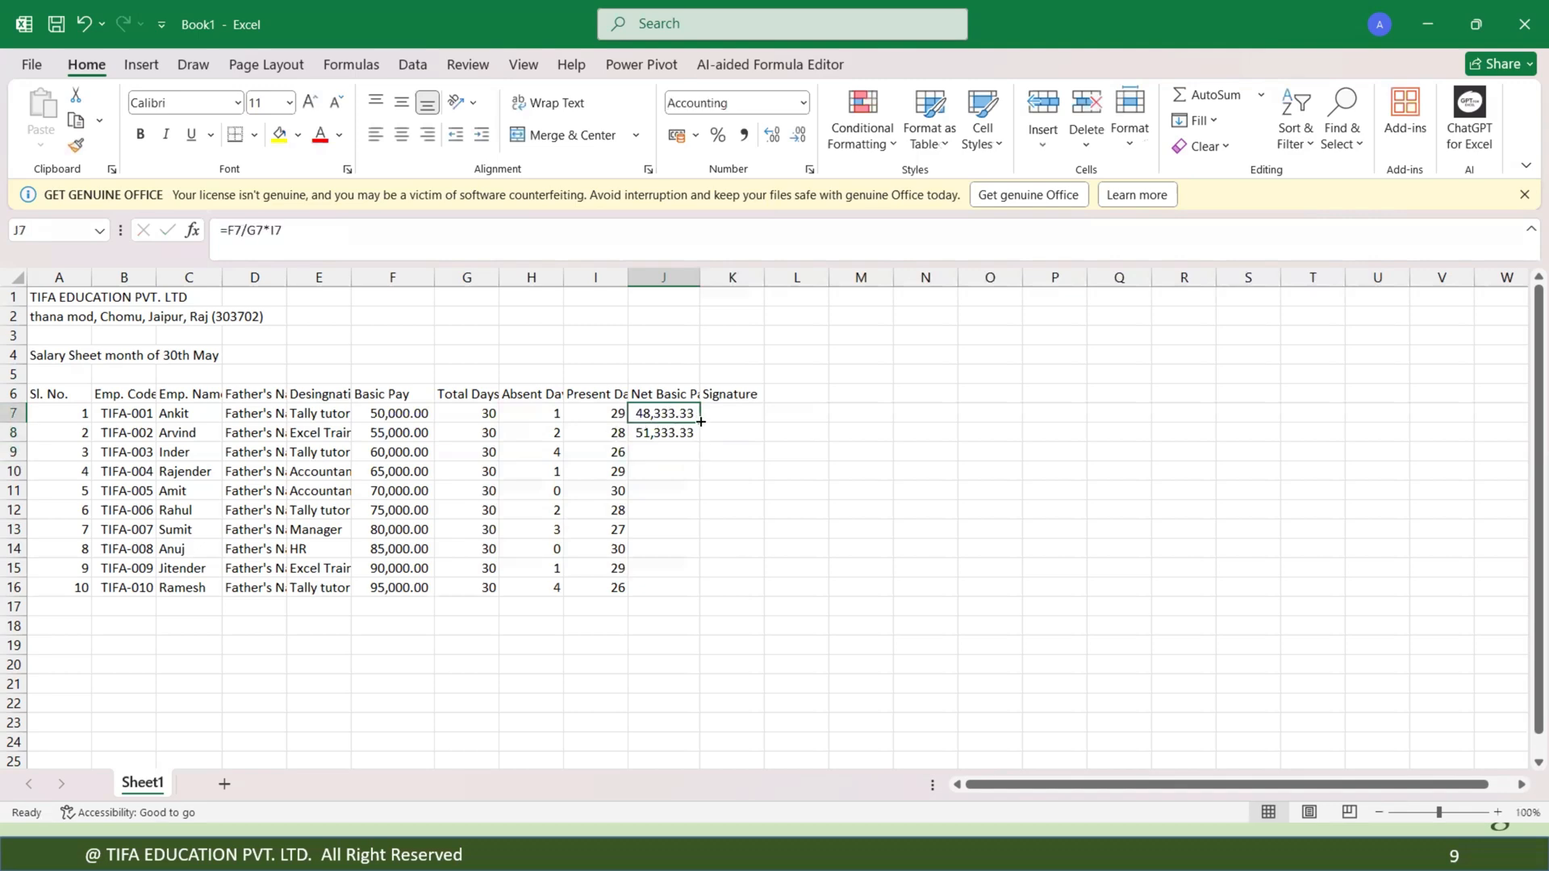
{"action": "left_click_drag", "start_coordinate": [701, 421], "coordinate": [698, 441]}
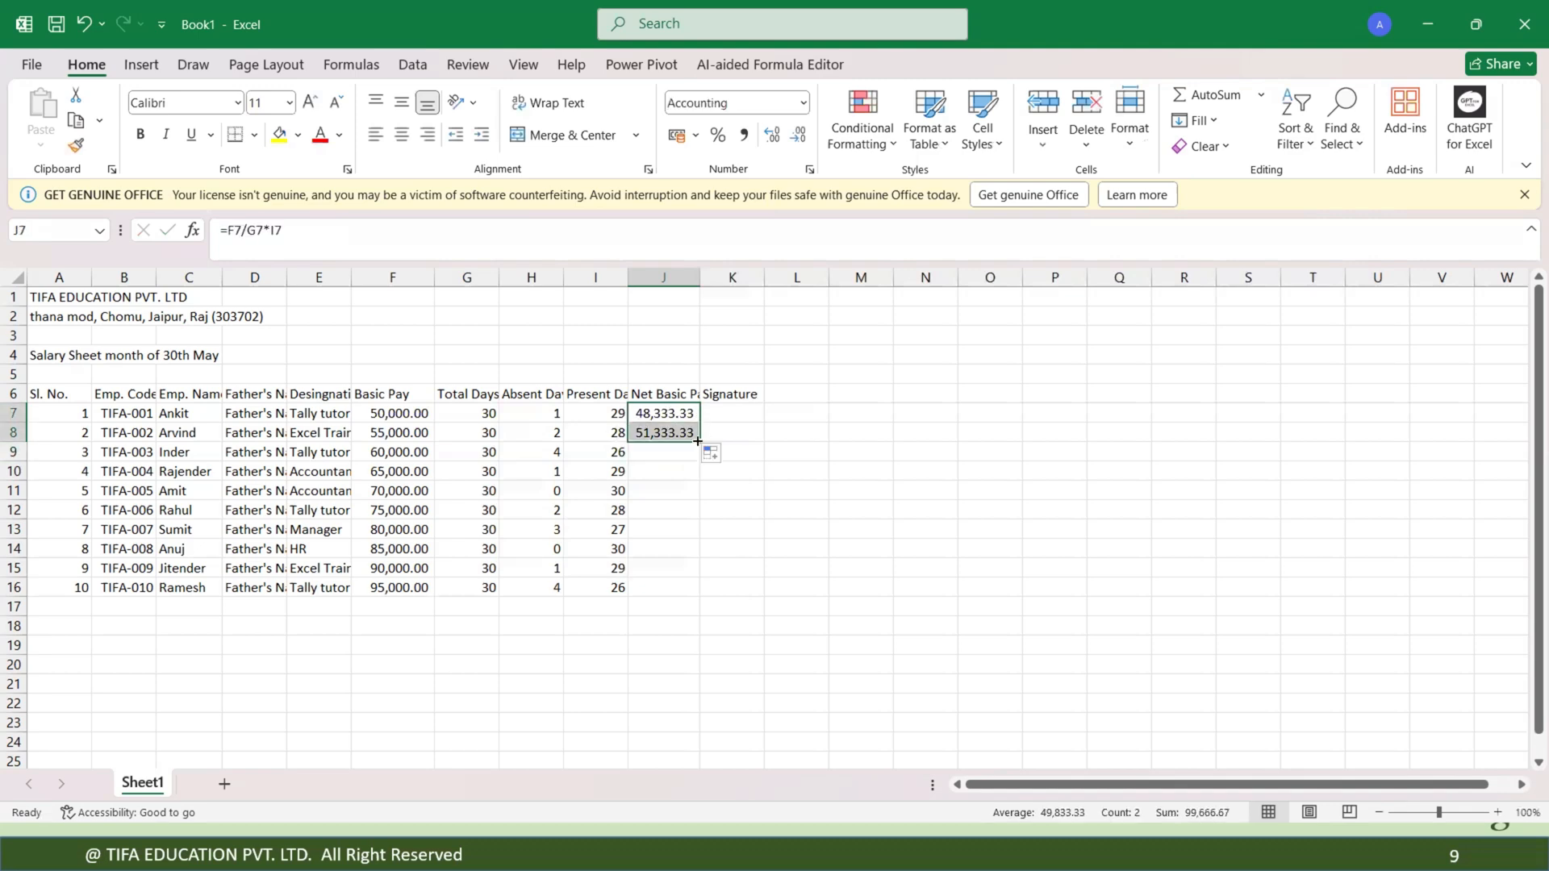
{"action": "double_click", "coordinate": [699, 442]}
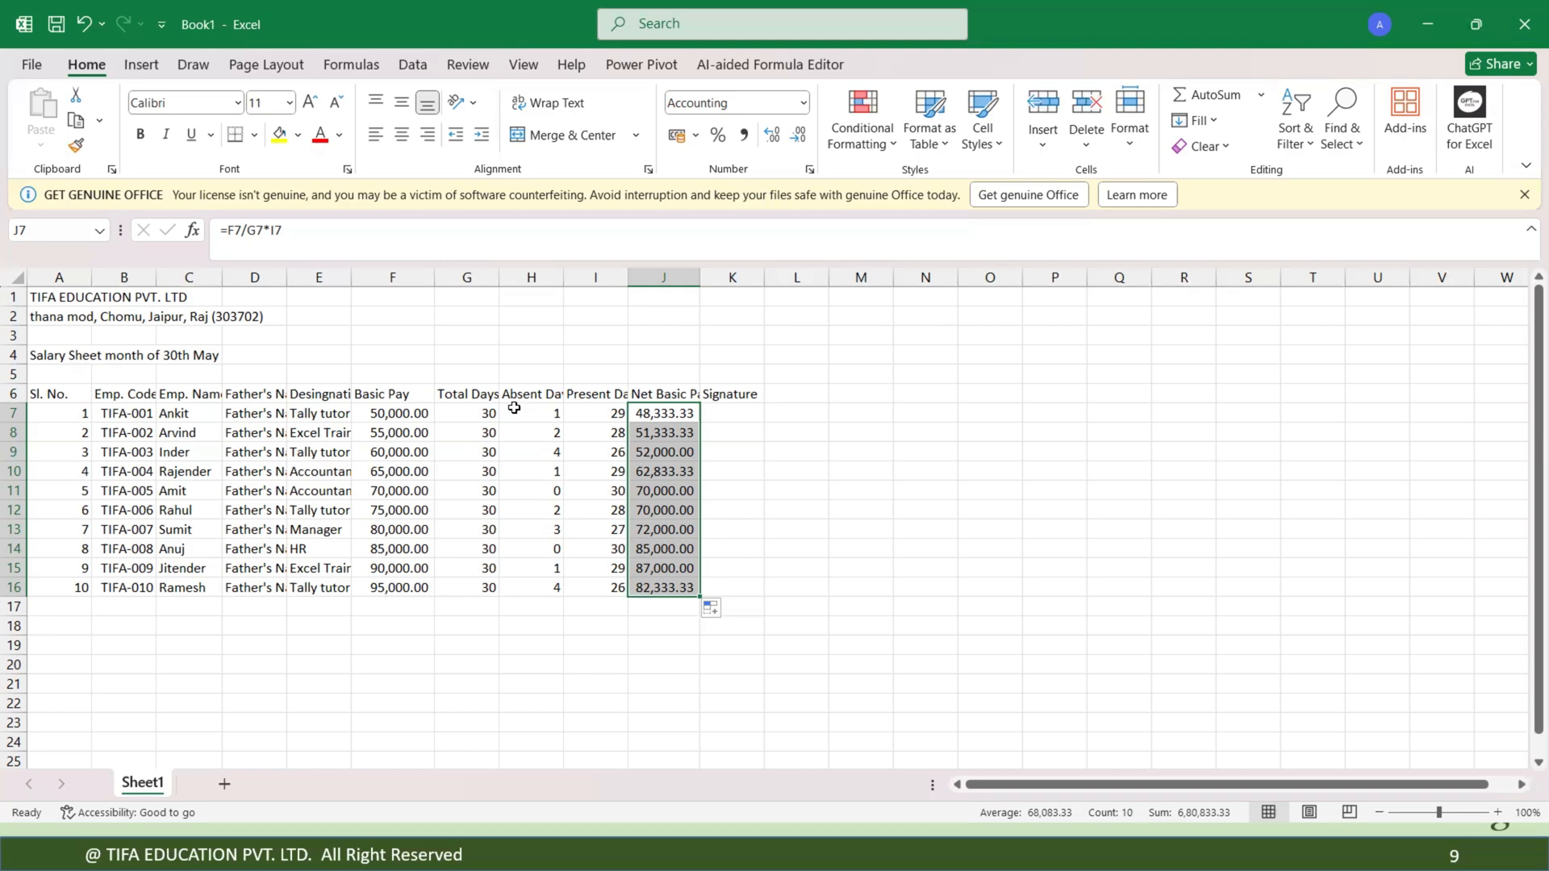
Dismiss the license banner and inspect the custom number format of the employee codes in B7:B16.
{"action": "left_click", "coordinate": [1524, 195]}
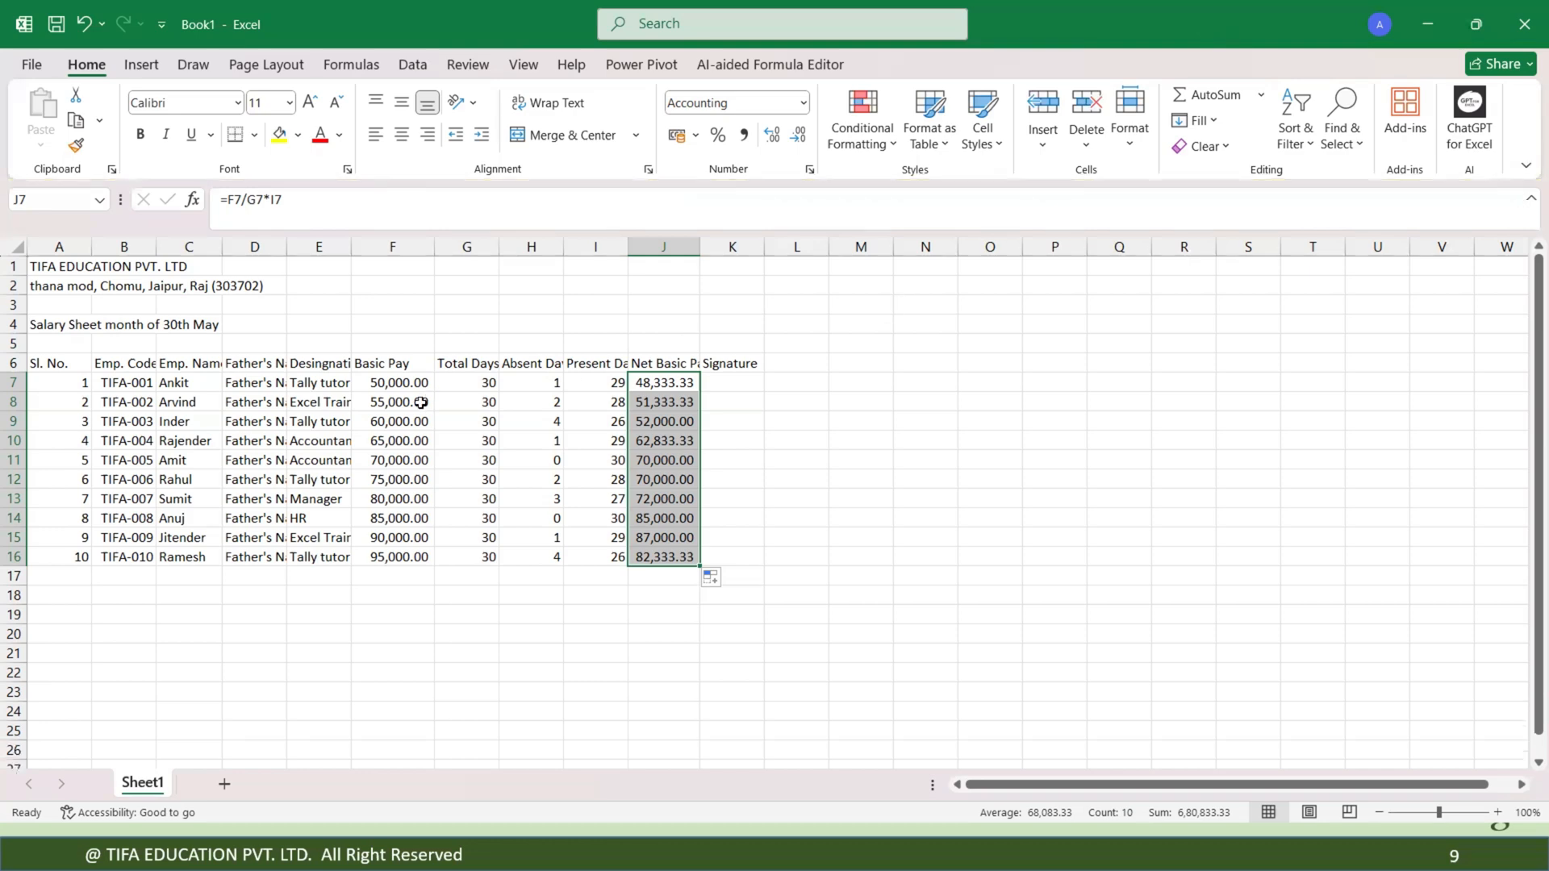
{"action": "double_click", "coordinate": [122, 377]}
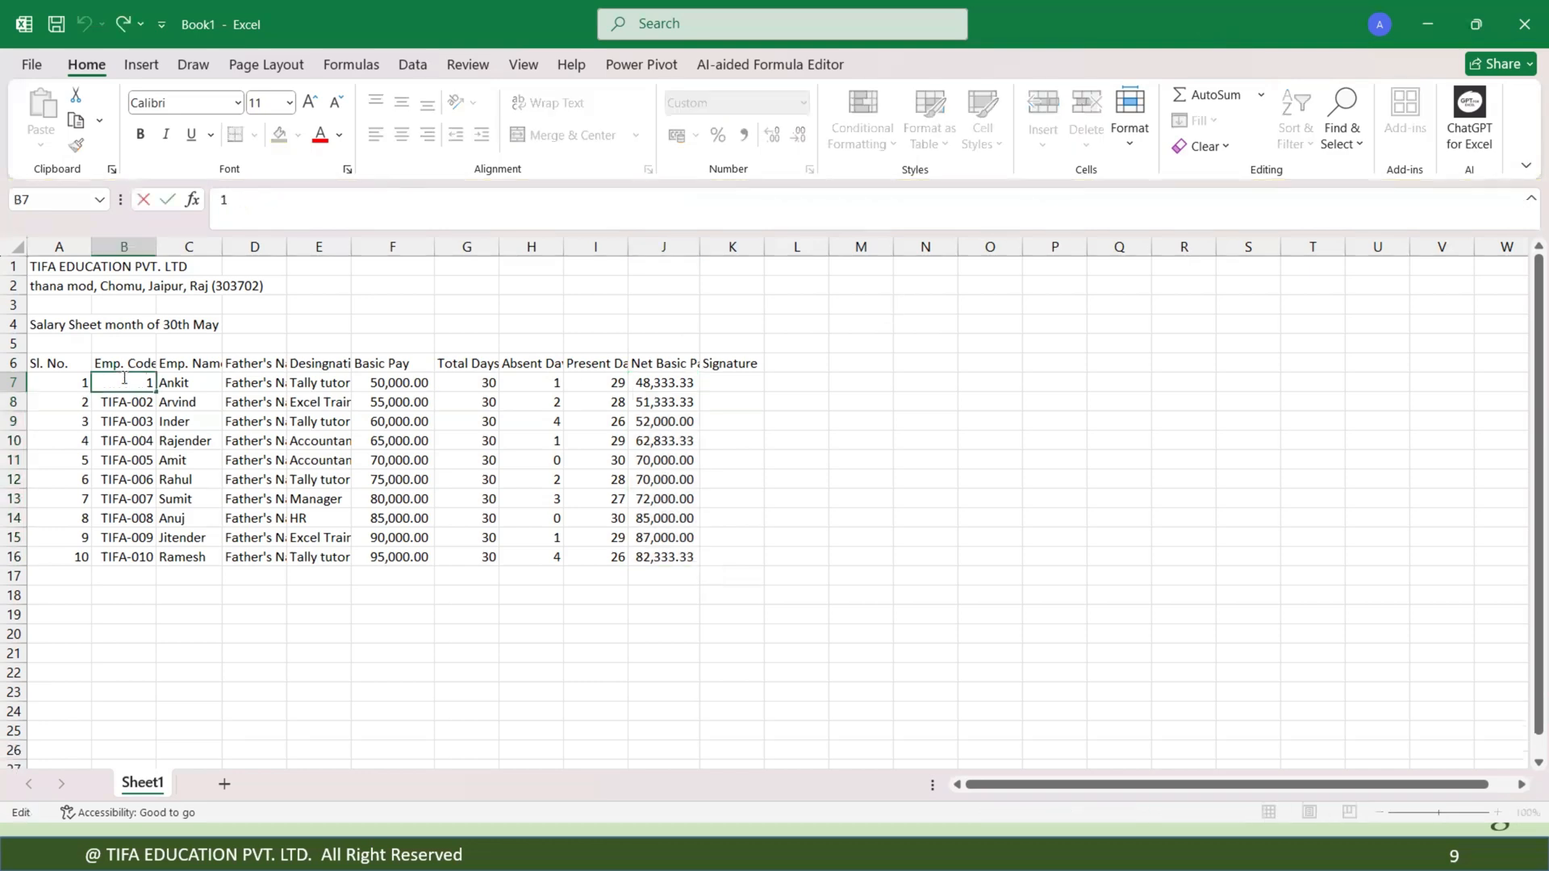
{"action": "key", "text": "Return"}
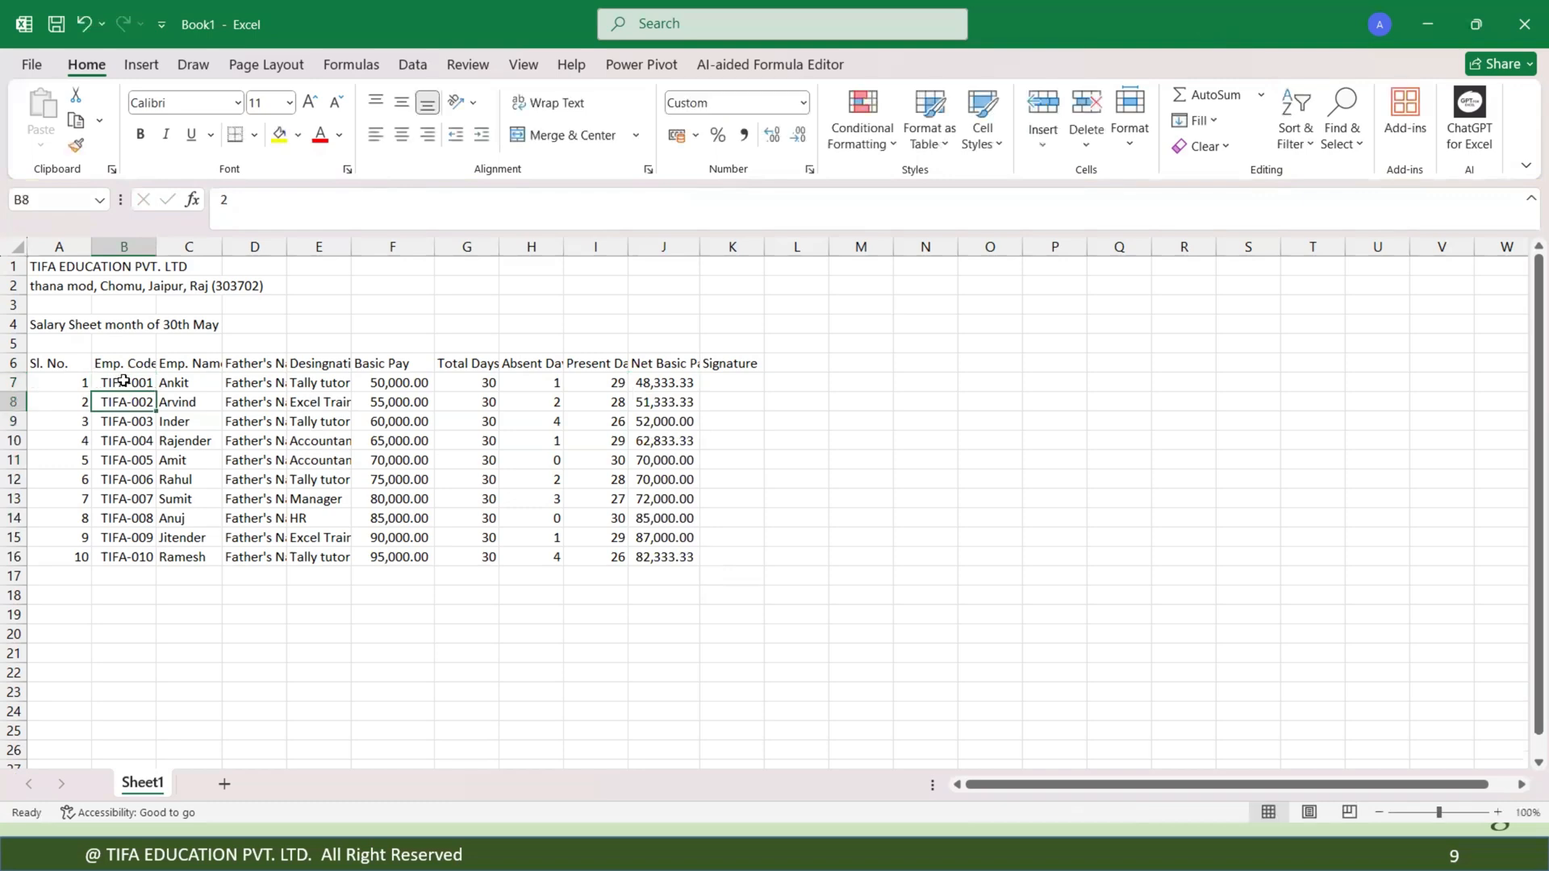
{"action": "left_click_drag", "start_coordinate": [124, 380], "coordinate": [127, 559]}
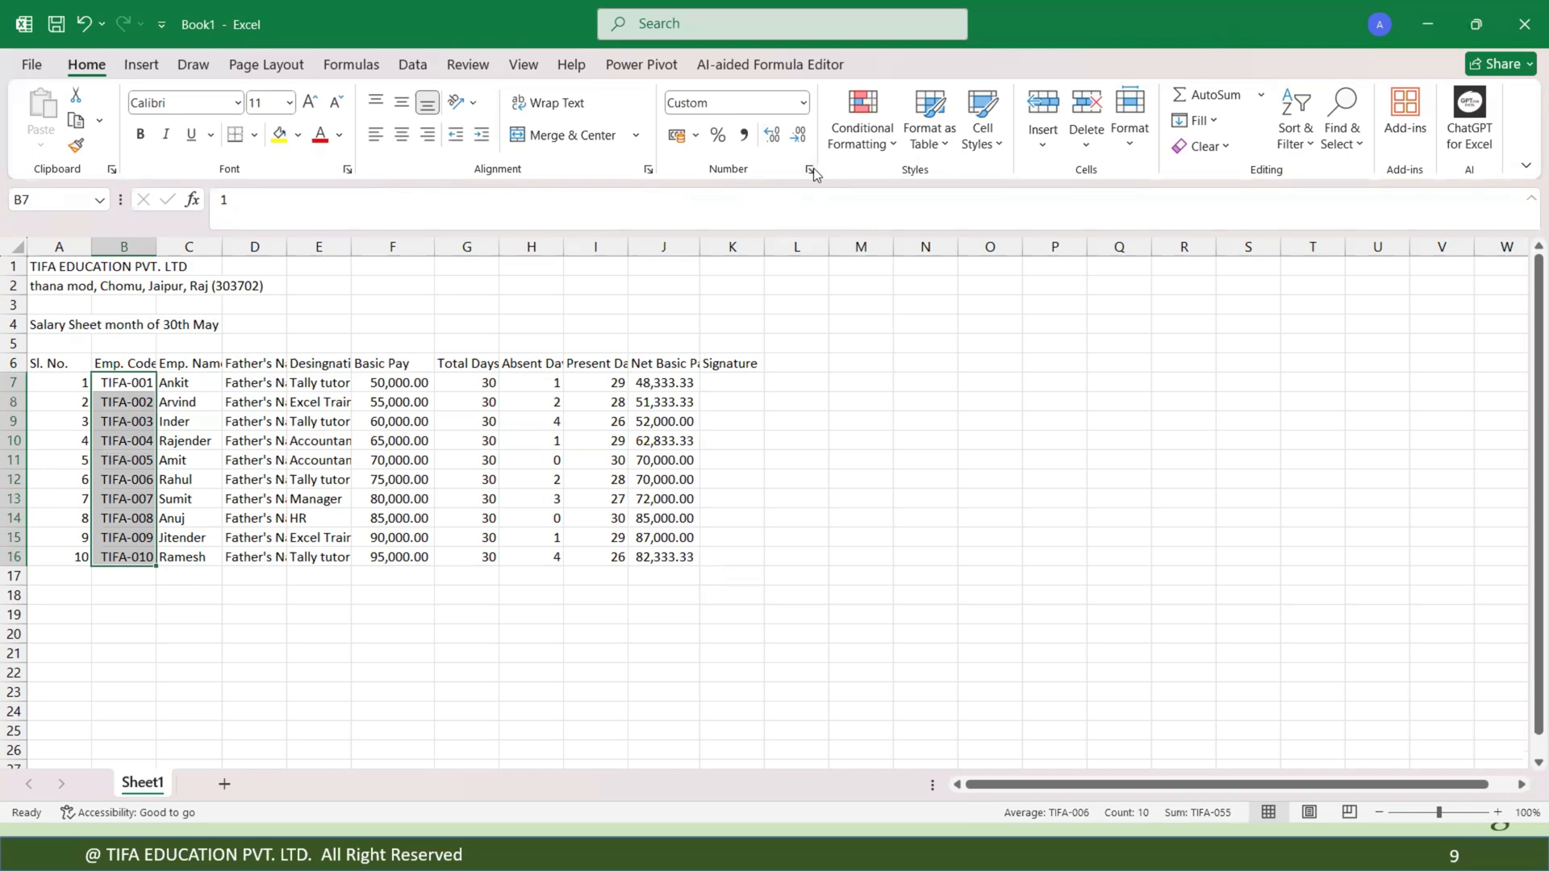
{"action": "left_click", "coordinate": [811, 171]}
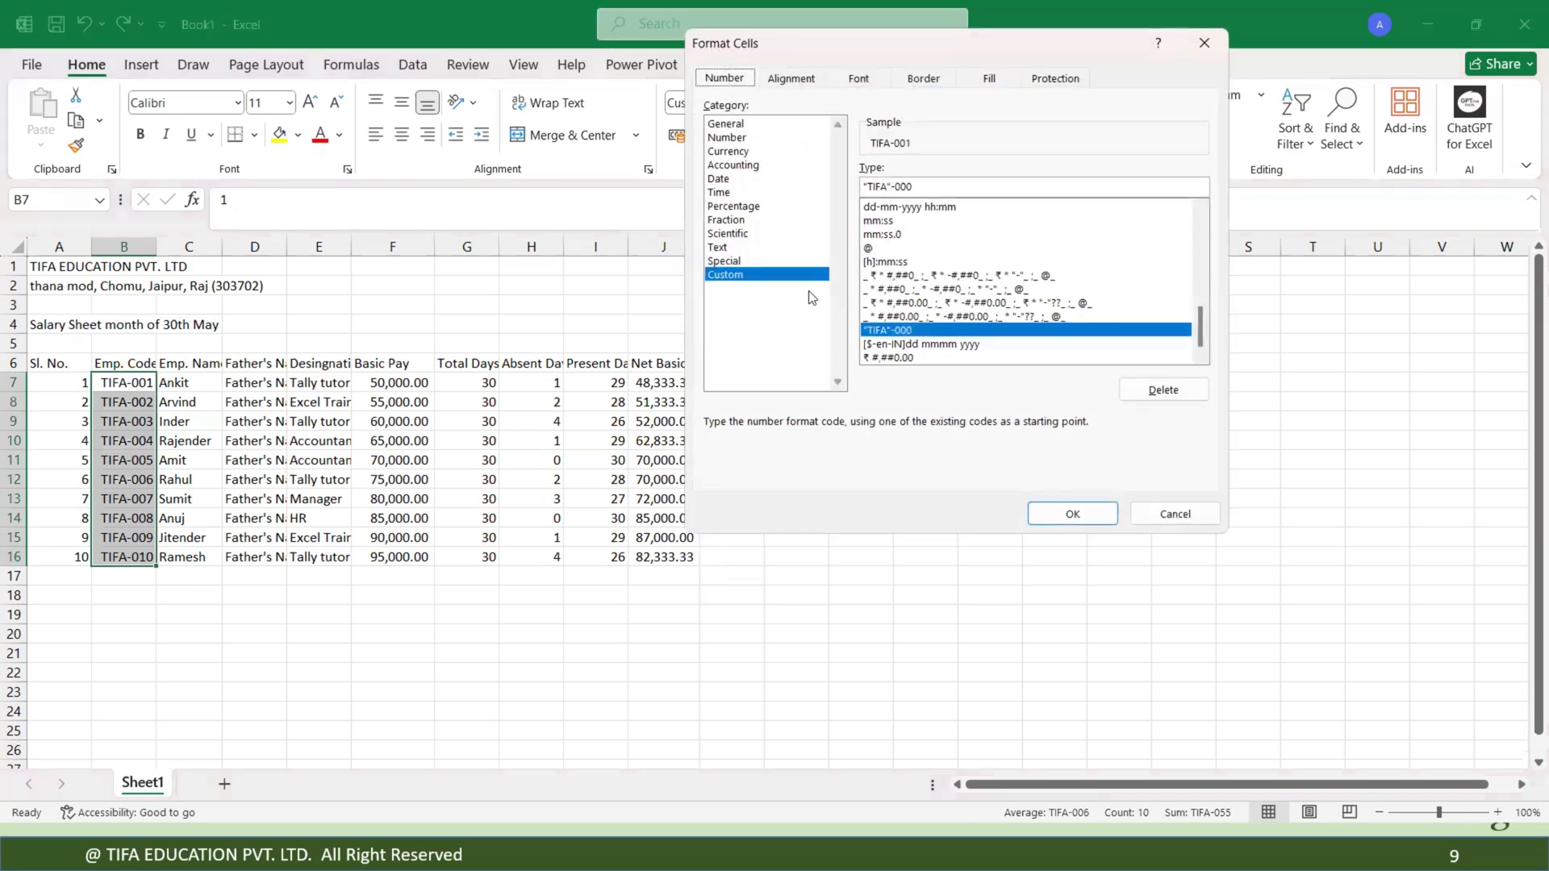
{"action": "left_click", "coordinate": [949, 191]}
{"action": "left_click", "coordinate": [1072, 514]}
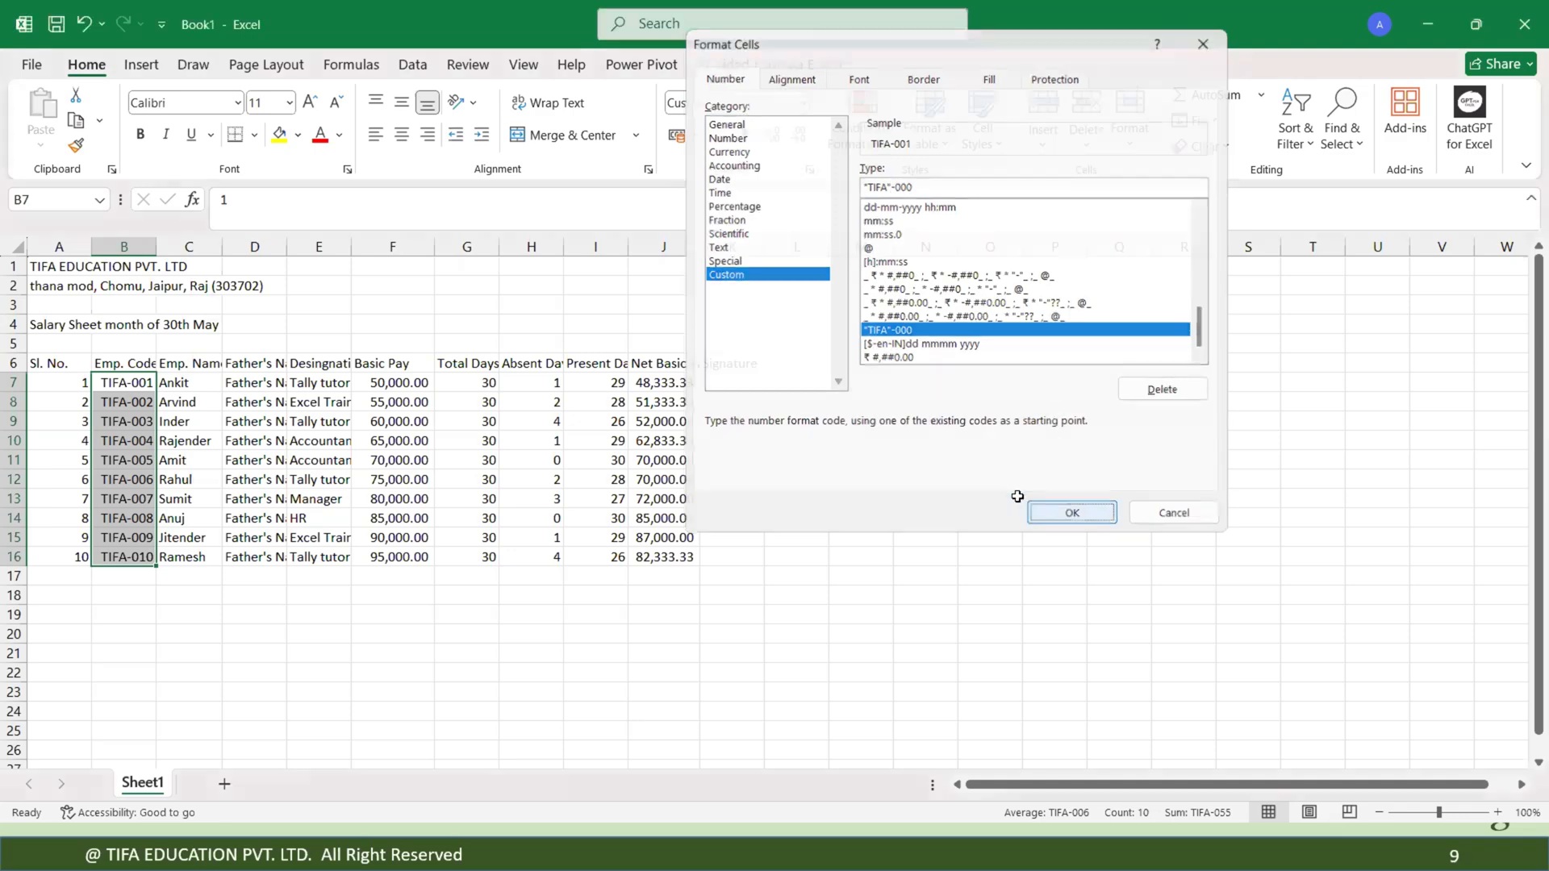
Examine the total days cells in G7:G16 and their formulas.
{"action": "left_click", "coordinate": [473, 383]}
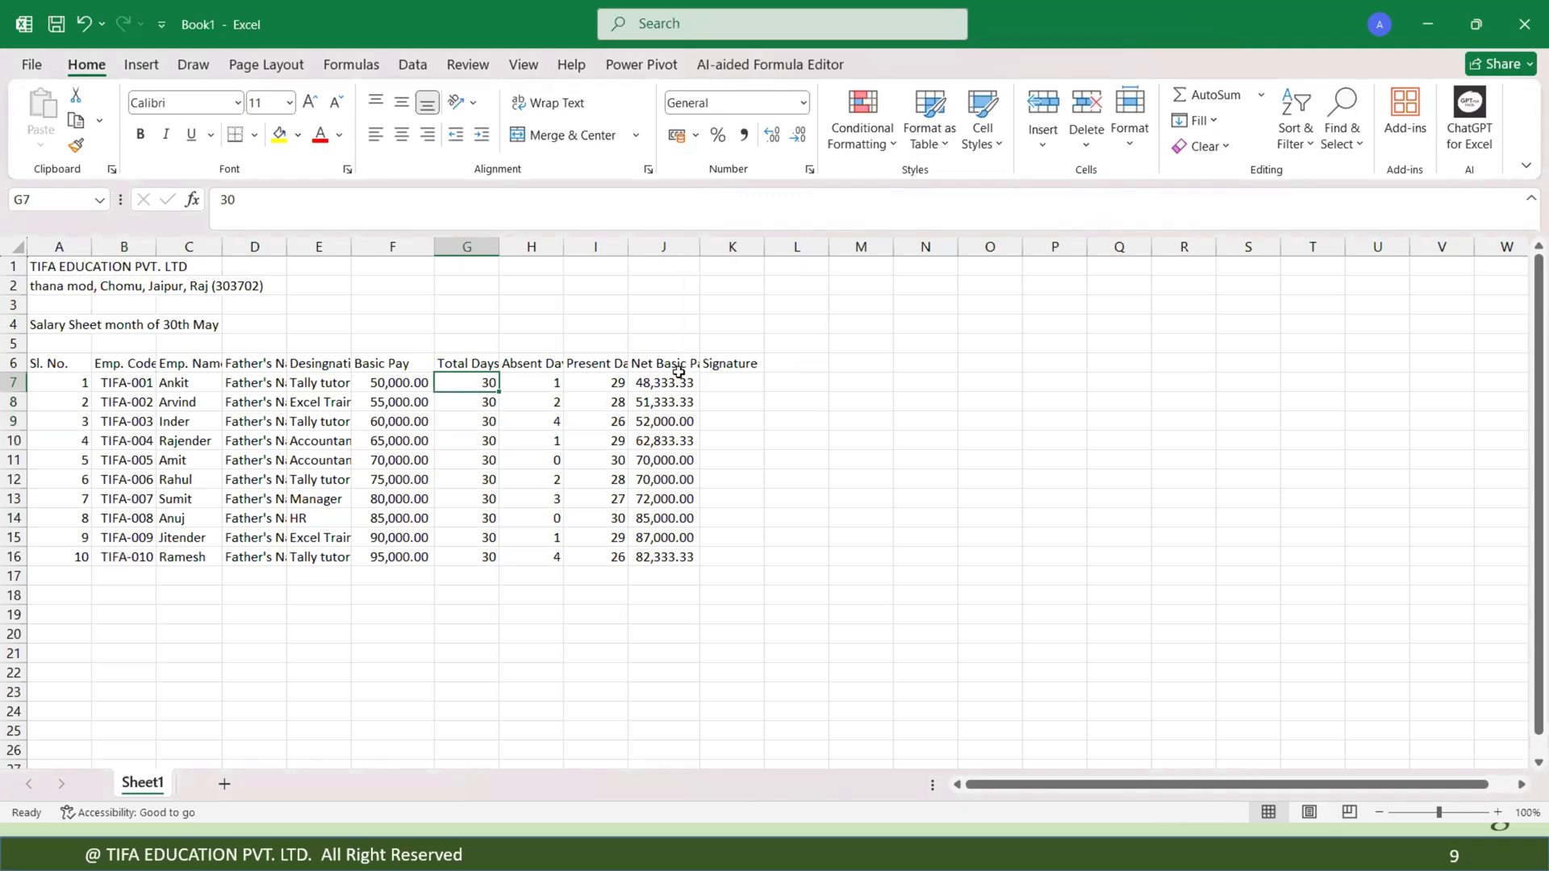
{"action": "double_click", "coordinate": [470, 383]}
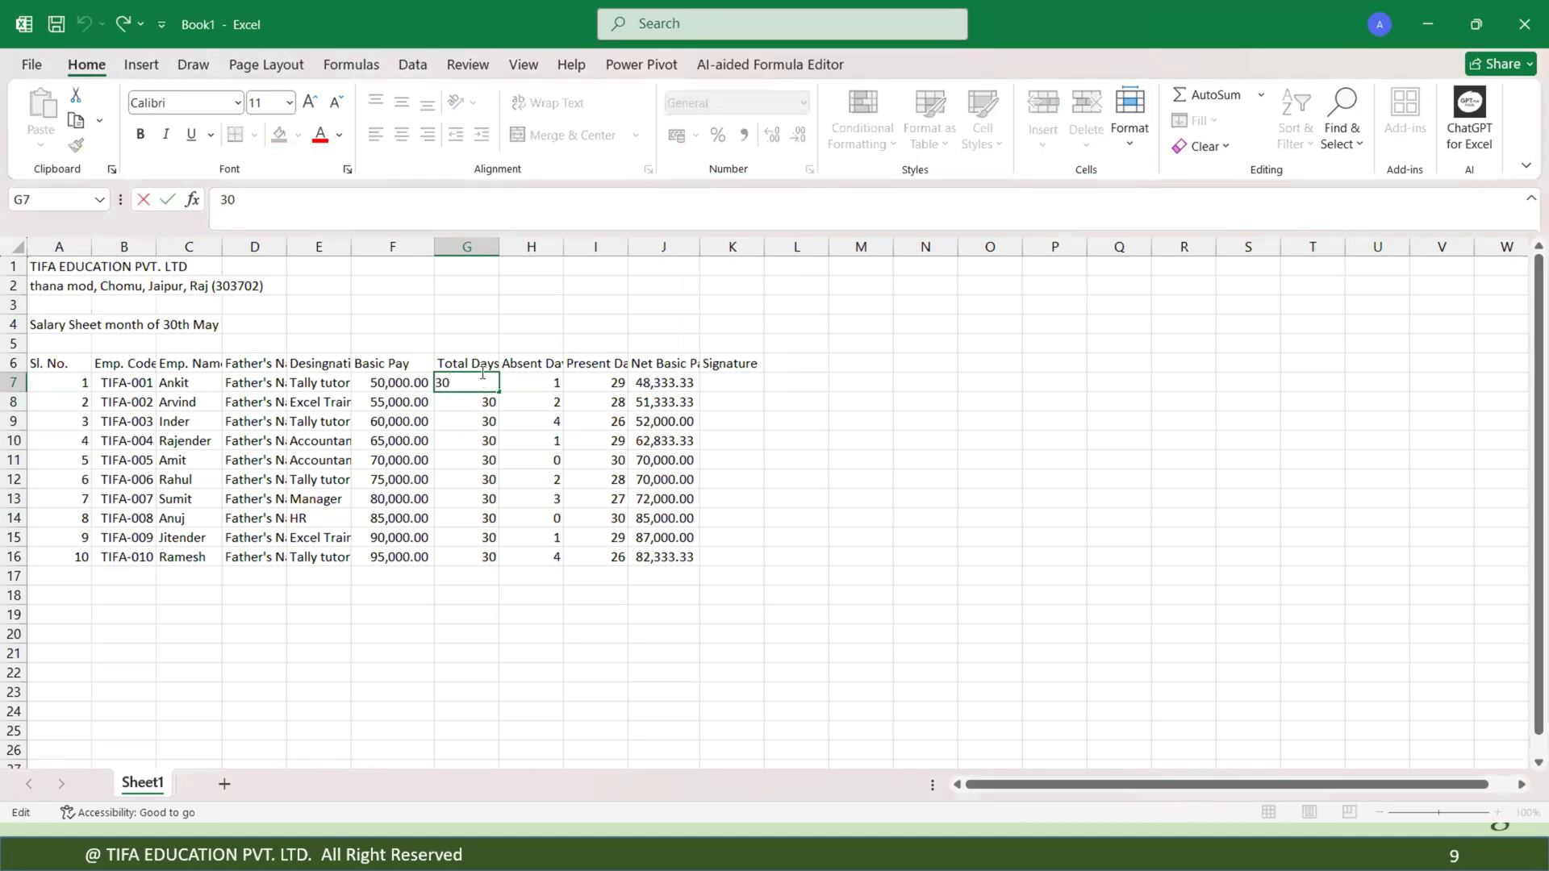
{"action": "key", "text": "Return"}
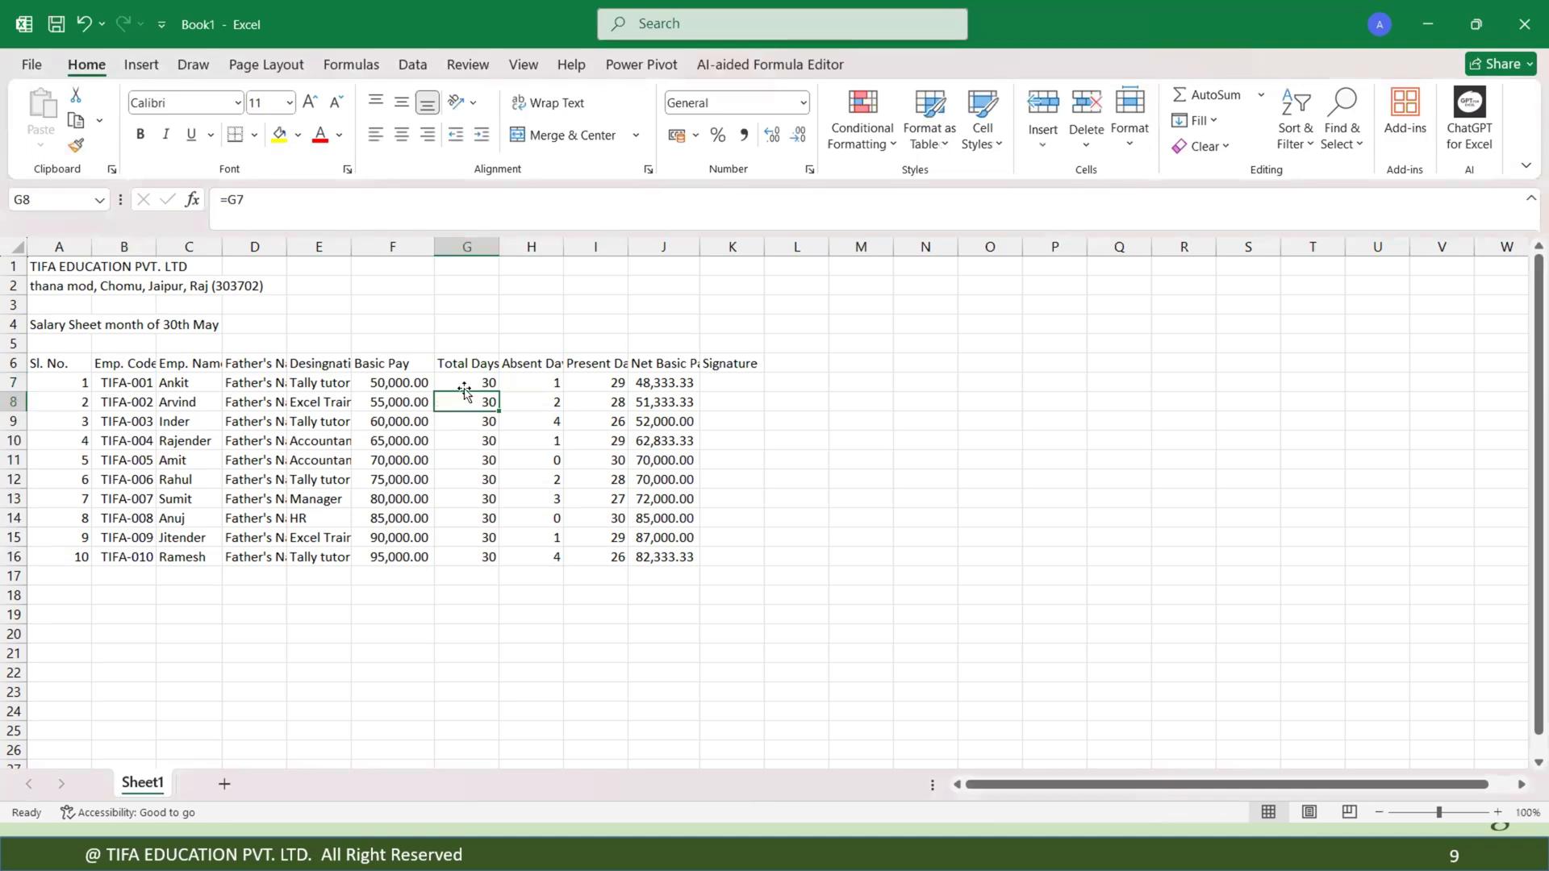
{"action": "left_click", "coordinate": [464, 384]}
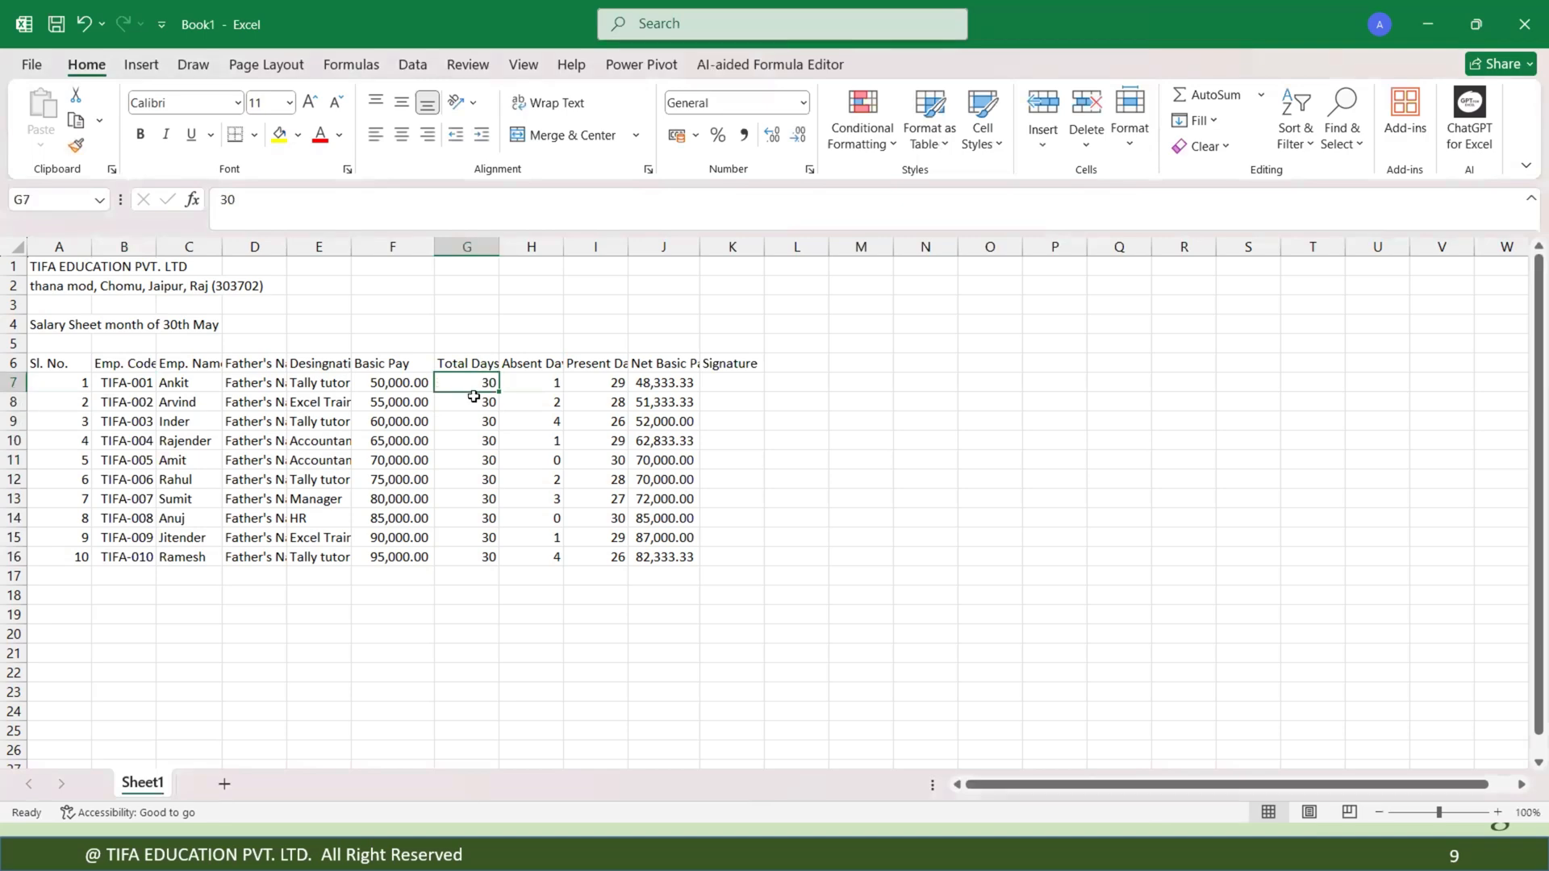
{"action": "left_click", "coordinate": [473, 397]}
{"action": "left_click_drag", "start_coordinate": [476, 410], "coordinate": [477, 421]}
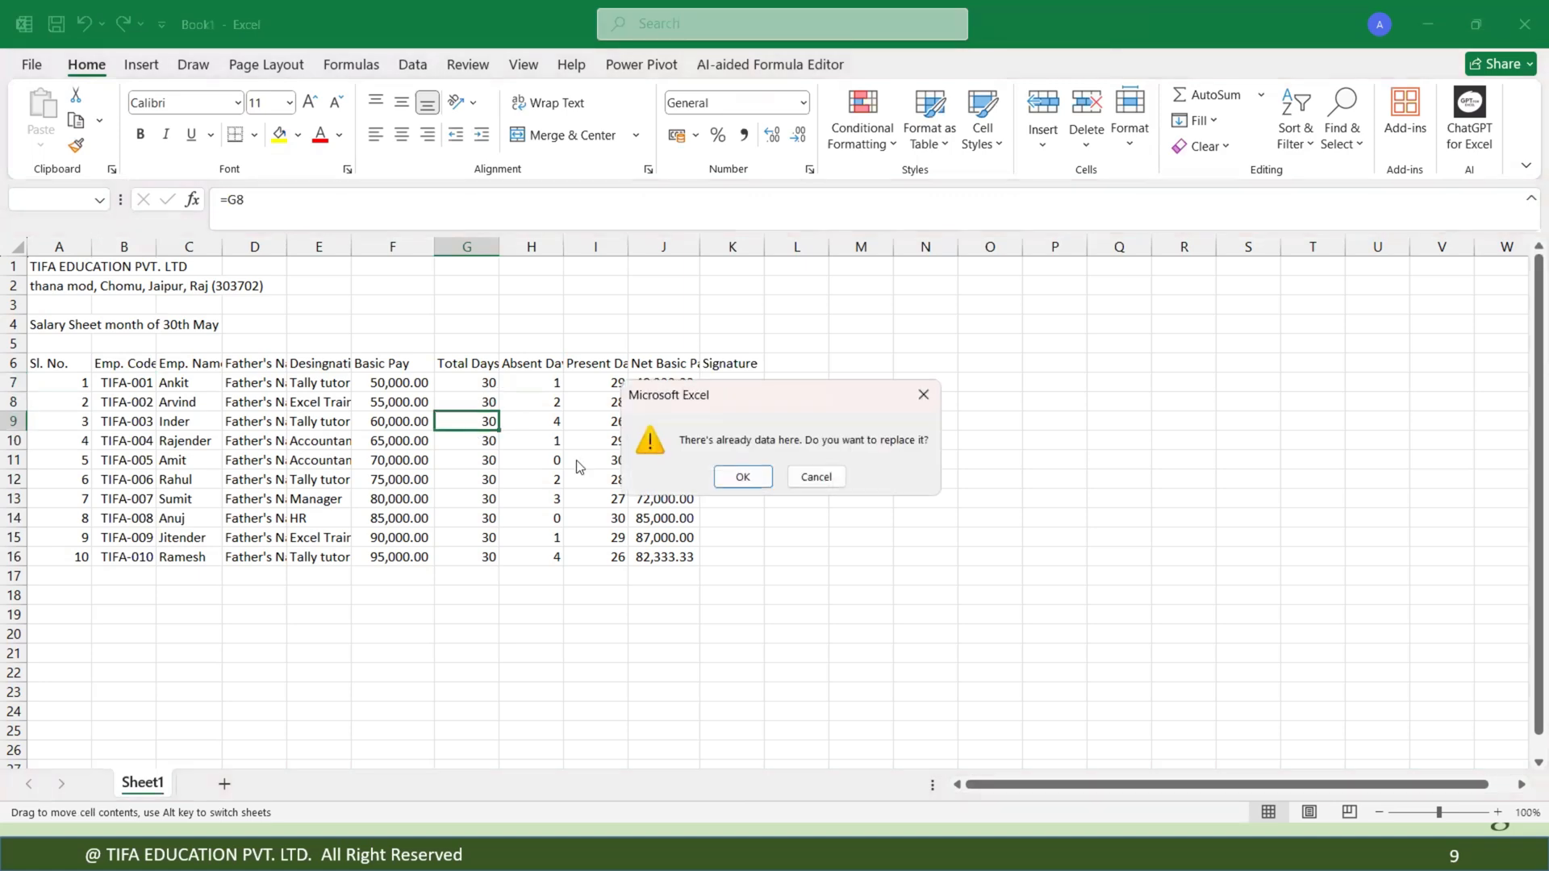
{"action": "left_click", "coordinate": [816, 477]}
{"action": "left_click_drag", "start_coordinate": [481, 401], "coordinate": [484, 557]}
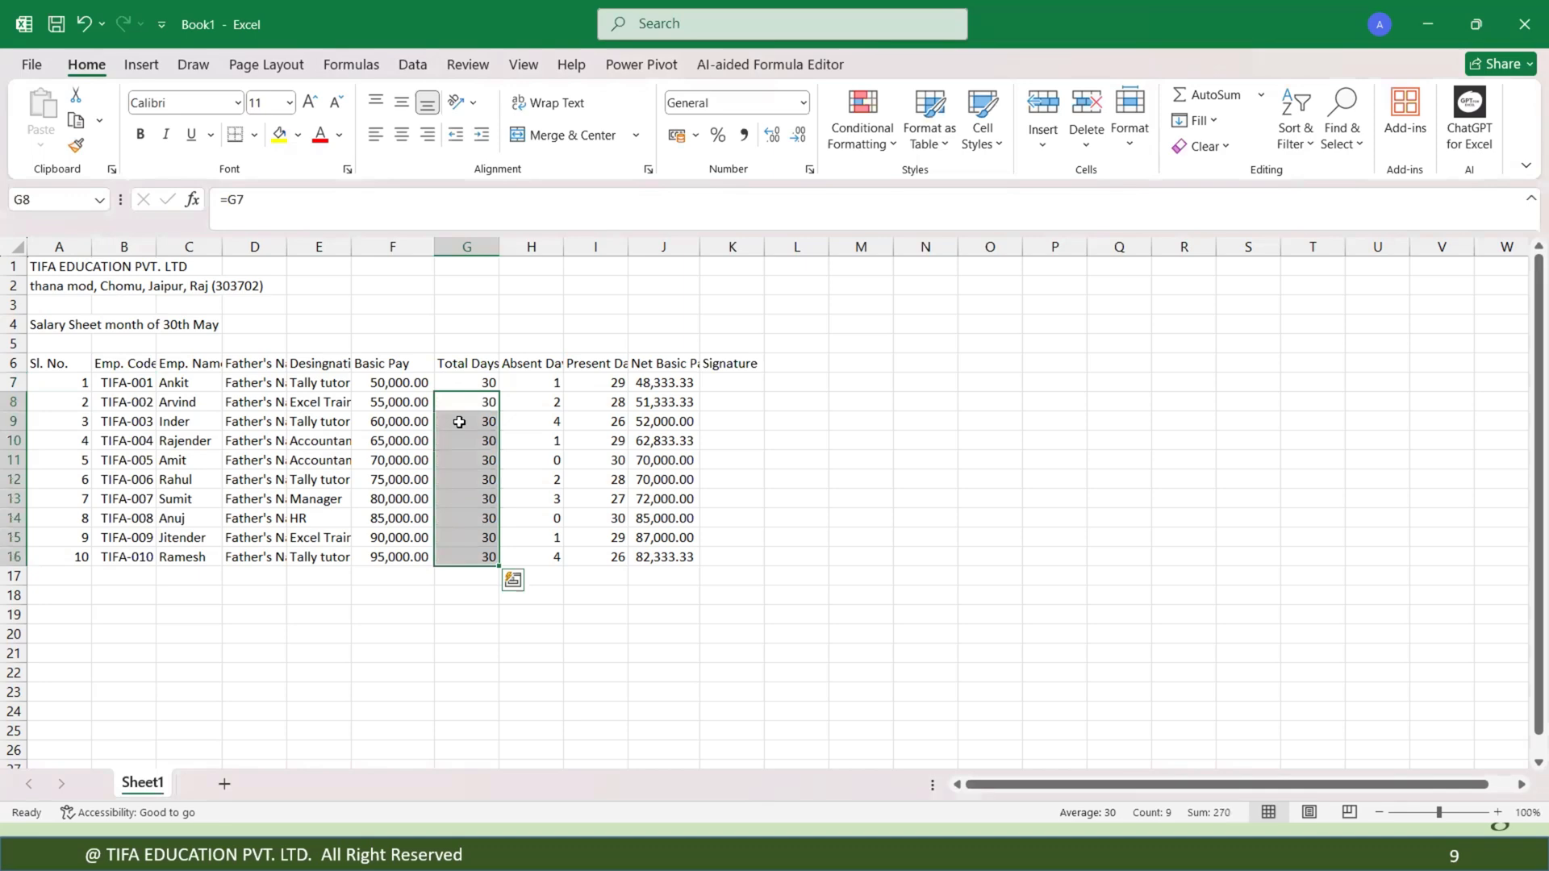
{"action": "left_click", "coordinate": [469, 382]}
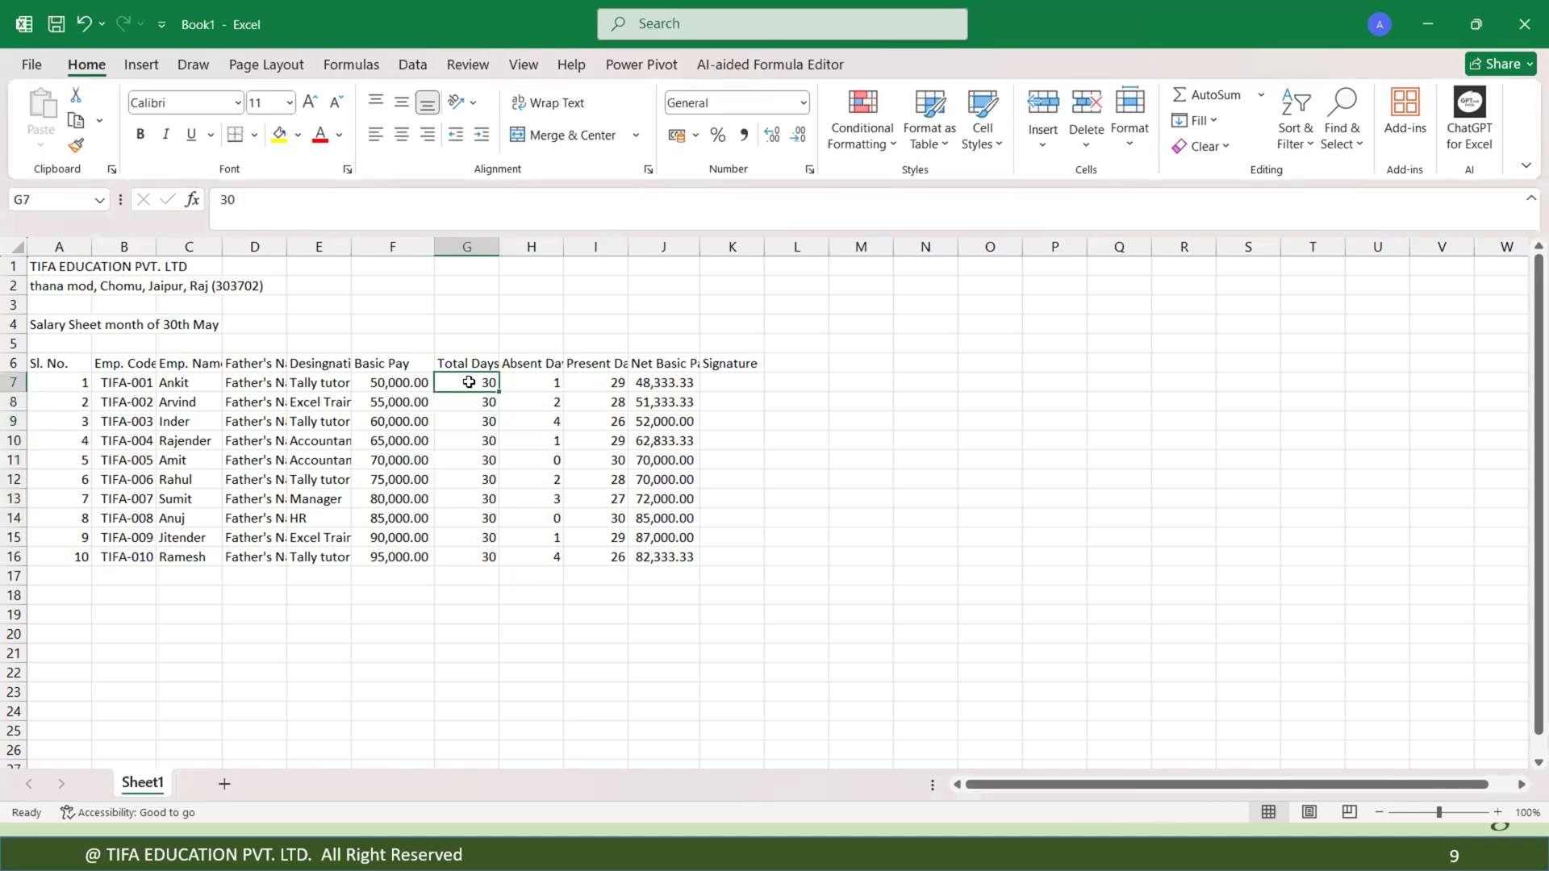
Set the total days in G7 to 31, then undo the change.
{"action": "type", "text": "31"}
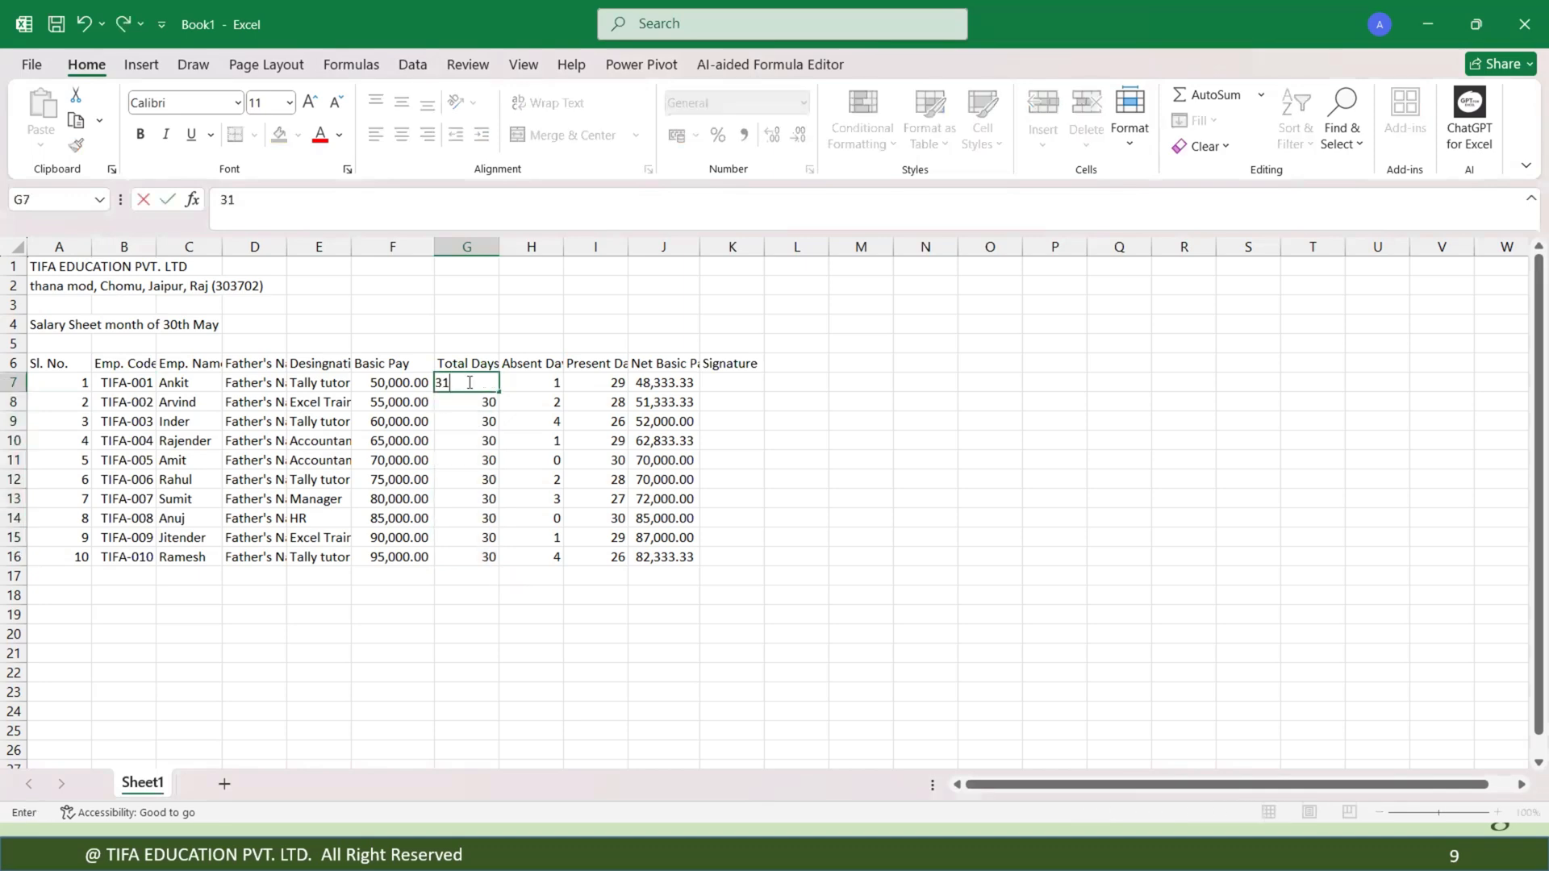
{"action": "key", "text": "Return"}
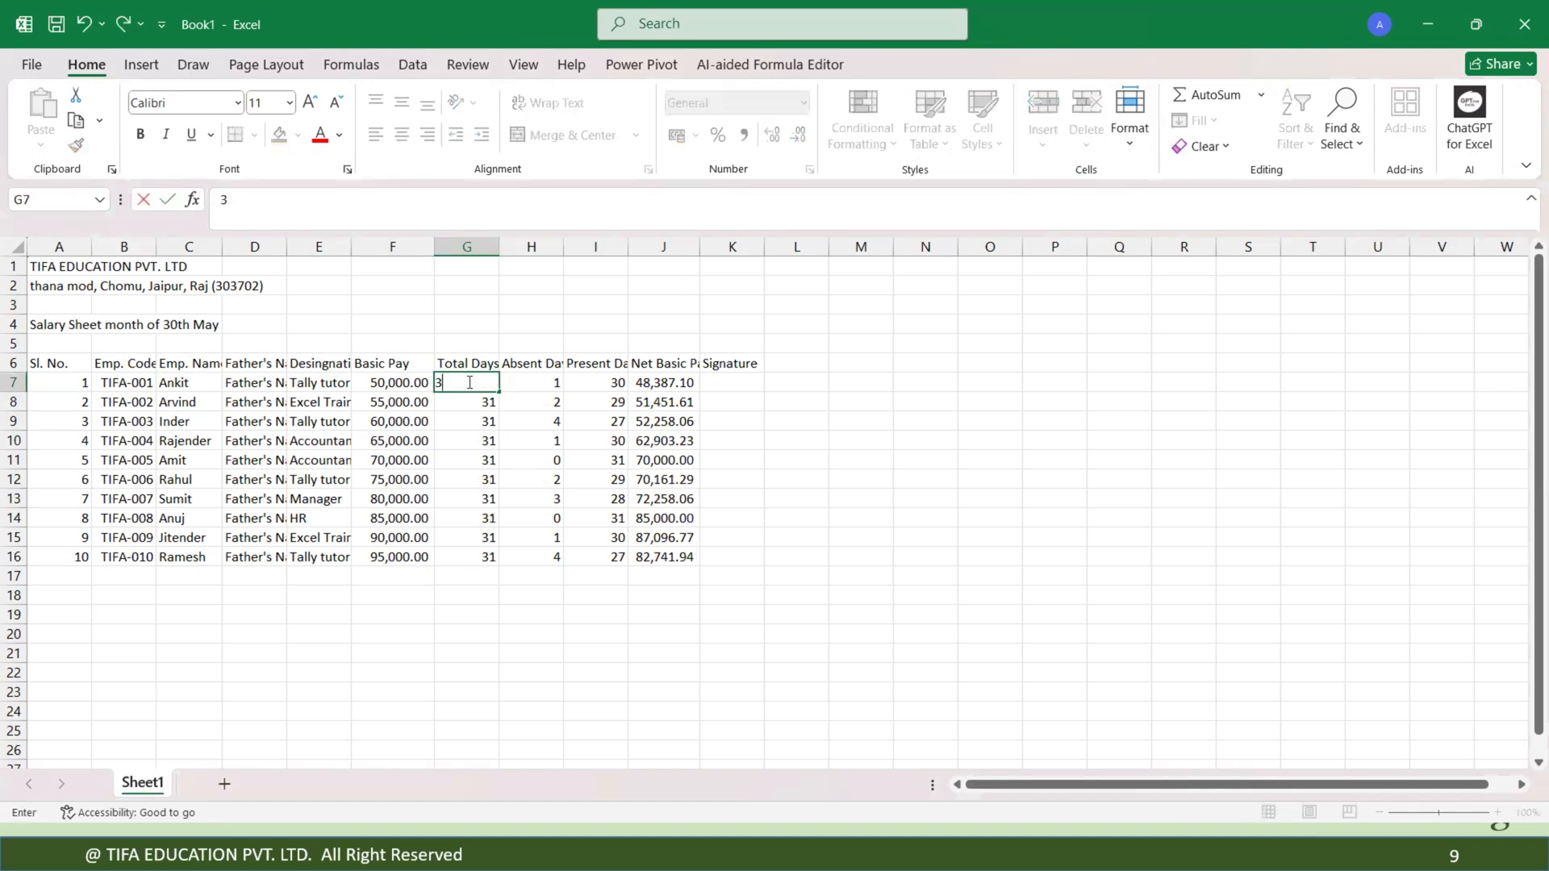
{"action": "key", "text": "ctrl+z"}
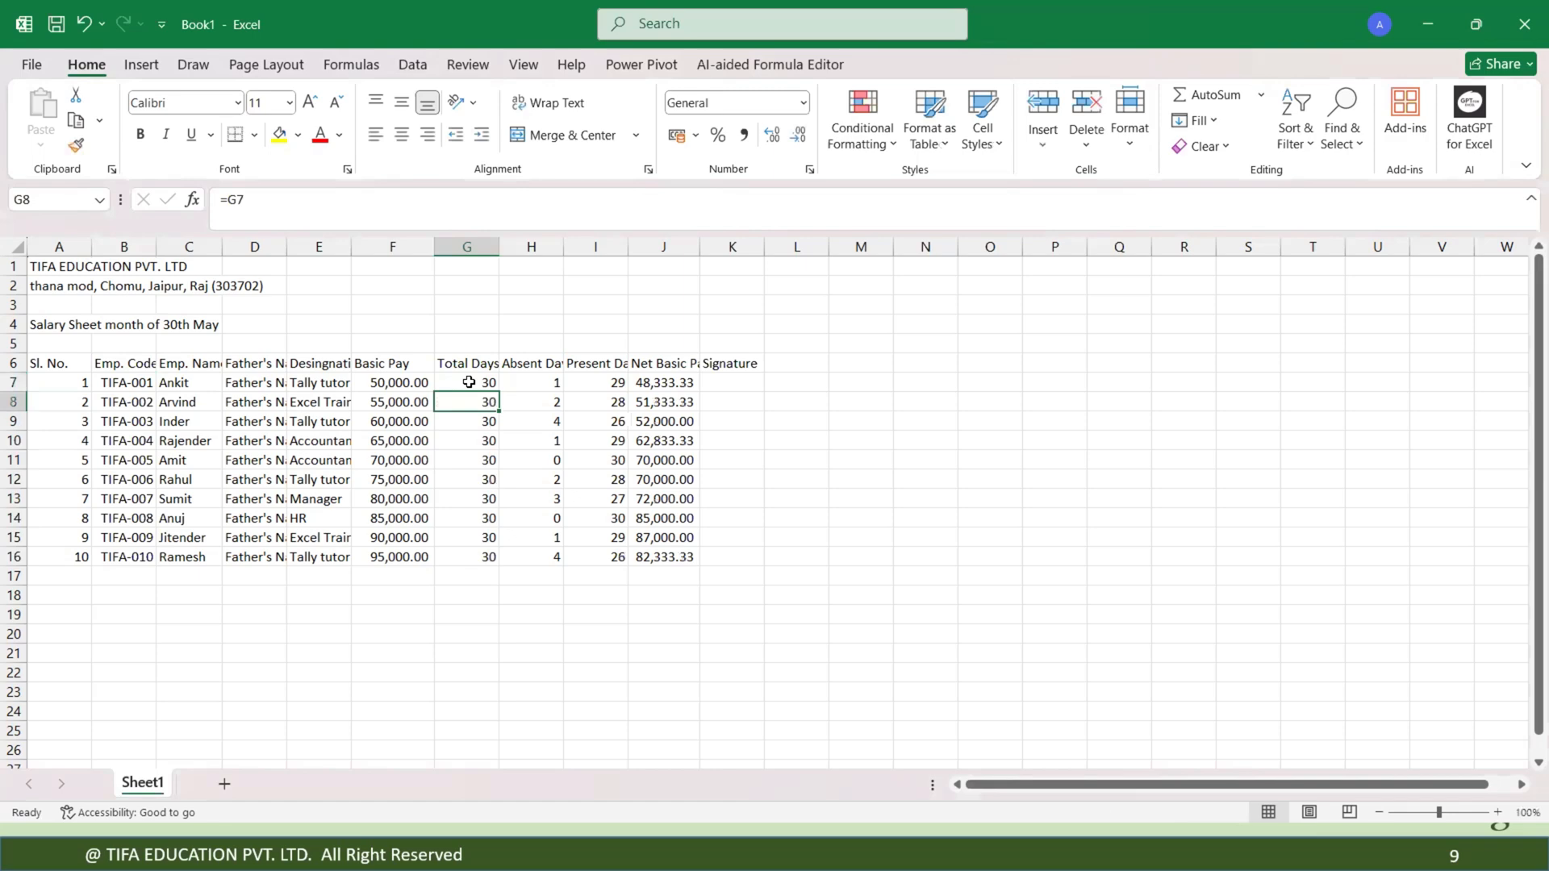